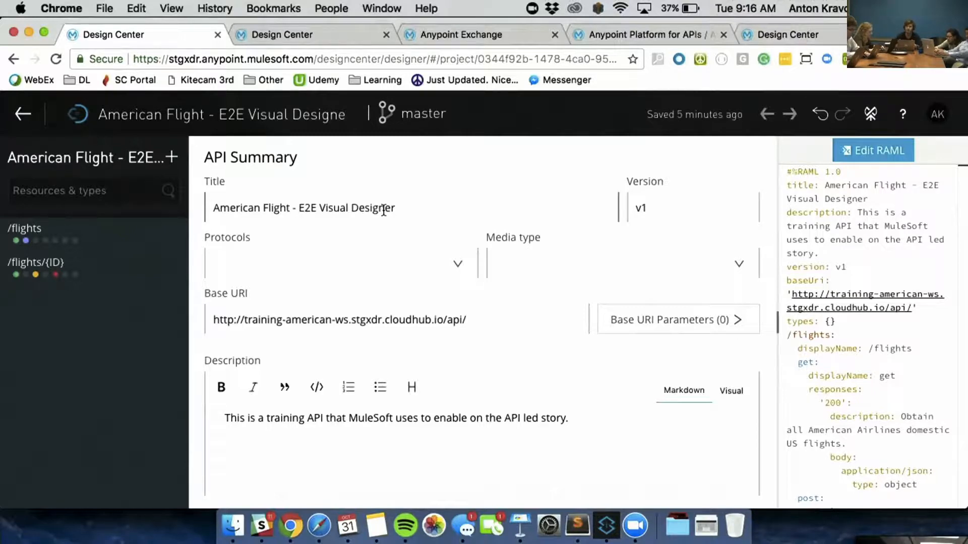
# - Open the /flights resource and review its GET and POST methods
pyautogui.moveTo(94, 238)
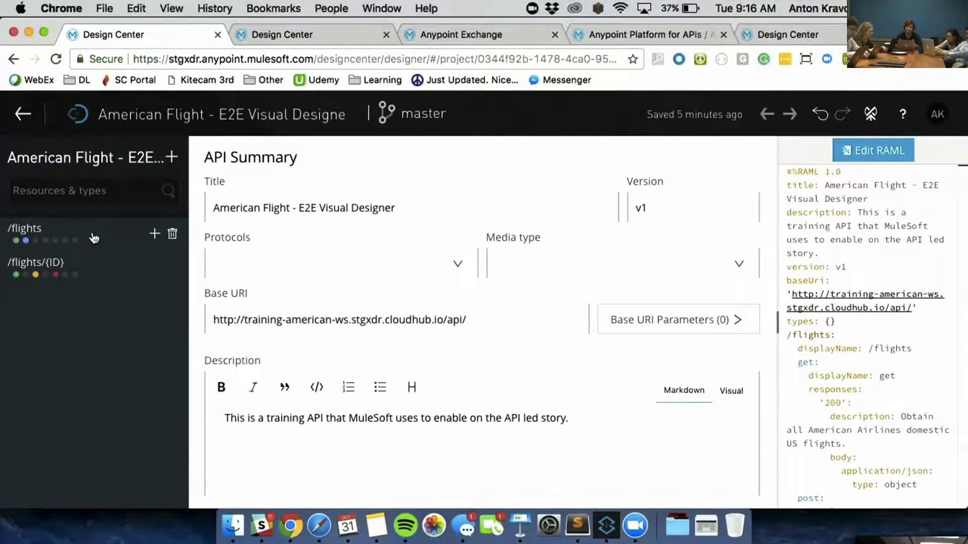
pyautogui.click(59, 246)
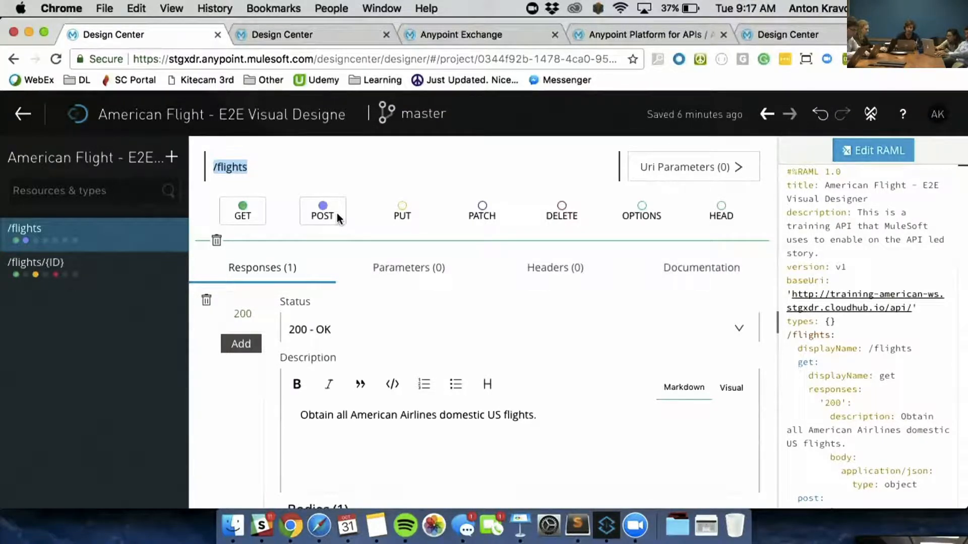
pyautogui.scroll(-2, 337, 213)
pyautogui.scroll(2, 337, 218)
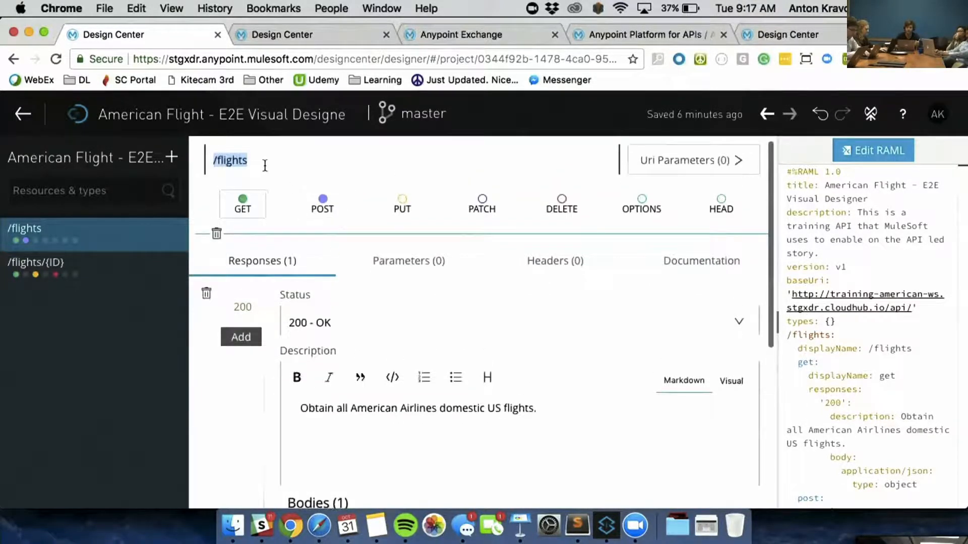
pyautogui.click(262, 165)
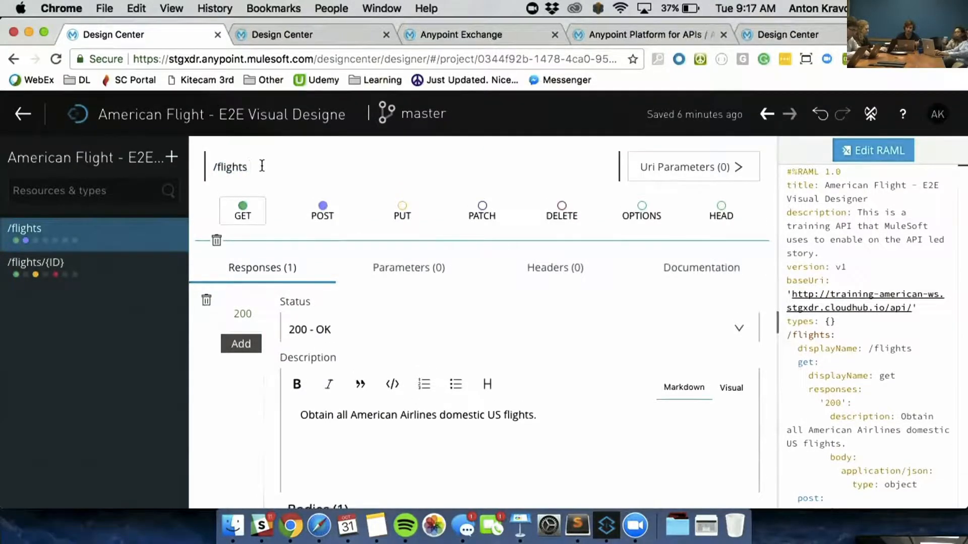
pyautogui.click(321, 215)
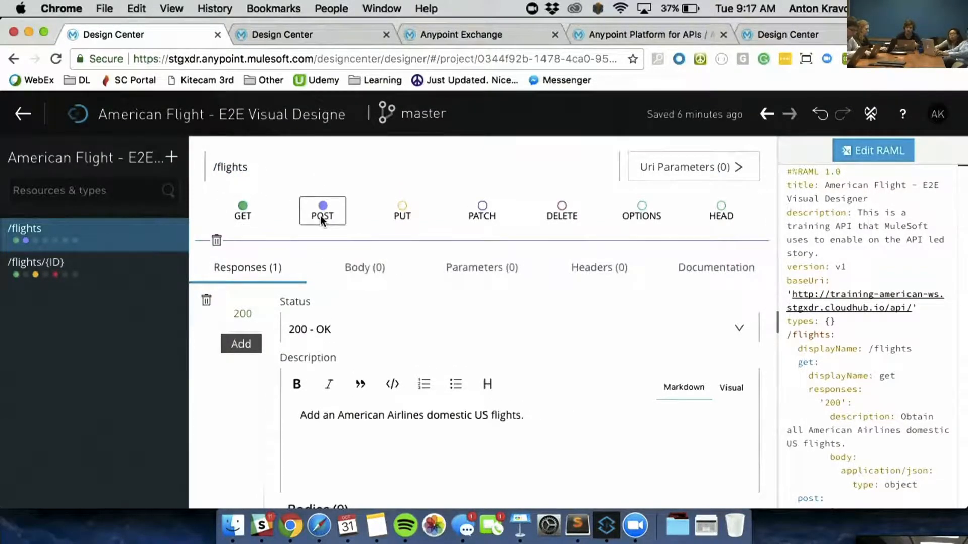
# - Add an application/xml body of type Object to the 200 response of the /flights GET method
pyautogui.click(253, 218)
pyautogui.scroll(-4, 253, 220)
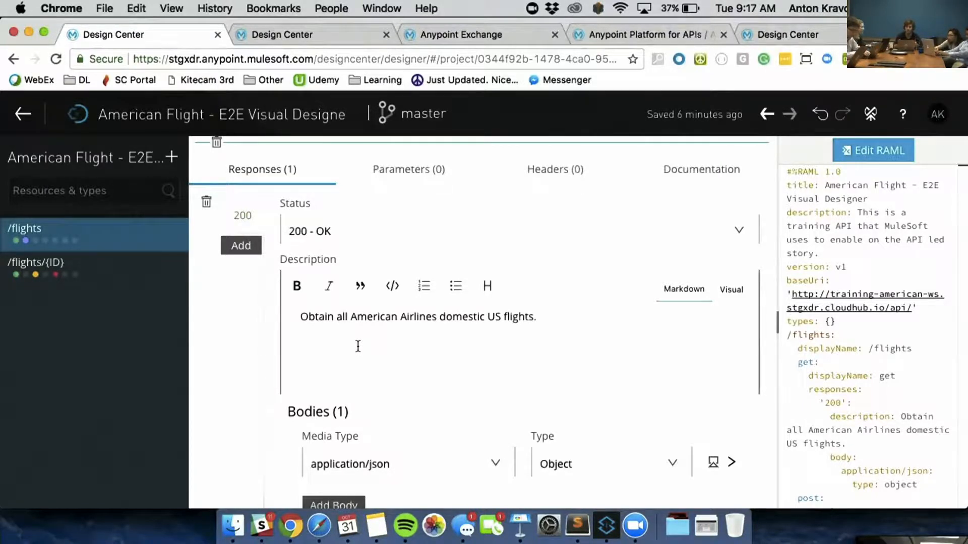
pyautogui.scroll(-1, 358, 347)
pyautogui.scroll(-5, 358, 346)
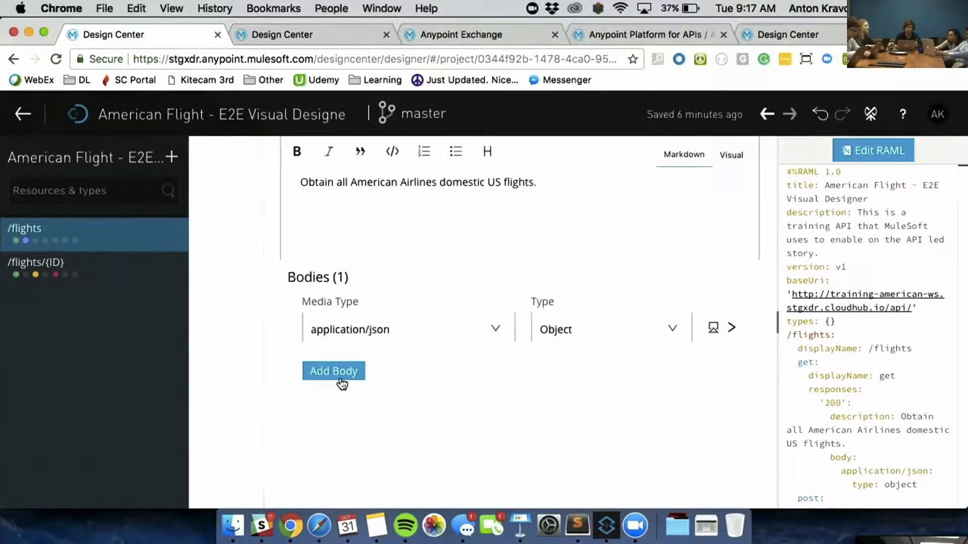
pyautogui.click(341, 379)
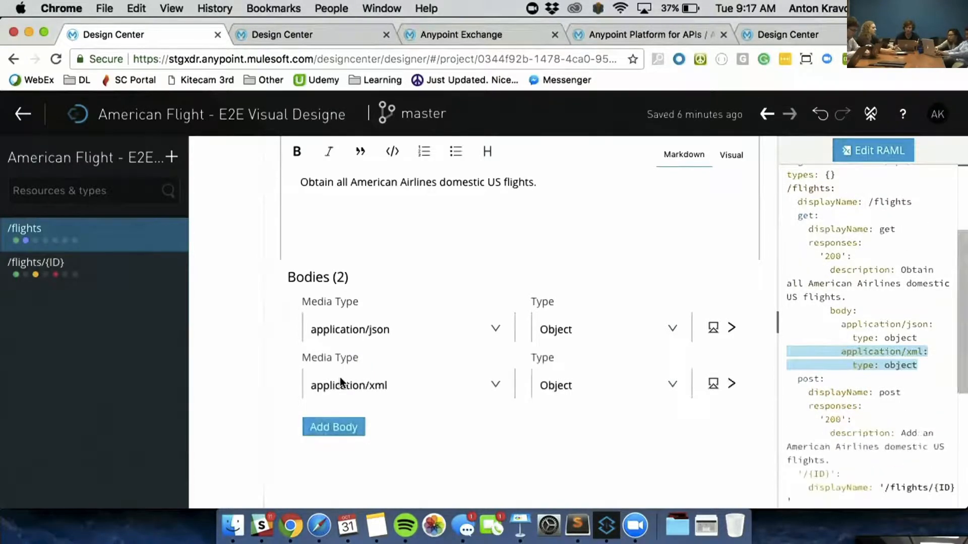
pyautogui.click(649, 383)
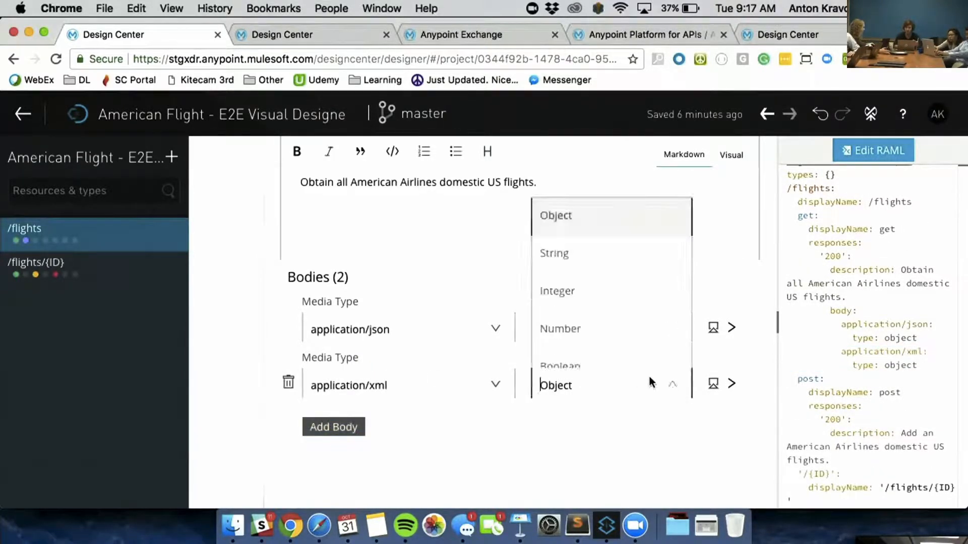
pyautogui.scroll(-4, 598, 282)
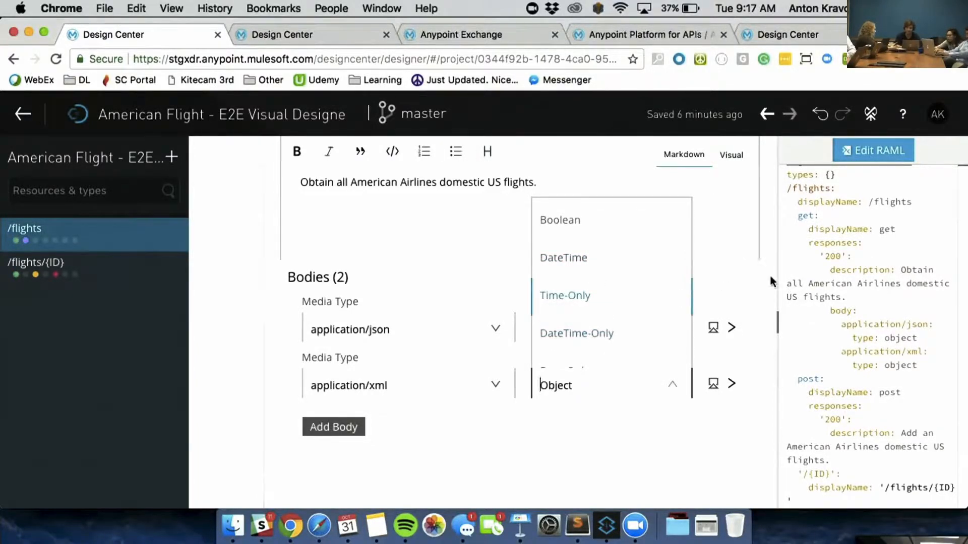
pyautogui.click(739, 279)
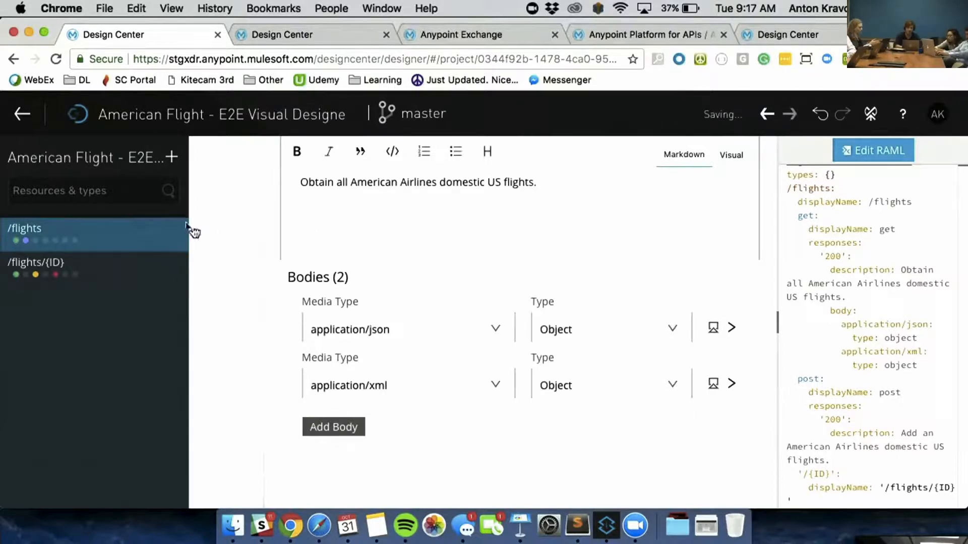
# - Add a new resource to the API and name it /airport
pyautogui.click(172, 157)
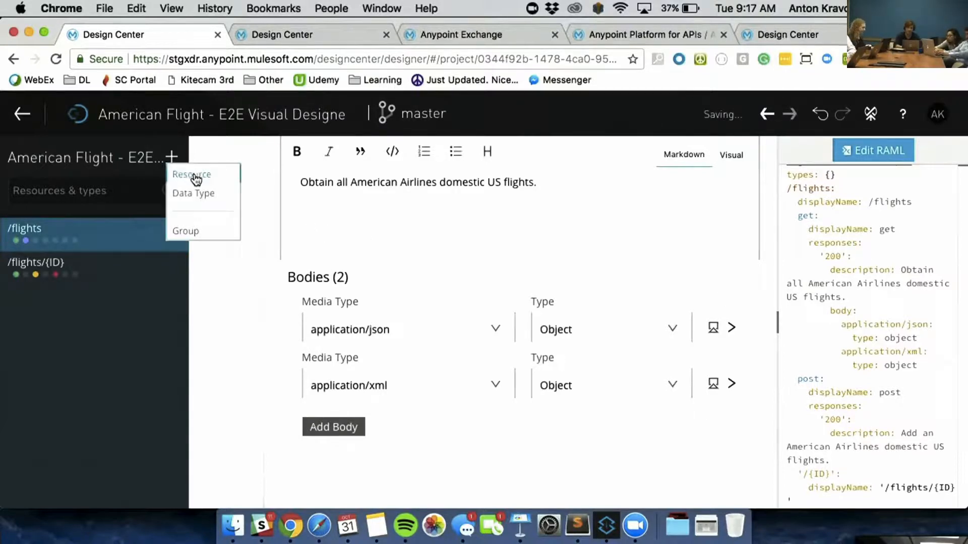
pyautogui.click(194, 174)
pyautogui.moveTo(325, 165); pyautogui.dragTo(216, 165)
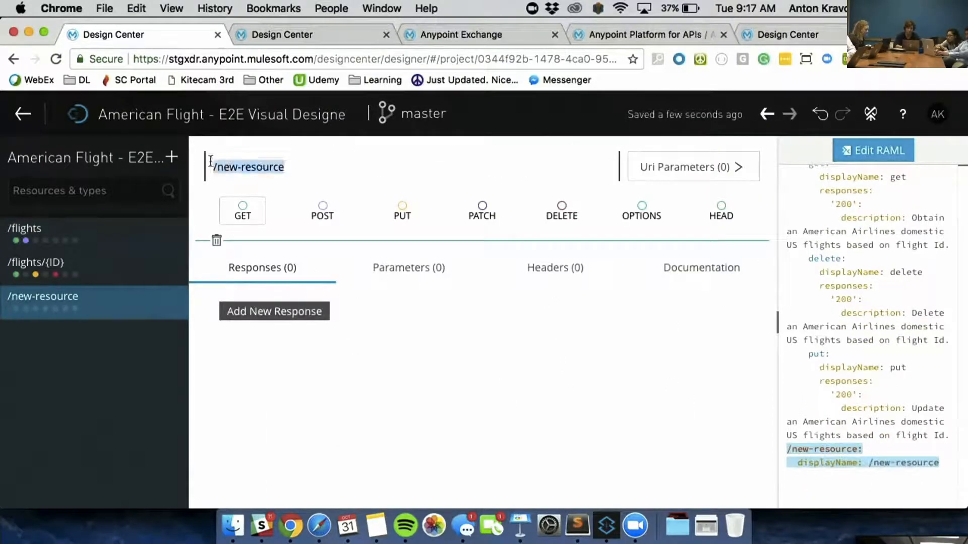
pyautogui.write('airport')
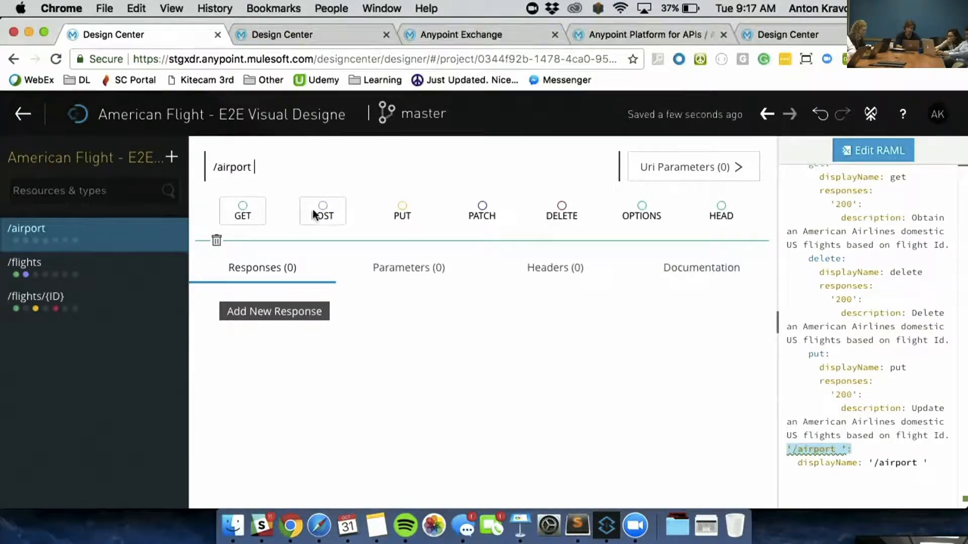
# - Add a 200 response to the new resource's GET method and change the resource name to /airports
pyautogui.click(243, 211)
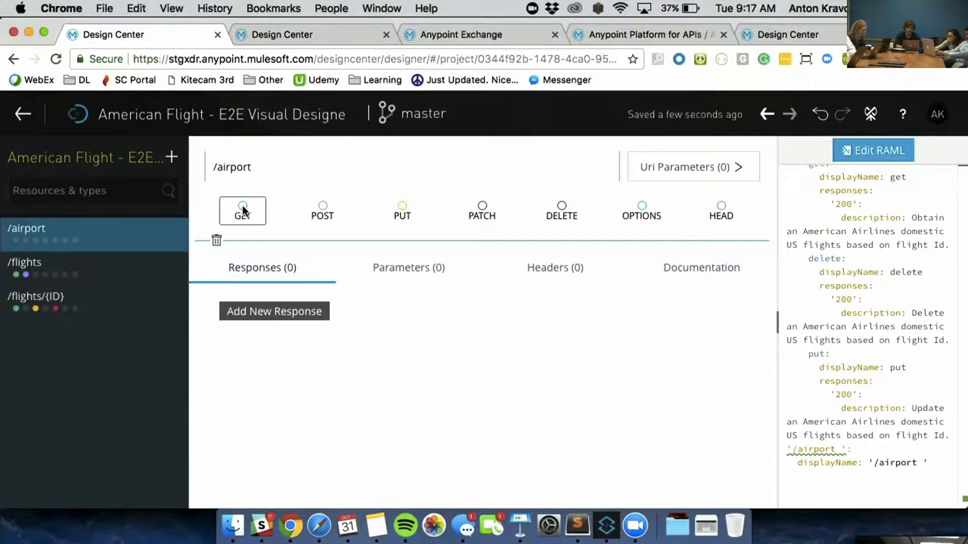
pyautogui.click(303, 311)
pyautogui.click(264, 167)
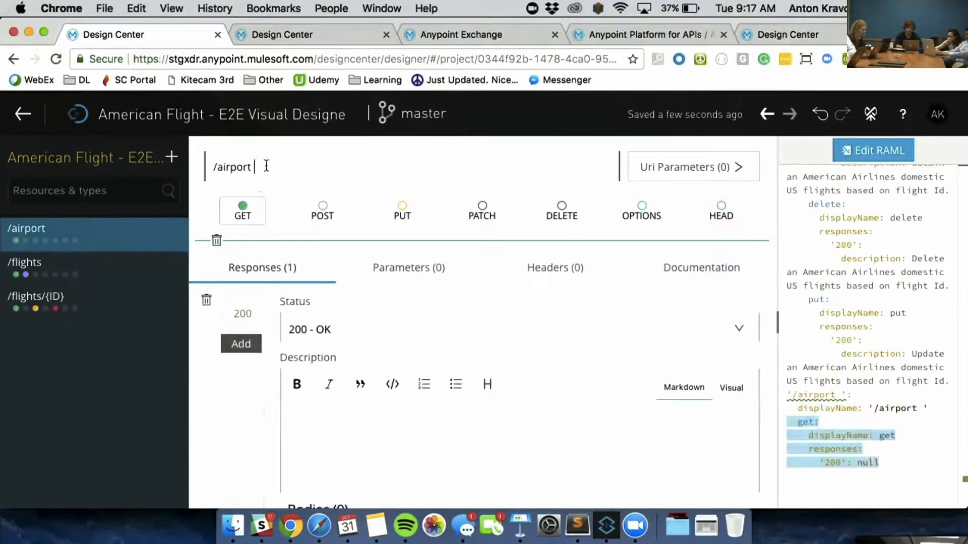
pyautogui.write('s')
# - Describe the 200 response of the /airports GET method as "Gets the list of airports"
pyautogui.scroll(-3, 428, 365)
pyautogui.click(363, 301)
pyautogui.scroll(3, 362, 302)
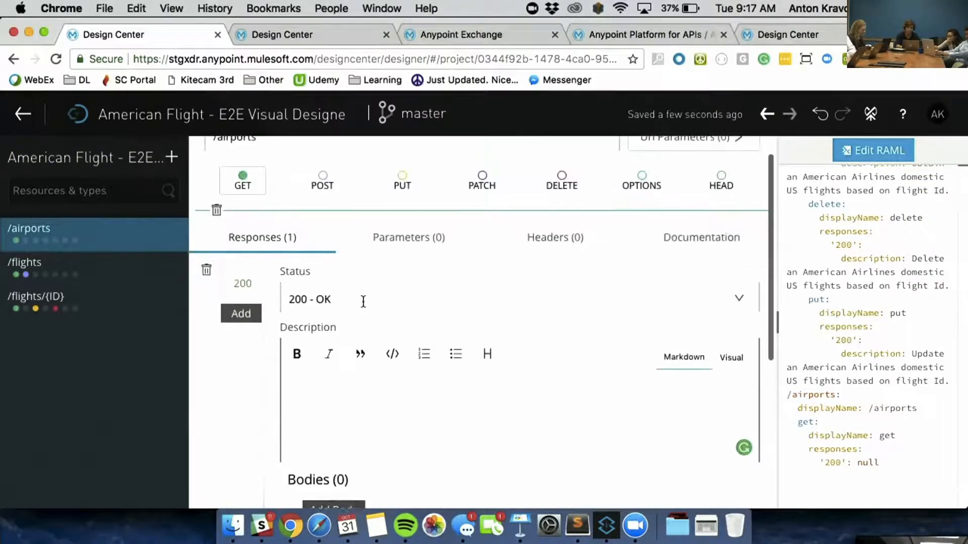
pyautogui.scroll(-2, 367, 484)
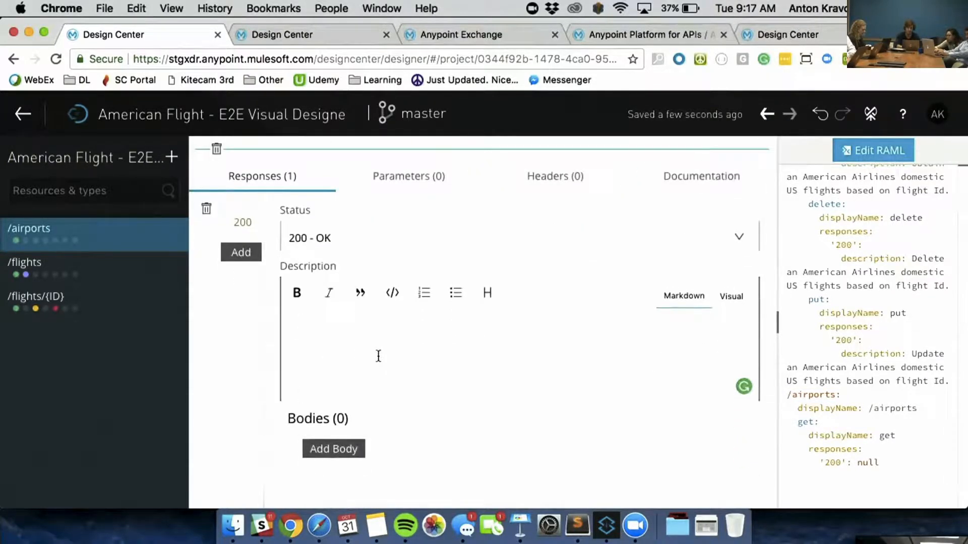
pyautogui.write('Gets the l')
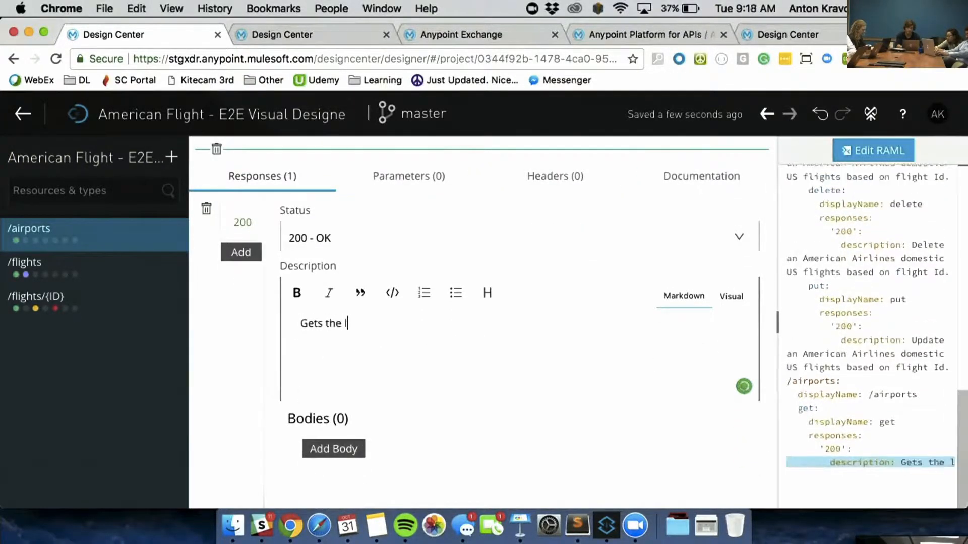
pyautogui.write('ist of airports')
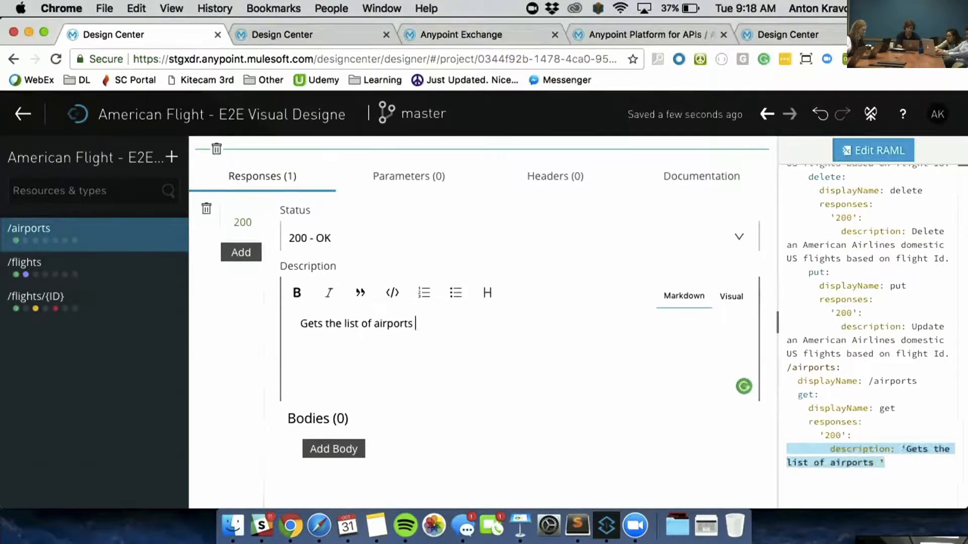
# - Add a required string query parameter named City to the /airports GET method
pyautogui.scroll(3, 637, 226)
pyautogui.click(402, 257)
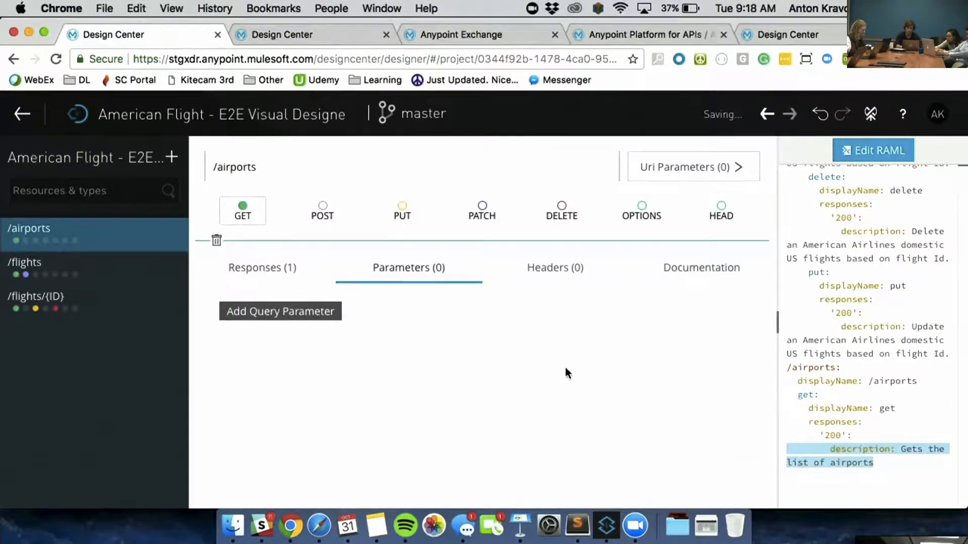
pyautogui.click(303, 318)
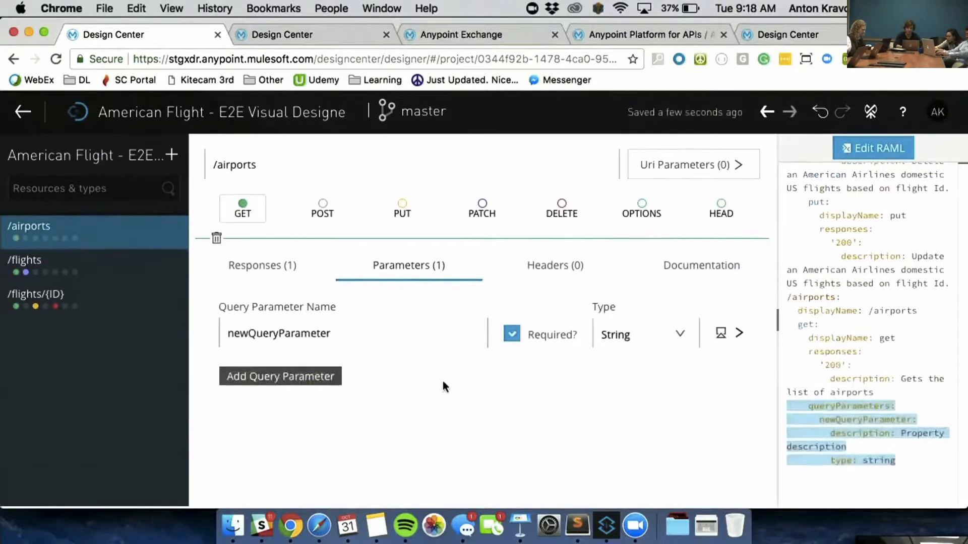
pyautogui.doubleClick(444, 341)
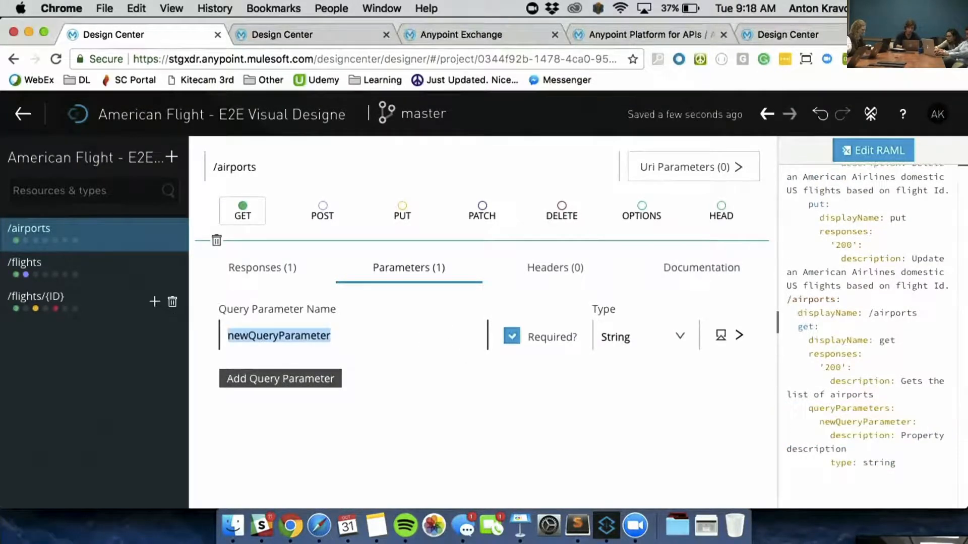
pyautogui.write('Cirty-')
pyautogui.press('BackSpace')
pyautogui.press('BackSpace')
pyautogui.press('BackSpace')
pyautogui.press('BackSpace')
pyautogui.write('ty')
pyautogui.click(563, 387)
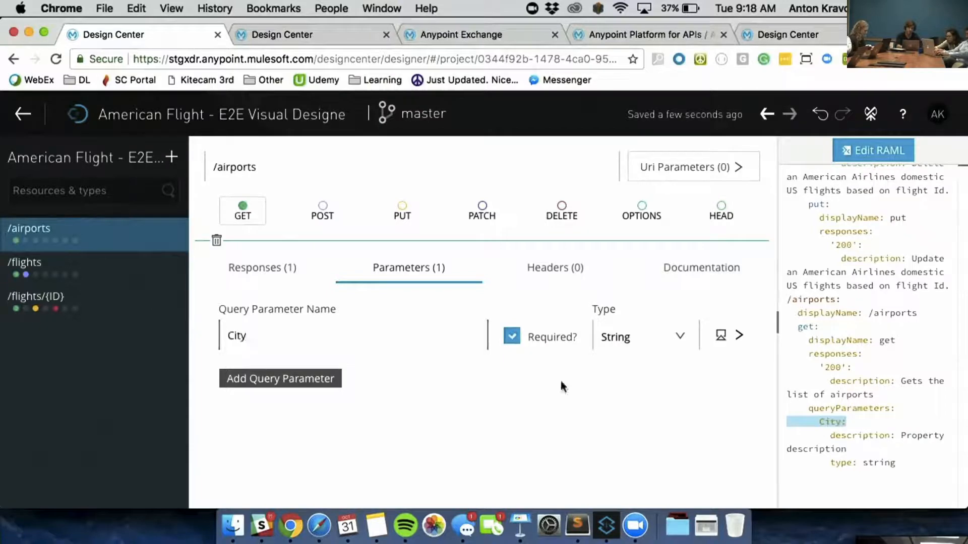
# - Add a second required string query parameter named Country to the /airports GET method
pyautogui.click(302, 383)
pyautogui.doubleClick(357, 394)
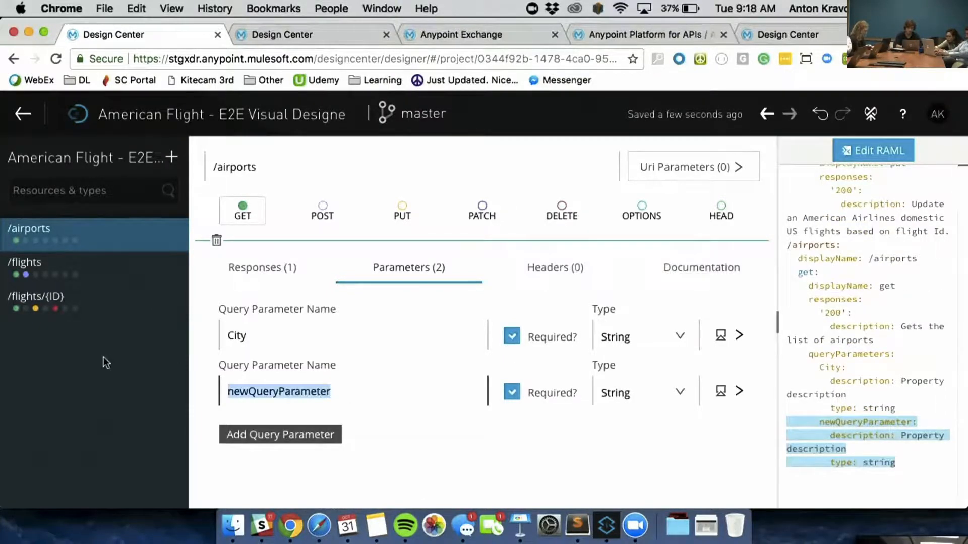
pyautogui.write('County')
pyautogui.press('BackSpace')
pyautogui.press('BackSpace')
pyautogui.write('ry-')
pyautogui.press('BackSpace')
pyautogui.press('BackSpace')
pyautogui.press('BackSpace')
pyautogui.write('try-')
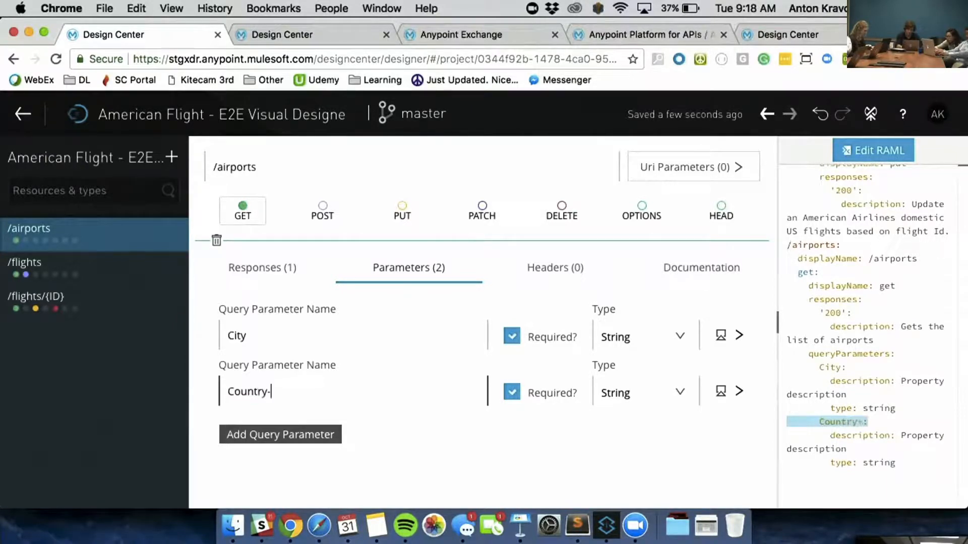
pyautogui.press('BackSpace')
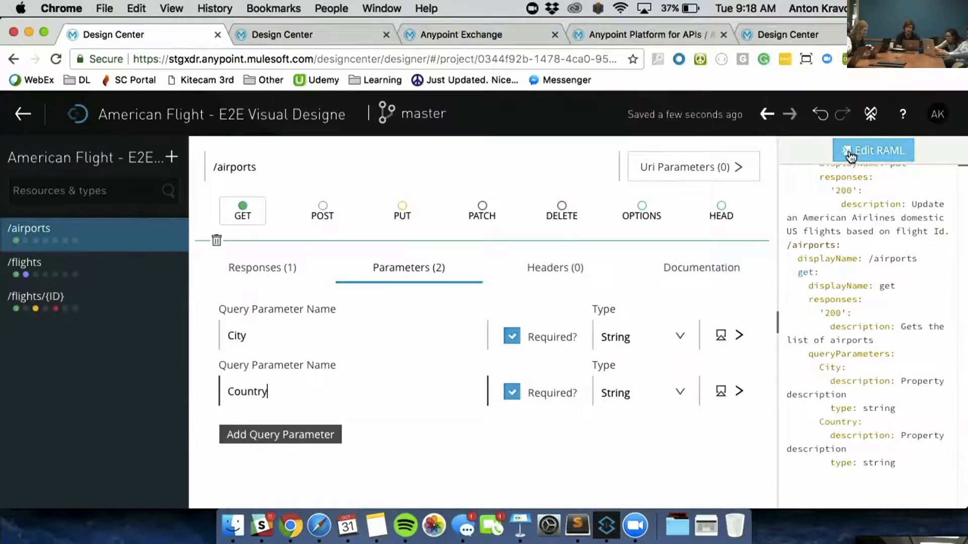
# - Try to publish the API specification to Exchange with asset version 1.0.0 and API version v1
pyautogui.click(864, 110)
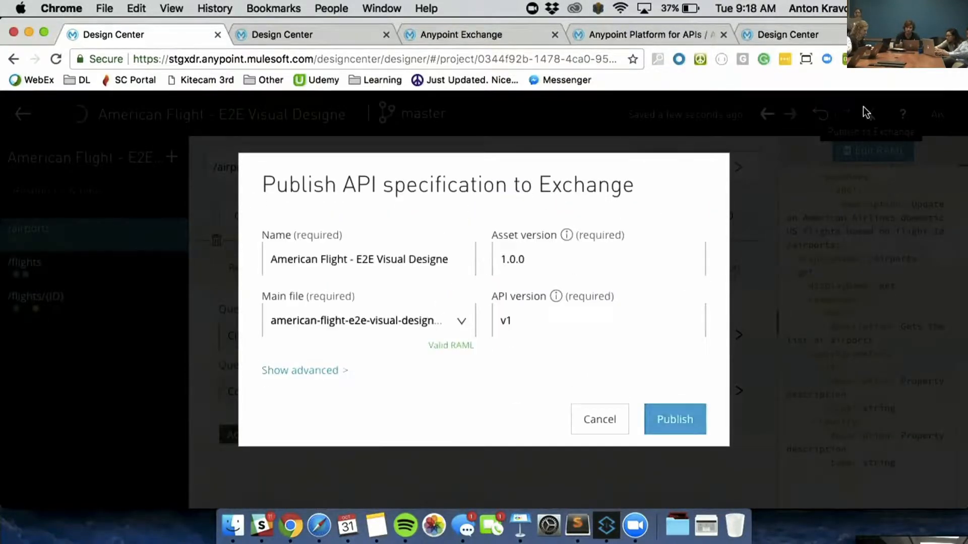
pyautogui.click(668, 420)
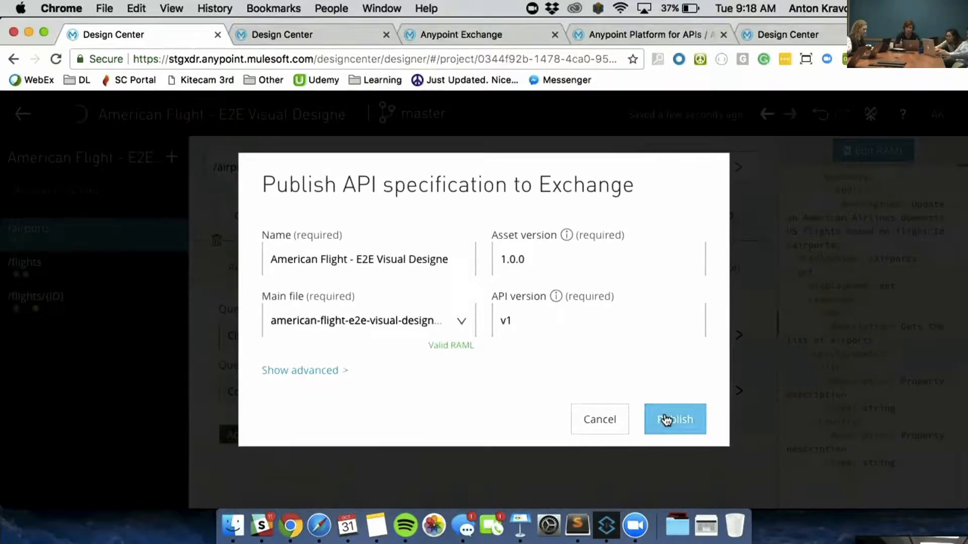
pyautogui.click(666, 420)
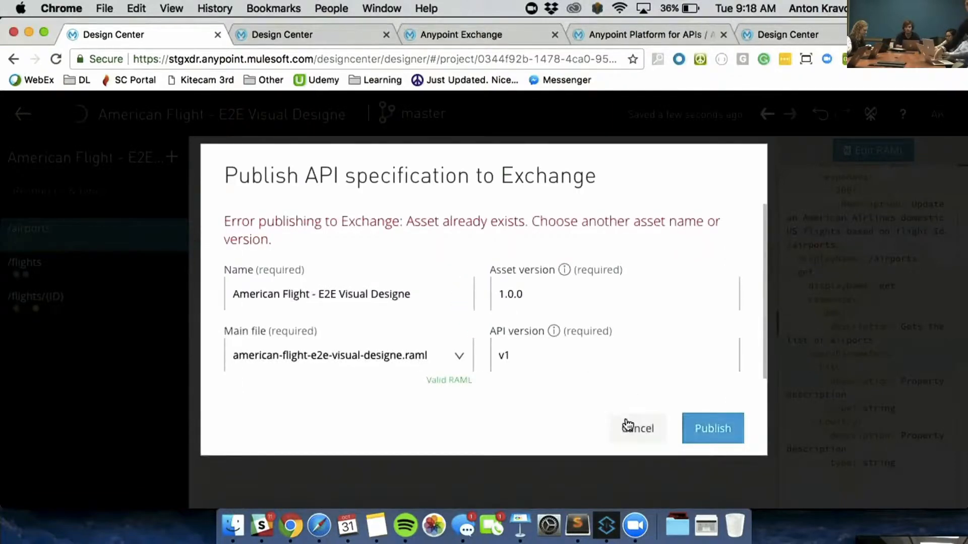
# - Change the asset name for publishing to "American Flight - E2E Visual Designer"
pyautogui.click(423, 295)
pyautogui.write('r')
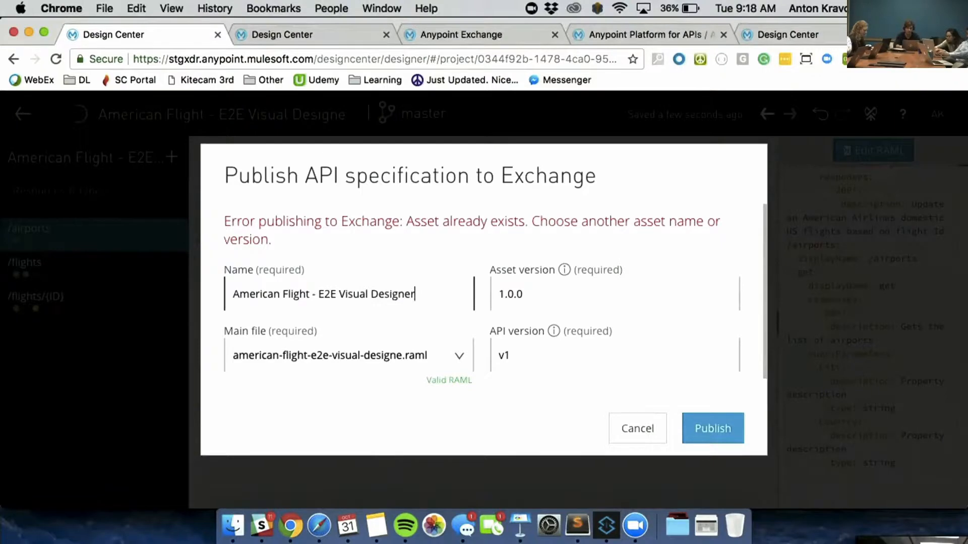
pyautogui.click(393, 356)
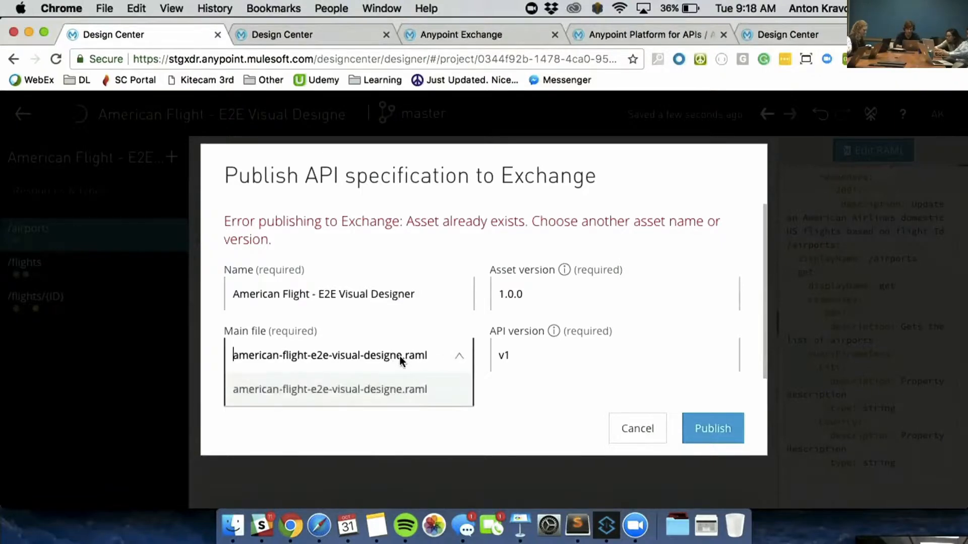
pyautogui.write('new api')
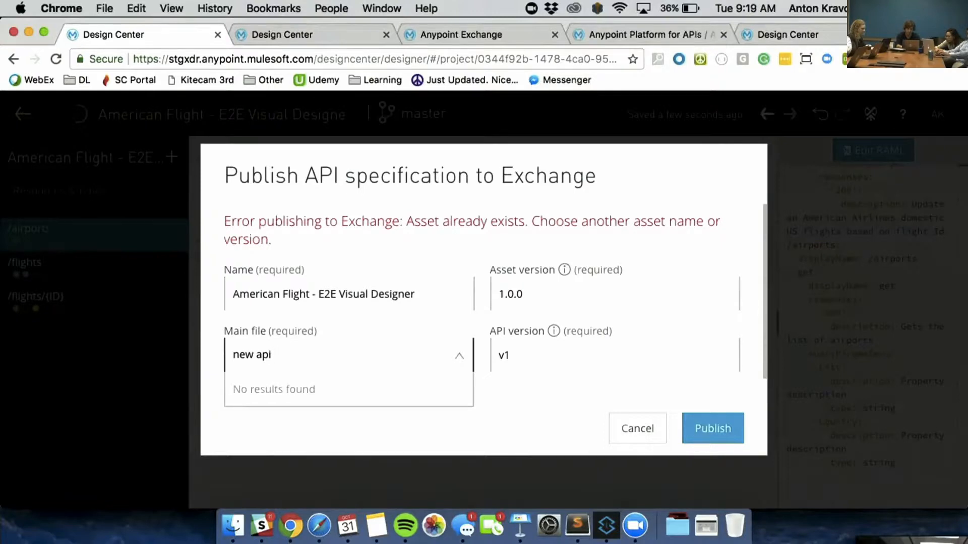
pyautogui.click(648, 404)
pyautogui.click(423, 354)
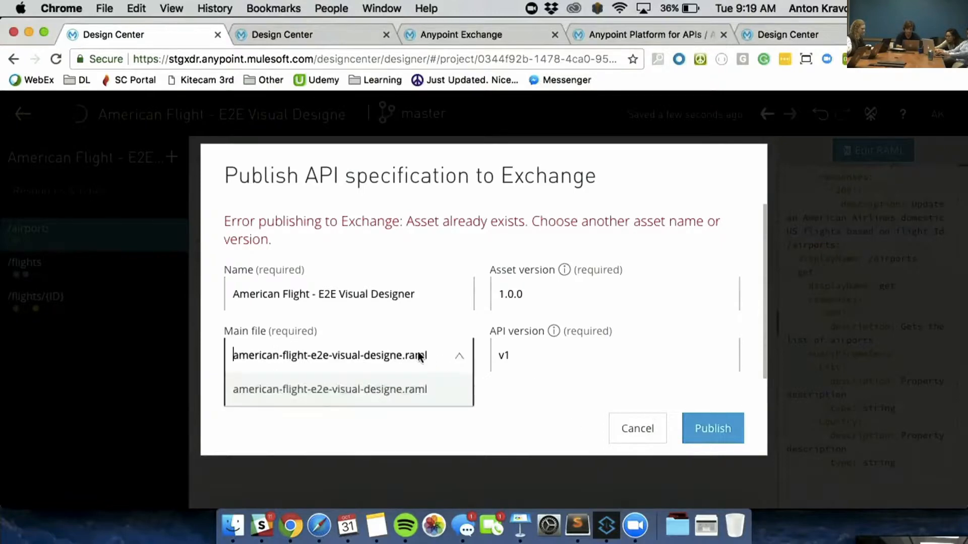
pyautogui.click(599, 344)
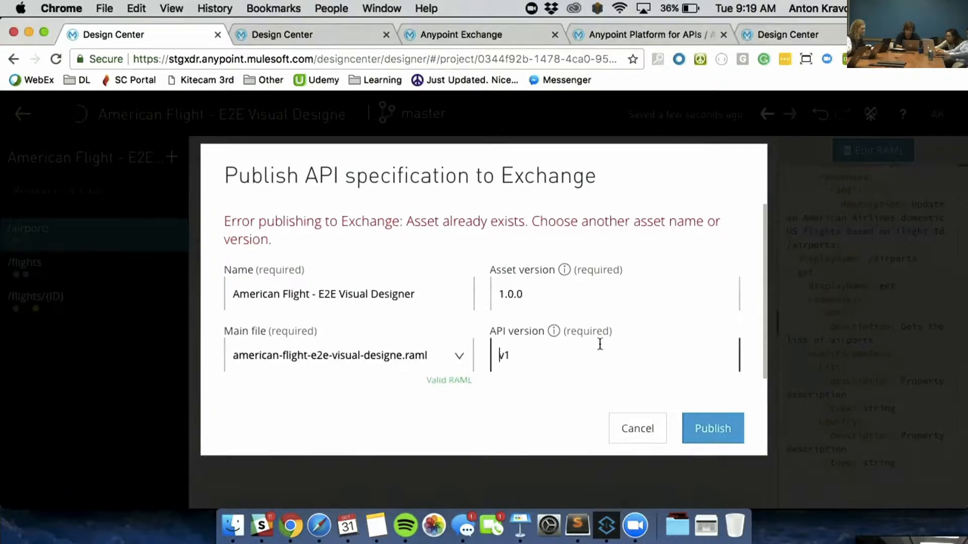
# - Correct the advanced asset id to american-flight-e2e-visual-designer and publish the API specification to Exchange
pyautogui.click(712, 417)
pyautogui.moveTo(593, 222); pyautogui.dragTo(717, 241)
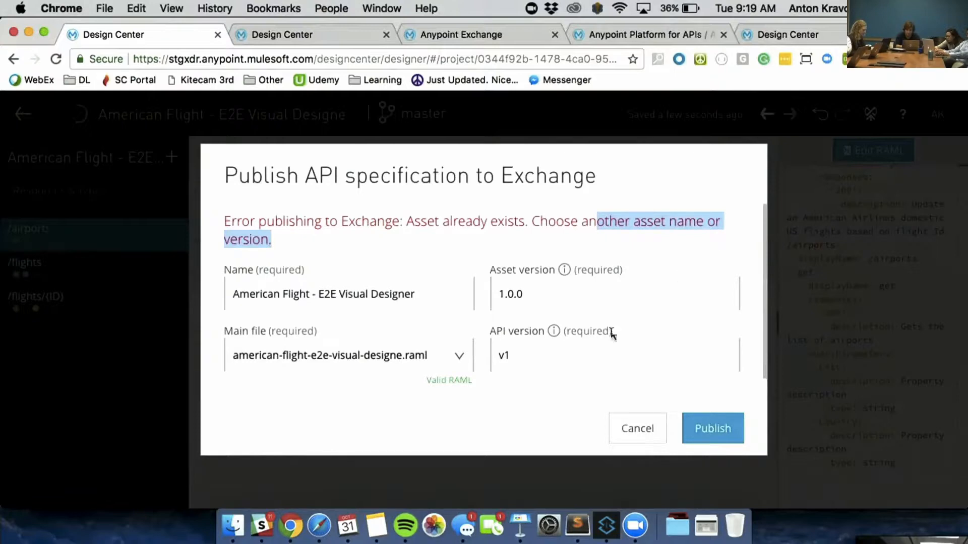
pyautogui.scroll(-2, 388, 280)
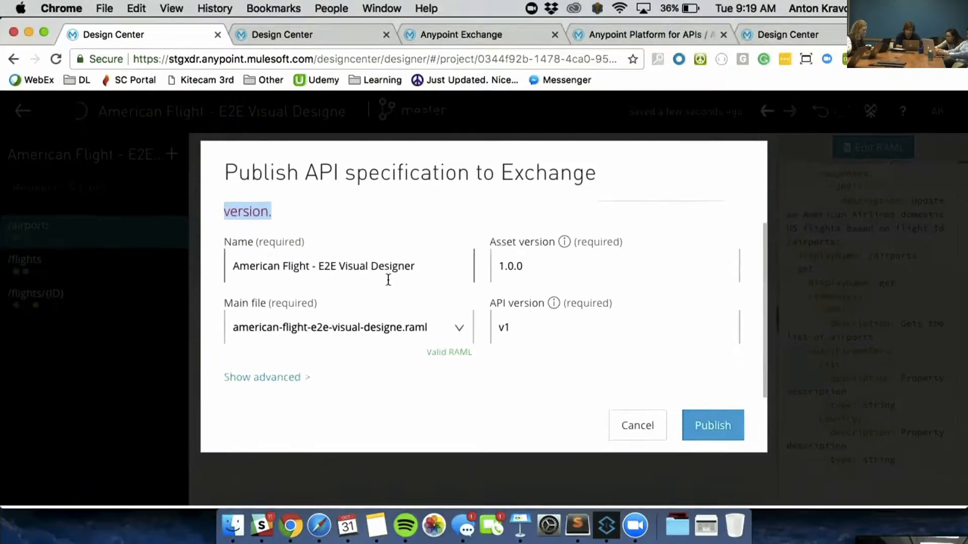
pyautogui.click(277, 376)
pyautogui.scroll(-4, 385, 396)
pyautogui.click(410, 371)
pyautogui.write('r')
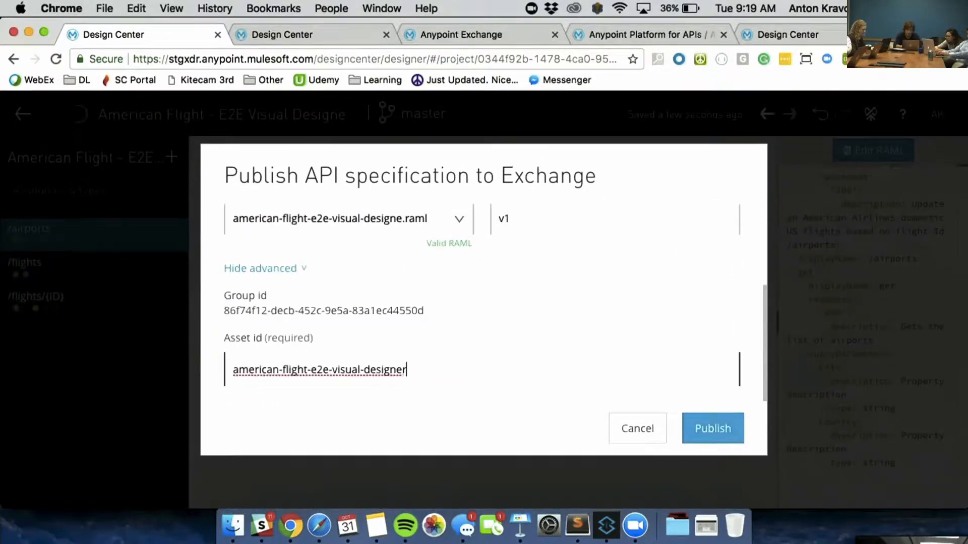
pyautogui.click(740, 433)
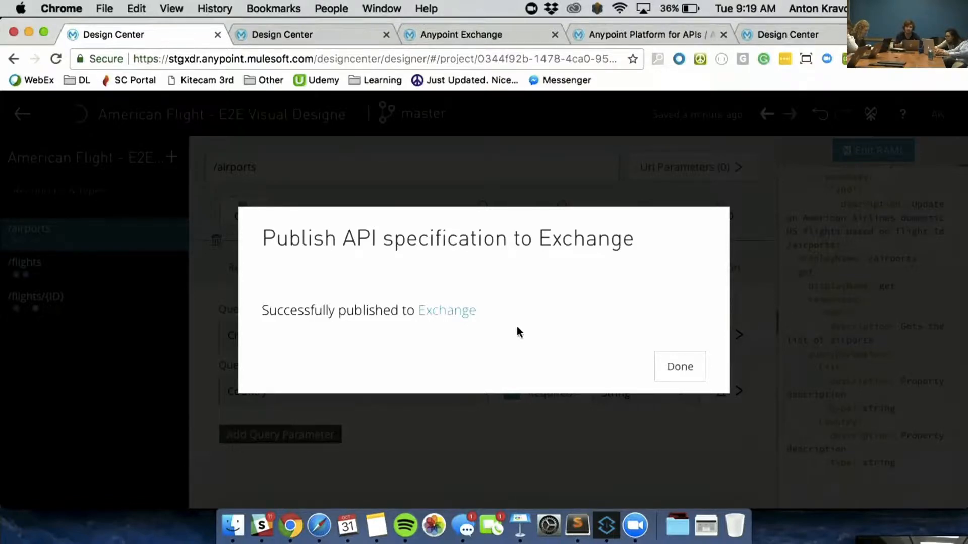
pyautogui.click(665, 370)
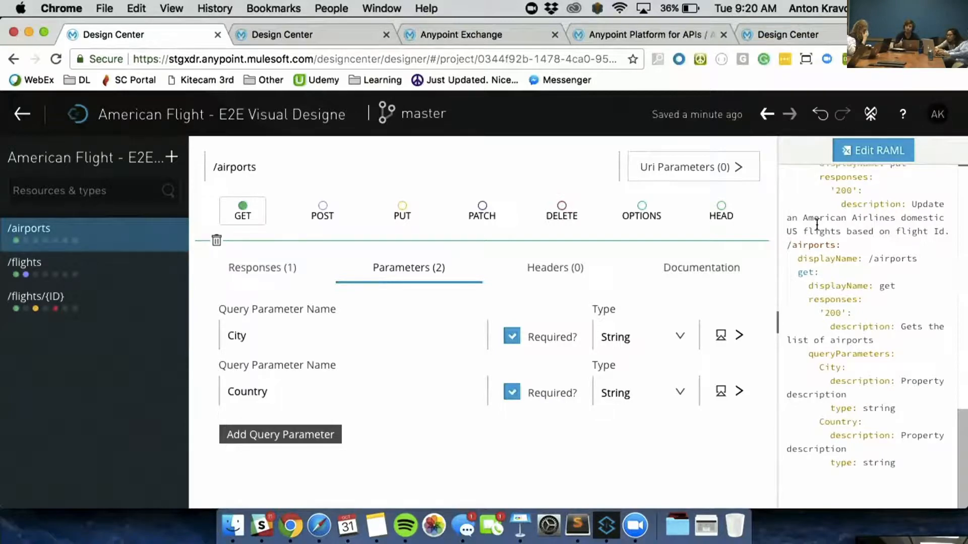
# - Leave visual editing mode for the RAML editor and look through the API's source code
pyautogui.click(878, 151)
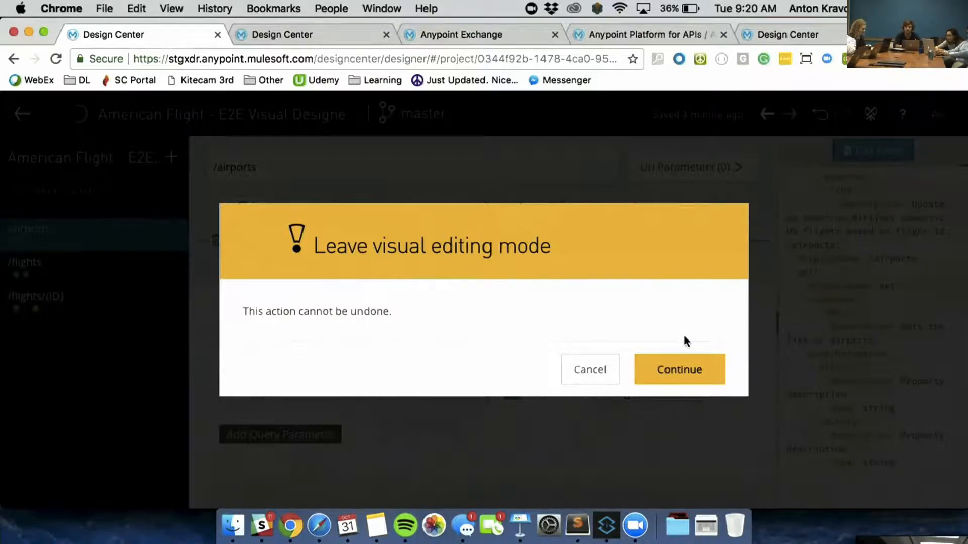
pyautogui.click(668, 371)
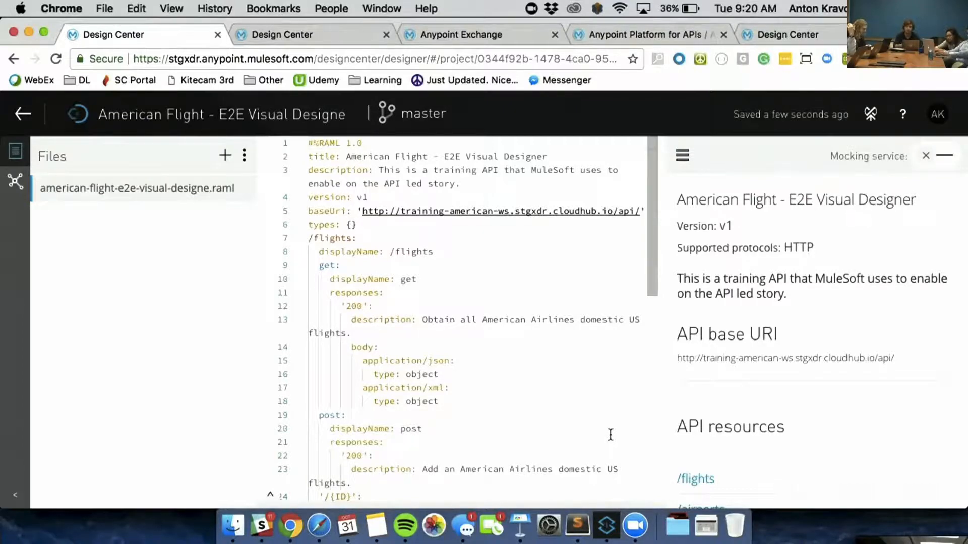
pyautogui.scroll(-5, 611, 434)
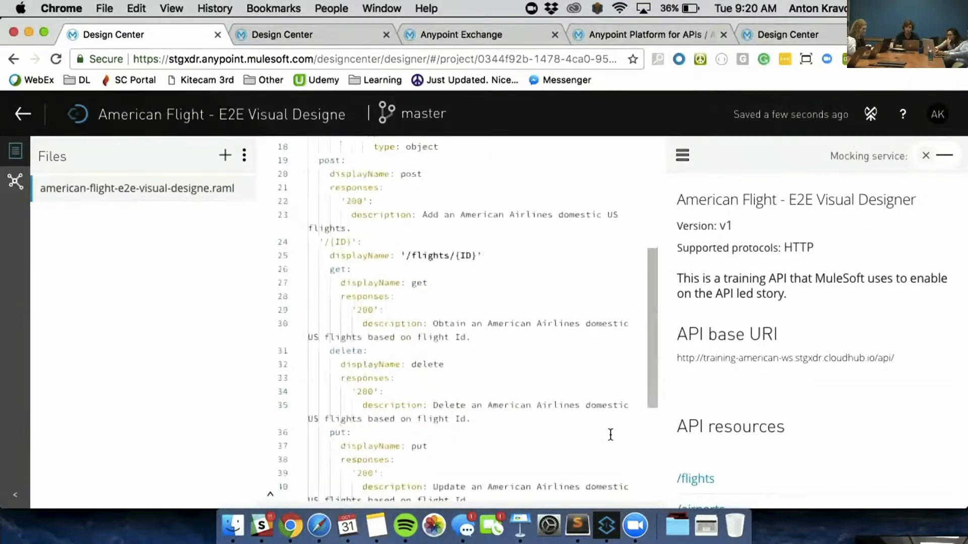
pyautogui.scroll(-3, 610, 434)
pyautogui.scroll(10, 611, 434)
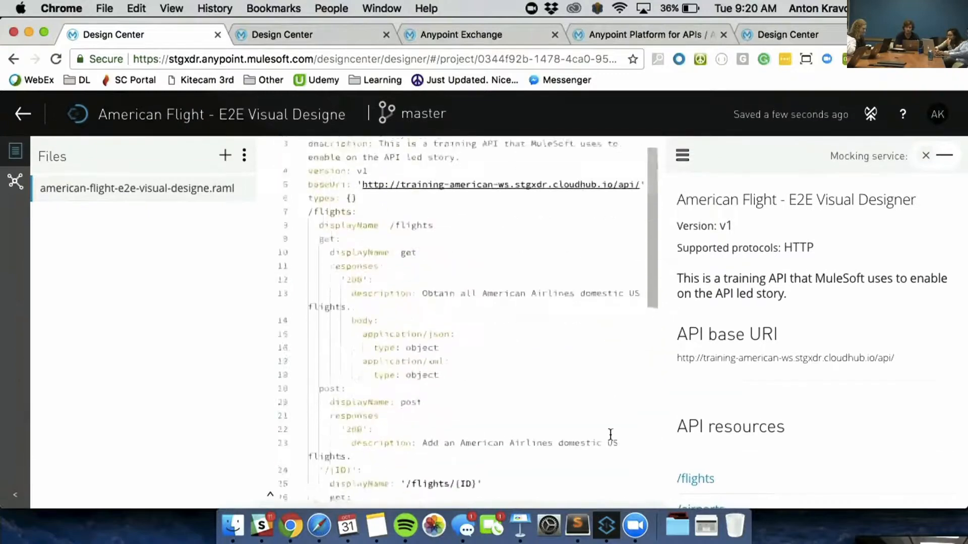
pyautogui.scroll(-1, 610, 434)
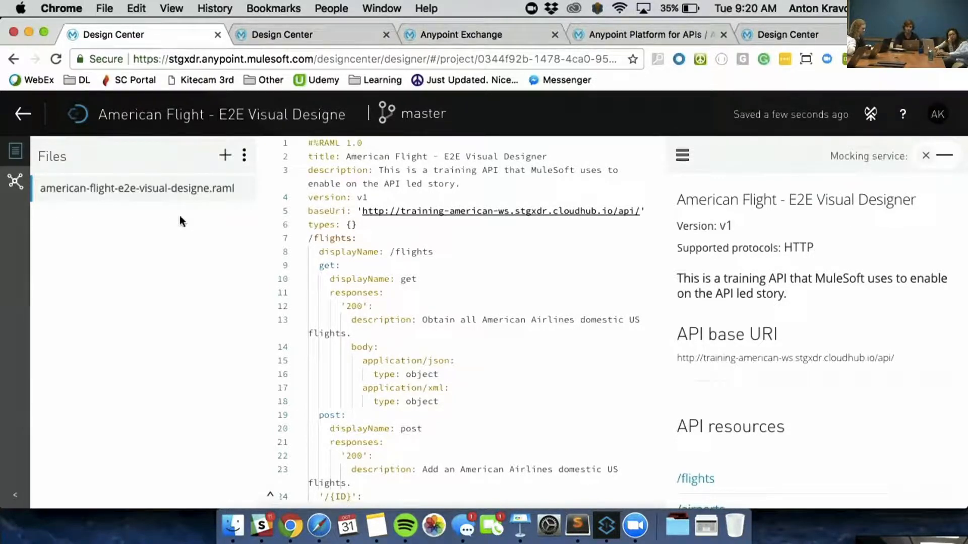
# - Search the API fragments for "train" and add Training: American Flight Data Type as a project dependency
pyautogui.click(21, 181)
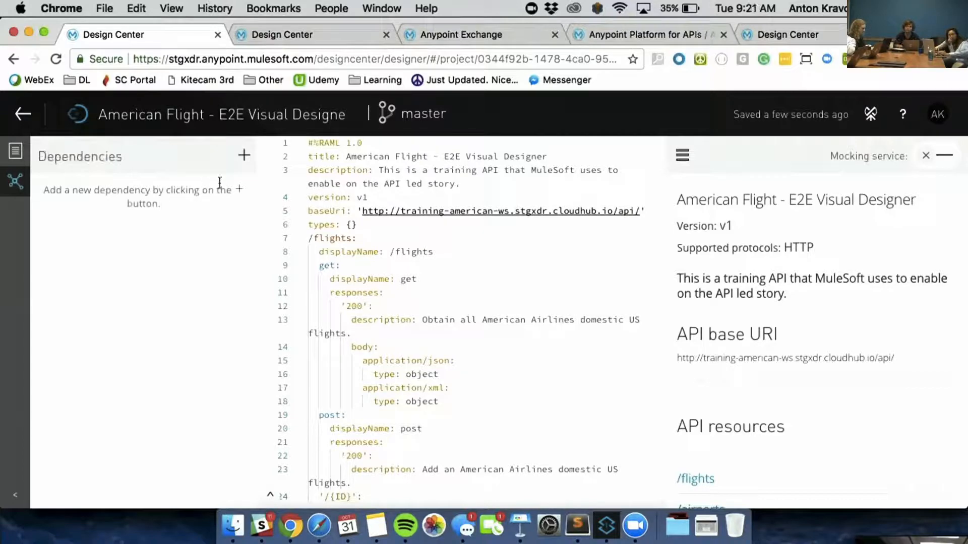
pyautogui.click(246, 158)
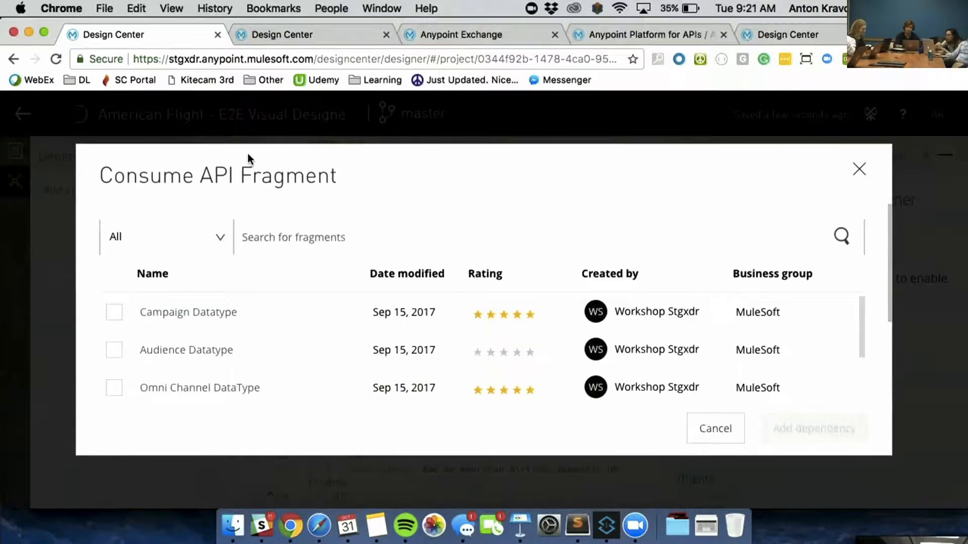
pyautogui.click(294, 229)
pyautogui.write('train')
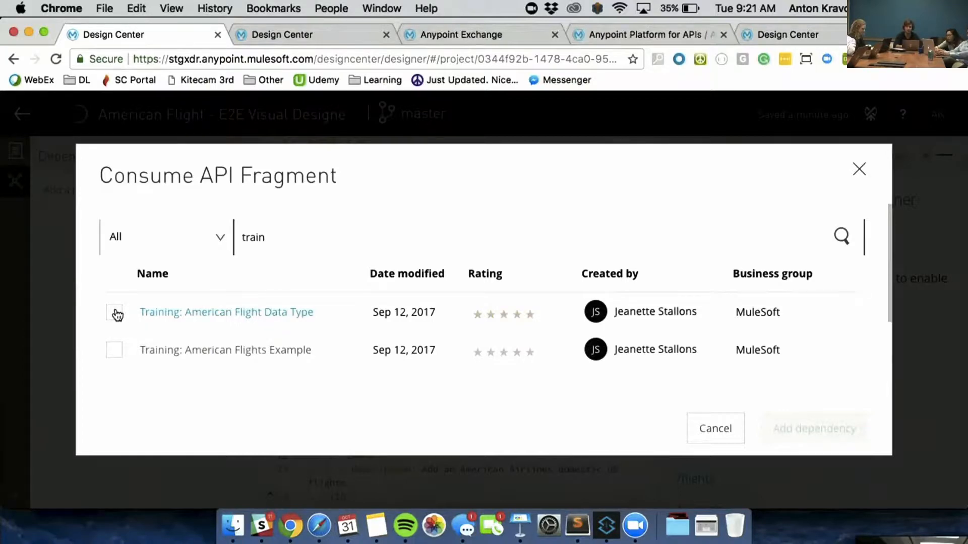
pyautogui.click(115, 313)
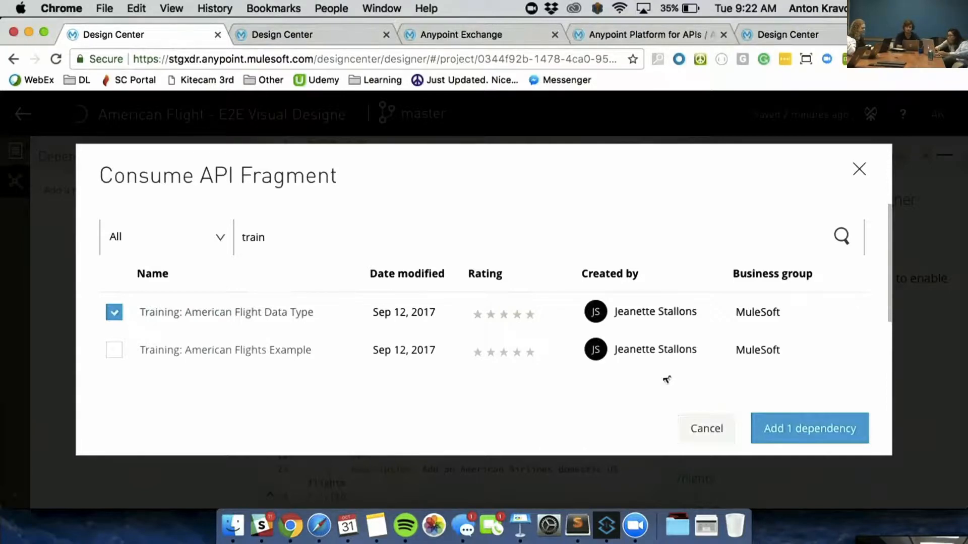
pyautogui.click(806, 430)
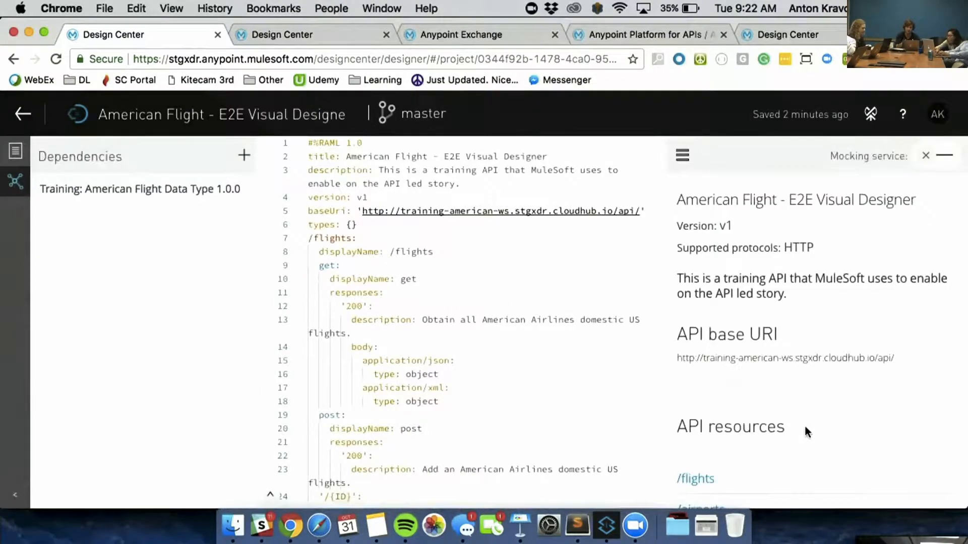
# - Check the options available for the added data type dependency and return to the project files
pyautogui.click(202, 191)
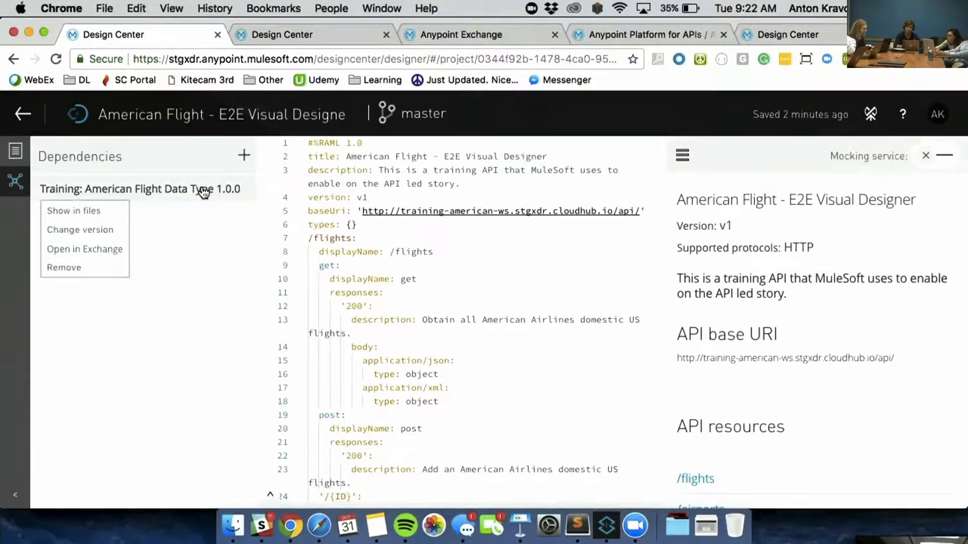
pyautogui.click(159, 158)
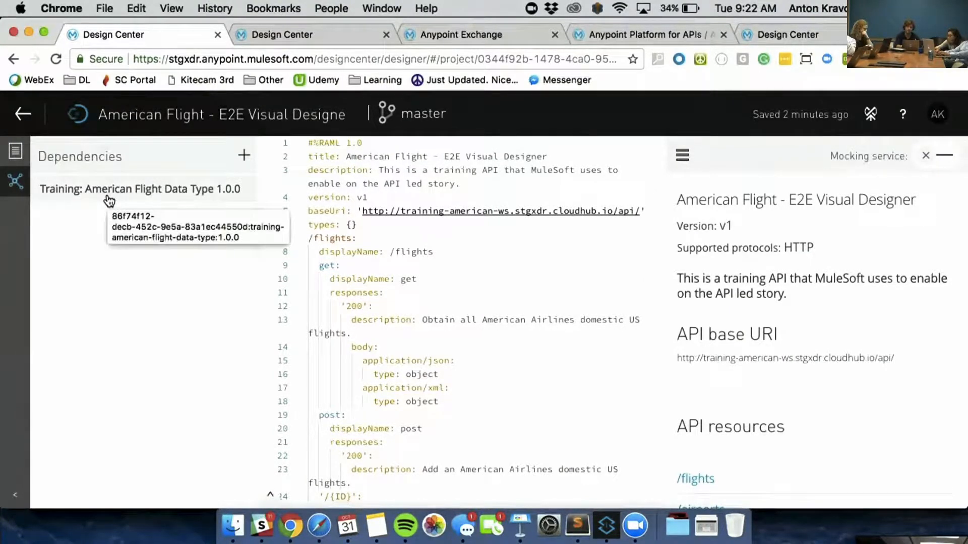
pyautogui.click(11, 149)
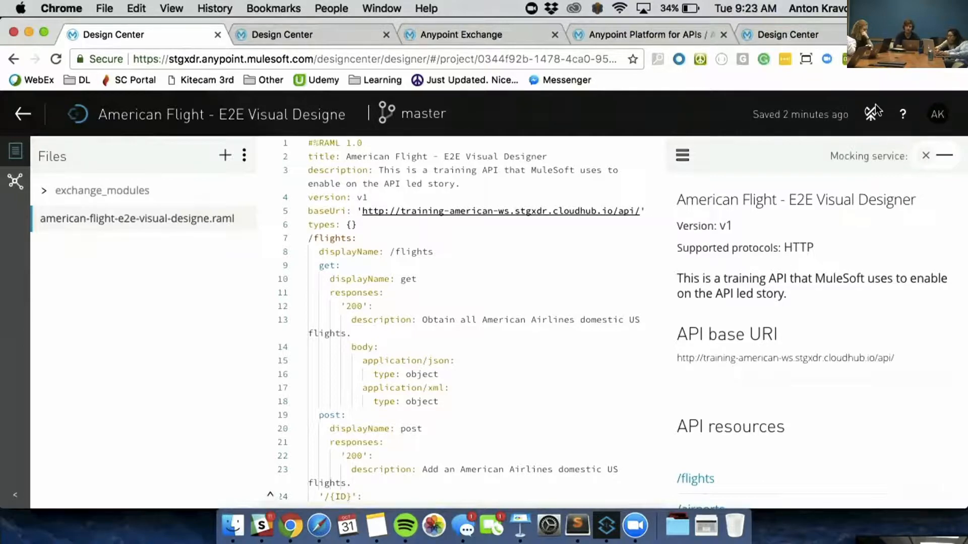
# - Create a branch named "new" for the API project and switch to it
pyautogui.click(443, 123)
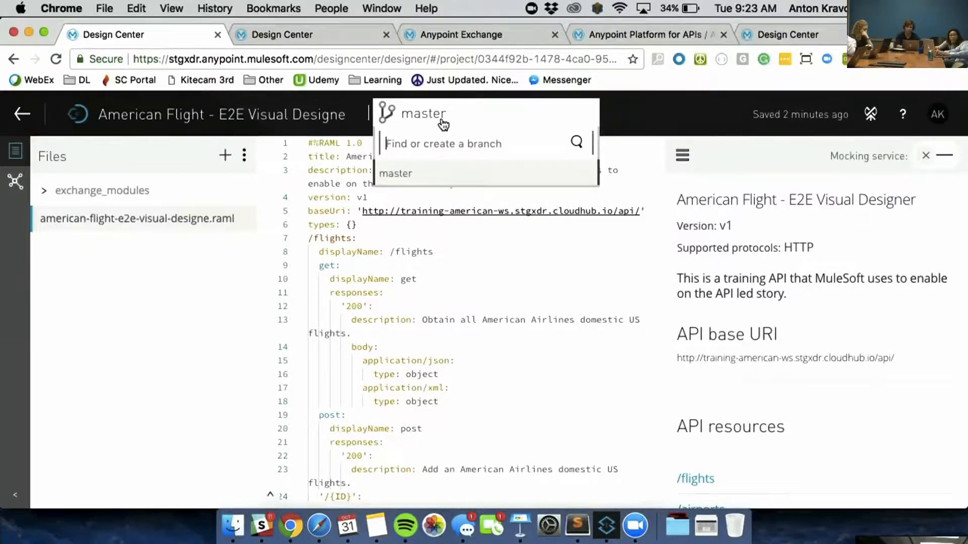
pyautogui.write('new')
pyautogui.click(432, 173)
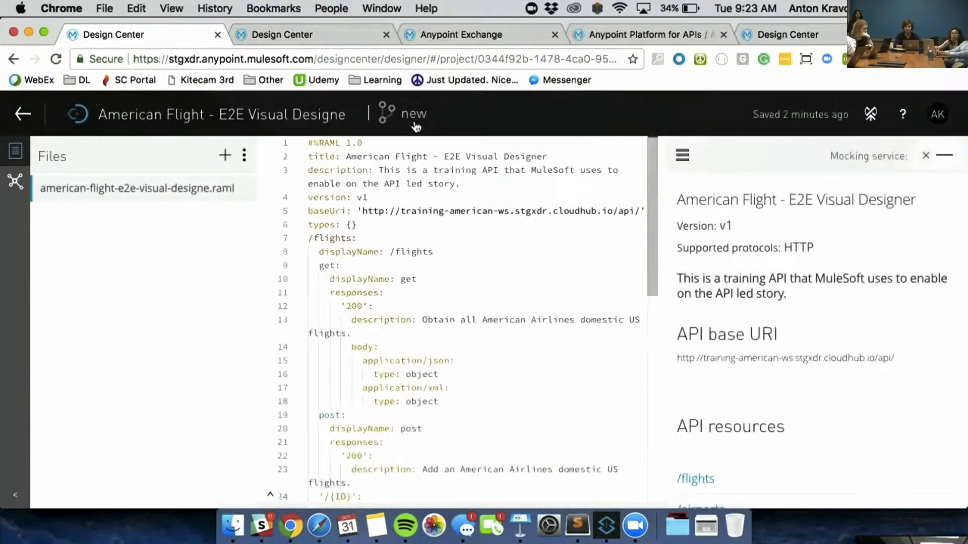
# - Check the project's branch list and the Exchange publishing settings for the current branch without publishing
pyautogui.click(416, 126)
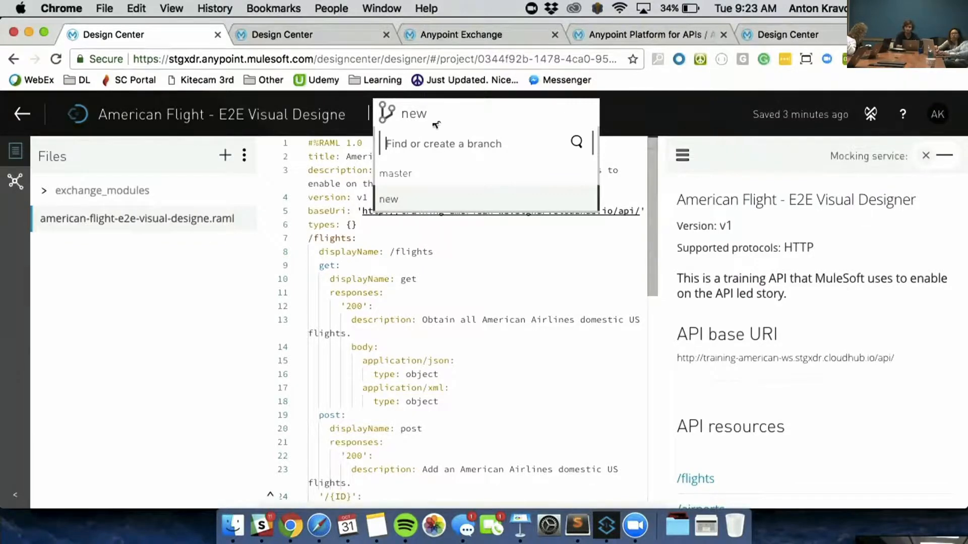
pyautogui.click(872, 115)
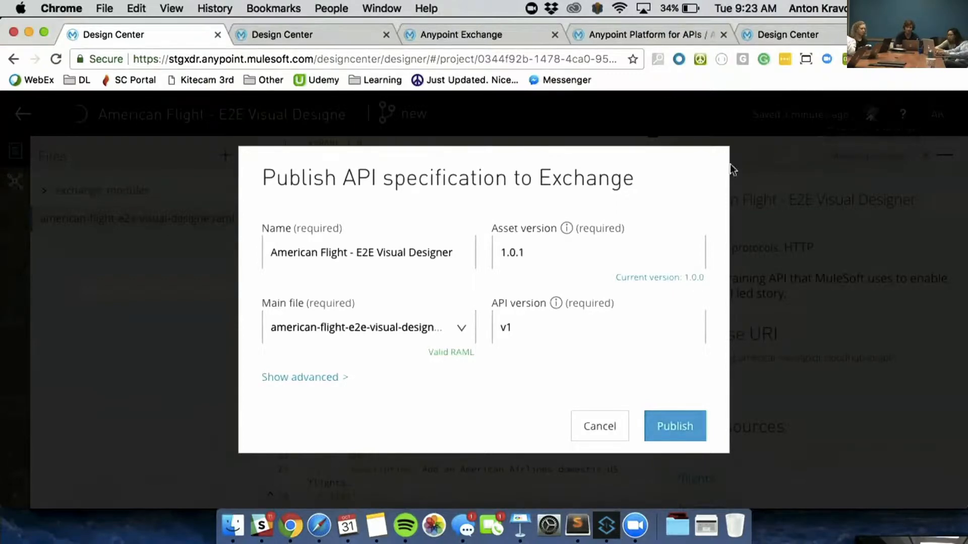
pyautogui.click(590, 425)
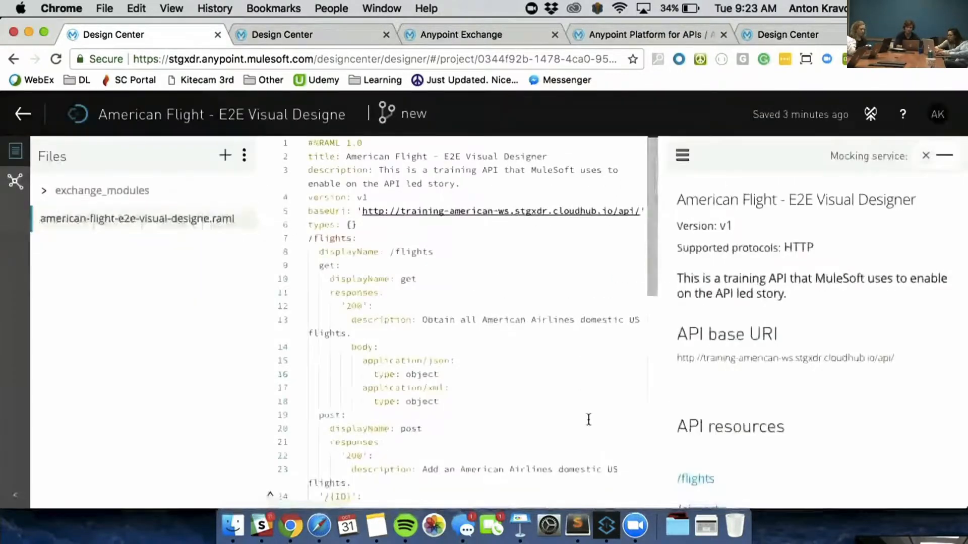
# - Switch to Anypoint Exchange, search all assets for "e2e" and open the American Flight - E2E asset
pyautogui.click(427, 35)
pyautogui.moveTo(447, 35); pyautogui.dragTo(335, 33)
pyautogui.moveTo(453, 36); pyautogui.dragTo(359, 35)
pyautogui.click(436, 35)
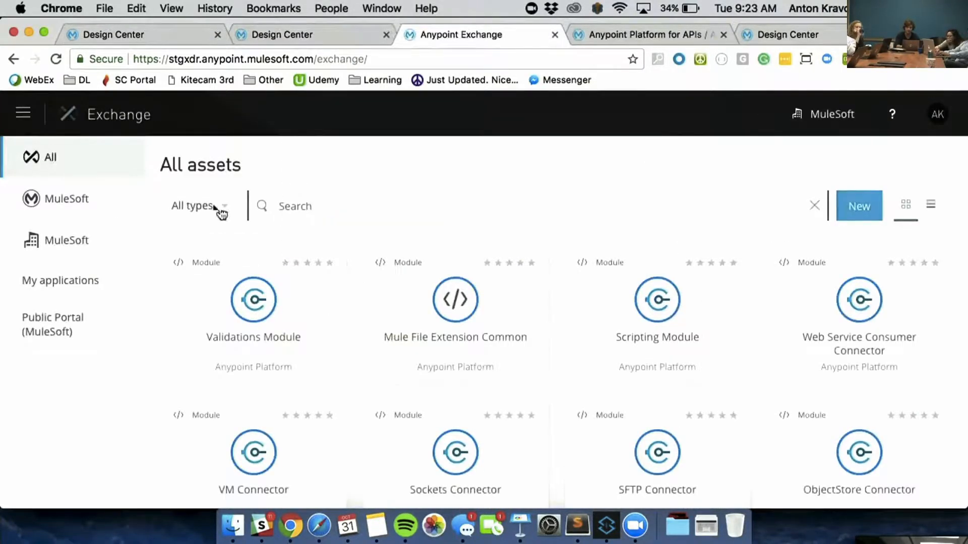
pyautogui.write('e2e')
pyautogui.press('Return')
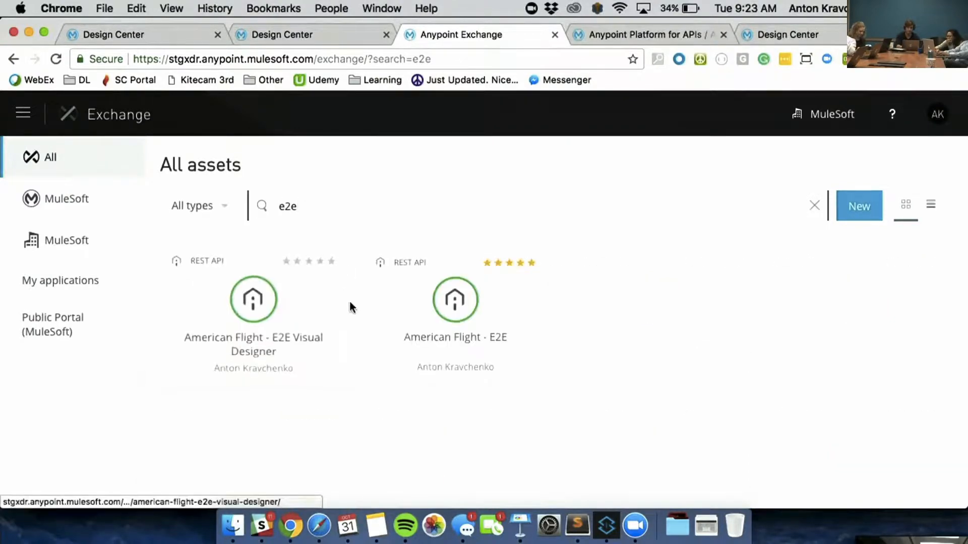
pyautogui.click(497, 327)
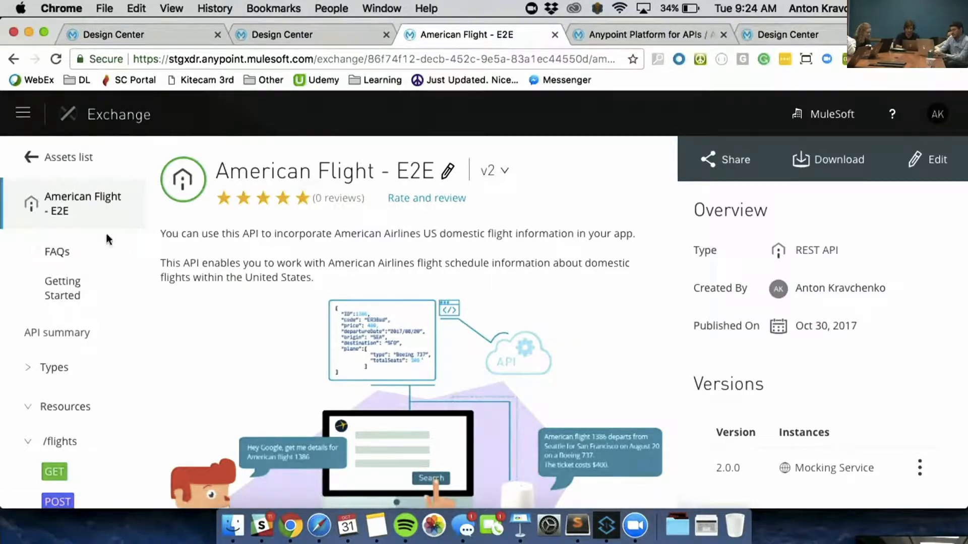
# - Return to the assets list and open the American Flight - E2E Visual Designer asset to view its page
pyautogui.click(301, 33)
pyautogui.click(462, 39)
pyautogui.click(50, 161)
pyautogui.click(252, 299)
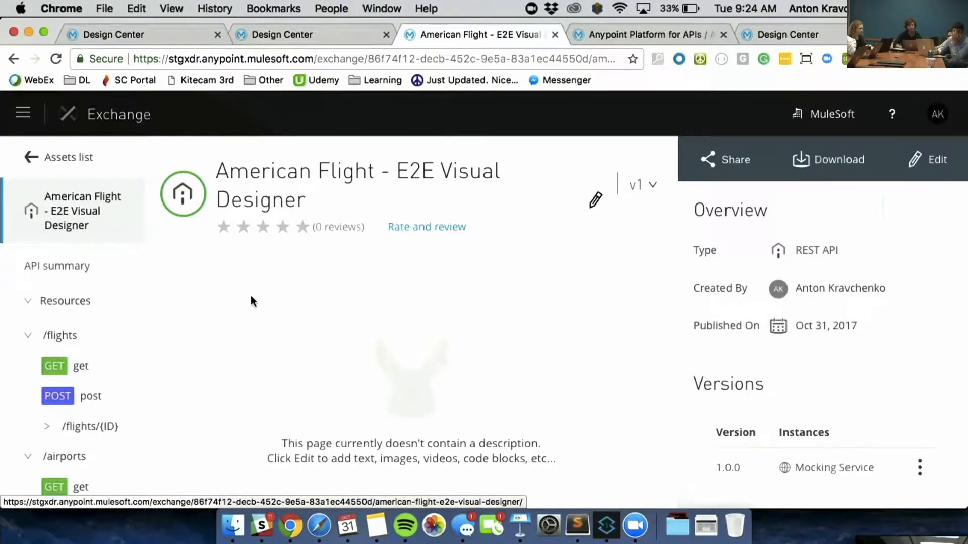
pyautogui.scroll(-3, 251, 301)
pyautogui.scroll(2, 250, 295)
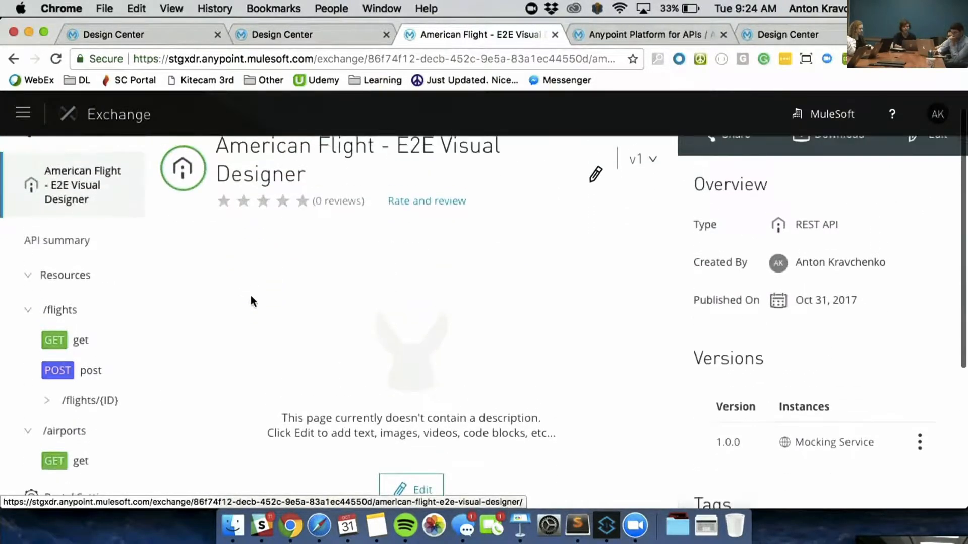
# - Examine the GET and POST documentation of the /flights resource and the asset's API summary
pyautogui.click(54, 341)
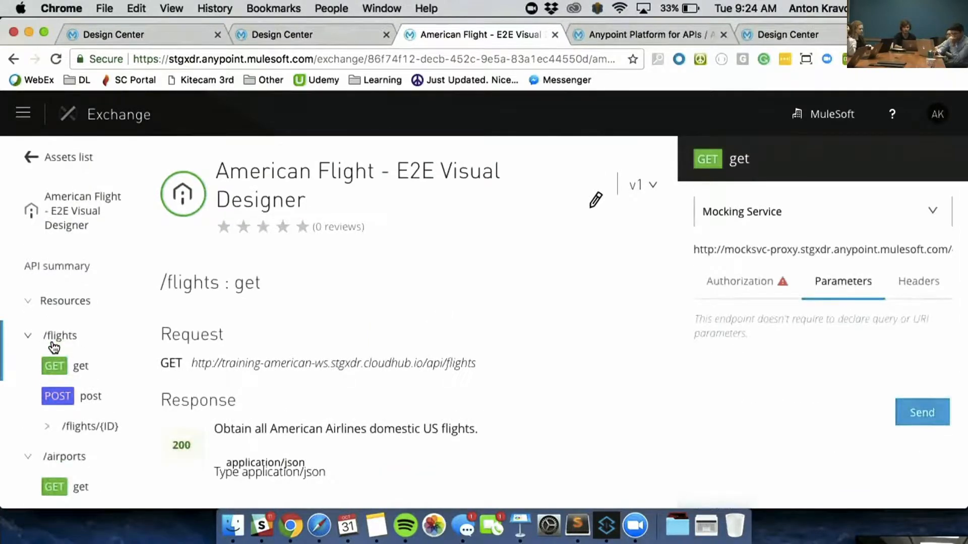
pyautogui.scroll(-2, 52, 346)
pyautogui.scroll(2, 51, 343)
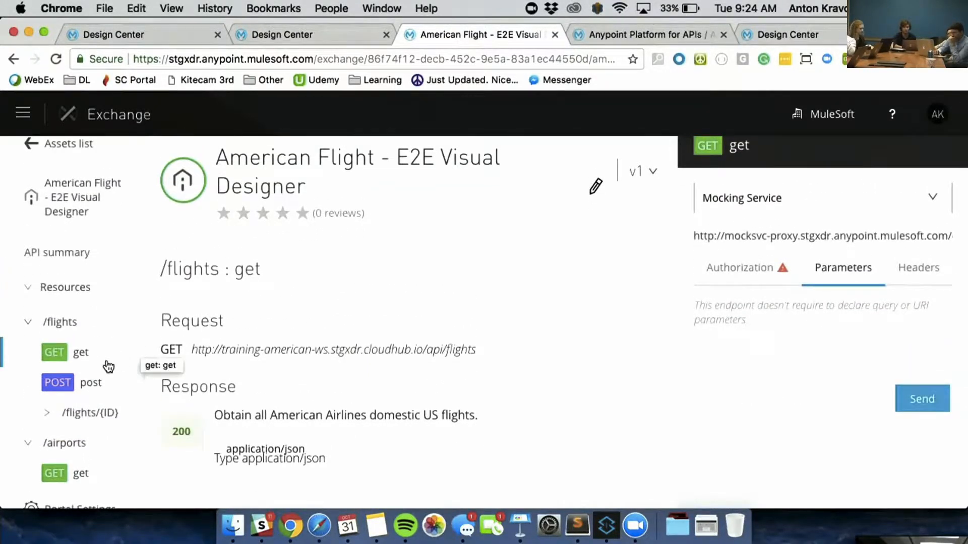
pyautogui.click(83, 382)
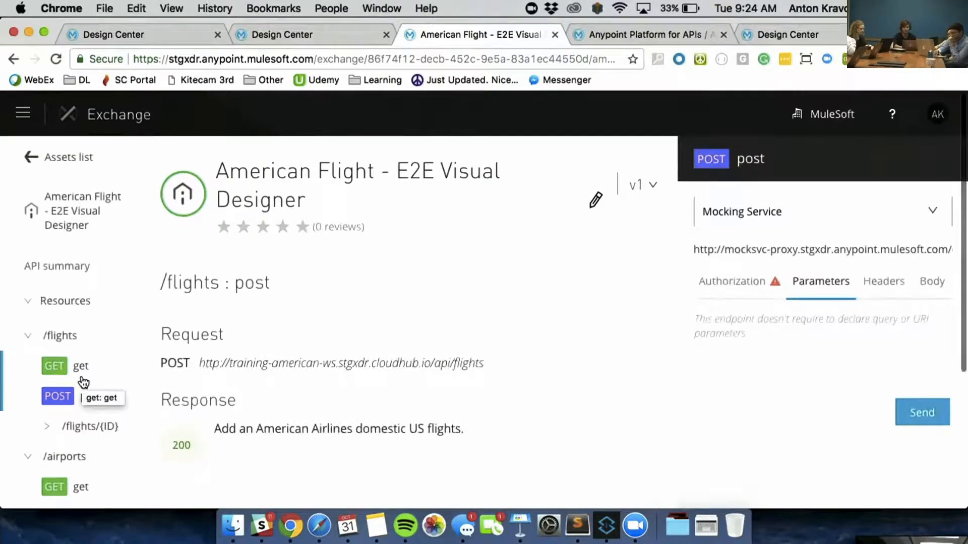
pyautogui.click(79, 373)
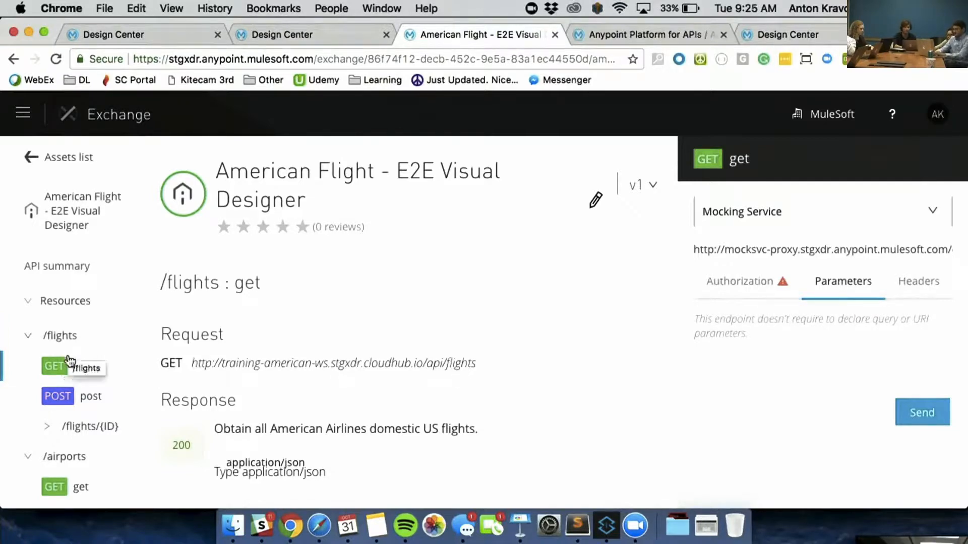
pyautogui.moveTo(253, 362); pyautogui.dragTo(405, 355)
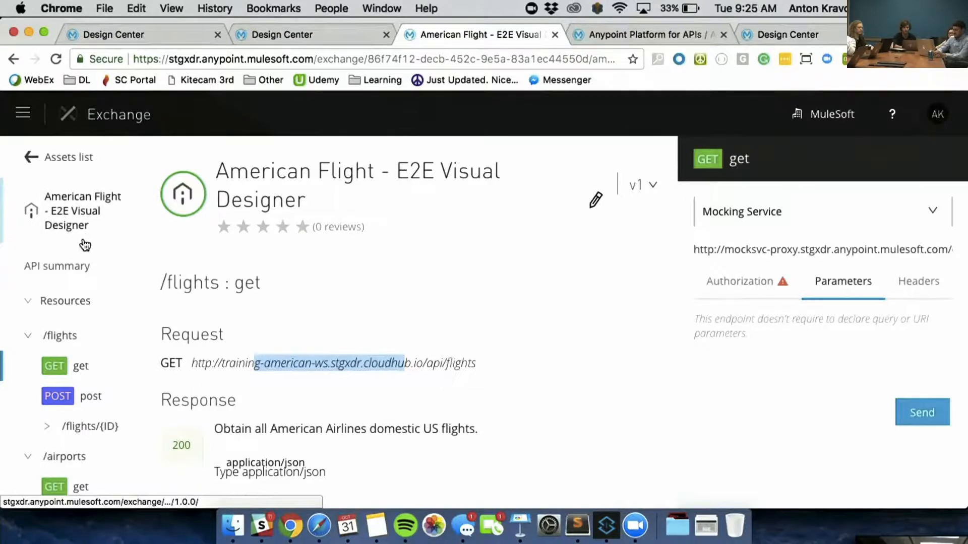
pyautogui.click(76, 262)
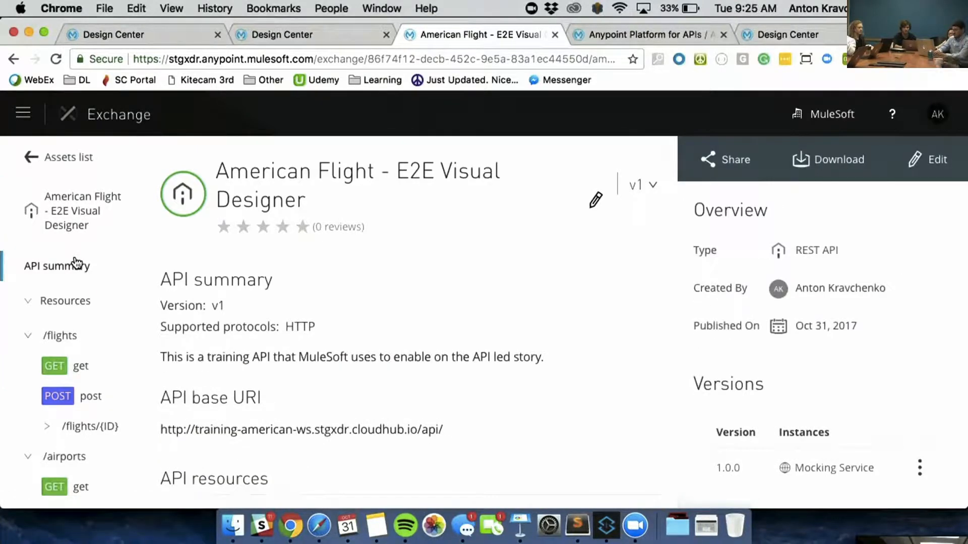
pyautogui.scroll(-3, 76, 263)
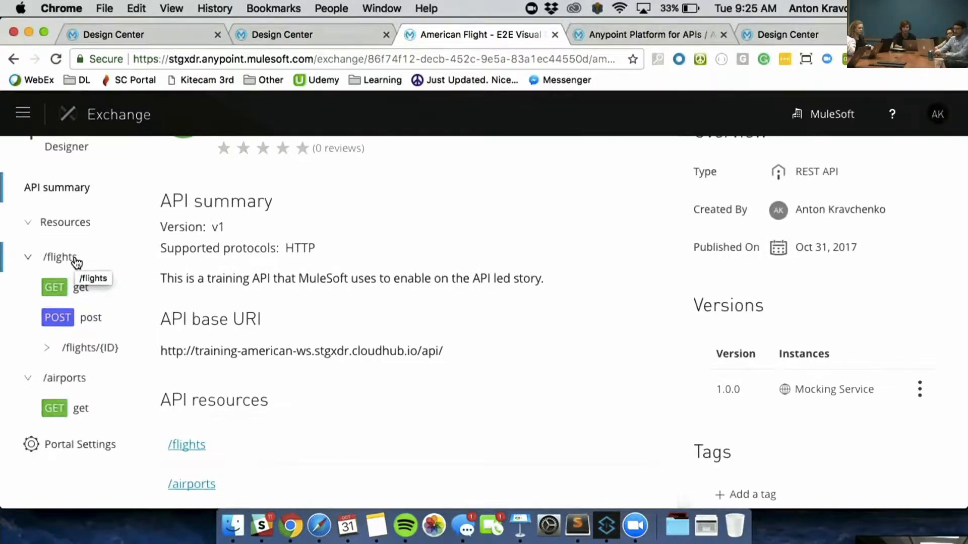
# - Return to the Exchange assets list and open the American Flight - E2E asset
pyautogui.scroll(5, 75, 262)
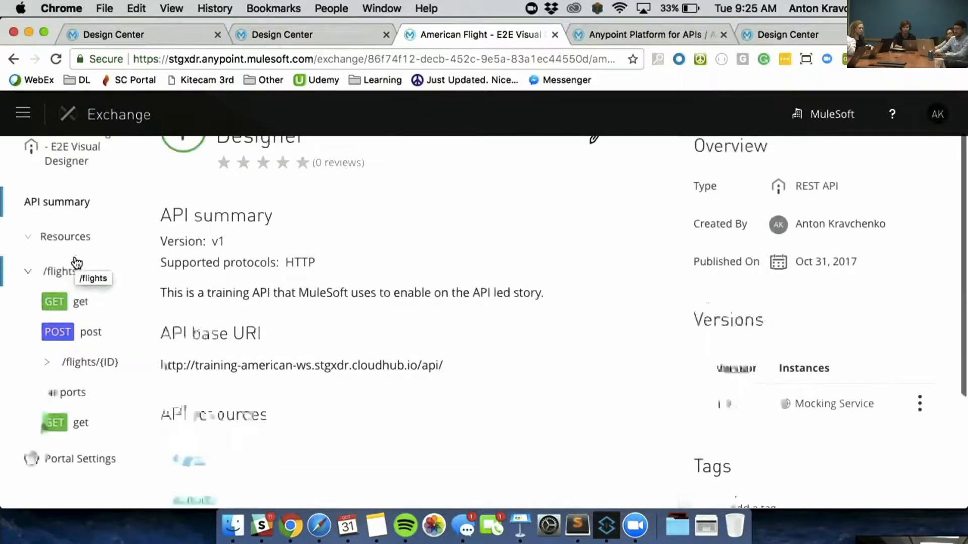
pyautogui.click(665, 35)
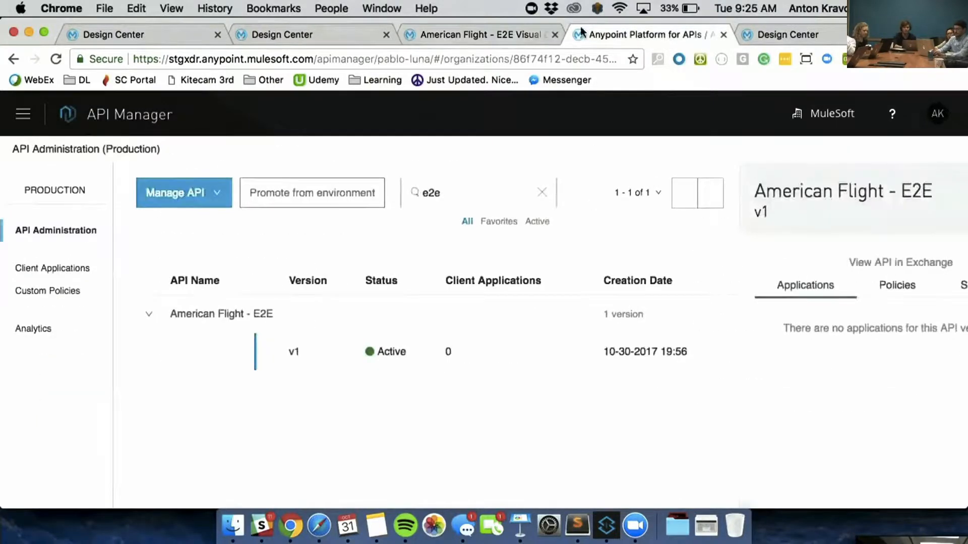
pyautogui.click(474, 34)
pyautogui.click(37, 159)
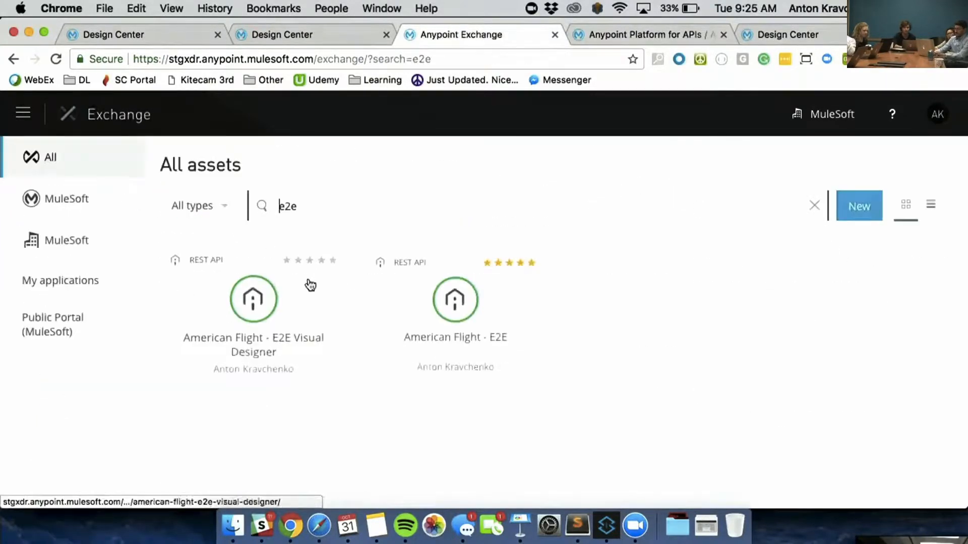
pyautogui.click(449, 301)
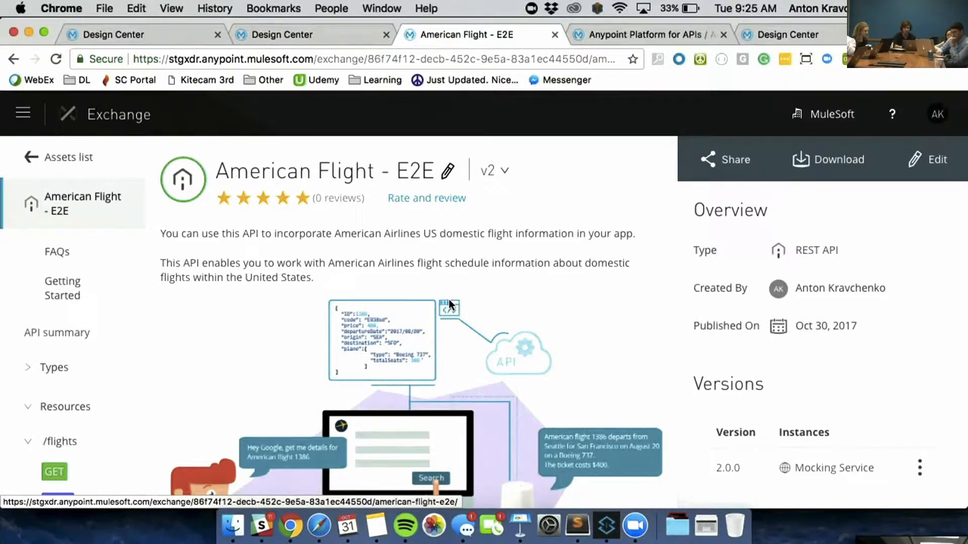
# - Read the asset's overview, prerequisites, limitations and access information, along with its dependencies
pyautogui.scroll(-10, 449, 299)
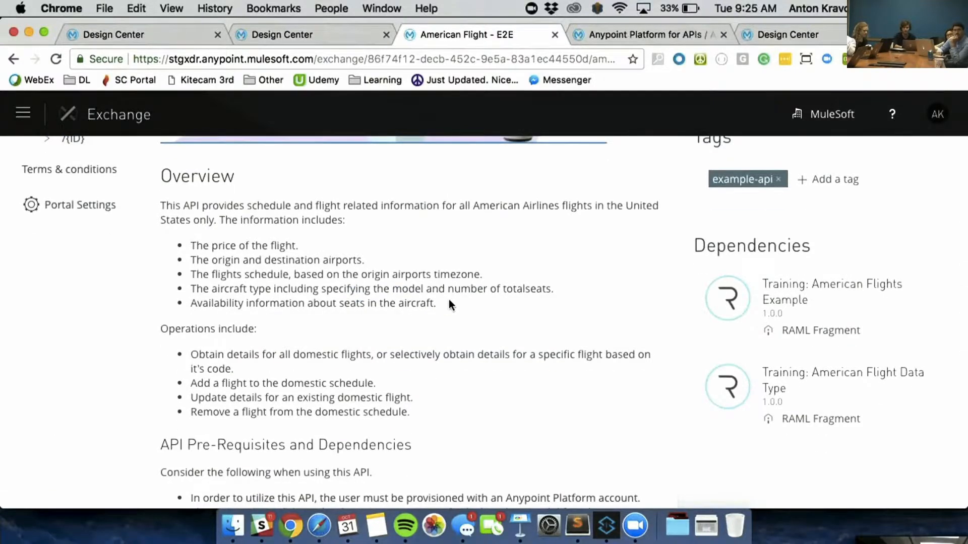
pyautogui.scroll(-6, 448, 303)
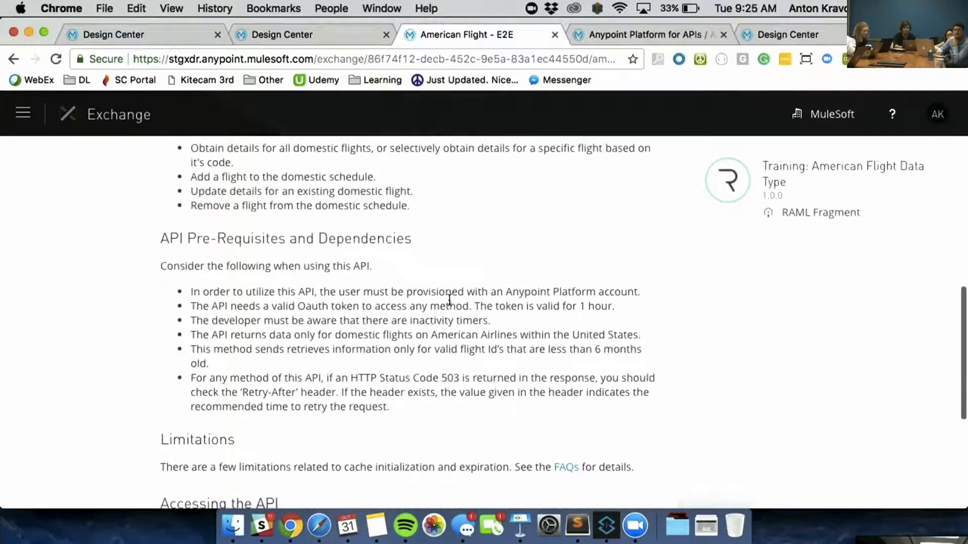
pyautogui.scroll(-1, 449, 300)
pyautogui.scroll(-4, 449, 300)
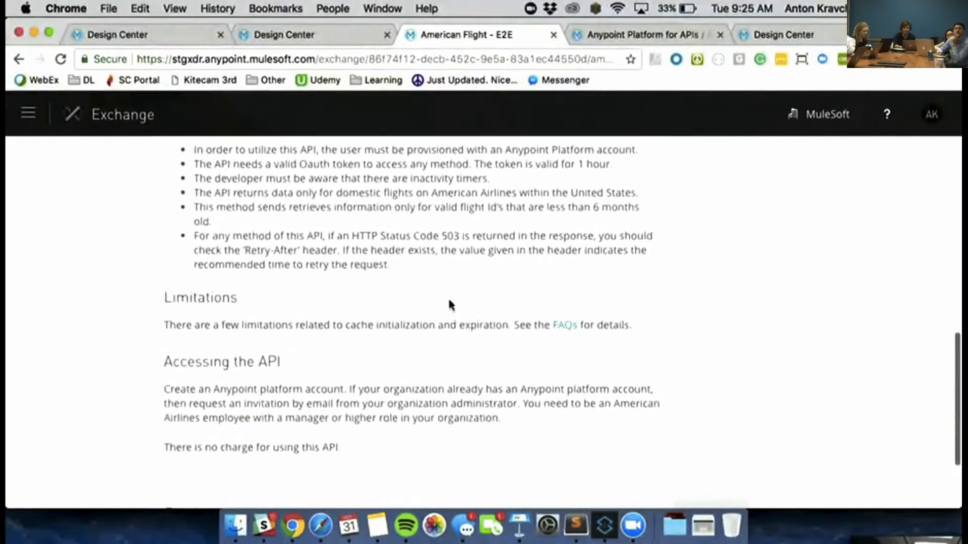
pyautogui.scroll(15, 450, 305)
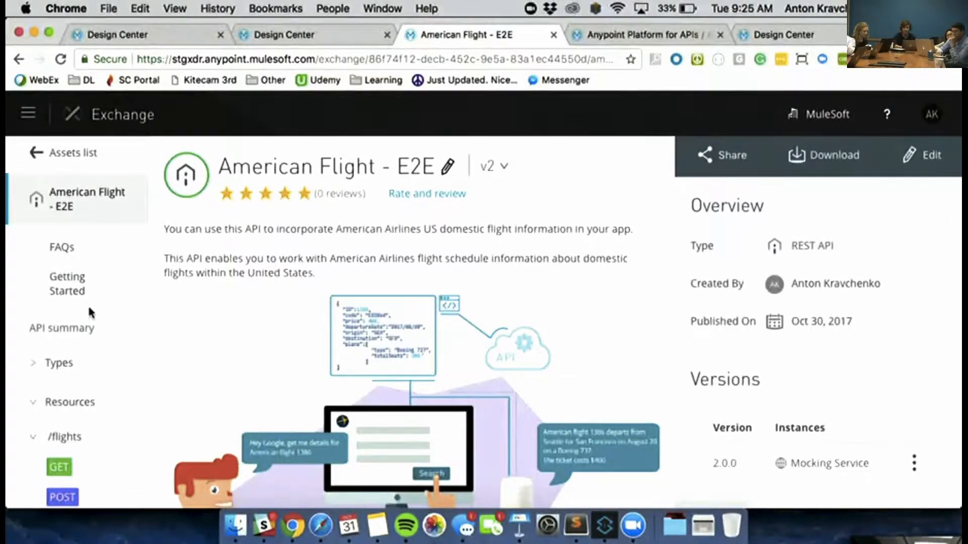
# - Examine the GET documentation of the /flights resource, including its query parameters and response type
pyautogui.scroll(-3, 89, 310)
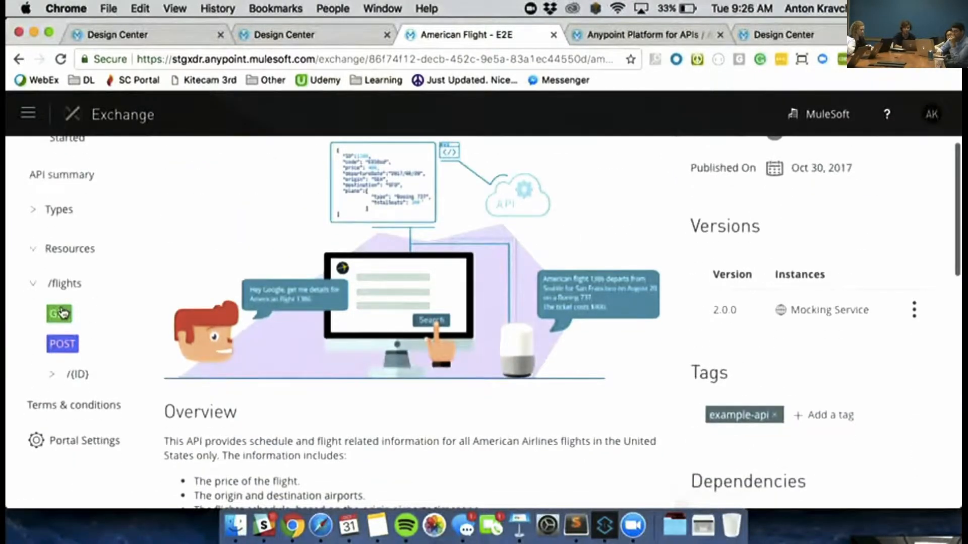
pyautogui.click(60, 313)
pyautogui.scroll(-5, 432, 375)
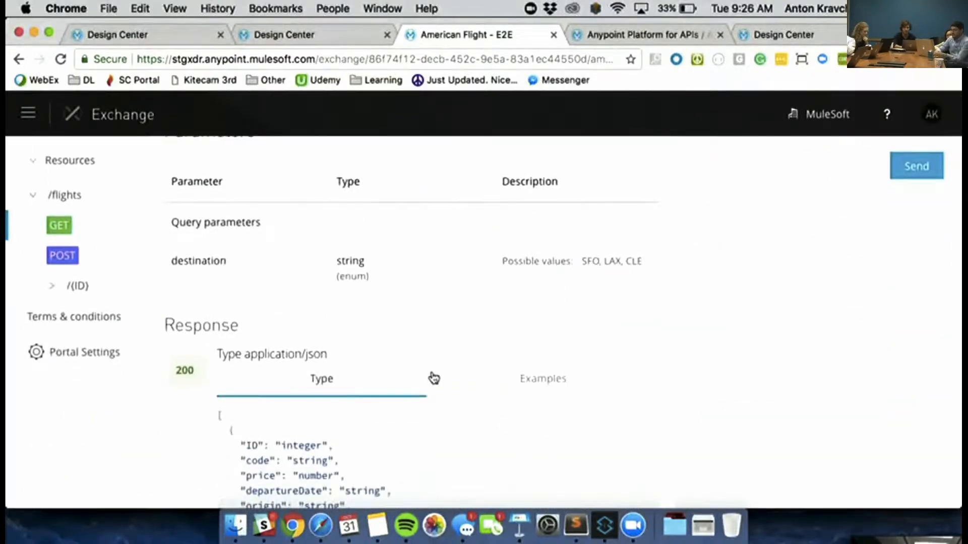
pyautogui.scroll(-1, 434, 378)
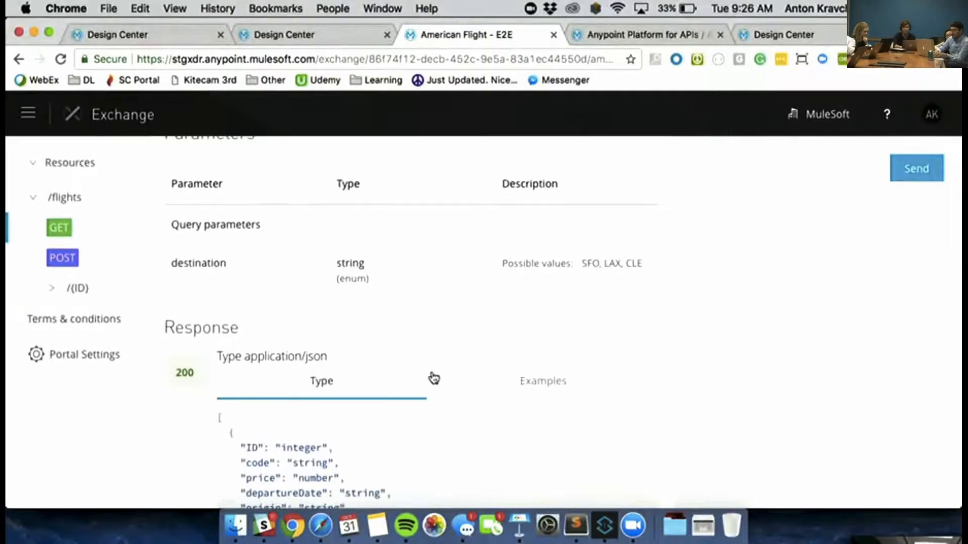
pyautogui.scroll(10, 434, 378)
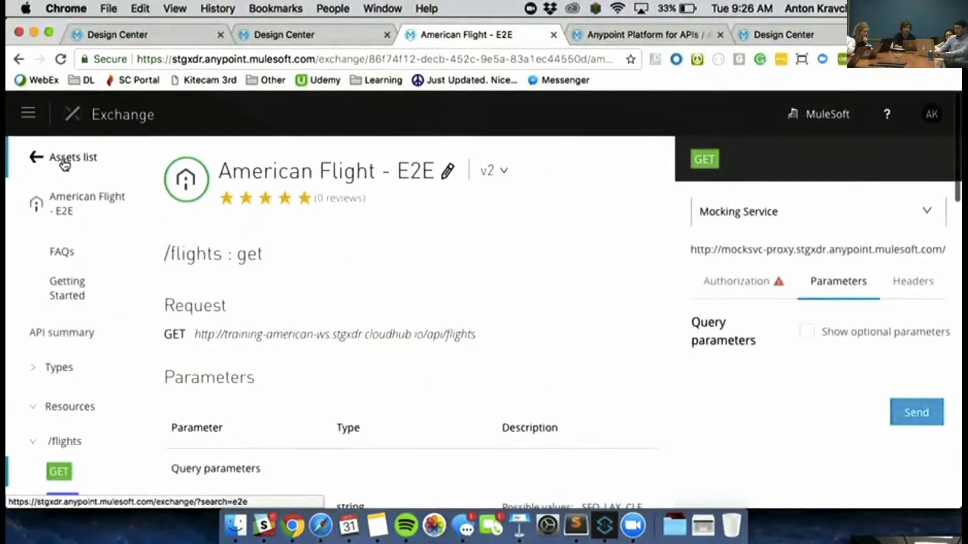
# - Reopen the American Flight - E2E asset from the assets list and skim its page down to the reviews
pyautogui.click(60, 158)
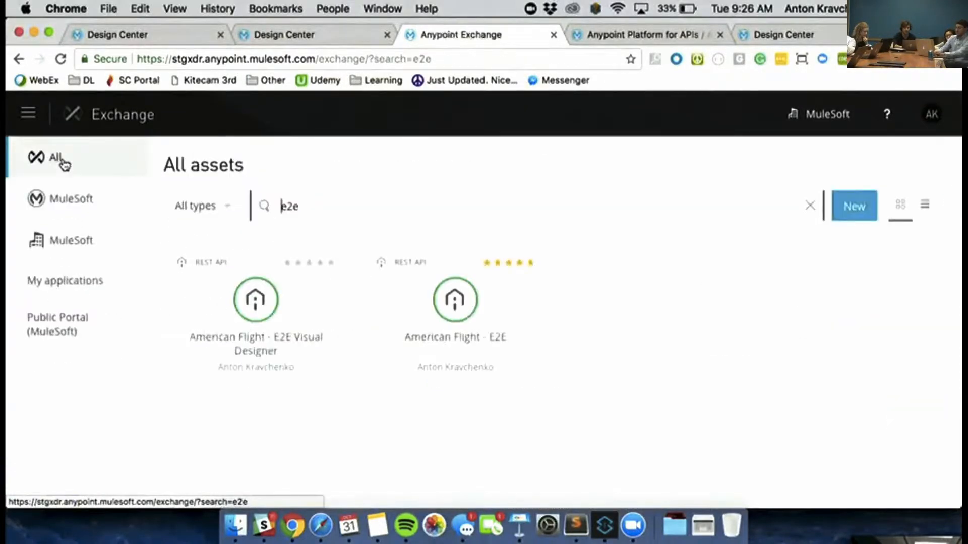
pyautogui.click(477, 334)
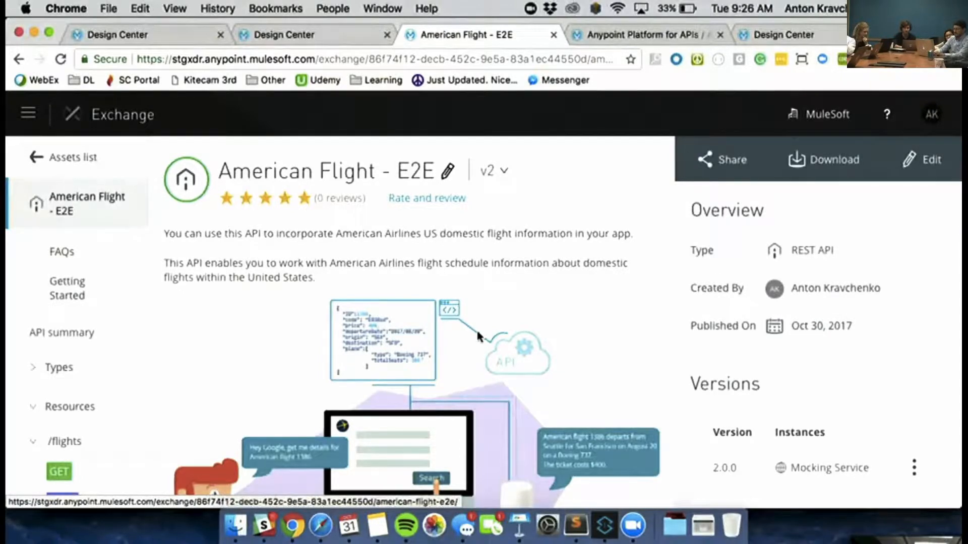
pyautogui.scroll(-15, 477, 333)
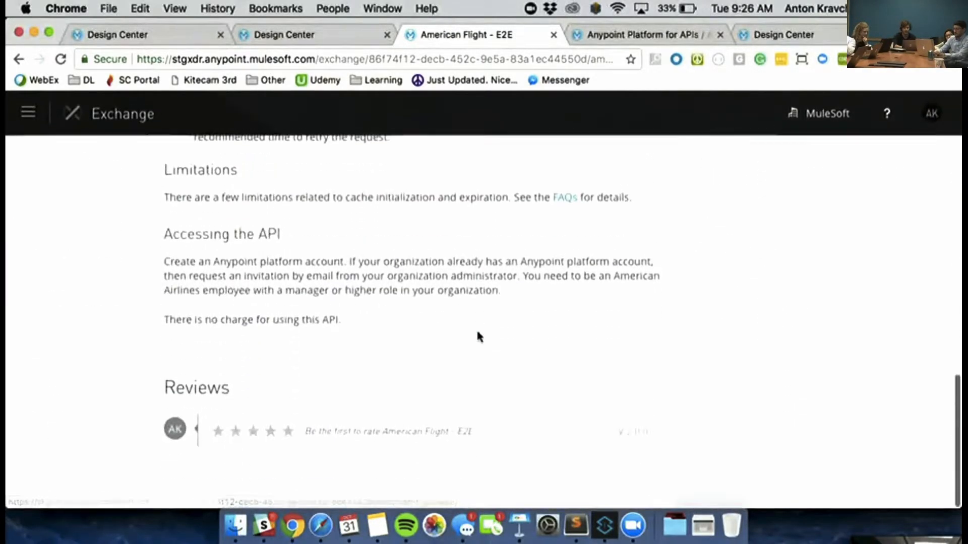
pyautogui.scroll(15, 437, 339)
# - Switch the American Flight - E2E asset from v2 to v1 and check its version choices
pyautogui.click(487, 177)
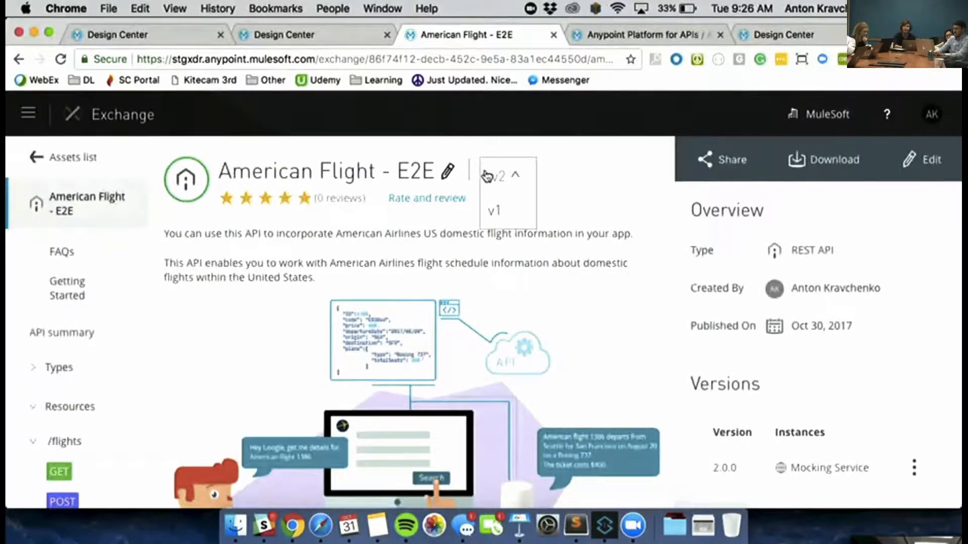
pyautogui.click(488, 205)
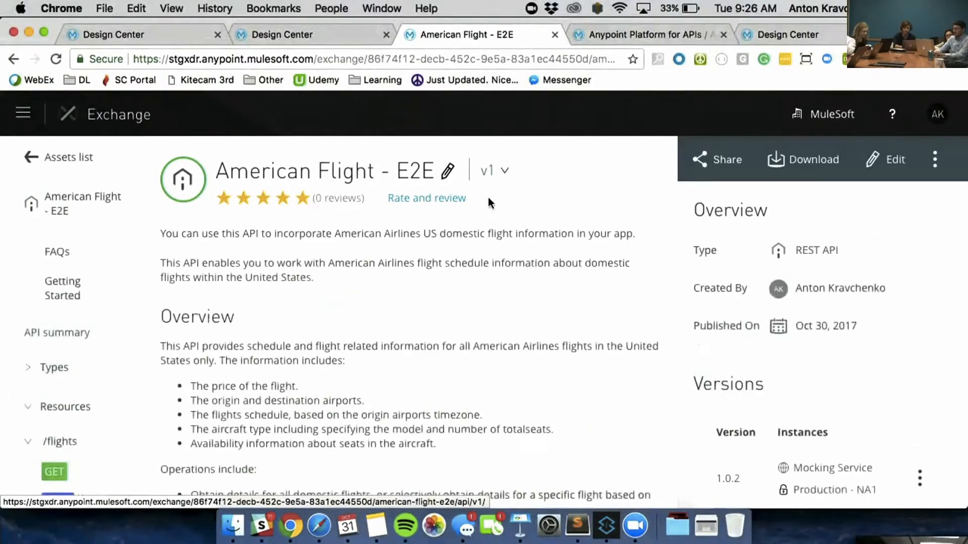
pyautogui.click(492, 177)
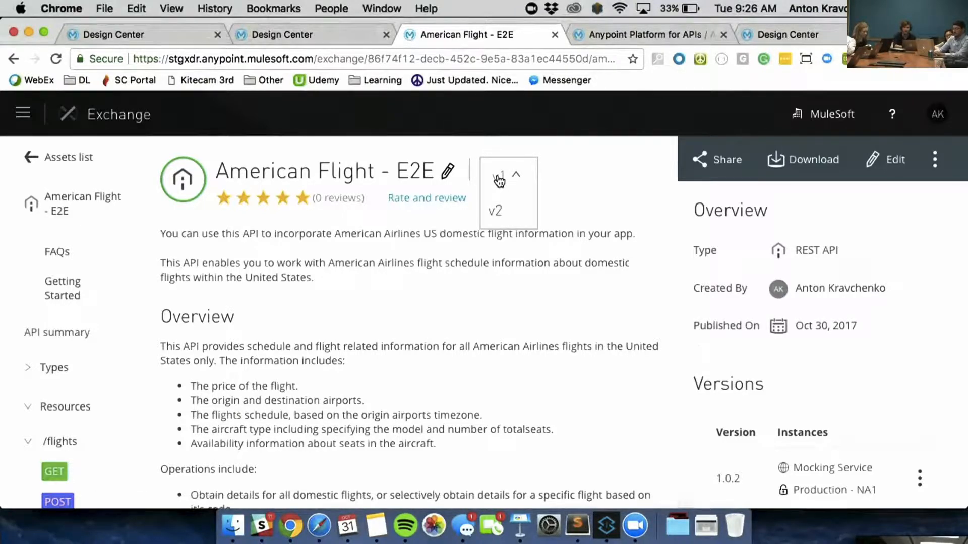
pyautogui.click(426, 289)
# - Examine the v1 asset's list of versions and the instances assigned to version 1.0.2
pyautogui.scroll(-4, 639, 358)
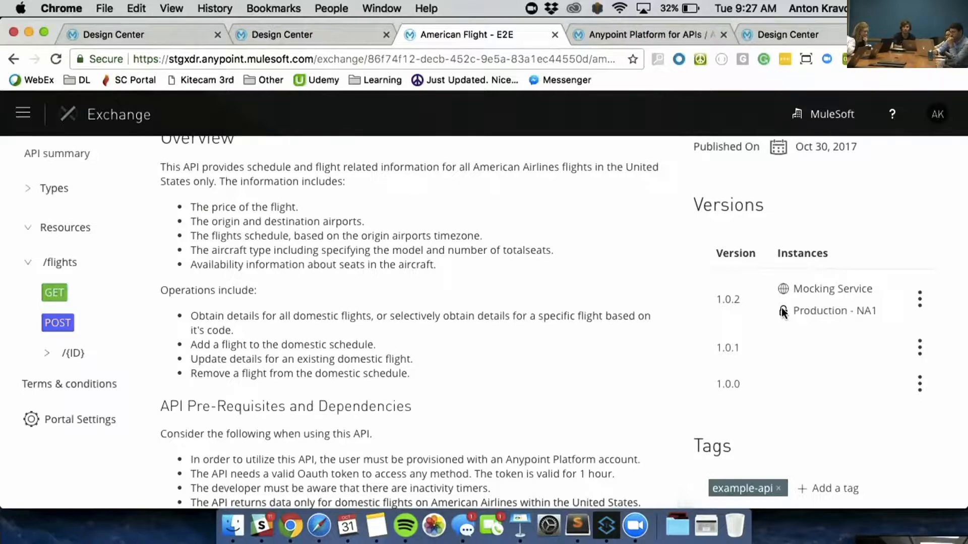
pyautogui.scroll(4, 781, 310)
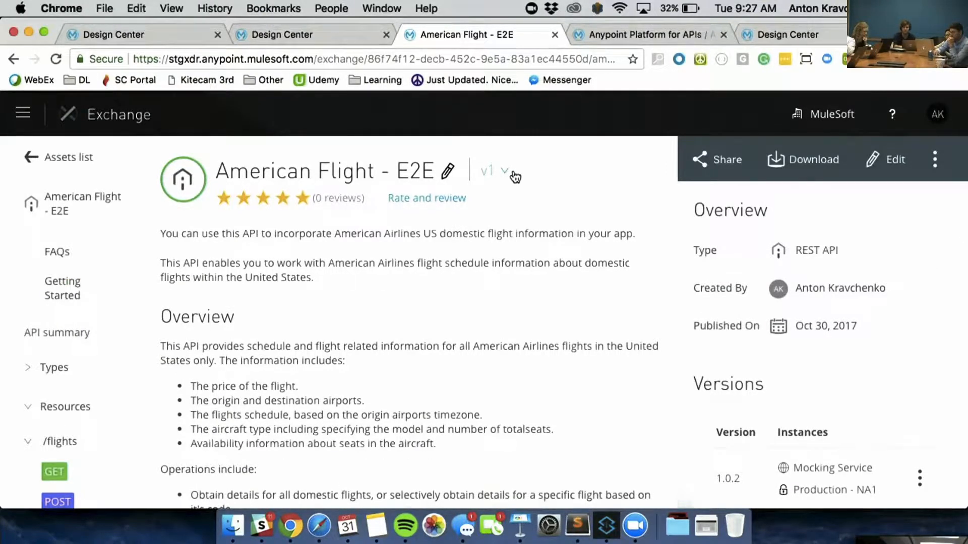
pyautogui.scroll(-2, 755, 384)
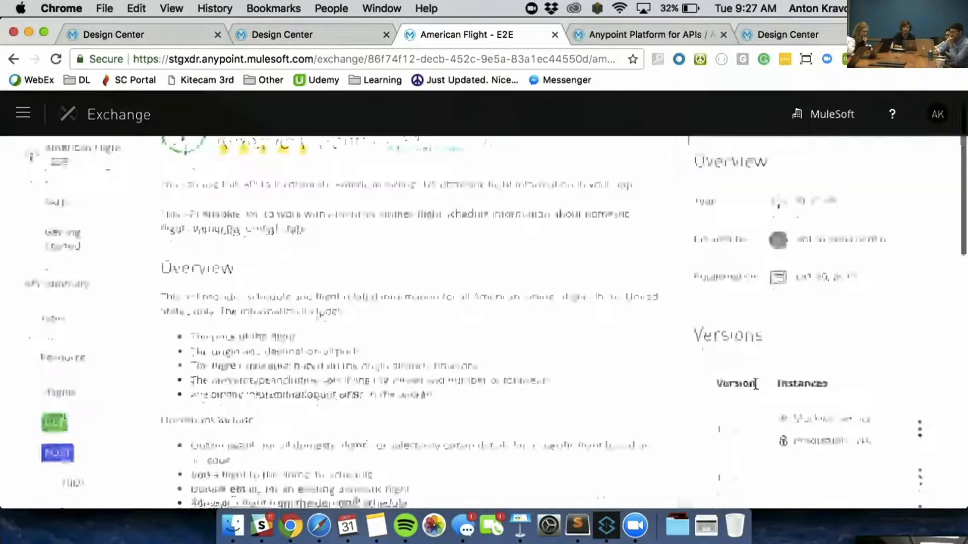
pyautogui.scroll(-3, 755, 384)
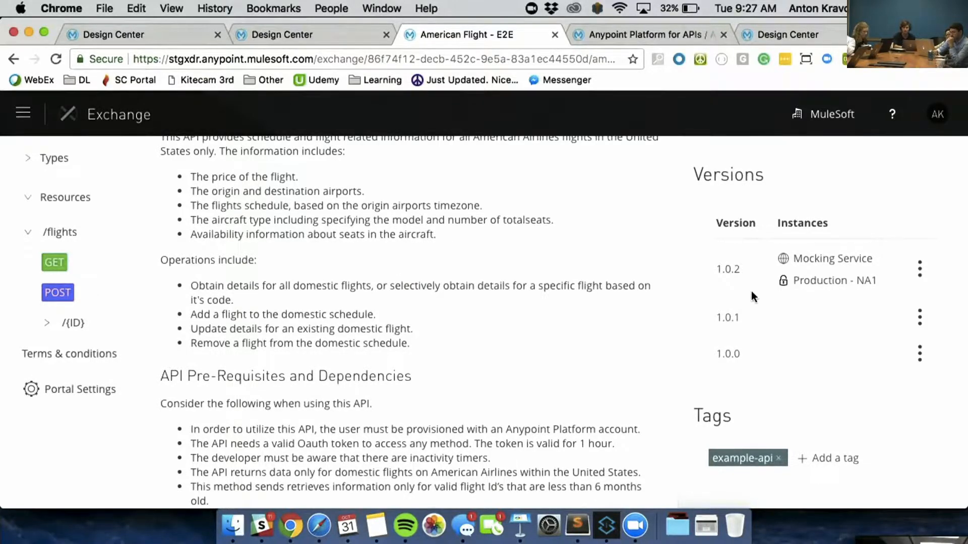
pyautogui.scroll(2, 751, 291)
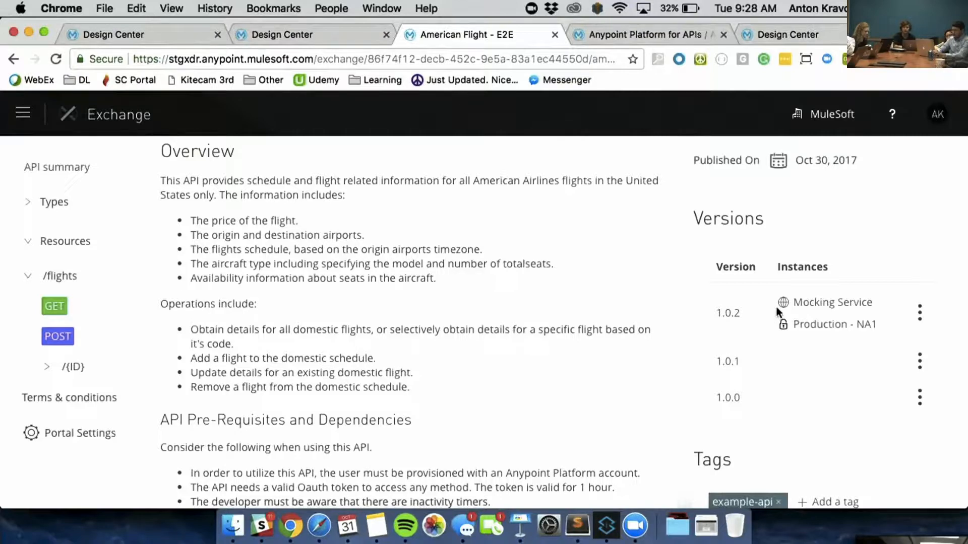
pyautogui.moveTo(792, 301); pyautogui.dragTo(872, 302)
pyautogui.click(737, 313)
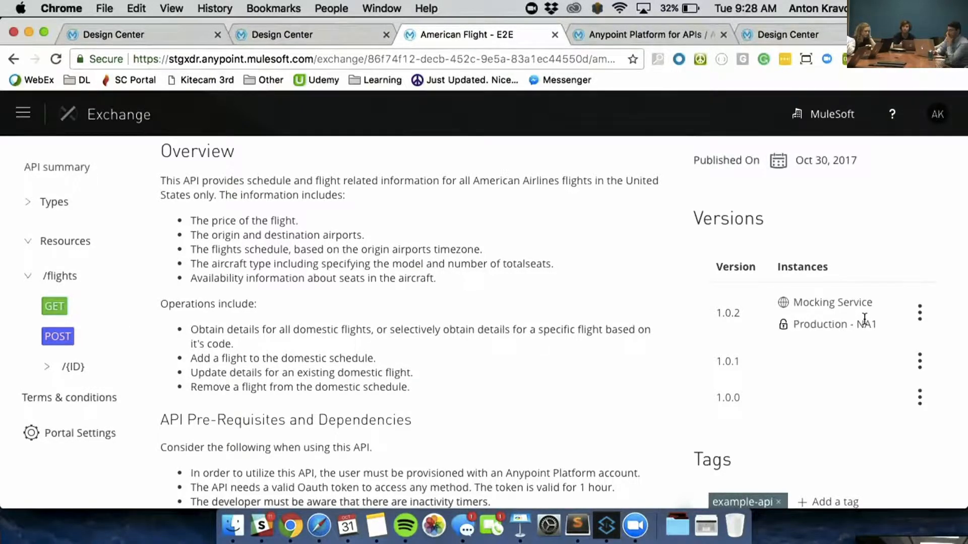
# - Look through the v1 asset page down to the user reviews
pyautogui.scroll(3, 864, 319)
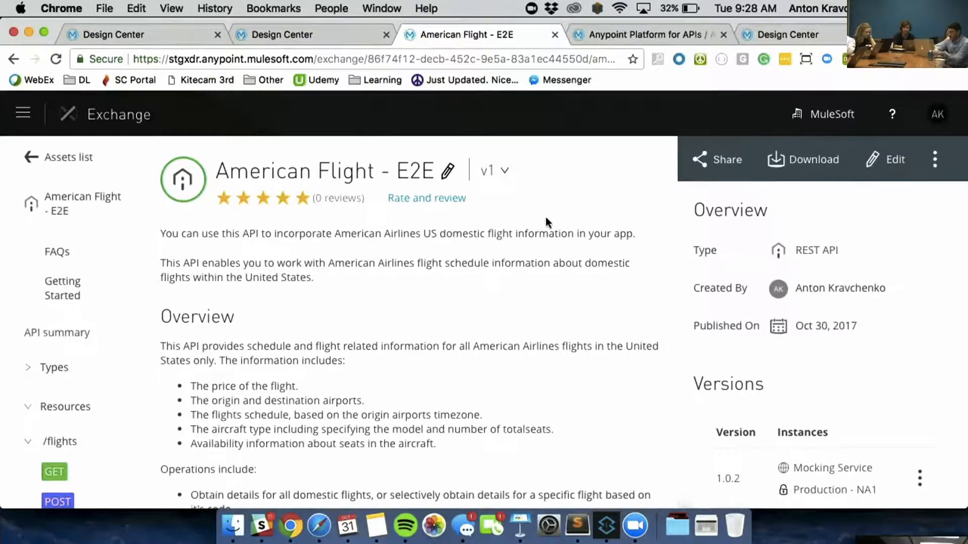
pyautogui.scroll(-1, 545, 218)
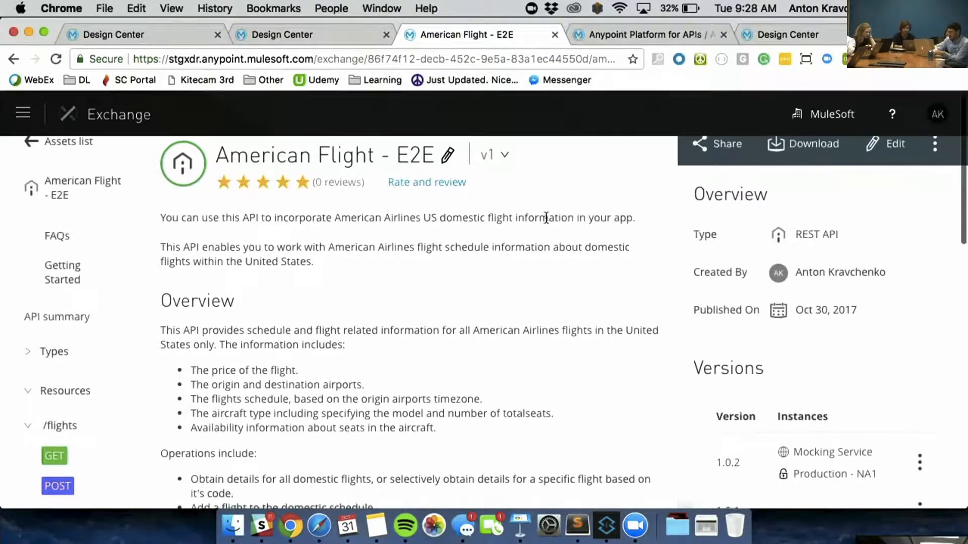
pyautogui.scroll(-15, 546, 217)
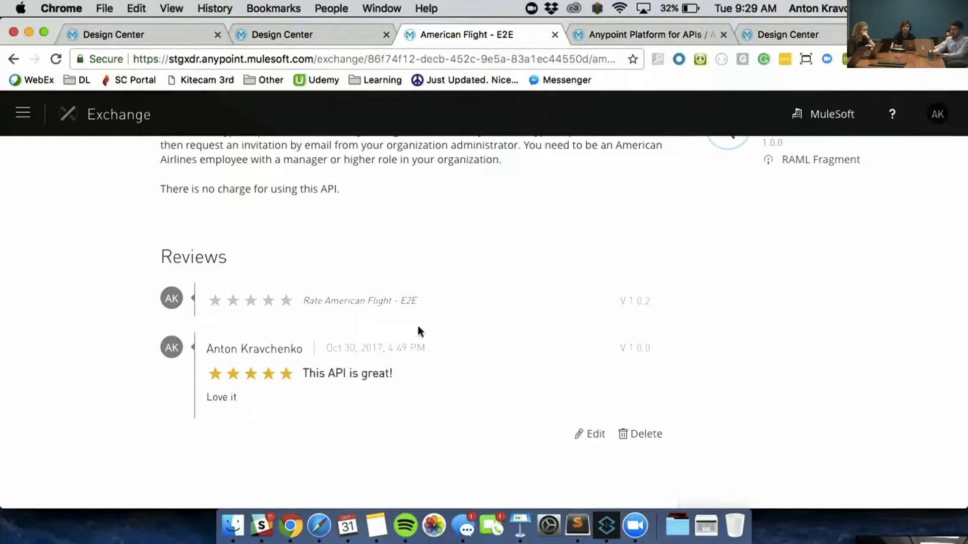
pyautogui.scroll(15, 418, 327)
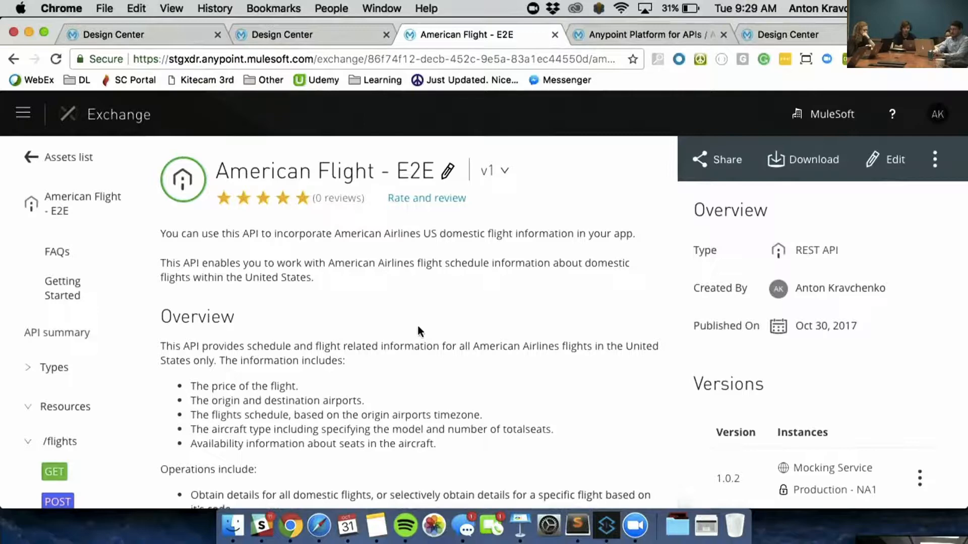
# - Open the GET method of the v1 /flights resource and check the asset's version choices, keeping v1
pyautogui.click(46, 471)
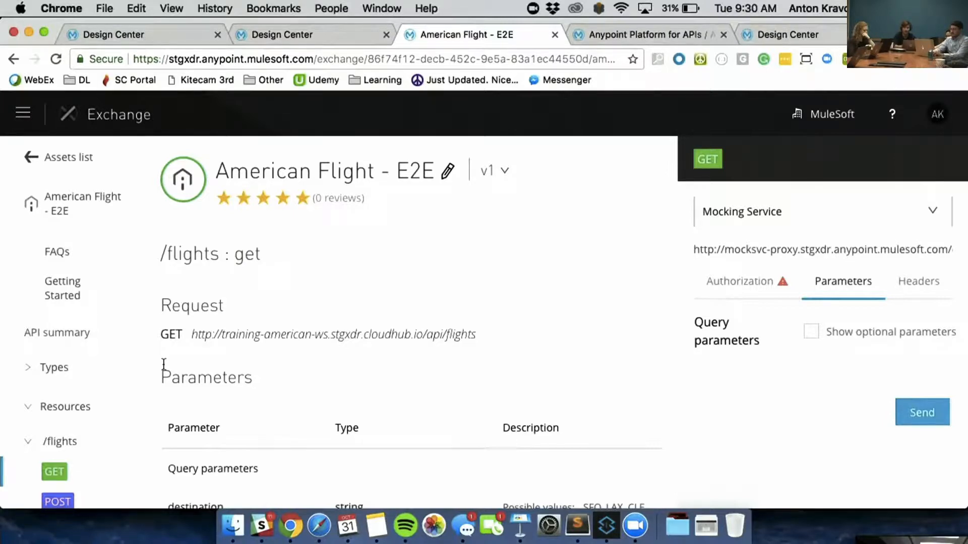
pyautogui.click(501, 171)
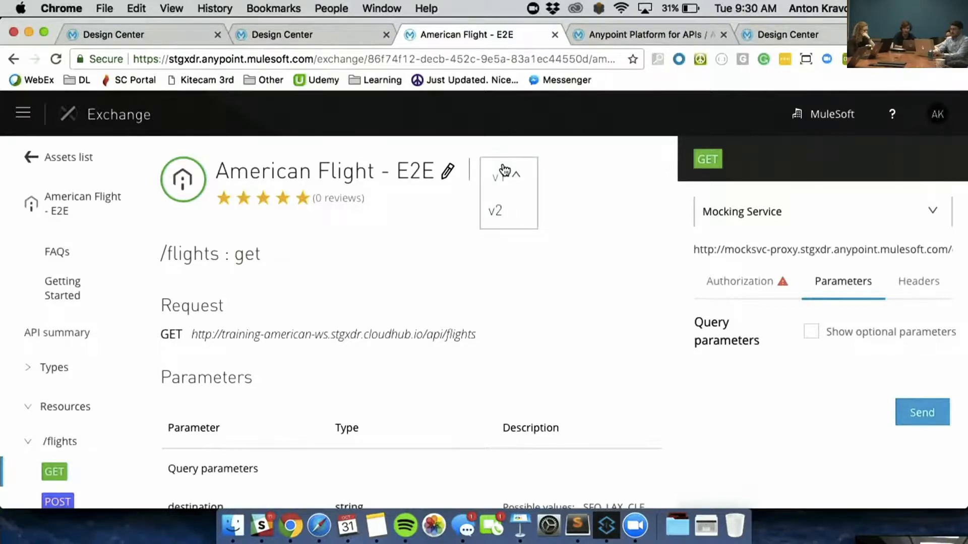
pyautogui.click(574, 263)
pyautogui.rightClick(764, 224)
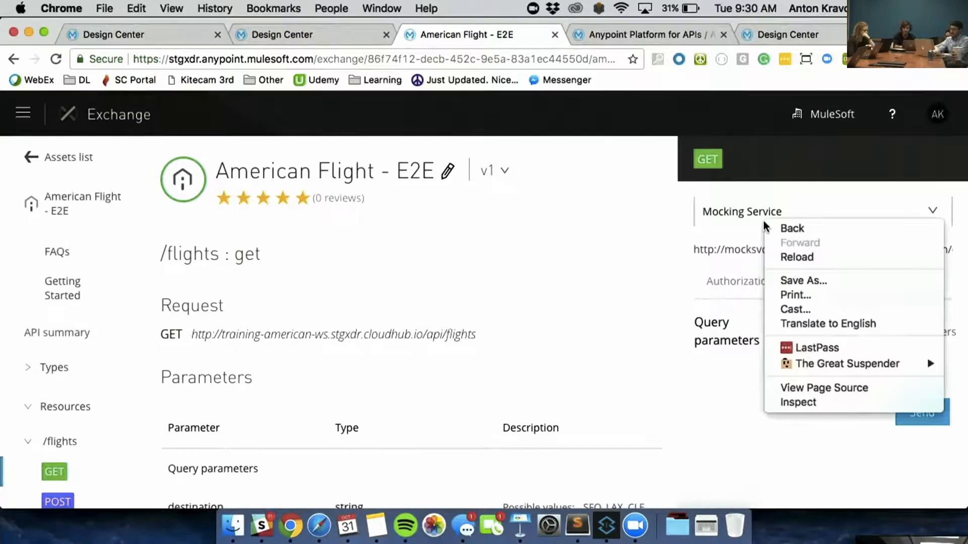
pyautogui.click(748, 211)
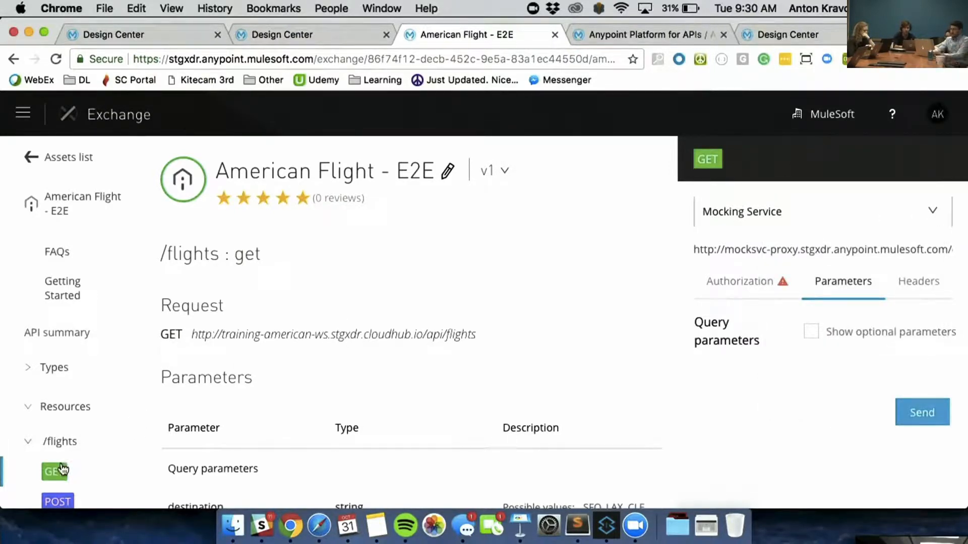
# - Switch the GET request's instance to Production - NA1 and back to Mocking Service to compare their endpoint URLs
pyautogui.click(903, 201)
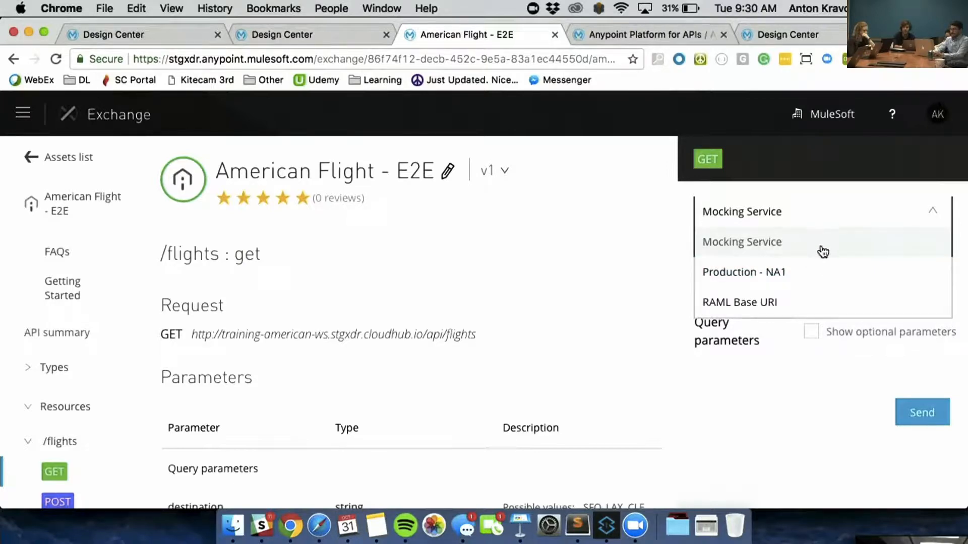
pyautogui.click(806, 272)
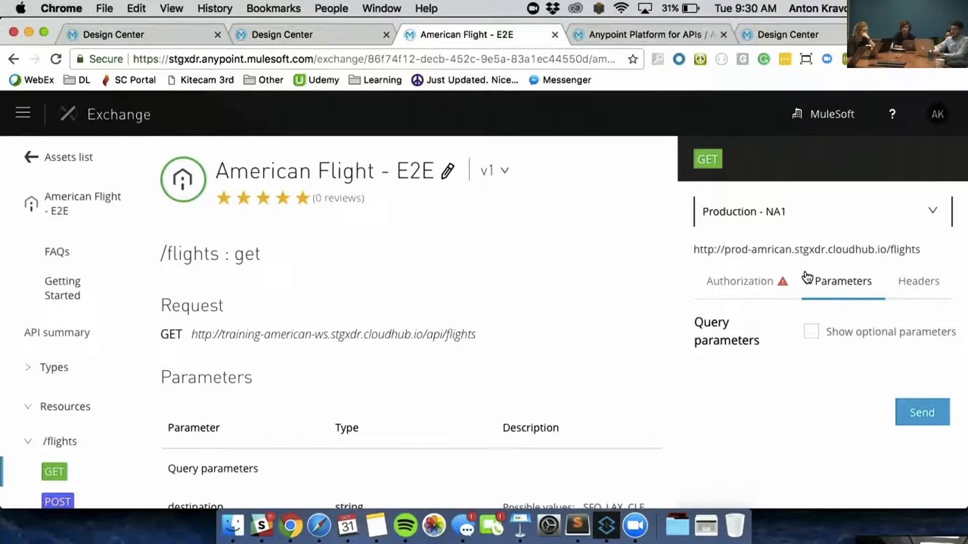
pyautogui.click(802, 217)
pyautogui.click(796, 242)
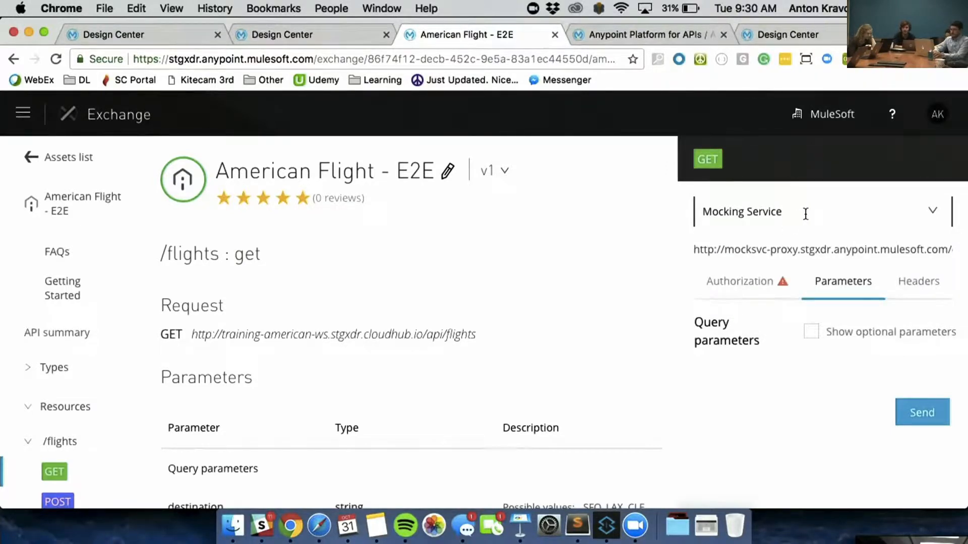
# - Send the GET /flights request against the Production - NA1 instance and look through the returned response
pyautogui.click(931, 209)
pyautogui.click(931, 210)
pyautogui.moveTo(751, 249); pyautogui.dragTo(846, 249)
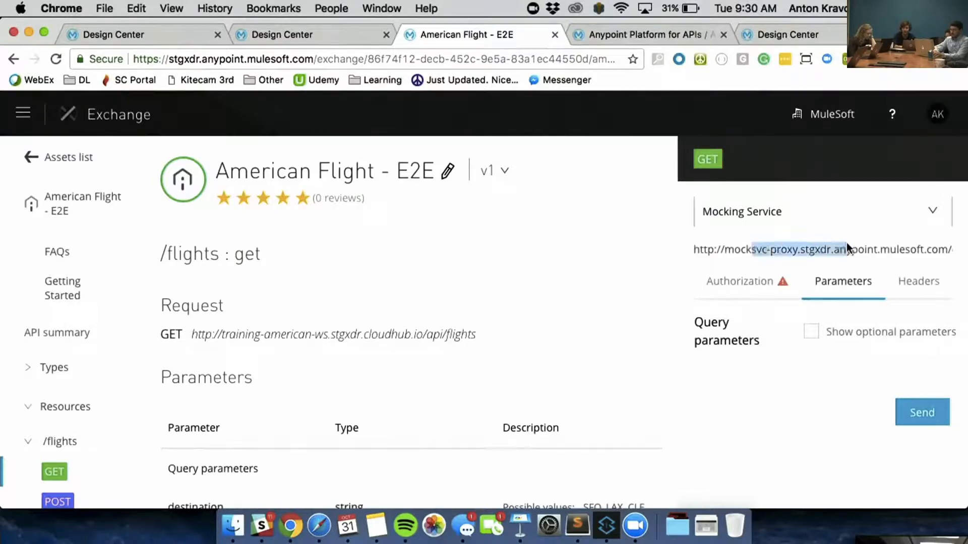
pyautogui.click(909, 207)
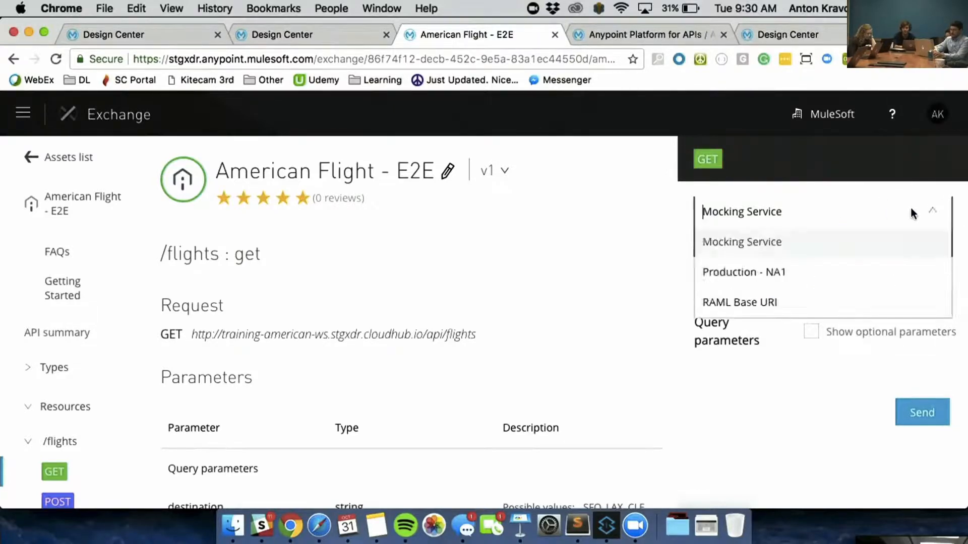
pyautogui.click(811, 267)
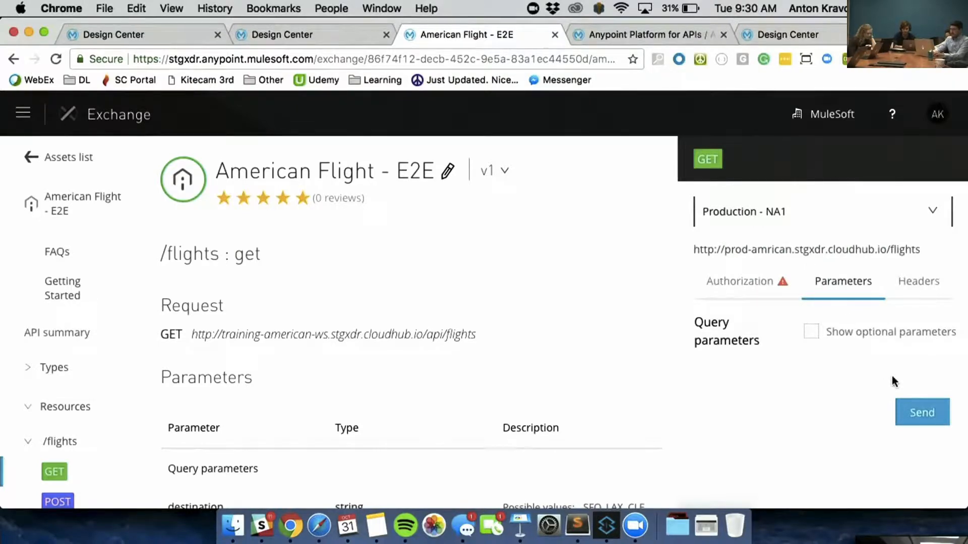
pyautogui.click(914, 408)
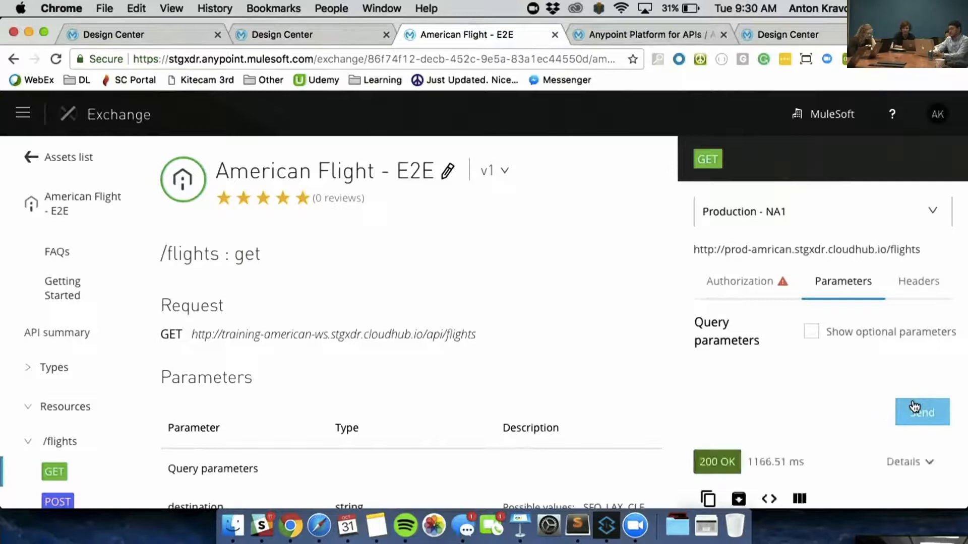
pyautogui.scroll(-5, 914, 407)
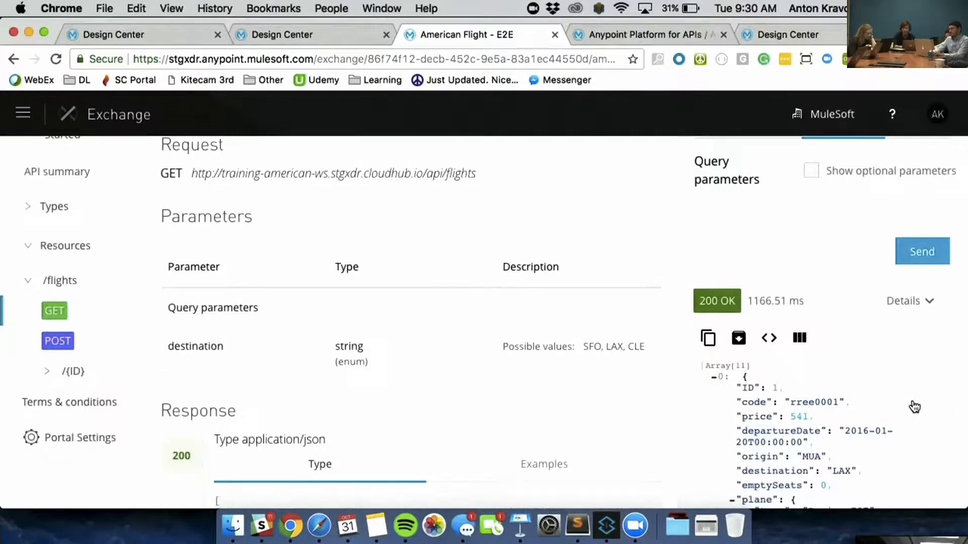
pyautogui.scroll(-4, 914, 408)
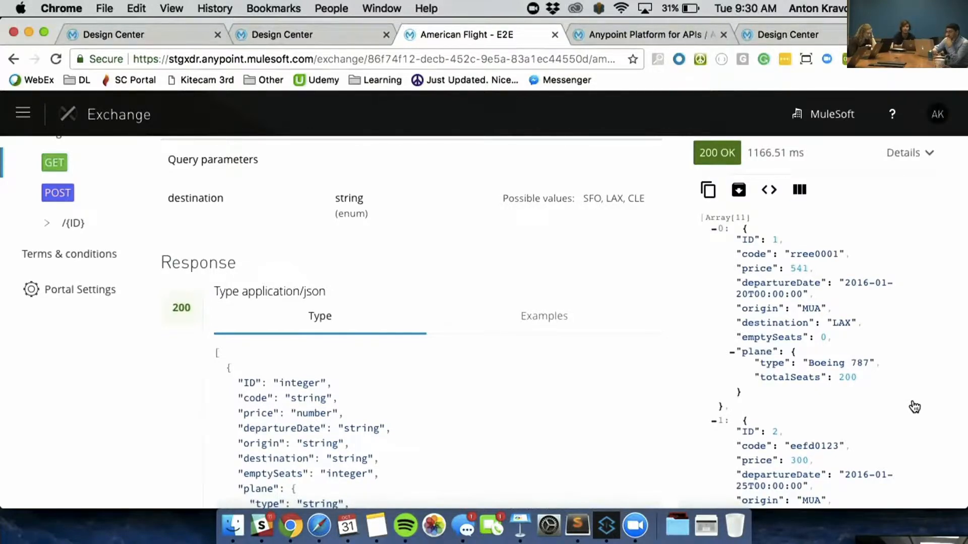
pyautogui.scroll(10, 915, 407)
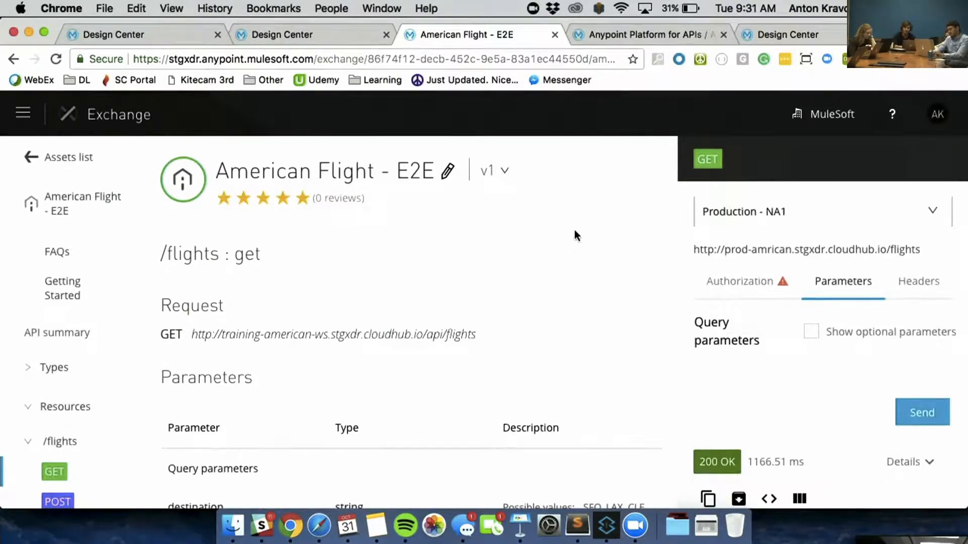
# - Switch the American Flight - E2E asset to v2 and examine its versions, instances and dependencies
pyautogui.click(499, 175)
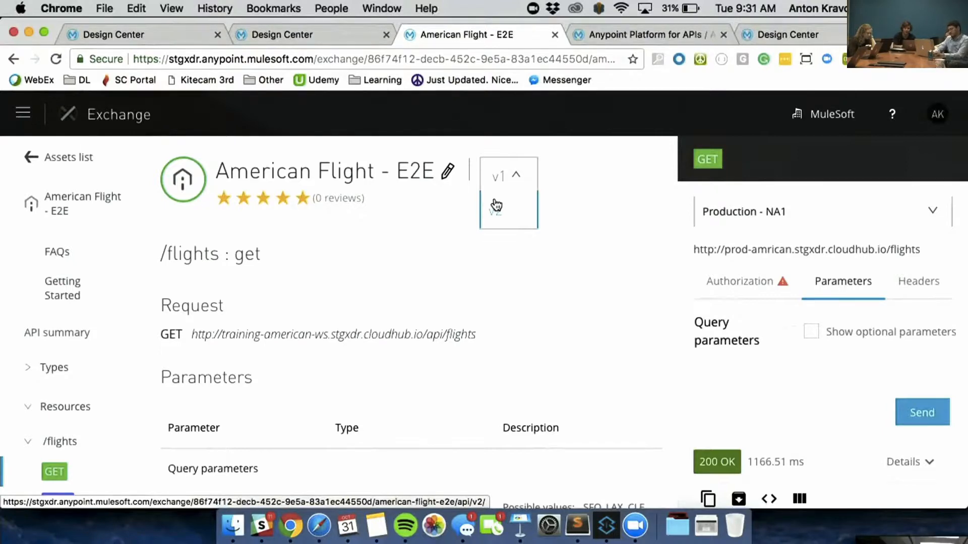
pyautogui.scroll(-3, 752, 334)
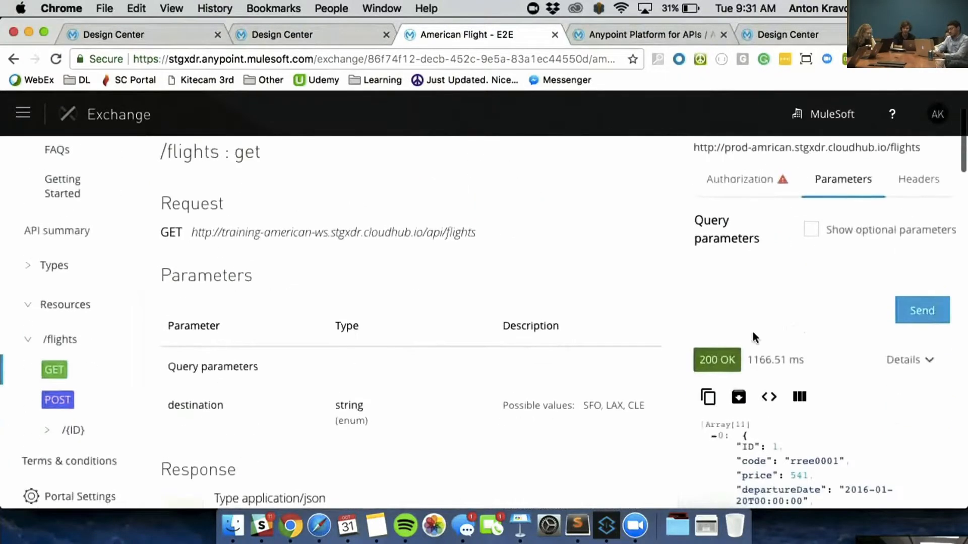
pyautogui.scroll(3, 752, 337)
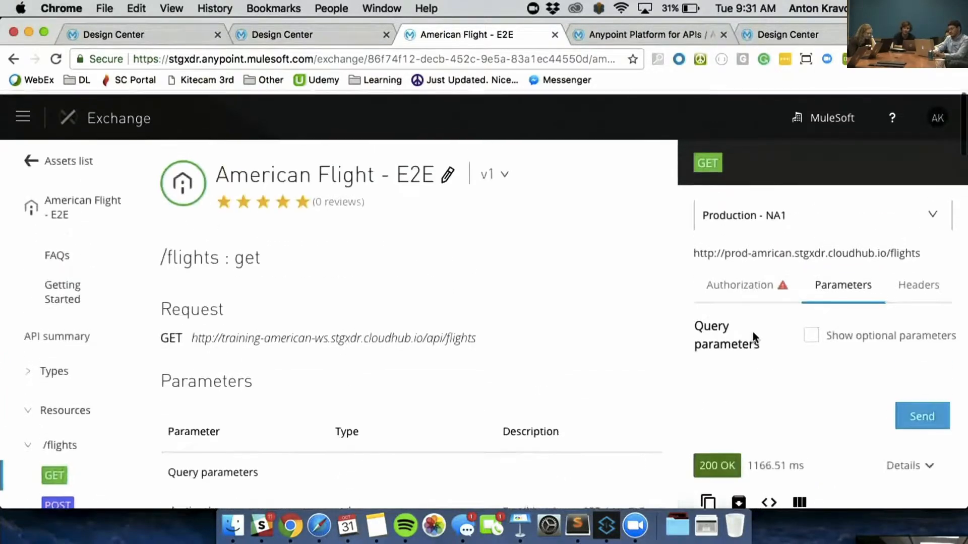
pyautogui.click(493, 167)
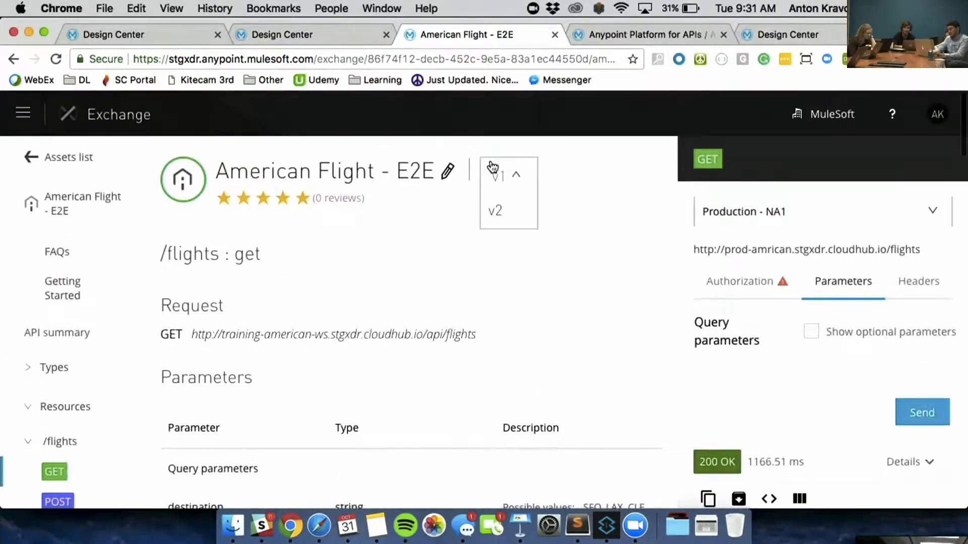
pyautogui.click(490, 207)
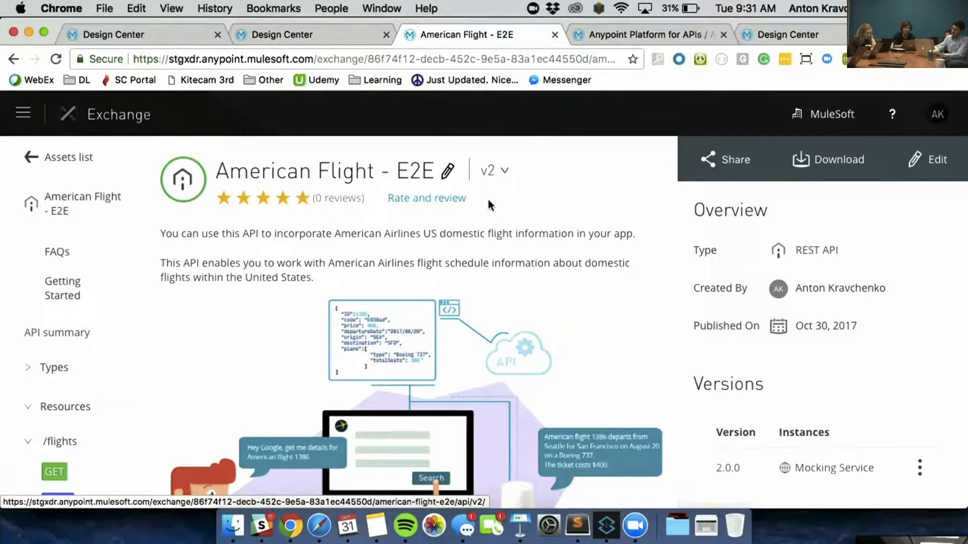
pyautogui.scroll(-4, 751, 281)
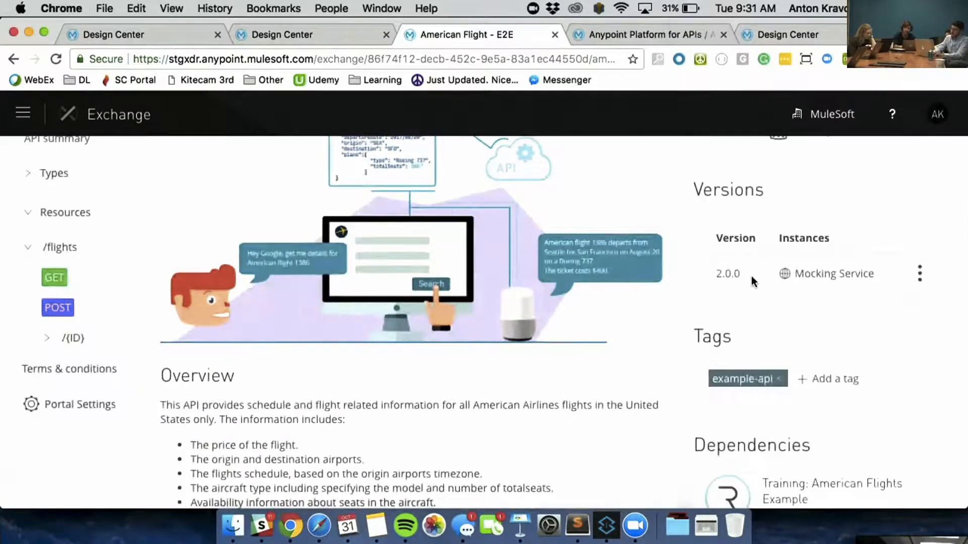
pyautogui.scroll(4, 794, 272)
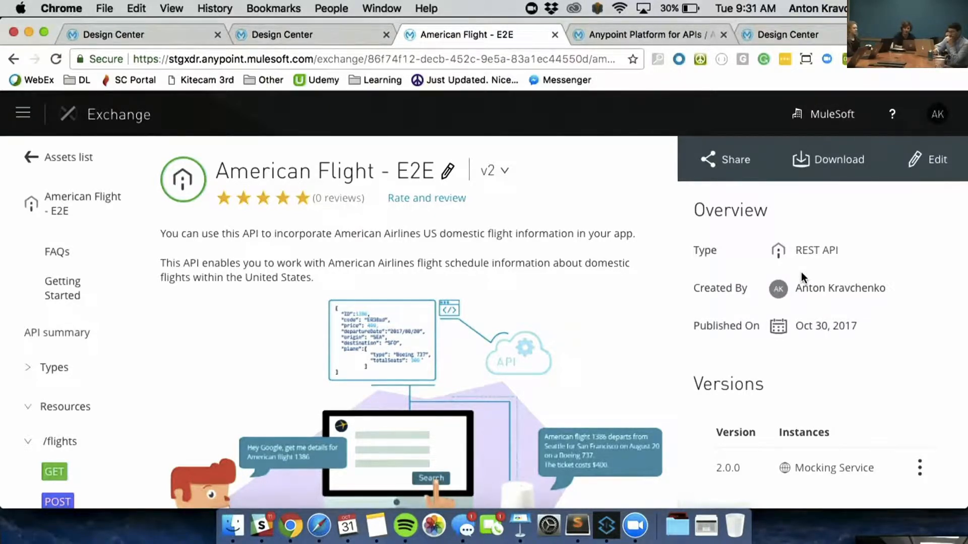
# - Switch to Anypoint Studio and collapse the training-american-ws-v2 project tree
pyautogui.click(602, 524)
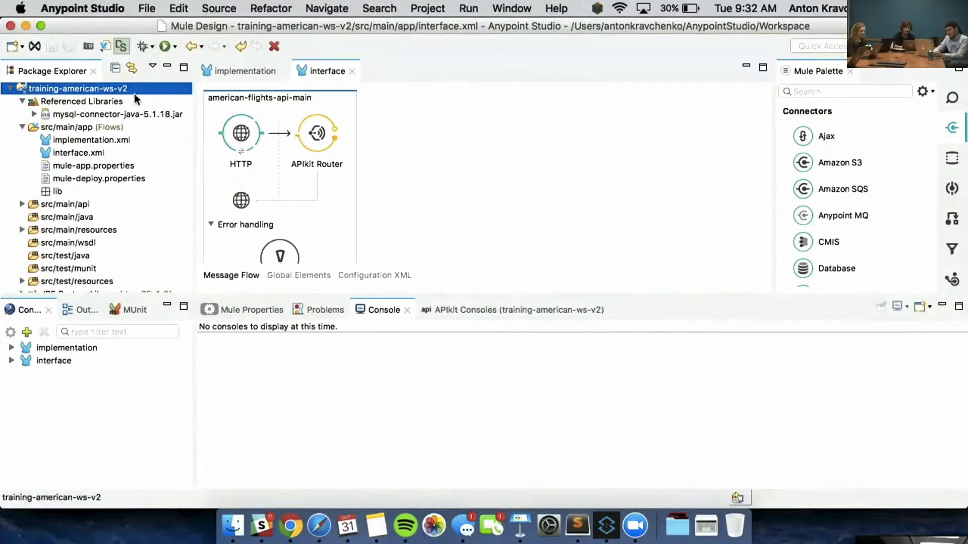
pyautogui.click(147, 9)
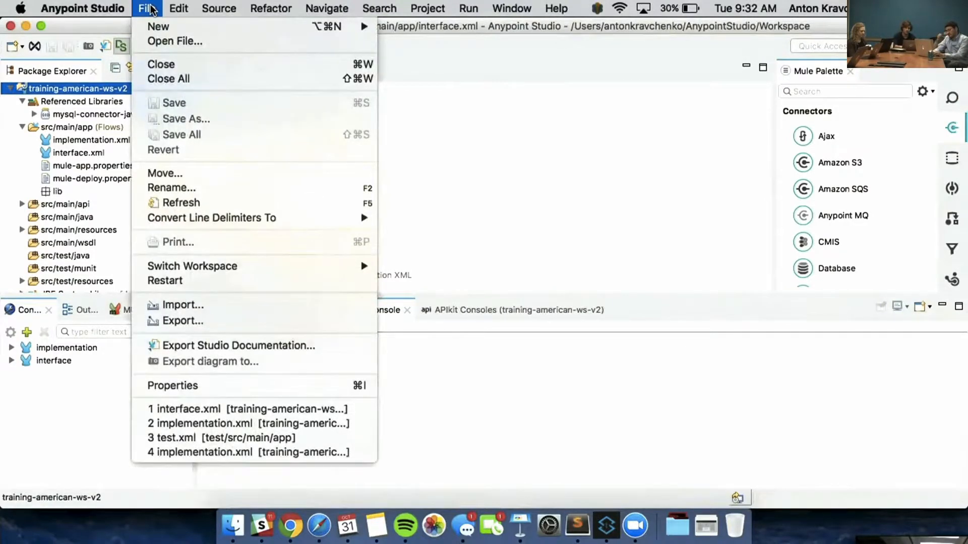
pyautogui.click(22, 89)
pyautogui.click(8, 91)
# - Start a new Mule project and name it american
pyautogui.click(151, 8)
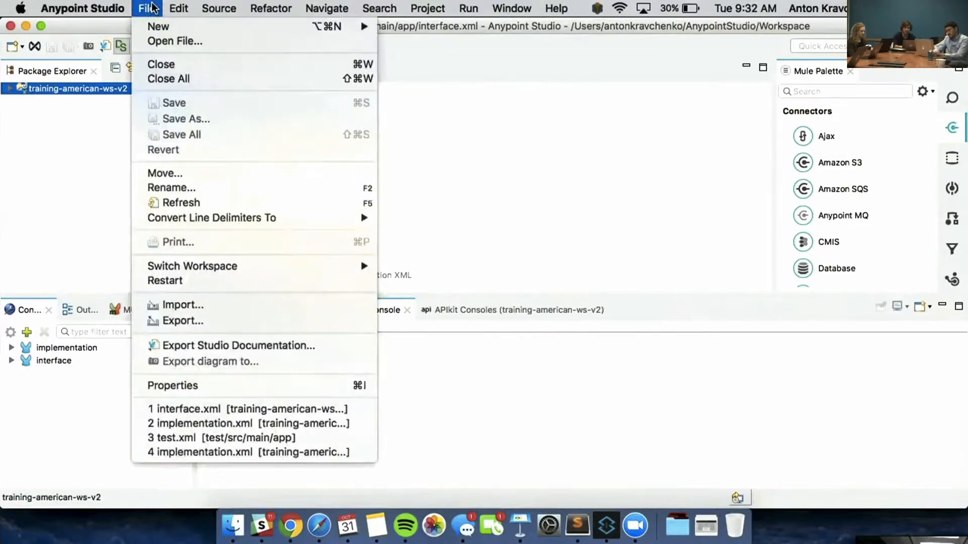
pyautogui.moveTo(158, 26)
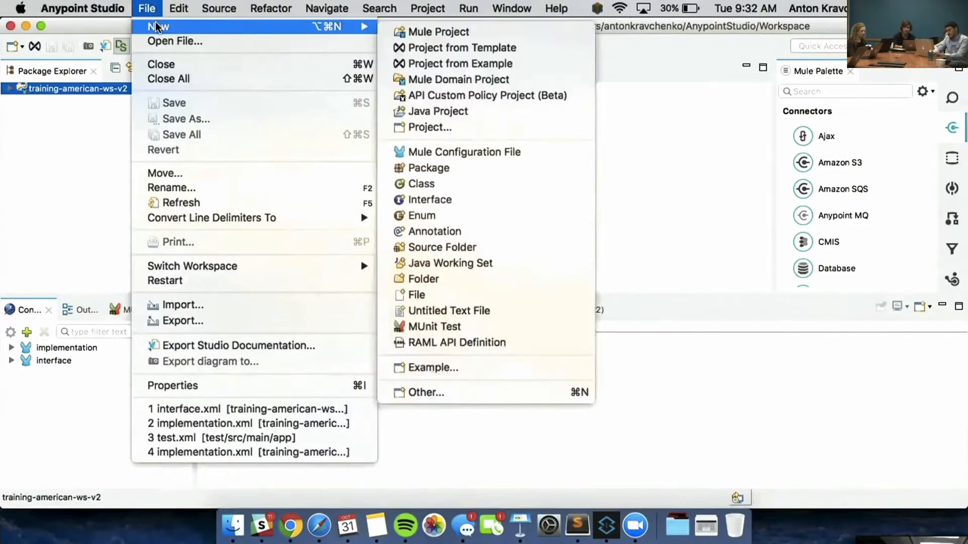
pyautogui.click(492, 30)
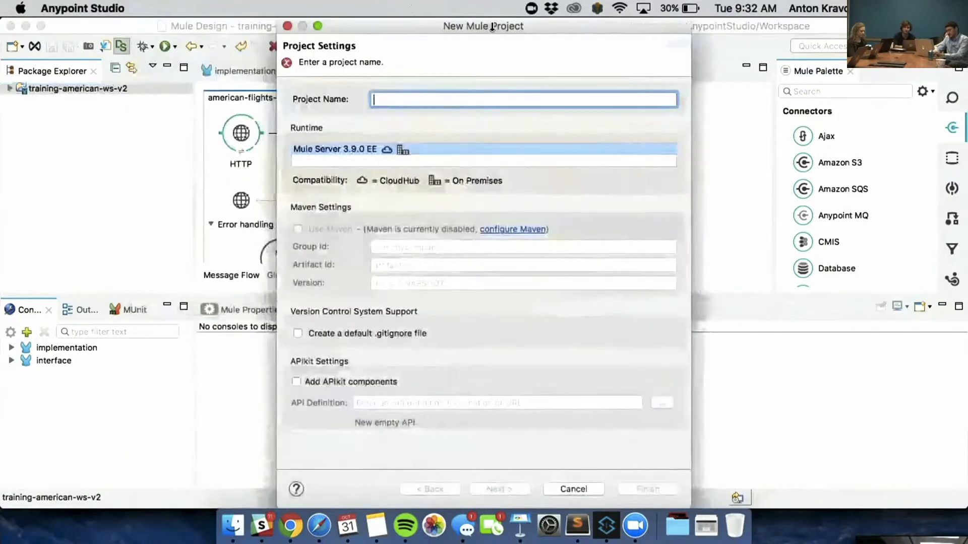
pyautogui.write('amer')
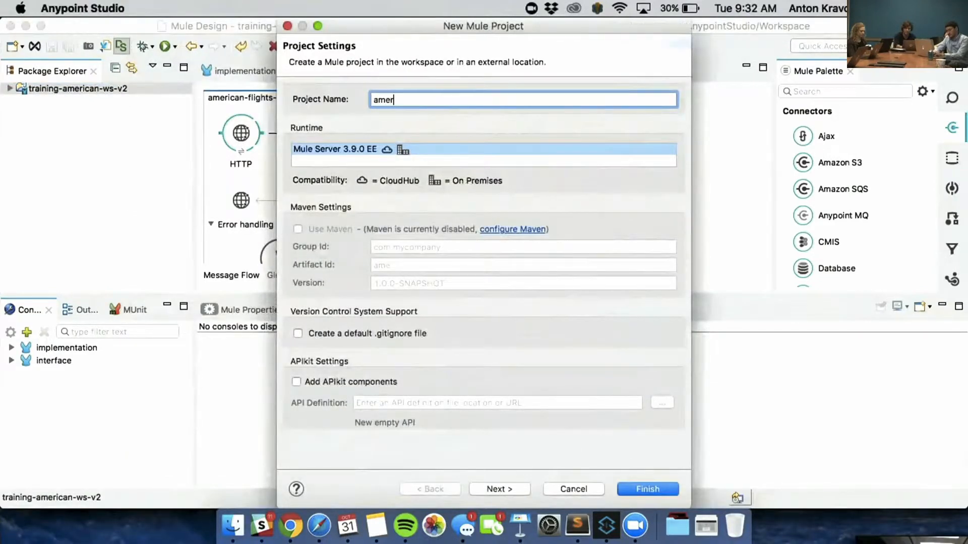
pyautogui.write('incan')
pyautogui.press('BackSpace')
pyautogui.press('BackSpace')
pyautogui.press('BackSpace')
pyautogui.press('BackSpace')
pyautogui.write('can')
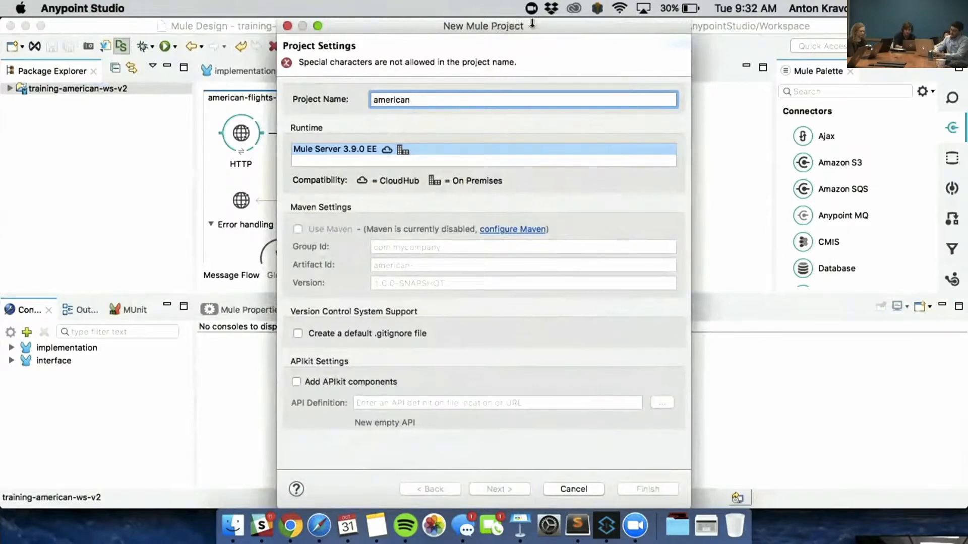
pyautogui.press('BackSpace')
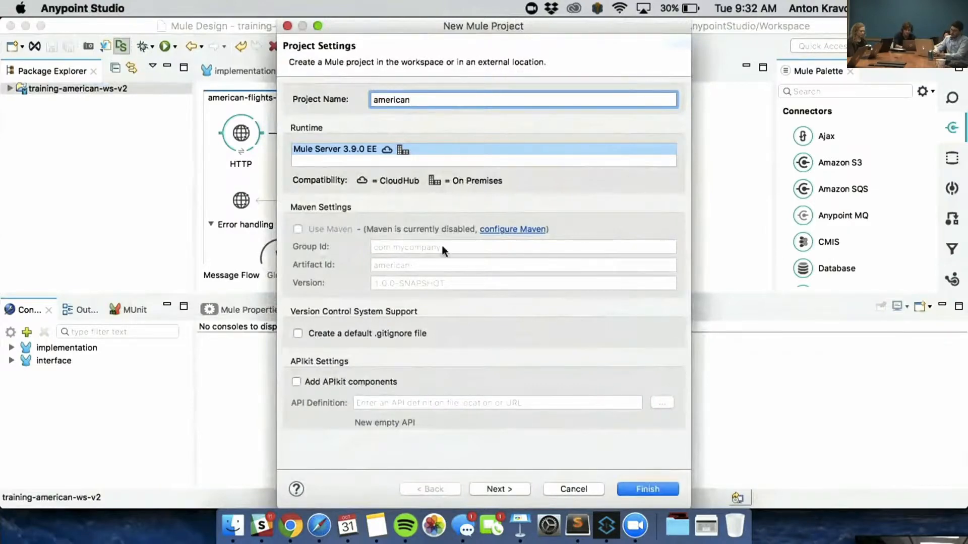
# - Add APIkit components based on the master branch of American Flights API from Design Center and create the project
pyautogui.click(297, 382)
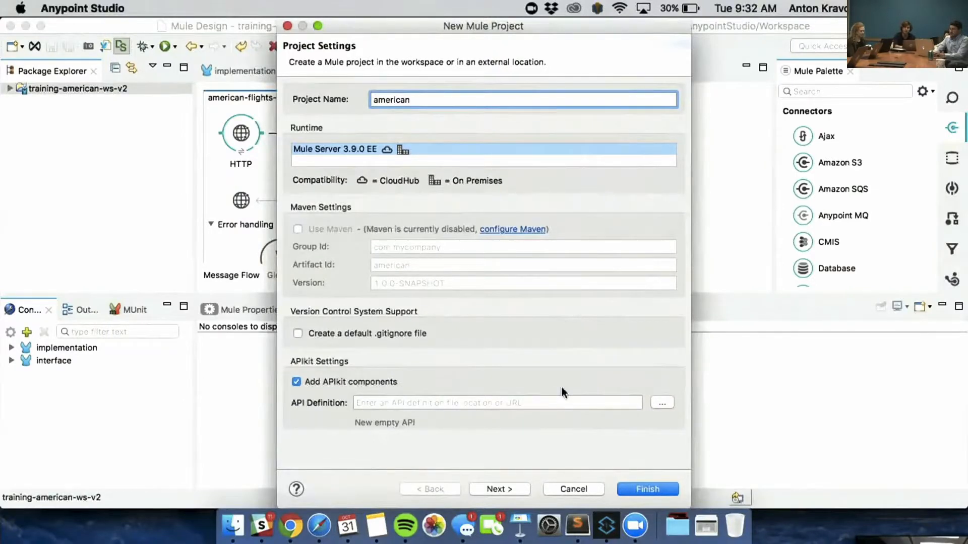
pyautogui.click(662, 403)
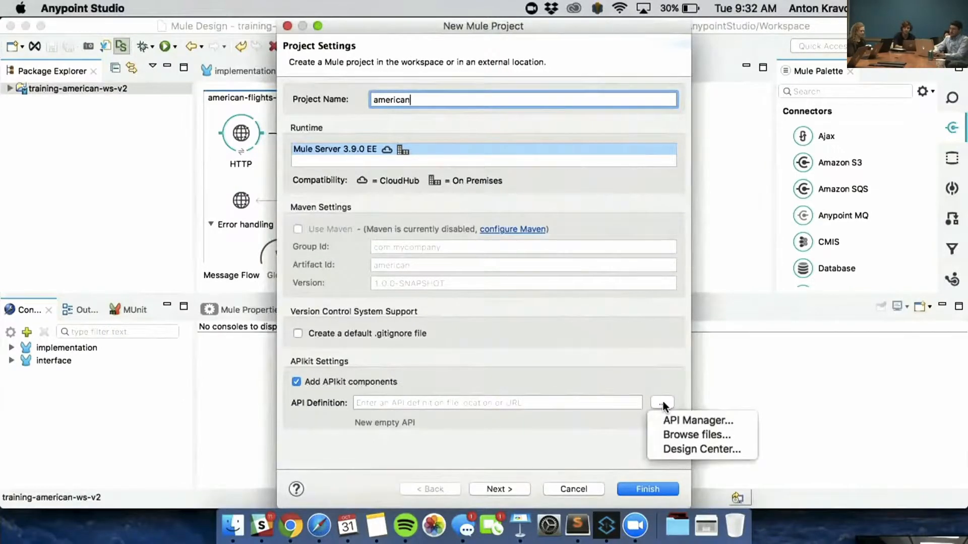
pyautogui.click(671, 449)
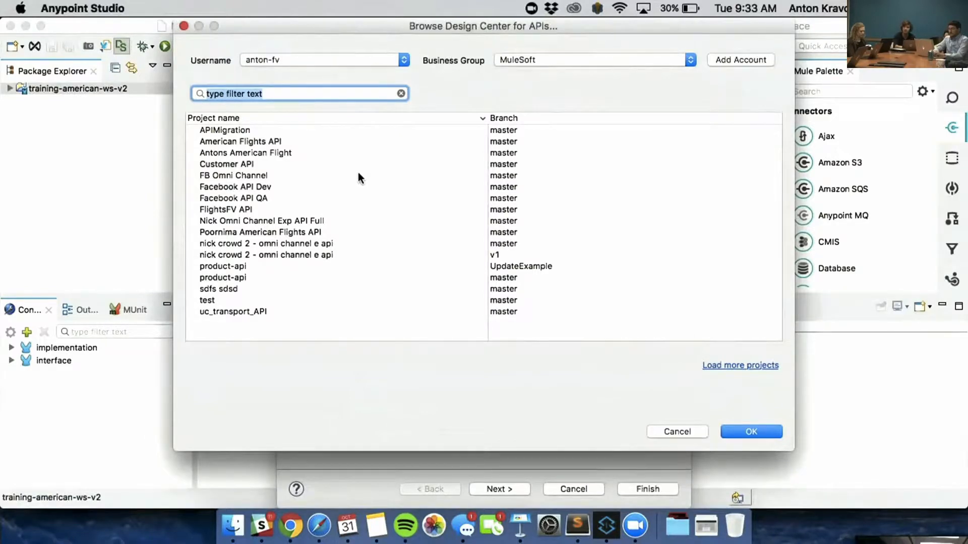
pyautogui.click(297, 143)
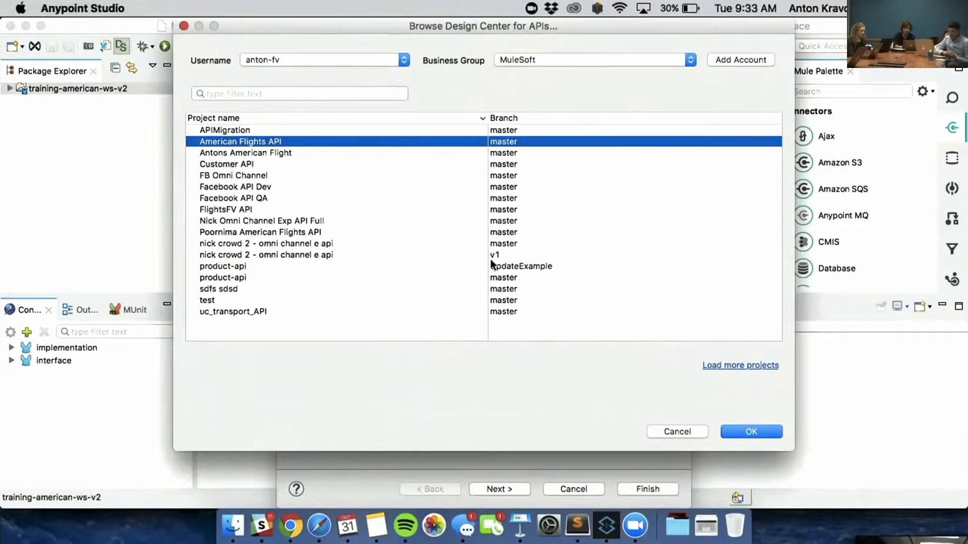
pyautogui.click(751, 432)
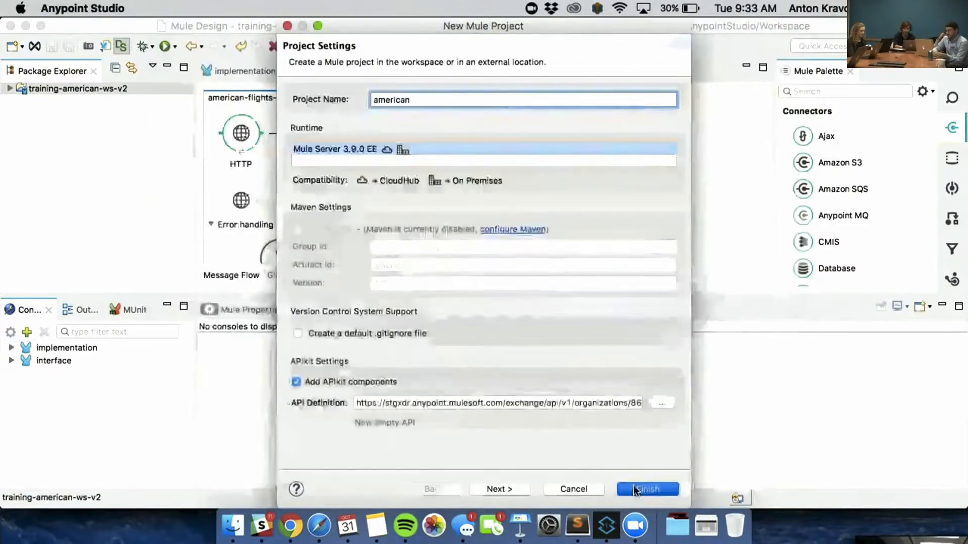
pyautogui.click(634, 488)
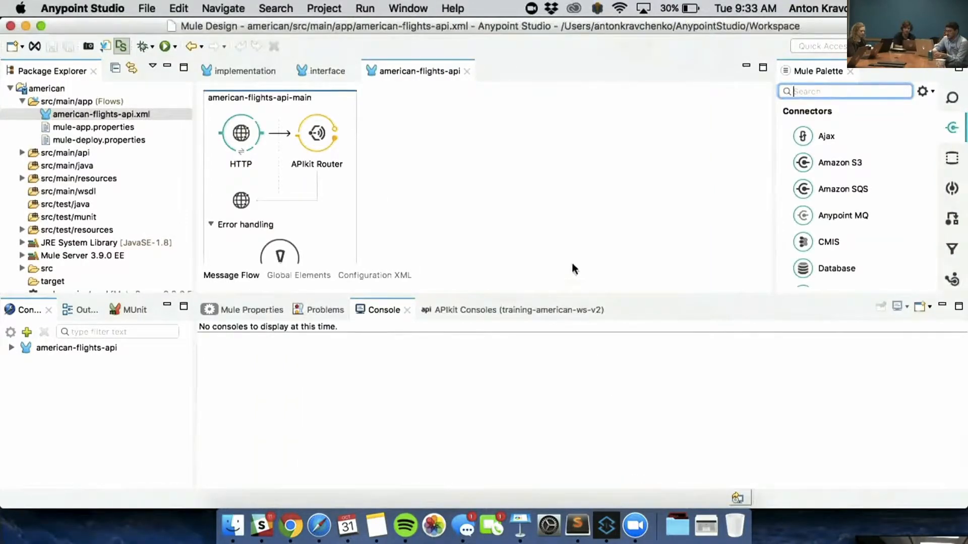
# - Look through the generated flows in american-flights-api and select the Set Payload component of the put /flights/{ID} flow
pyautogui.scroll(-3, 571, 261)
pyautogui.scroll(-10, 571, 261)
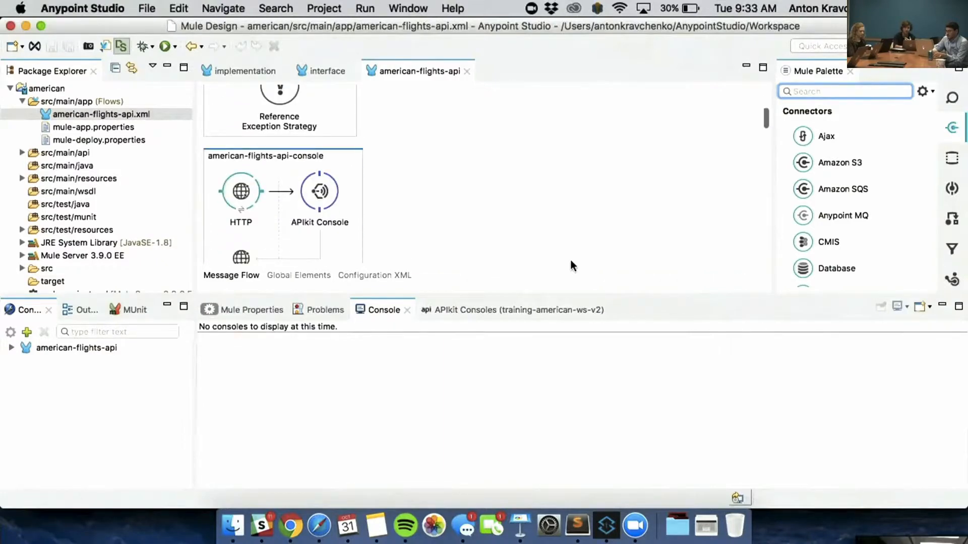
pyautogui.scroll(2, 572, 262)
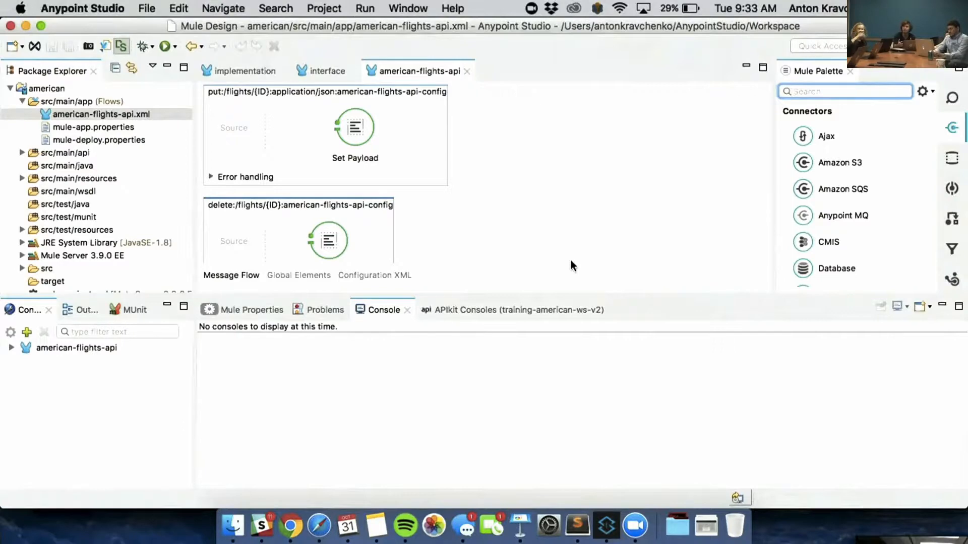
pyautogui.scroll(-2, 570, 261)
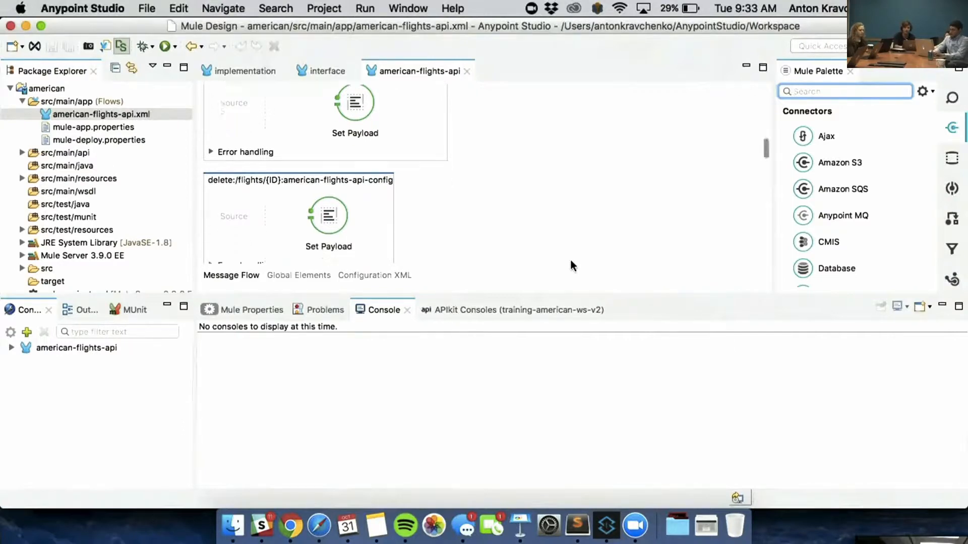
pyautogui.scroll(2, 570, 258)
pyautogui.click(366, 134)
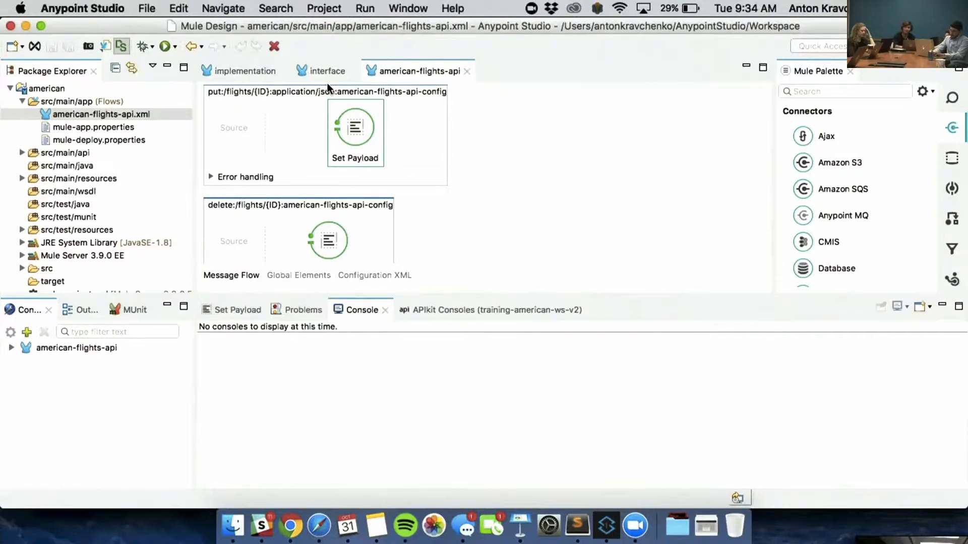
# - Open the implementation file of training-american-ws-v2 and look through its flight flows
pyautogui.click(256, 71)
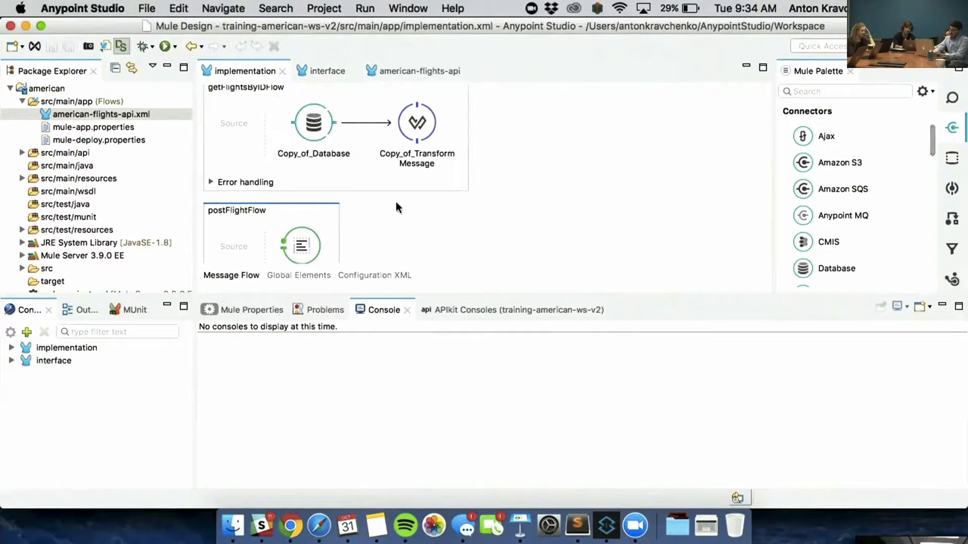
pyautogui.scroll(5, 395, 202)
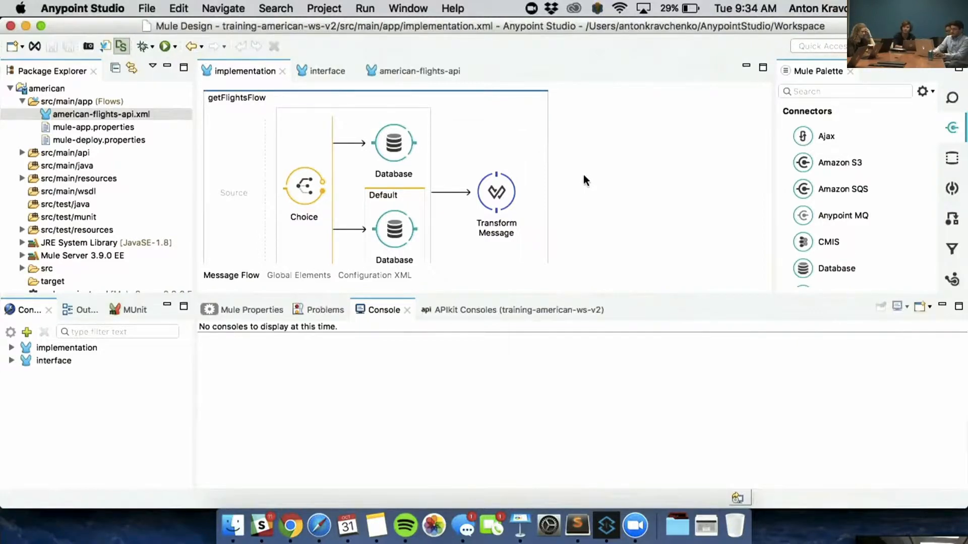
pyautogui.scroll(-5, 583, 175)
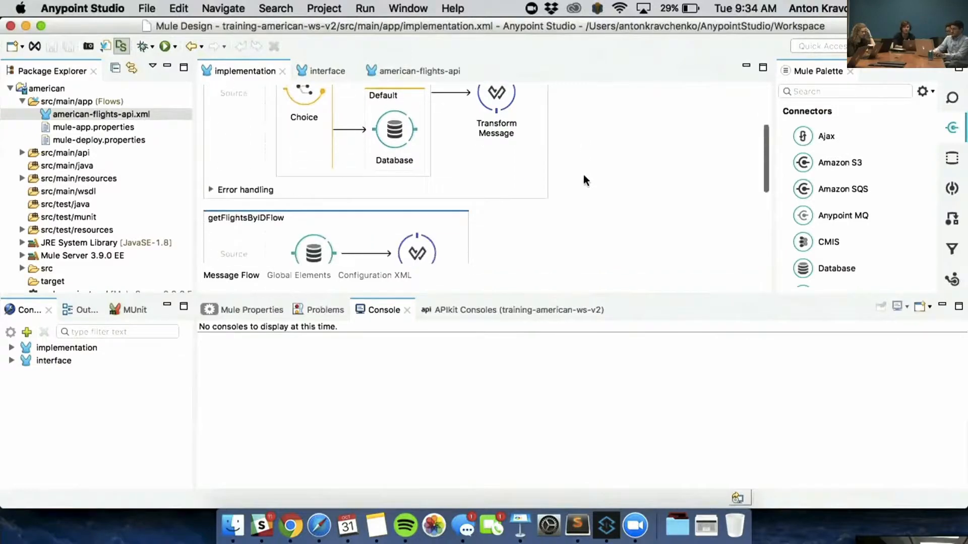
# - Run the training-american-ws-v2 project from its implementation file and enlarge the APIkit console pane
pyautogui.scroll(-4, 583, 174)
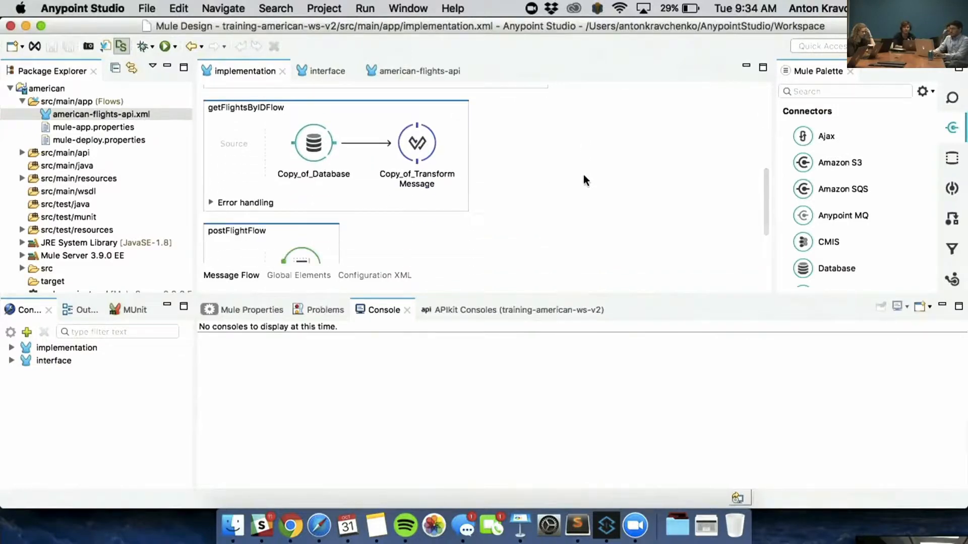
pyautogui.scroll(-1, 583, 175)
pyautogui.scroll(-1, 582, 175)
pyautogui.scroll(10, 583, 174)
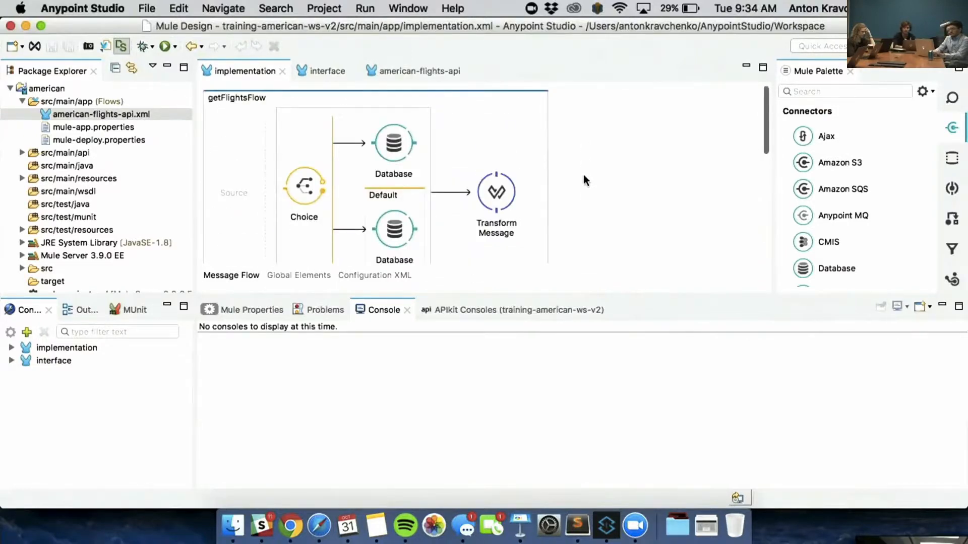
pyautogui.rightClick(582, 174)
pyautogui.click(597, 183)
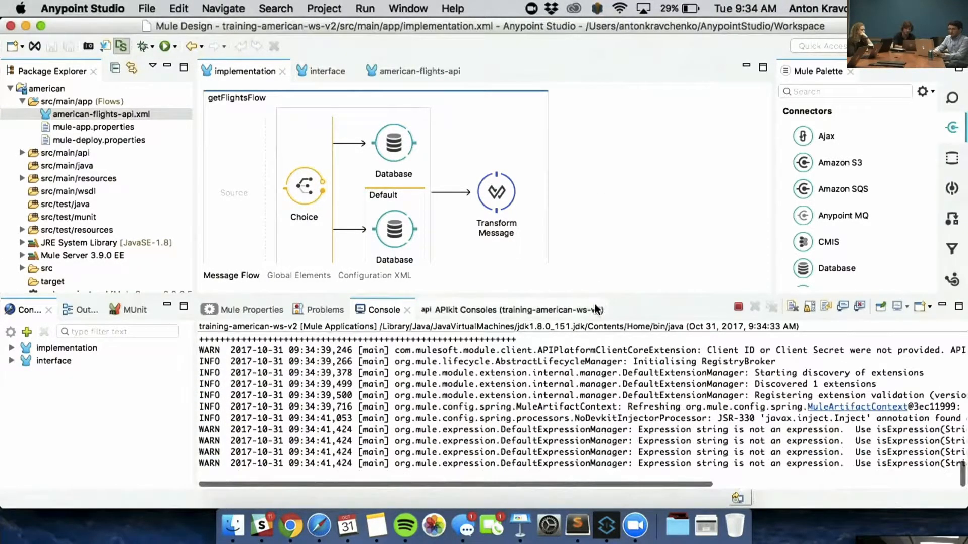
pyautogui.moveTo(592, 294); pyautogui.dragTo(622, 199)
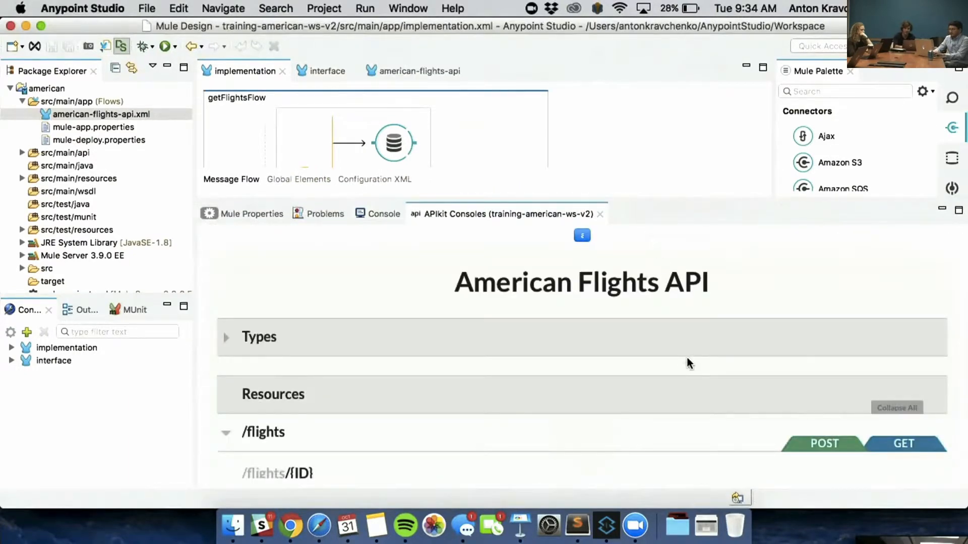
# - Send a GET request to /flights in the APIkit console without a destination and review the response body
pyautogui.scroll(-1, 687, 359)
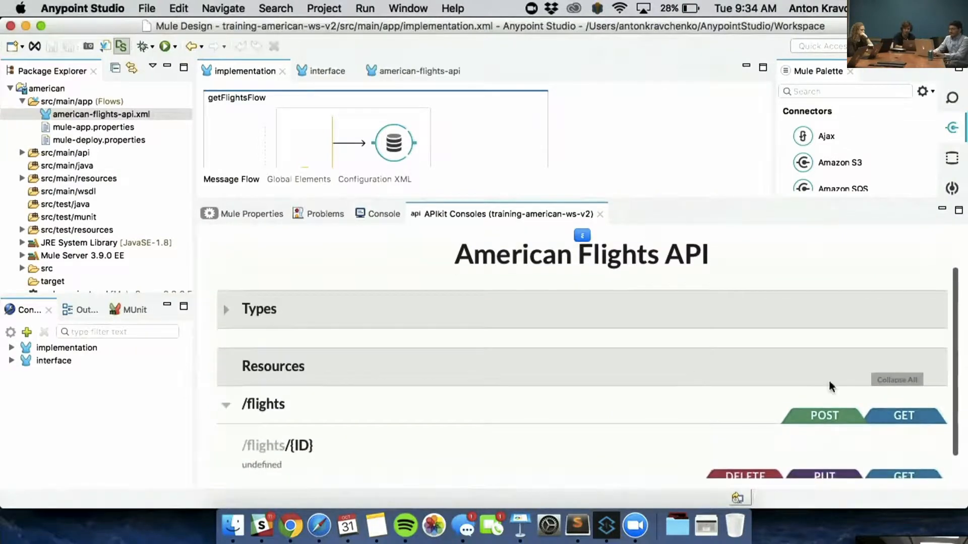
pyautogui.click(912, 424)
pyautogui.scroll(-3, 745, 385)
pyautogui.scroll(5, 807, 353)
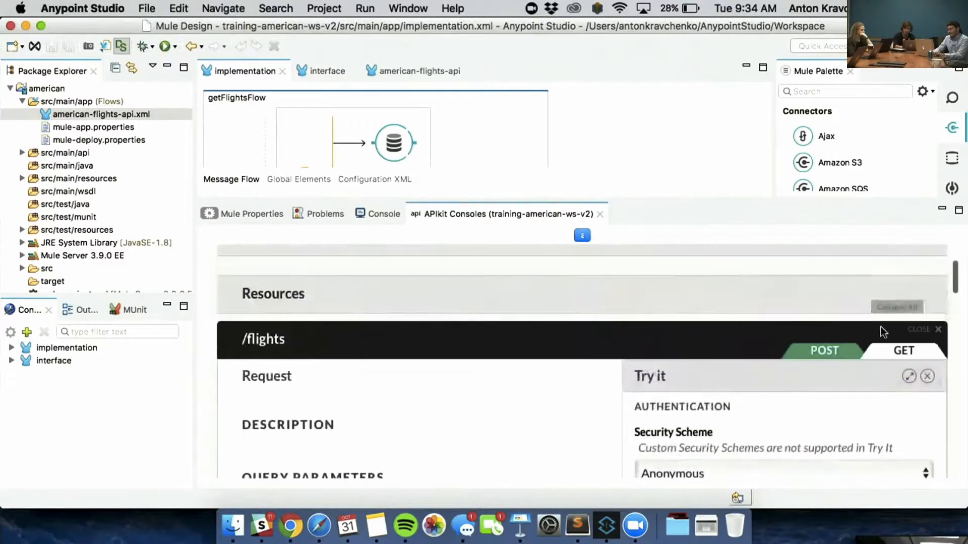
pyautogui.scroll(-5, 895, 370)
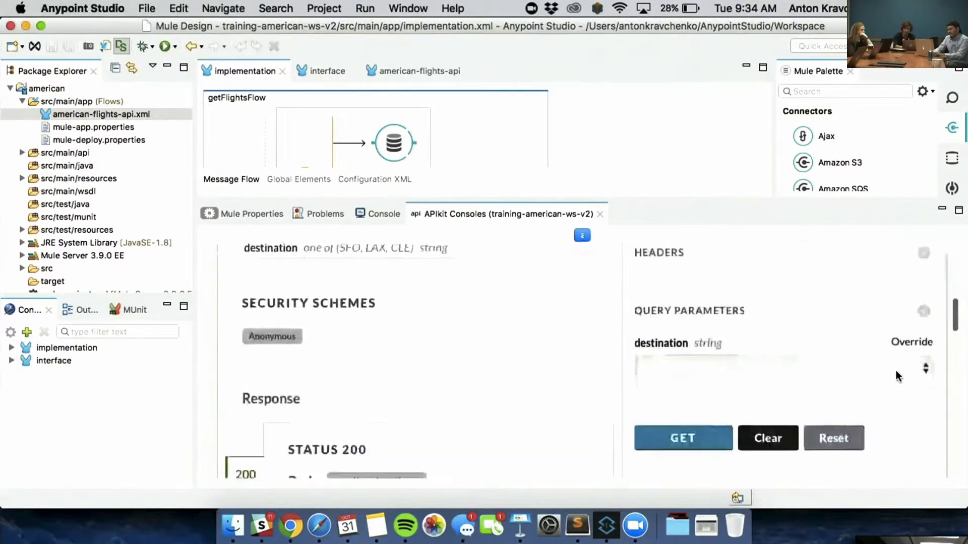
pyautogui.scroll(-3, 895, 368)
pyautogui.click(691, 313)
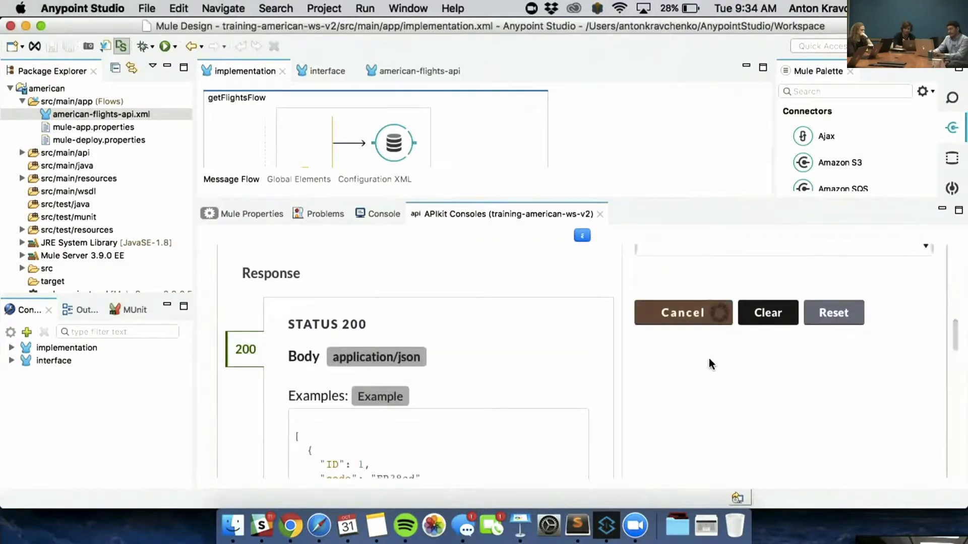
pyautogui.scroll(-6, 709, 358)
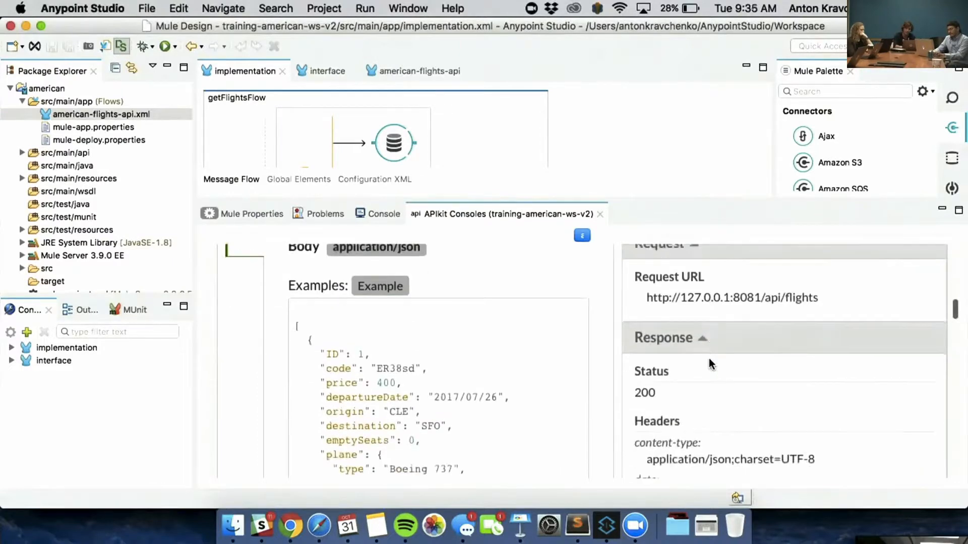
pyautogui.scroll(-6, 708, 357)
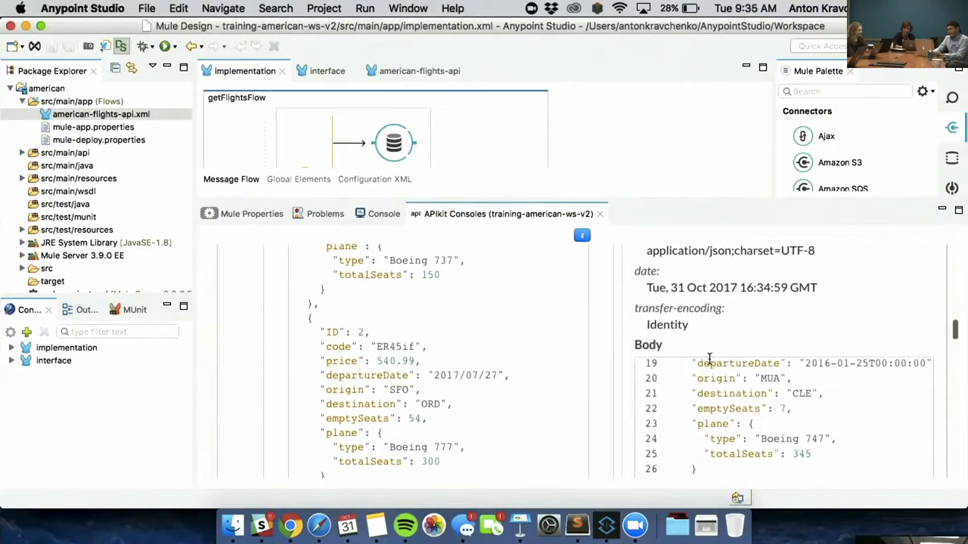
pyautogui.scroll(-1, 698, 298)
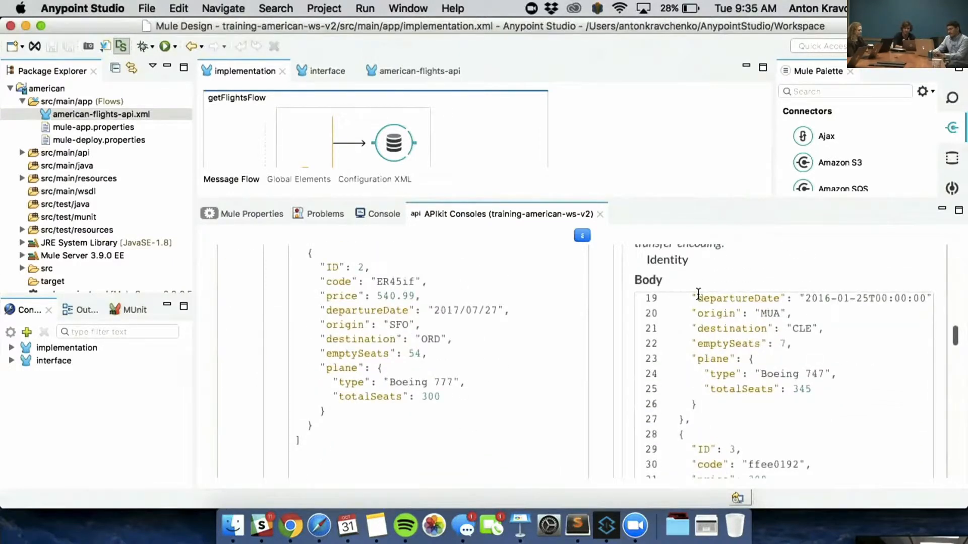
# - Shrink the APIkit console pane until the whole getFlightsFlow fits in the canvas above it
pyautogui.moveTo(662, 197); pyautogui.dragTo(669, 324)
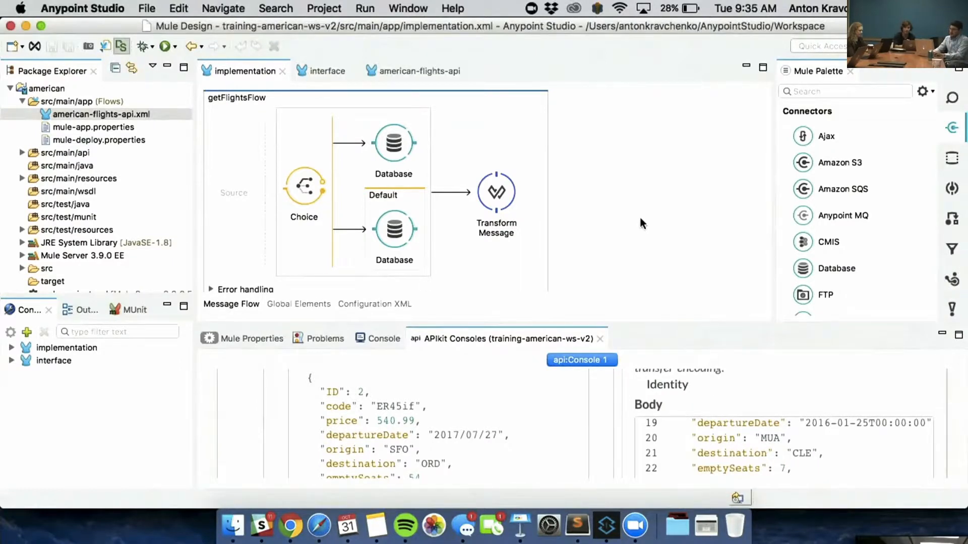
pyautogui.moveTo(641, 320); pyautogui.dragTo(648, 254)
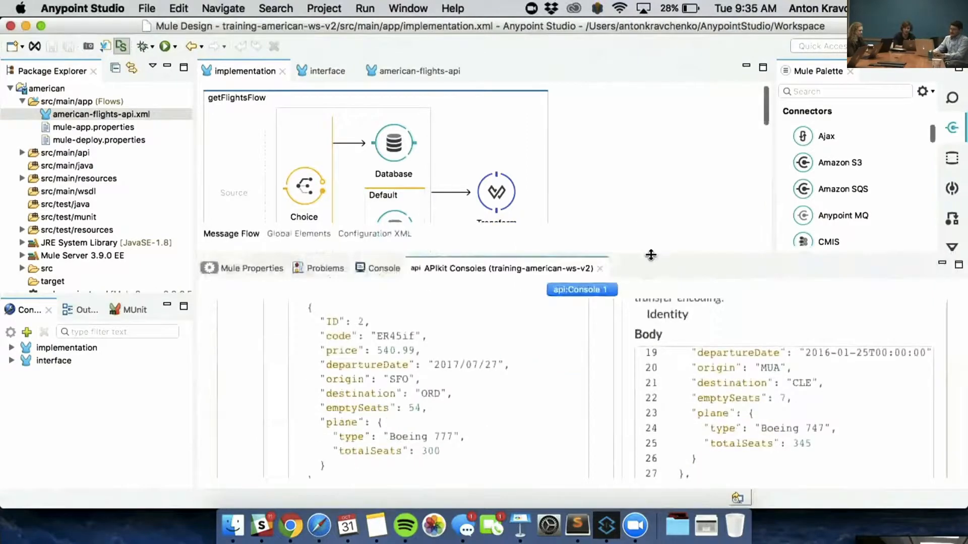
pyautogui.scroll(3, 702, 398)
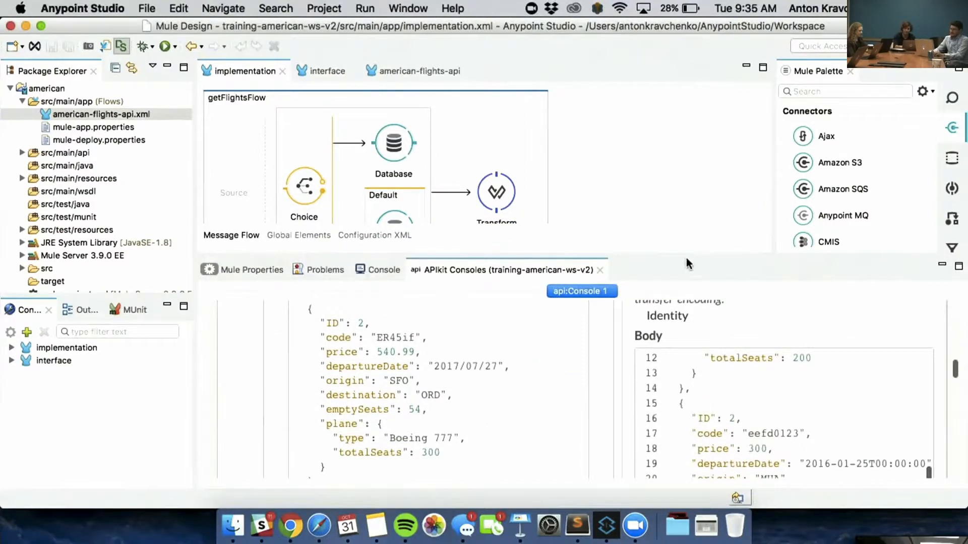
pyautogui.moveTo(680, 256); pyautogui.dragTo(679, 321)
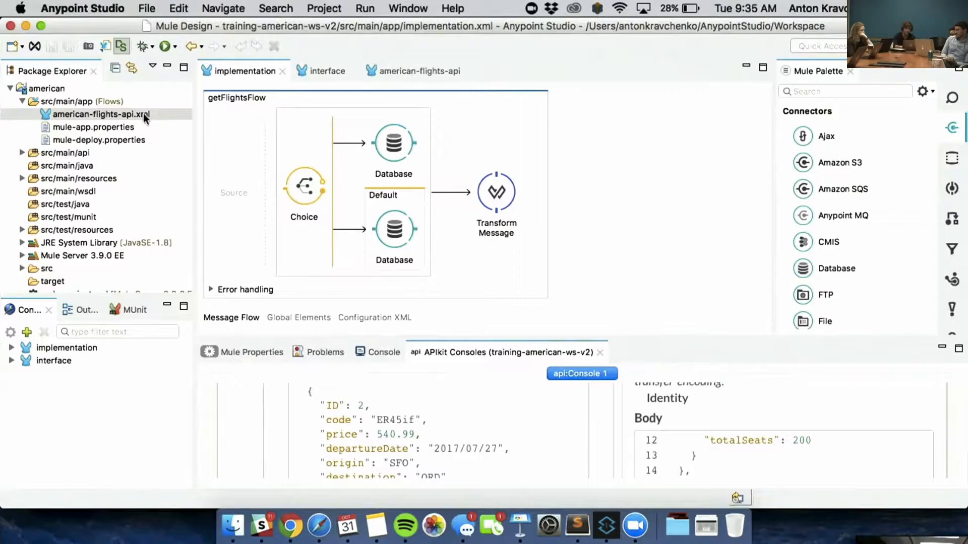
# - Try to deploy the training-american-ws-v2 project to the cloud in the Sandbox environment
pyautogui.click(10, 88)
pyautogui.click(40, 102)
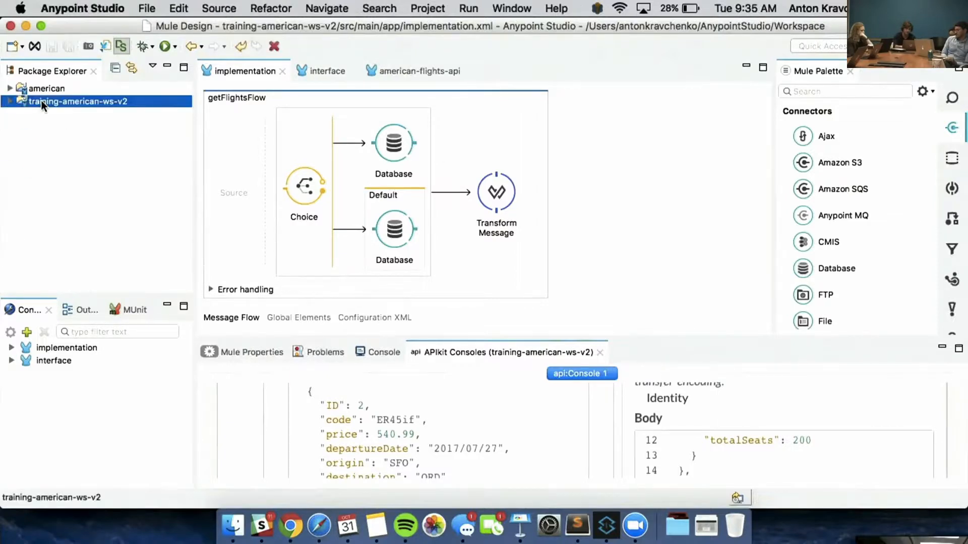
pyautogui.rightClick(41, 101)
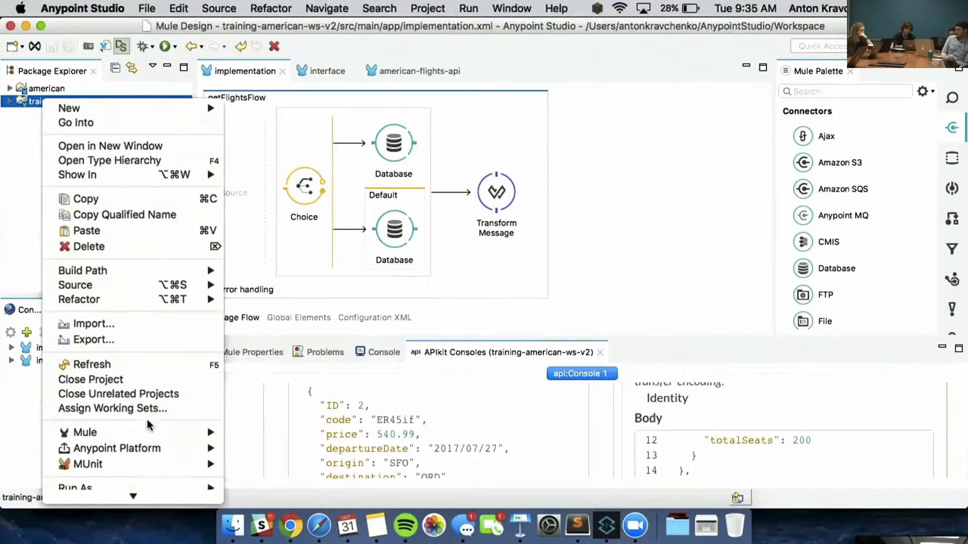
pyautogui.moveTo(151, 449)
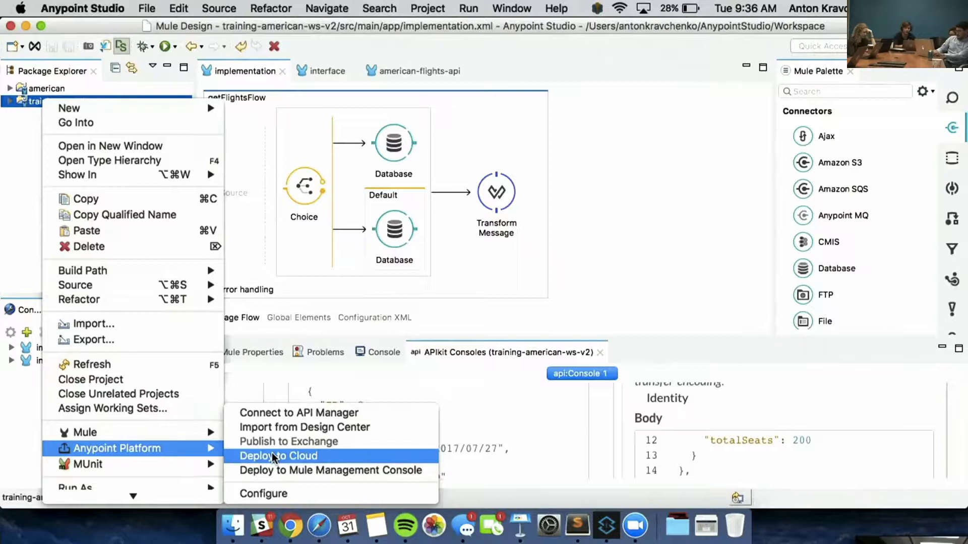
pyautogui.click(273, 457)
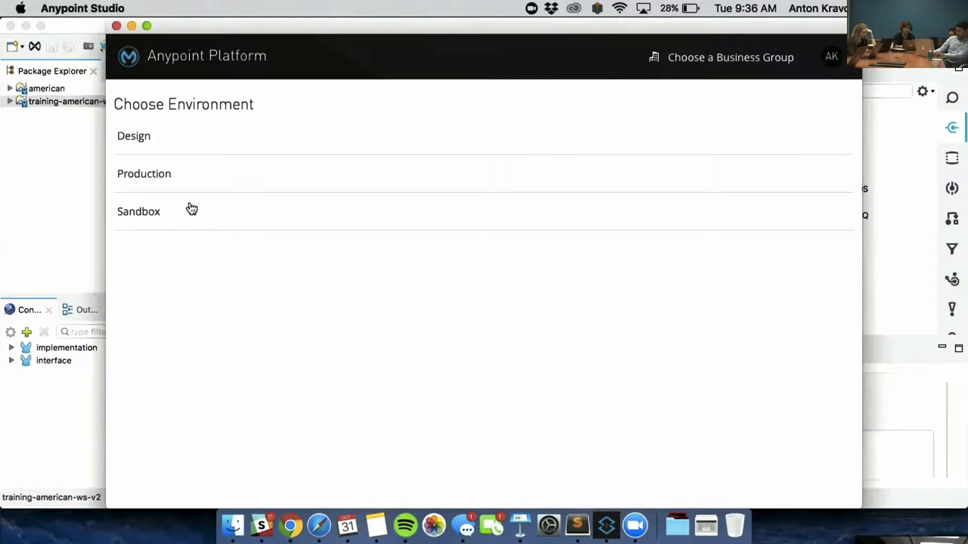
pyautogui.click(154, 219)
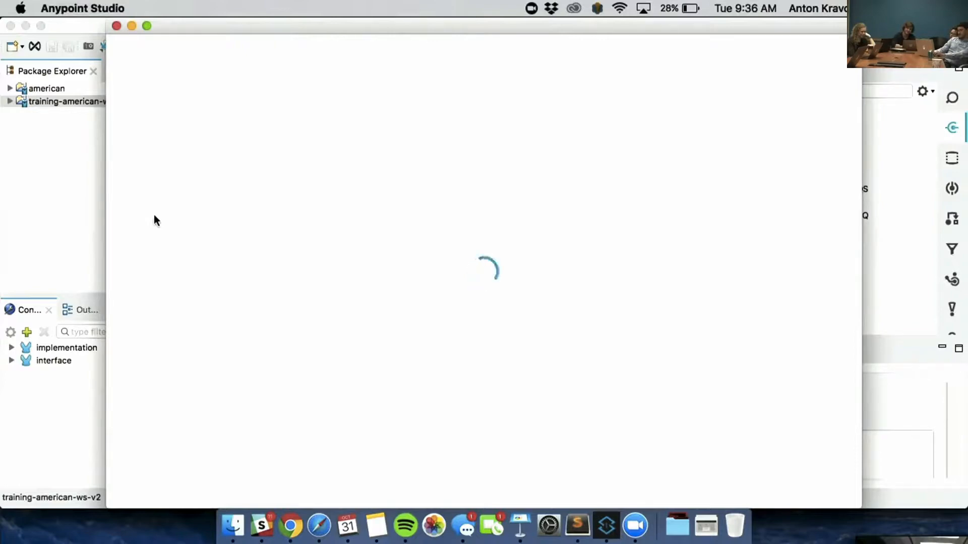
pyautogui.click(116, 25)
# - Retry the cloud deployment of training-american-ws-v2 and close its window
pyautogui.rightClick(66, 100)
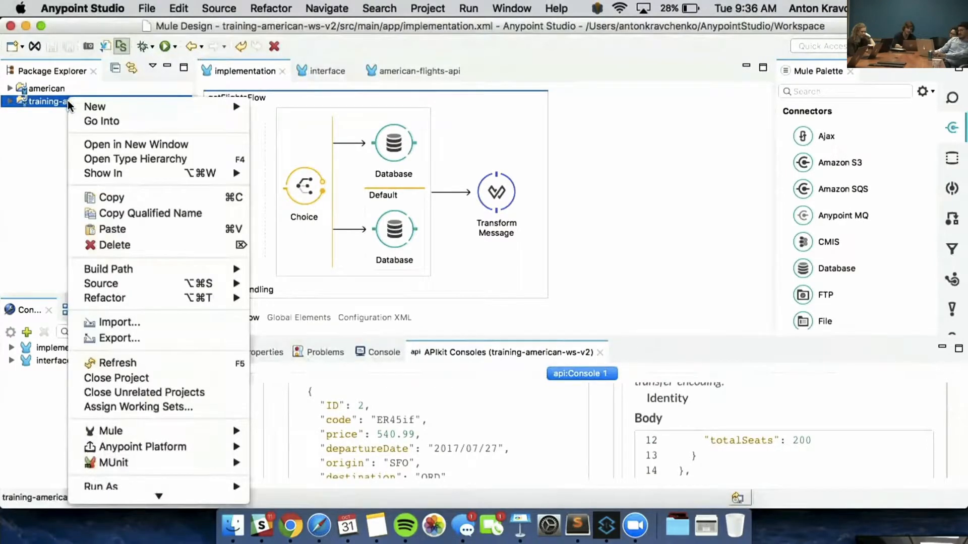
pyautogui.moveTo(145, 446)
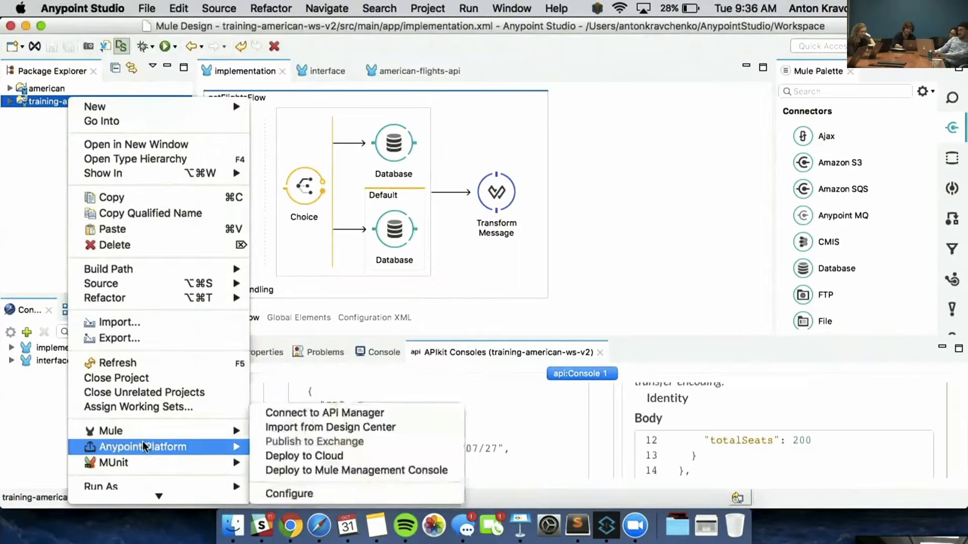
pyautogui.click(334, 455)
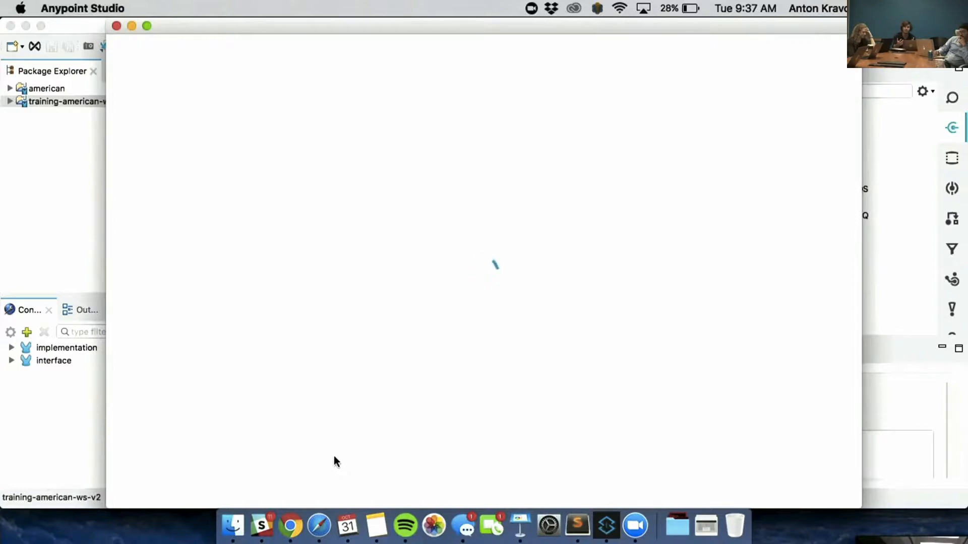
pyautogui.click(115, 26)
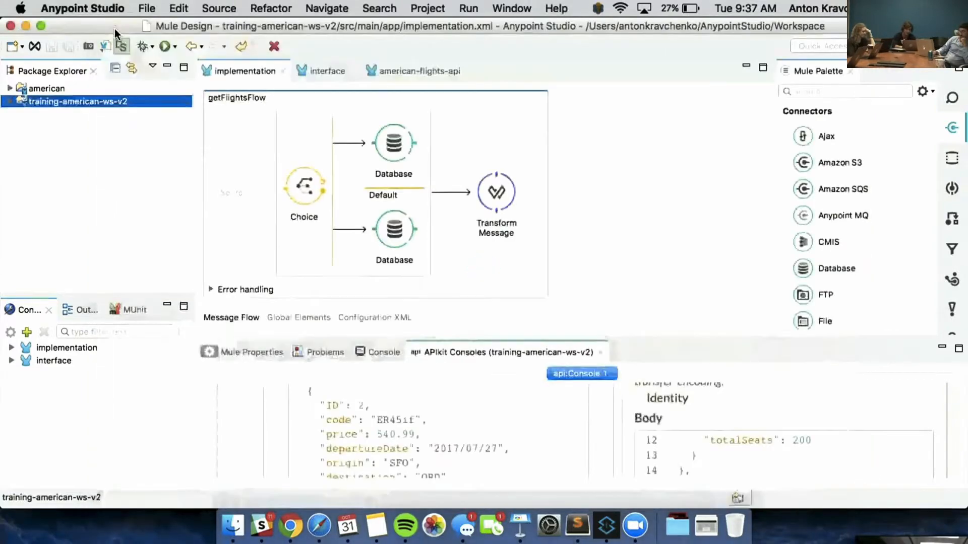
# - Switch to Chrome and open Runtime Manager from API Manager in a new tab placed after American Flight - E2E
pyautogui.click(291, 525)
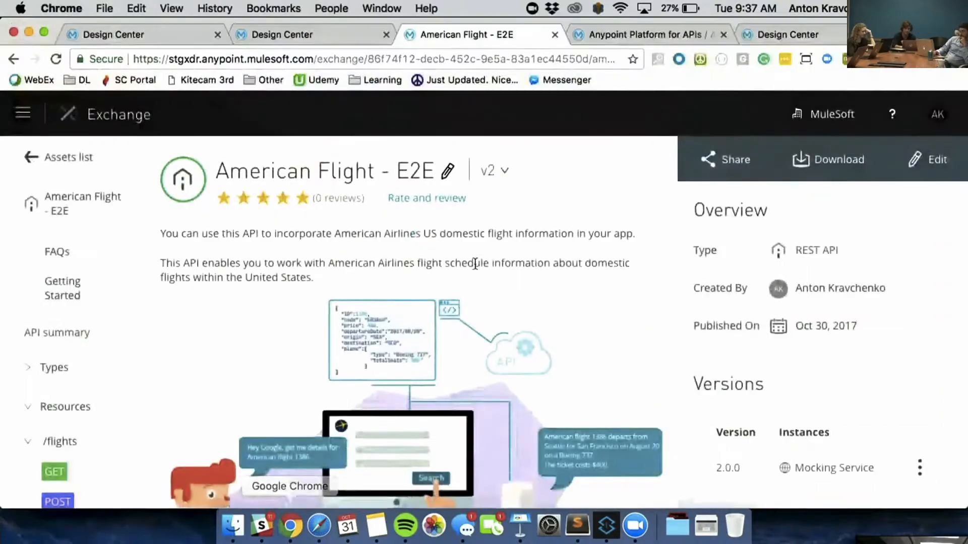
pyautogui.click(672, 40)
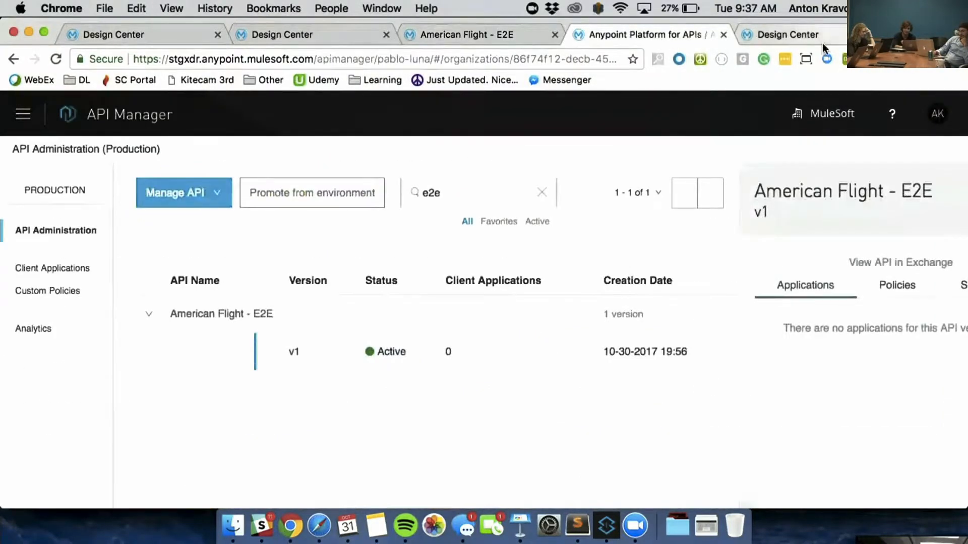
pyautogui.click(24, 115)
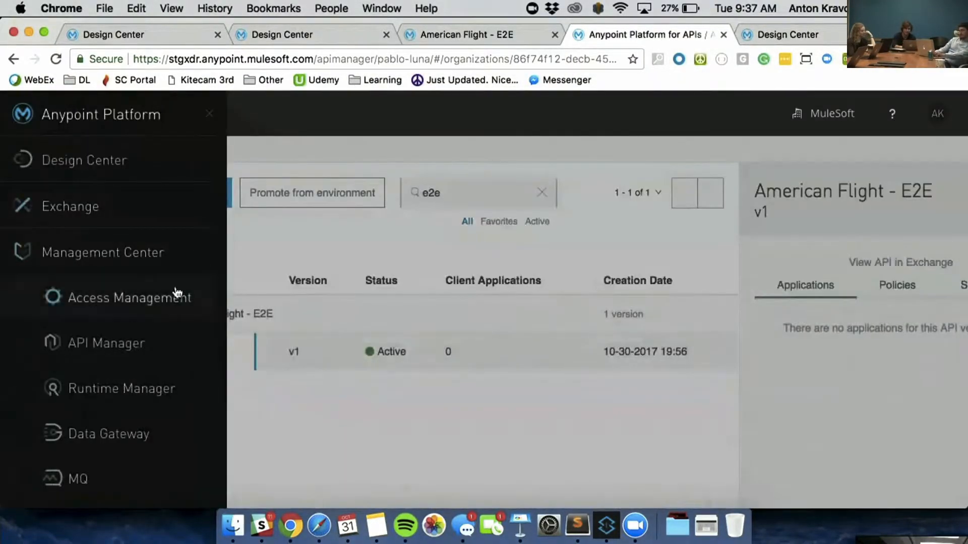
pyautogui.rightClick(117, 388)
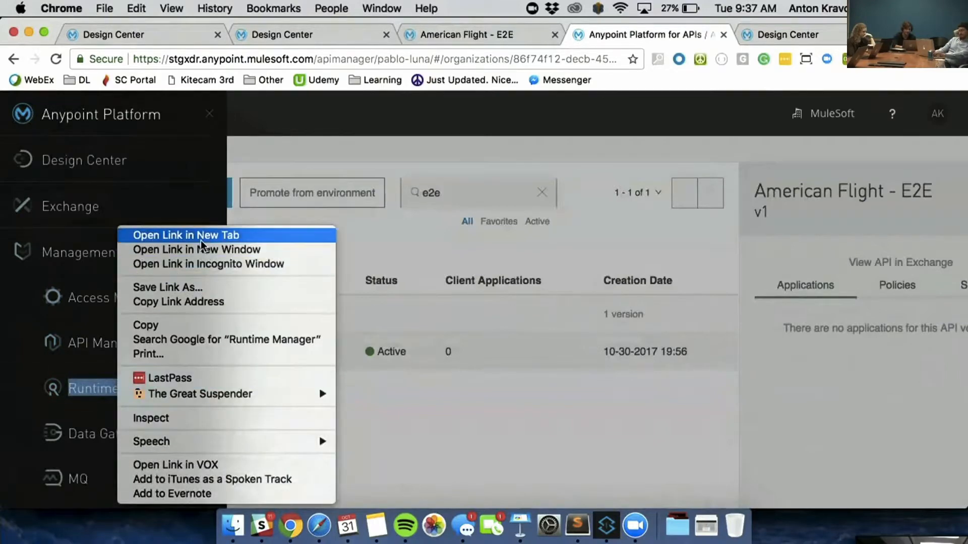
pyautogui.click(454, 216)
pyautogui.moveTo(152, 34); pyautogui.dragTo(544, 36)
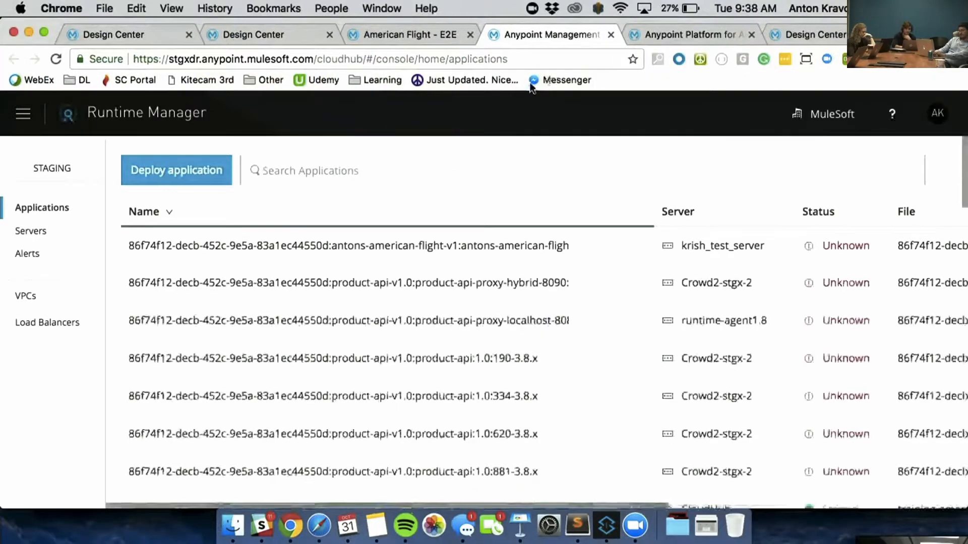
# - Search the deployed applications for e2e, open the american-flight-e2e details and highlight its app URL
pyautogui.write('e2e')
pyautogui.click(359, 262)
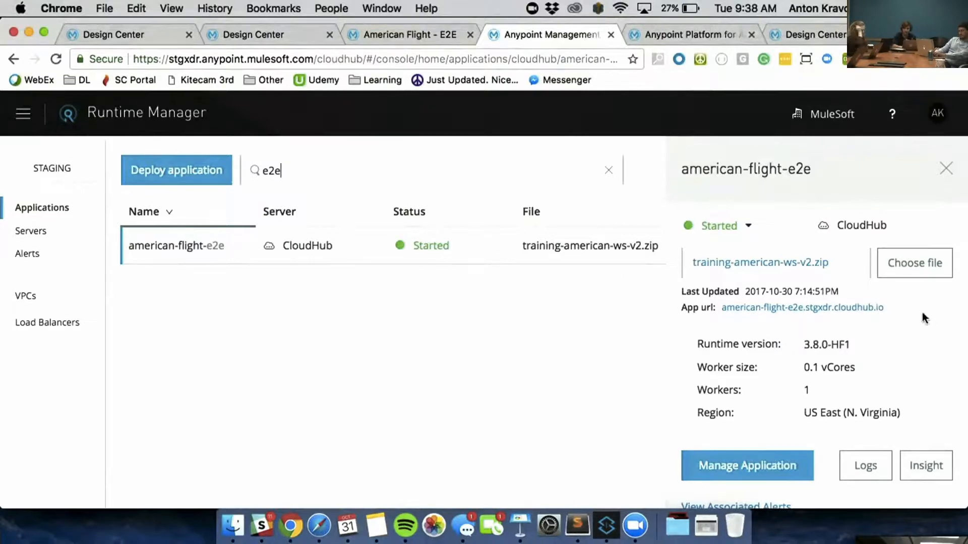
pyautogui.moveTo(720, 308); pyautogui.dragTo(887, 308)
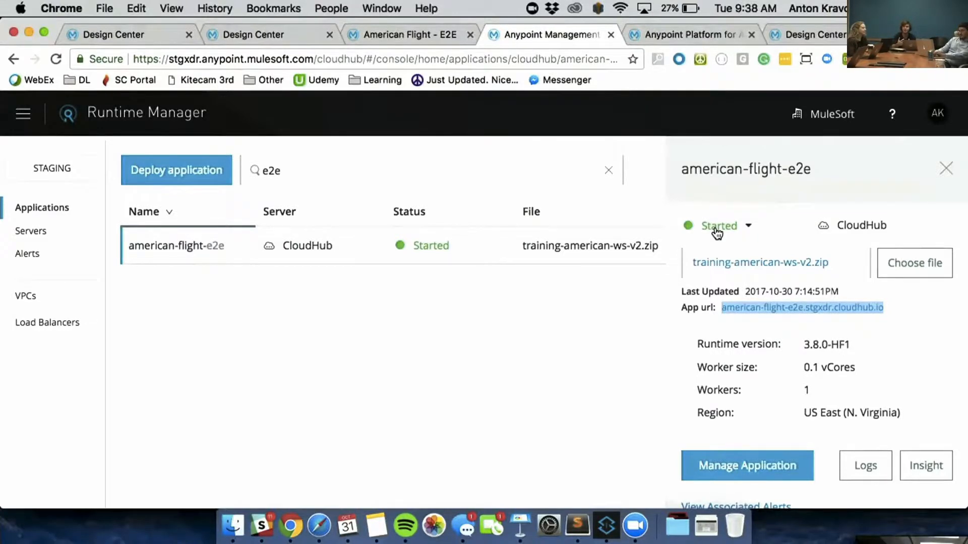
# - Return to API Manager, clear the API search and switch the environment from Production to Sandbox
pyautogui.click(704, 40)
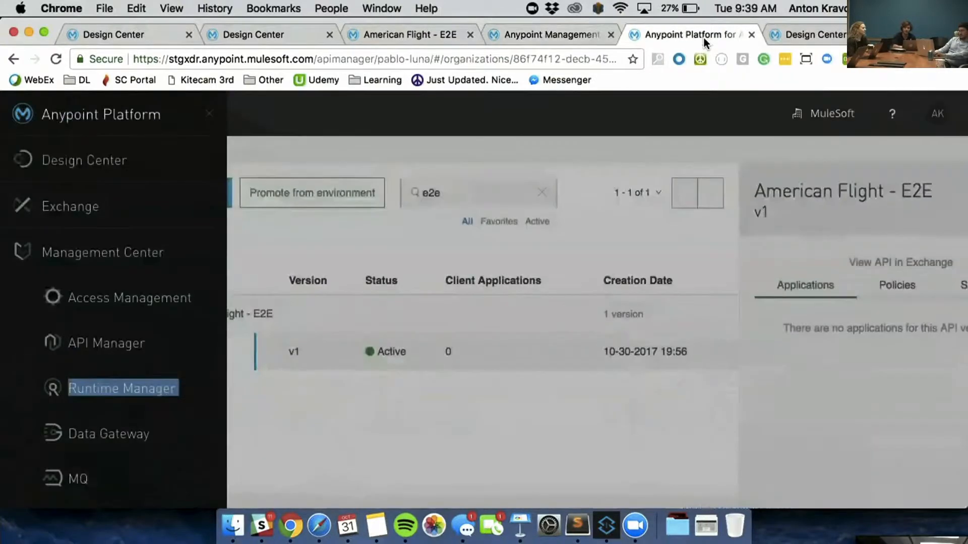
pyautogui.click(485, 111)
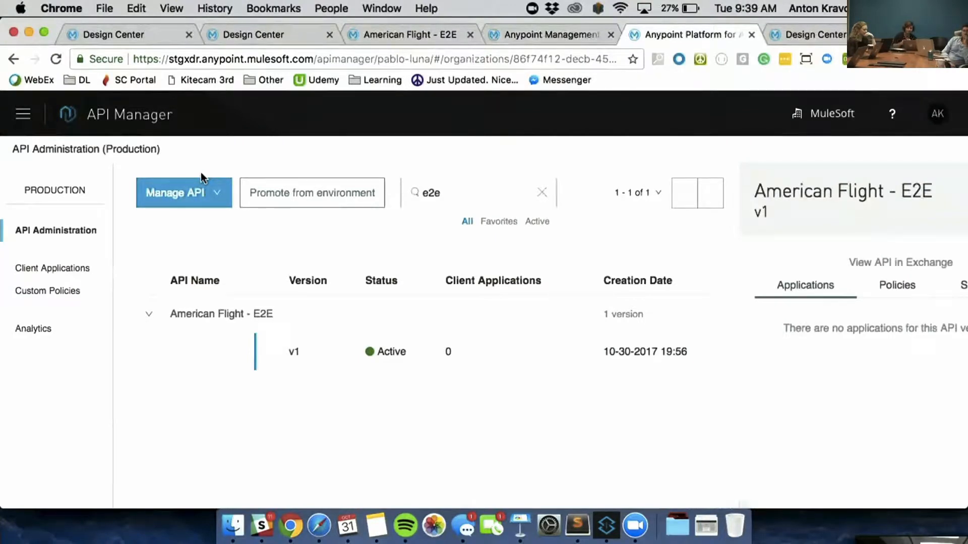
pyautogui.press('BackSpace')
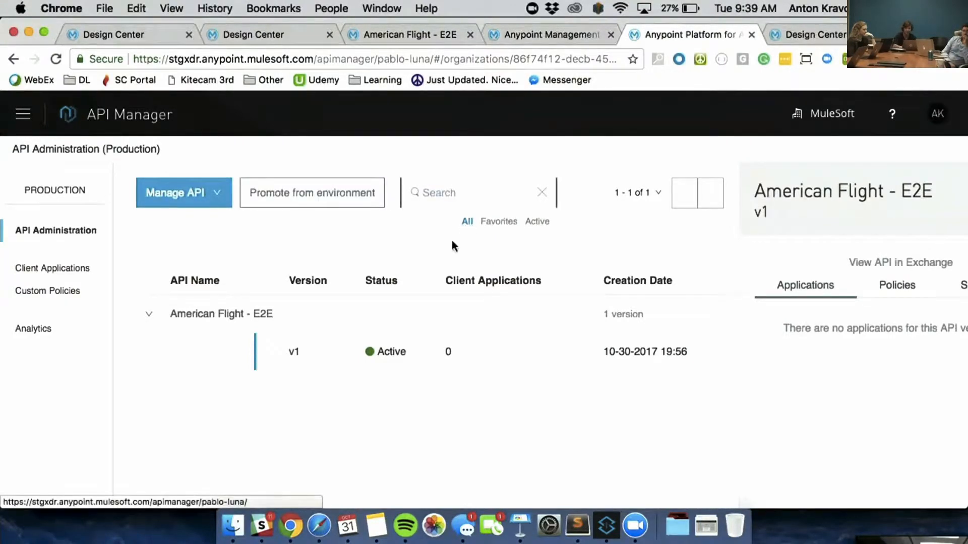
pyautogui.click(99, 197)
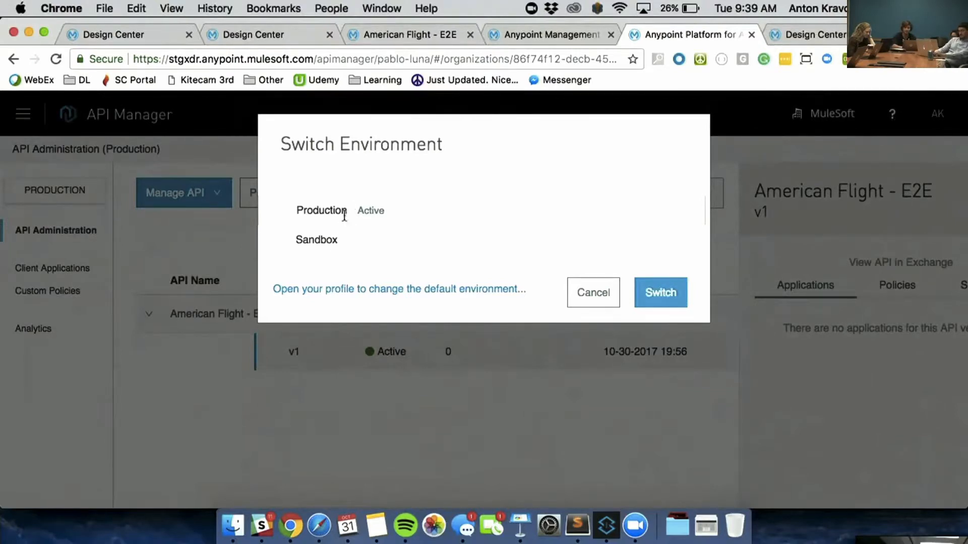
pyautogui.click(328, 241)
pyautogui.click(661, 293)
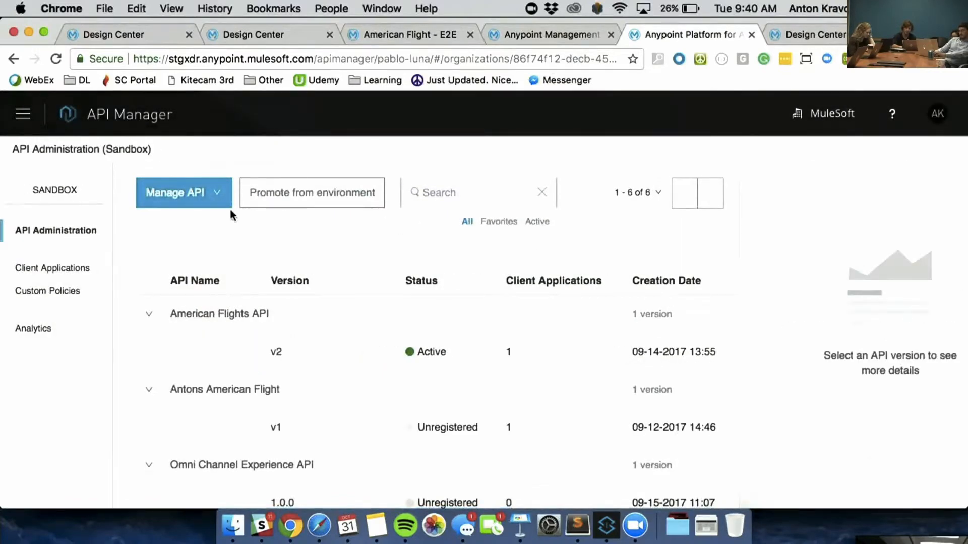
# - Start managing an API from Exchange and choose American Flight - E2E from a search for e2e
pyautogui.click(199, 205)
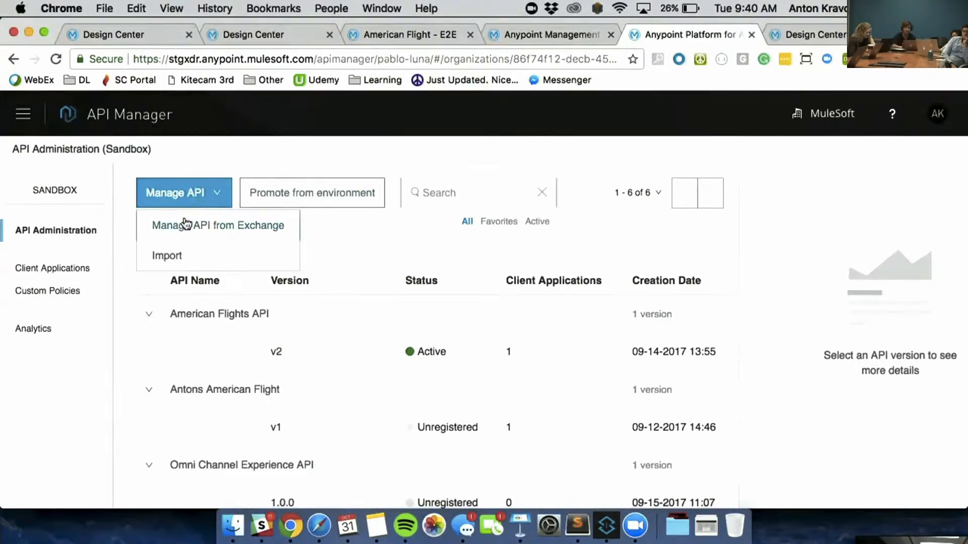
pyautogui.click(185, 223)
pyautogui.click(407, 296)
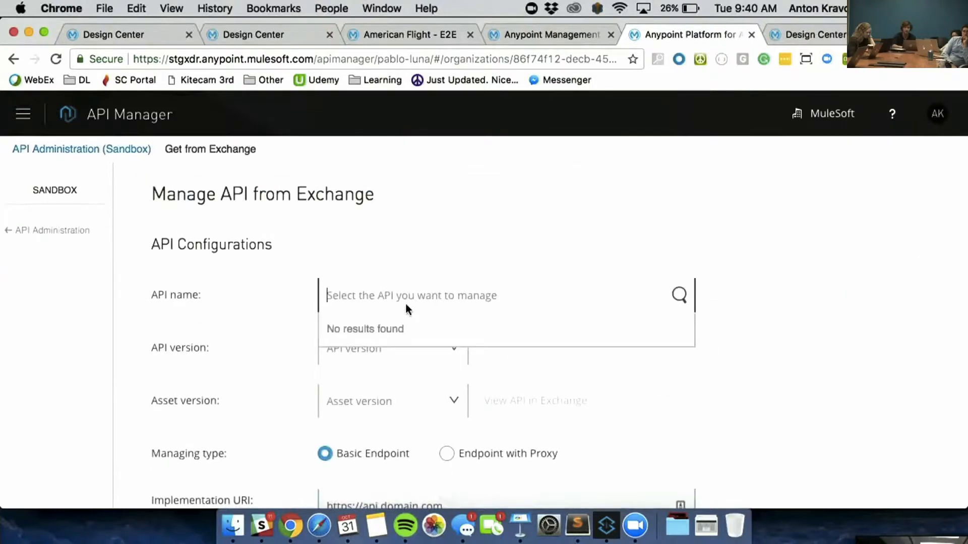
pyautogui.write('e2e')
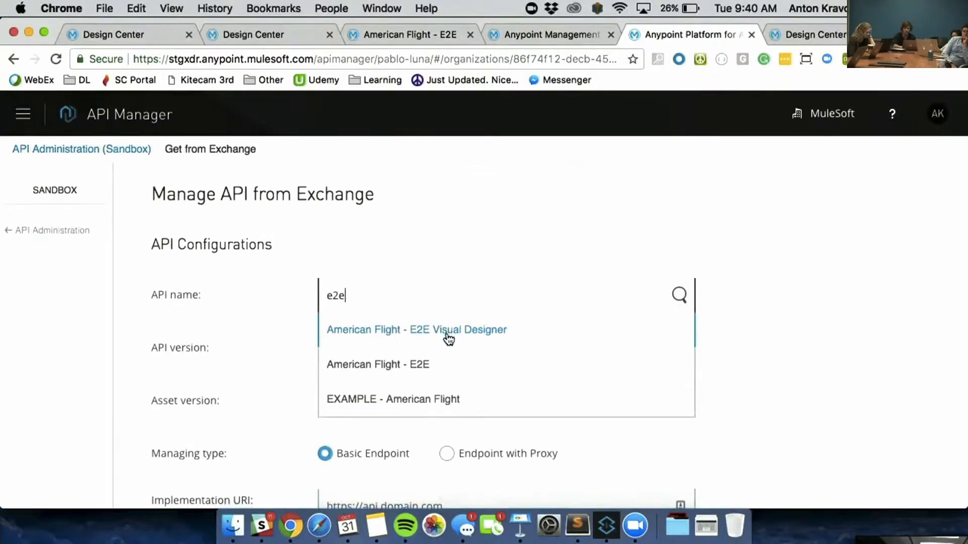
pyautogui.click(434, 366)
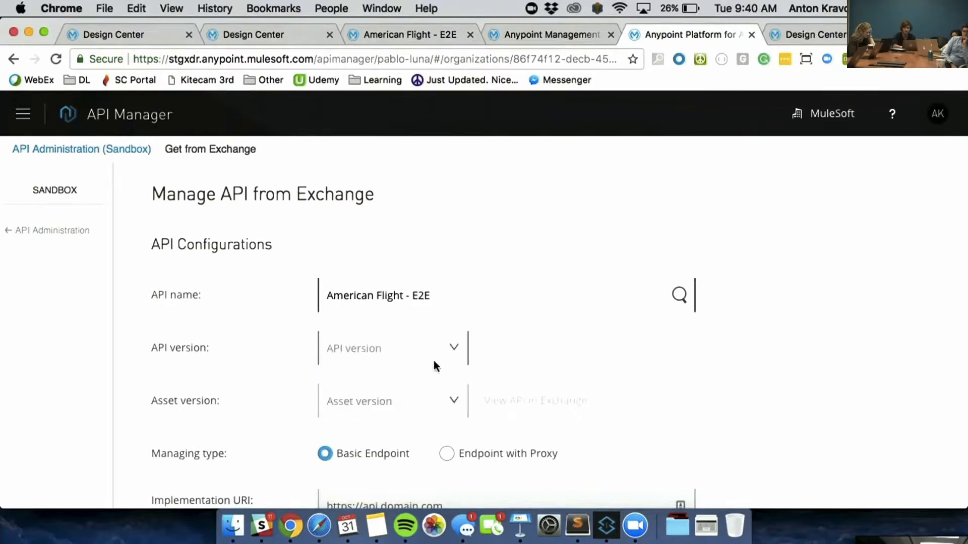
# - Set the API version to v2 and the asset version to 2.0.0
pyautogui.click(398, 341)
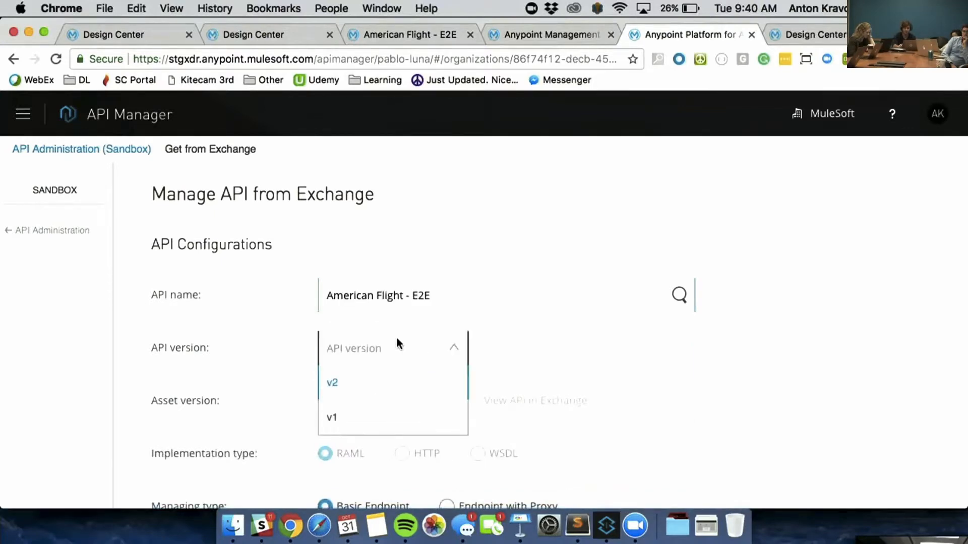
pyautogui.press('Return')
pyautogui.click(367, 395)
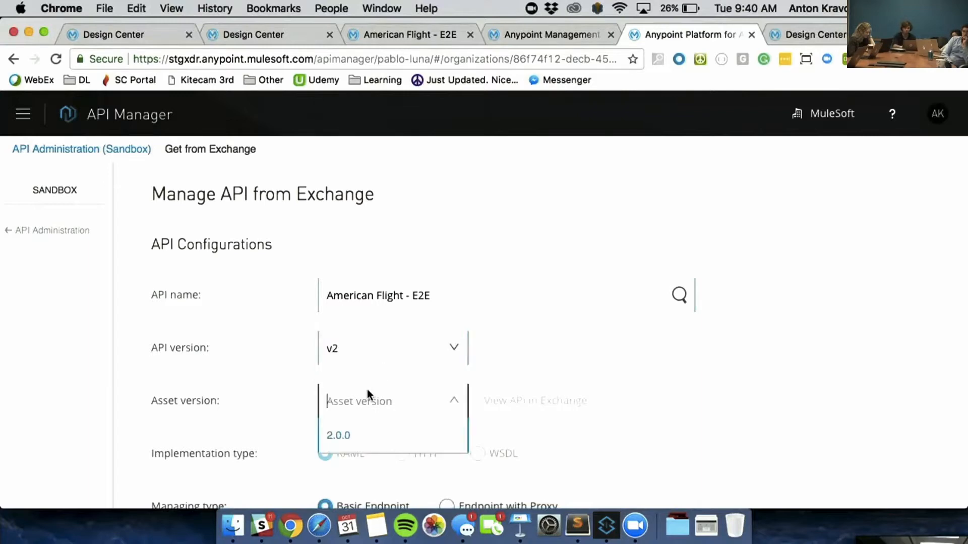
pyautogui.click(371, 437)
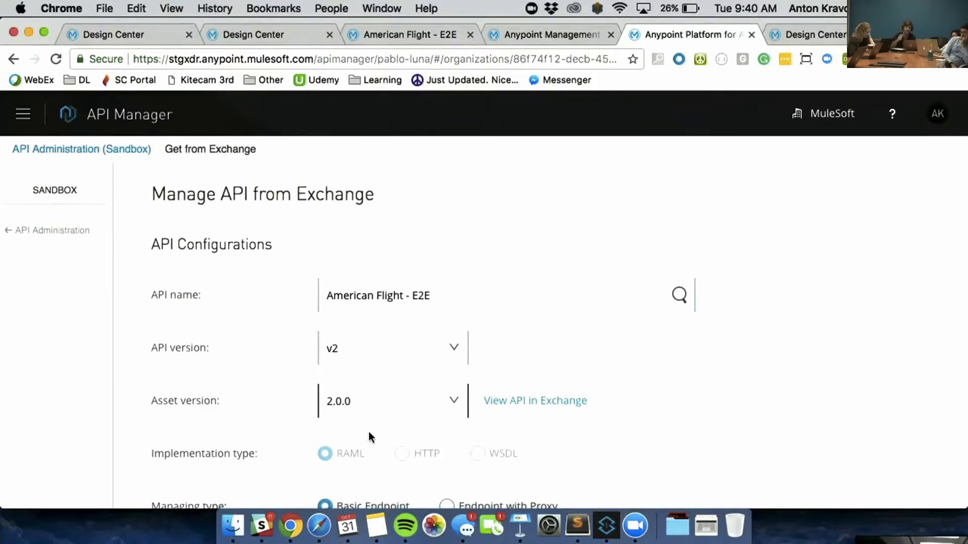
# - Set the managing type of the API to Endpoint with Proxy
pyautogui.scroll(-5, 368, 431)
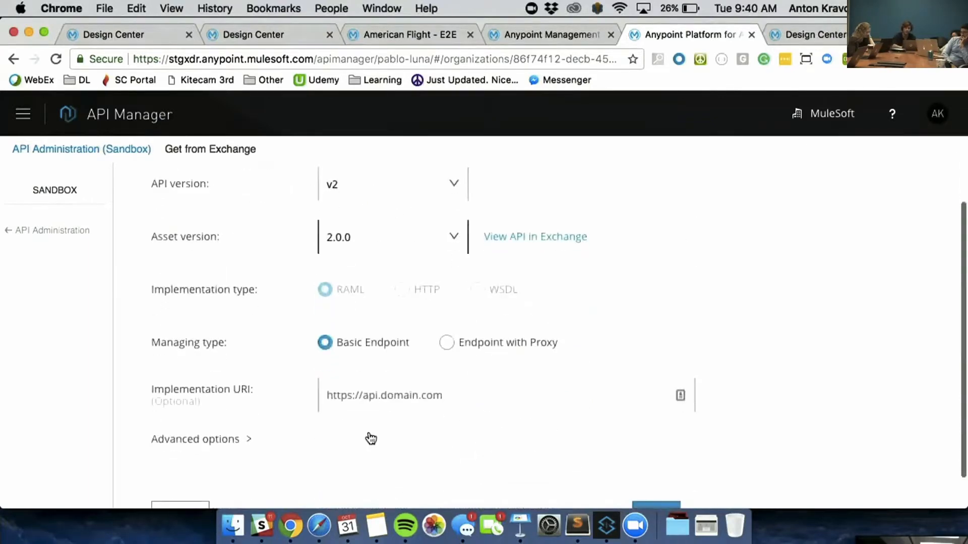
pyautogui.click(447, 342)
pyautogui.scroll(-3, 523, 387)
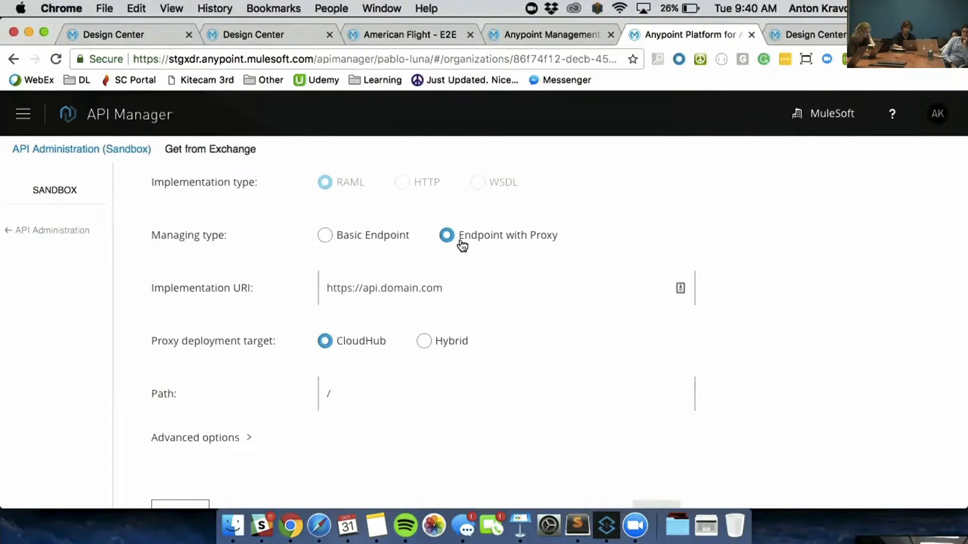
# - Copy the american-flight-e2e app URL from Runtime Manager into the Implementation URI in API Manager
pyautogui.click(406, 301)
pyautogui.click(578, 43)
pyautogui.moveTo(900, 310); pyautogui.dragTo(723, 310)
pyautogui.press('super+c')
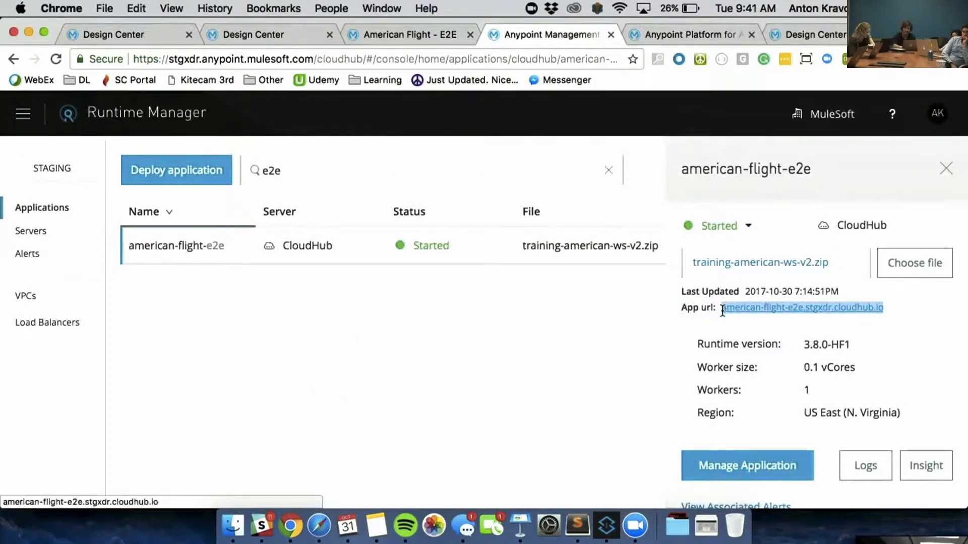
pyautogui.click(687, 34)
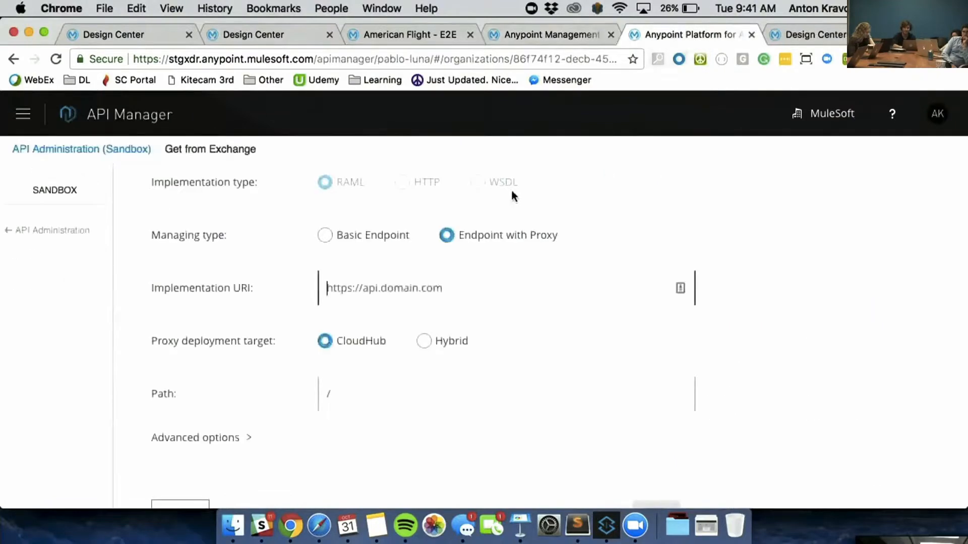
pyautogui.press('super+v')
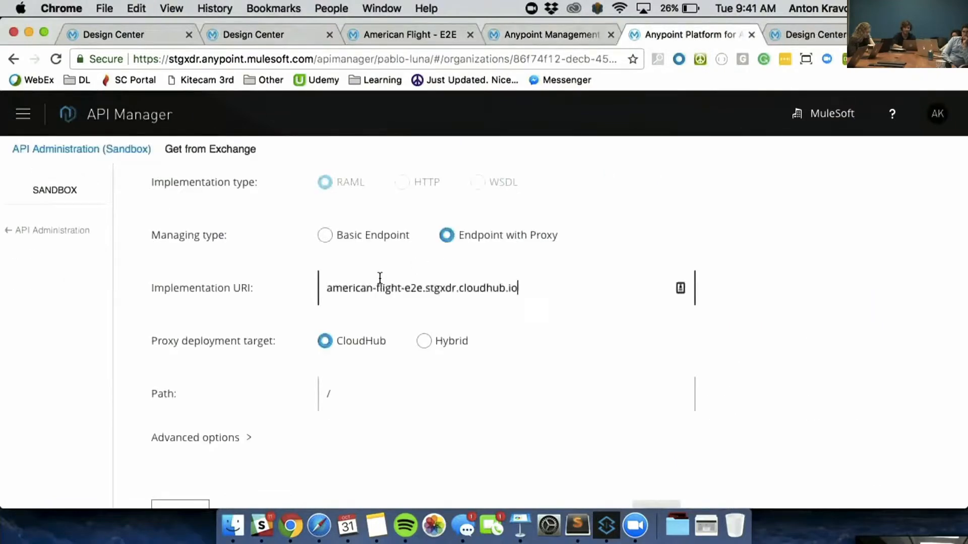
pyautogui.click(323, 287)
pyautogui.write('http://')
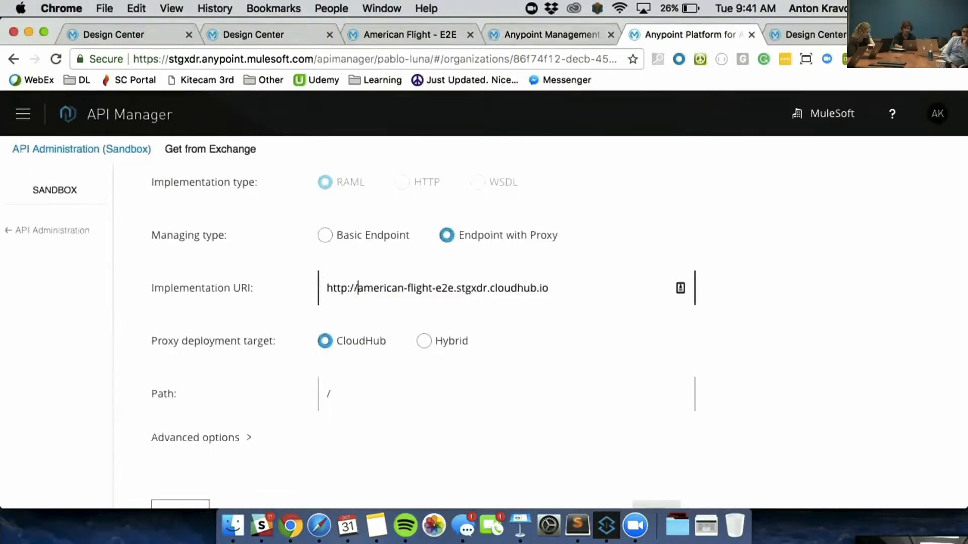
pyautogui.click(590, 285)
pyautogui.write('/apio')
pyautogui.press('BackSpace')
pyautogui.click(621, 329)
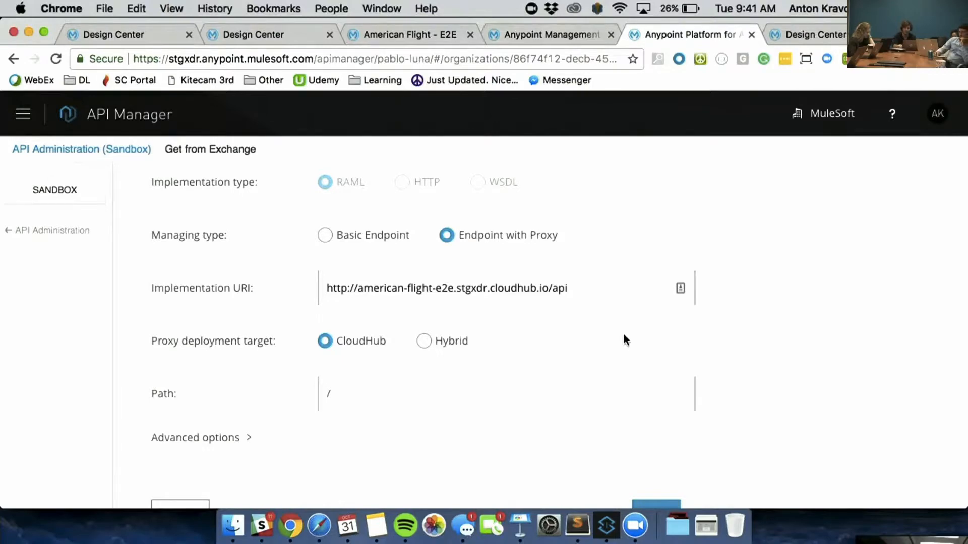
# - Name the proxy NA2 in the advanced options and save the managed API
pyautogui.scroll(-2, 624, 337)
pyautogui.scroll(-1, 625, 338)
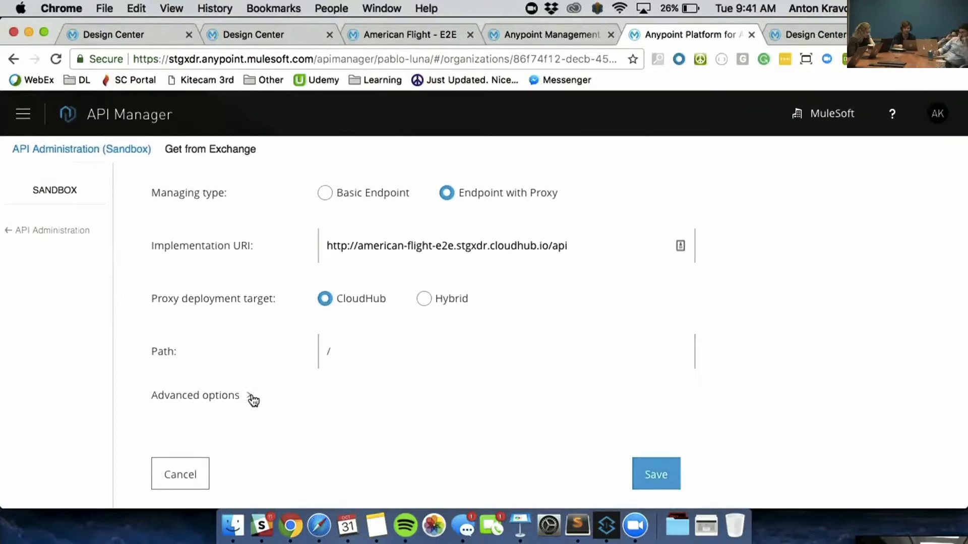
pyautogui.click(232, 396)
pyautogui.scroll(-5, 341, 409)
pyautogui.scroll(3, 341, 408)
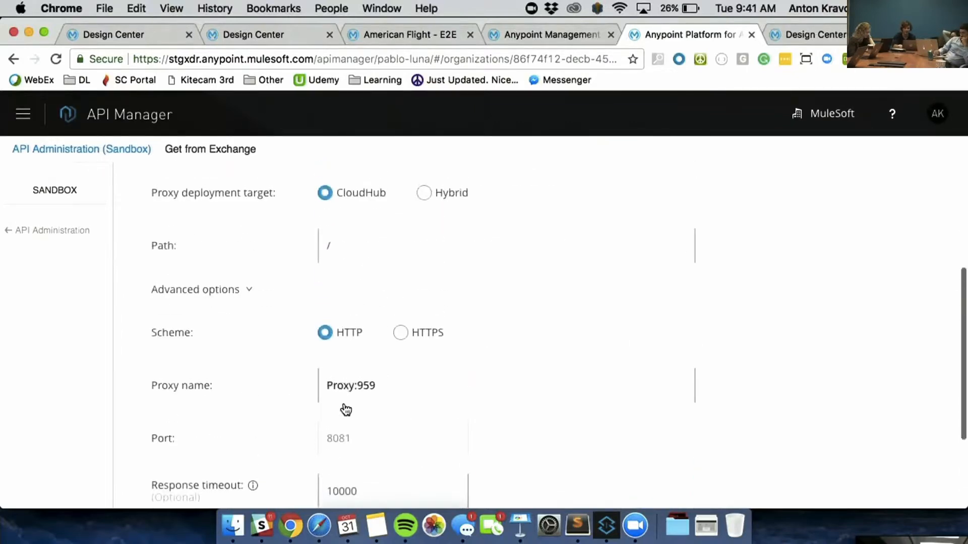
pyautogui.scroll(-2, 419, 397)
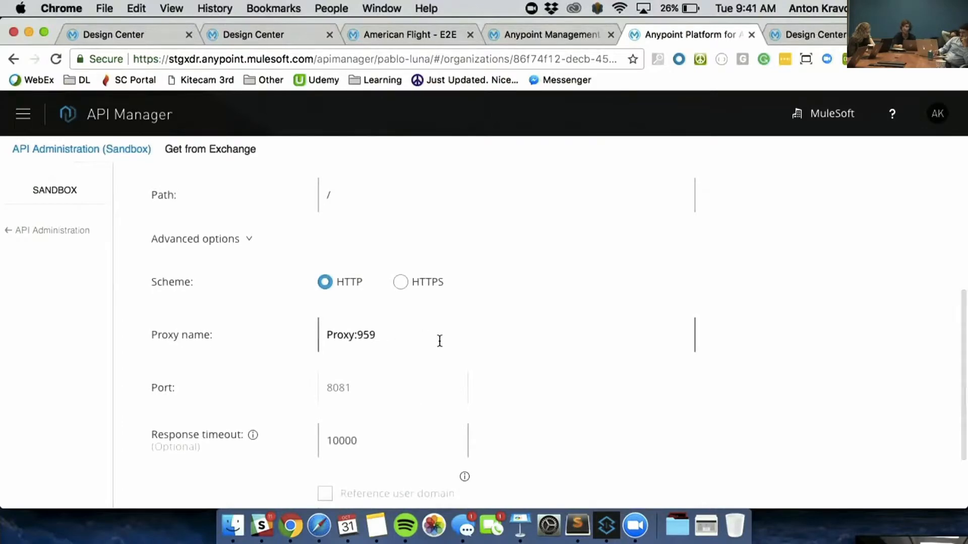
pyautogui.moveTo(440, 342); pyautogui.dragTo(238, 333)
pyautogui.press('BackSpace')
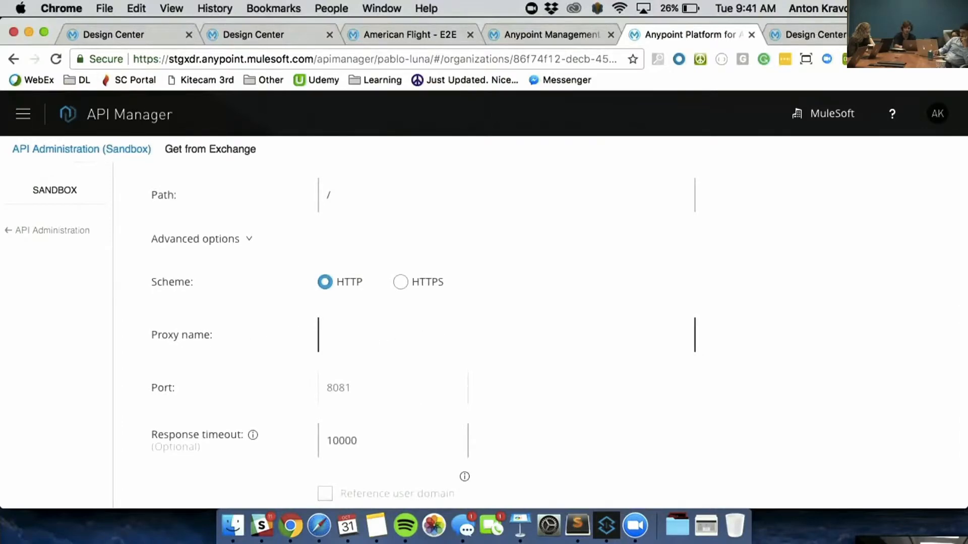
pyautogui.write('NA1')
pyautogui.scroll(-3, 473, 393)
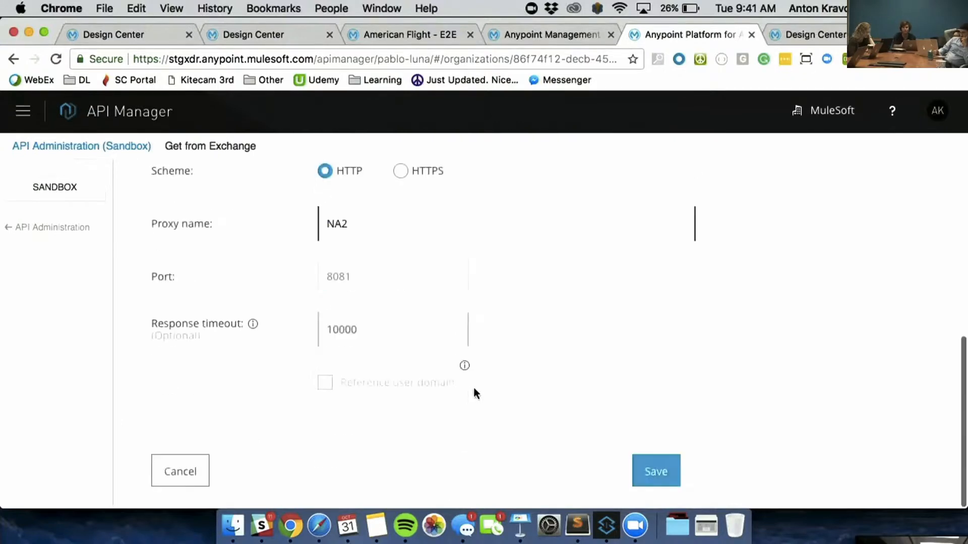
pyautogui.click(671, 480)
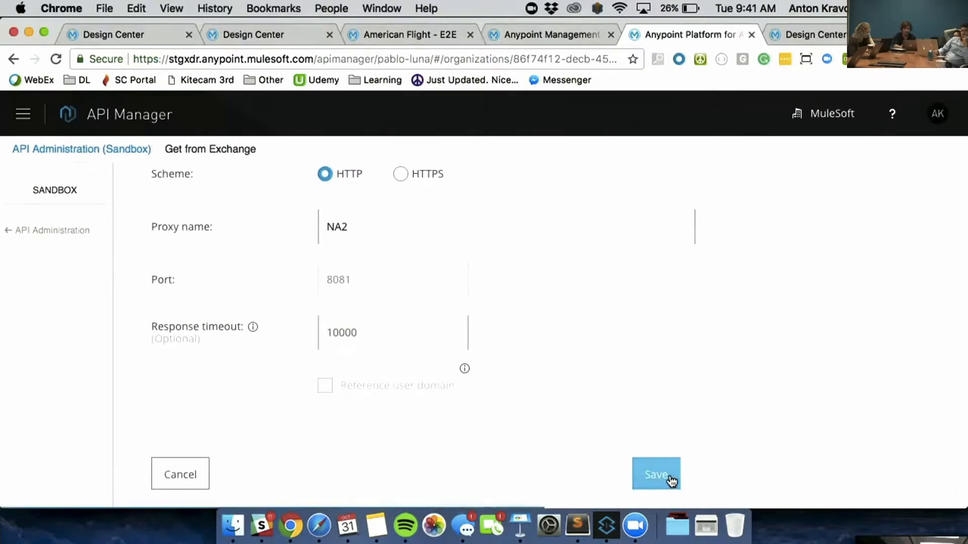
# - Set the runtime version in the Deployment Configuration to 3.8.x
pyautogui.scroll(-5, 670, 475)
pyautogui.scroll(-3, 669, 475)
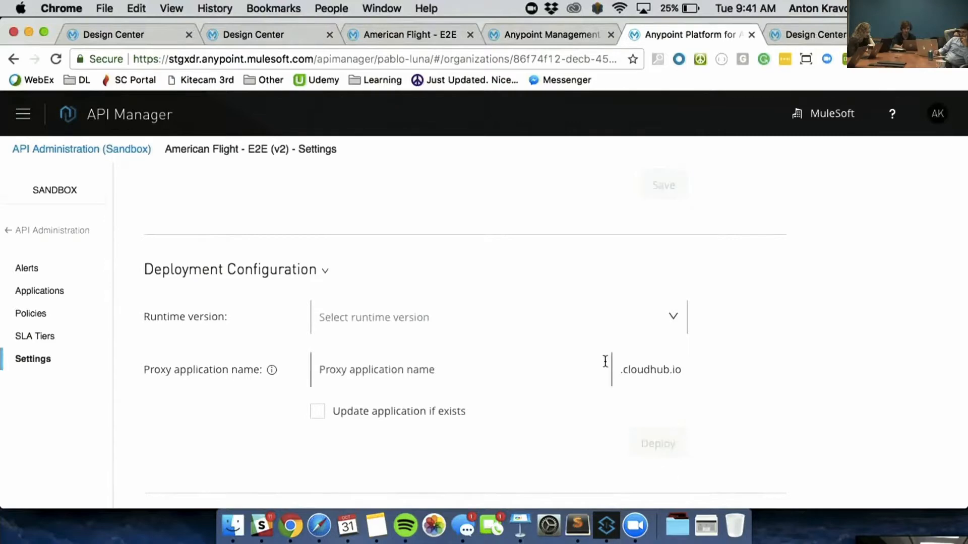
pyautogui.click(596, 321)
pyautogui.click(391, 356)
# - Enter stg-american-v2 as the proxy application name
pyautogui.click(487, 372)
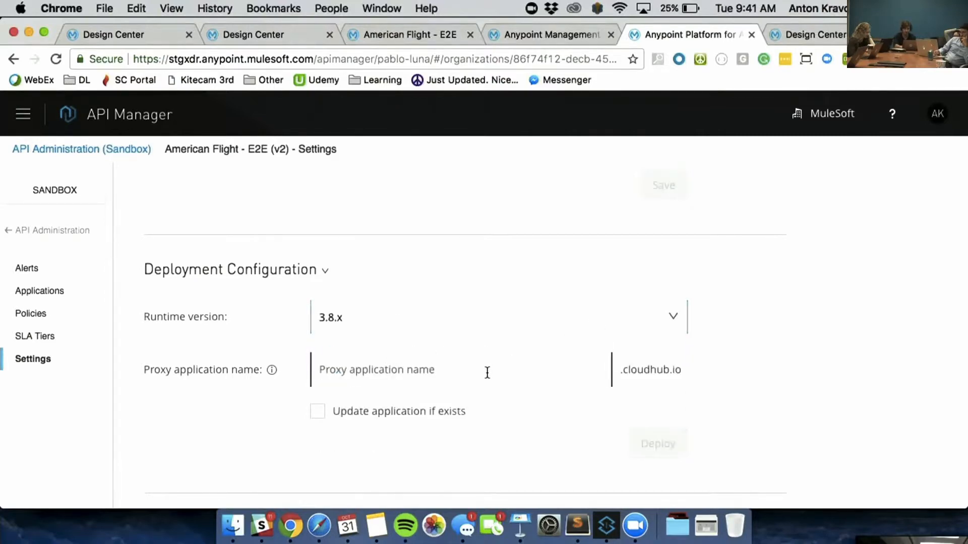
pyautogui.write('s')
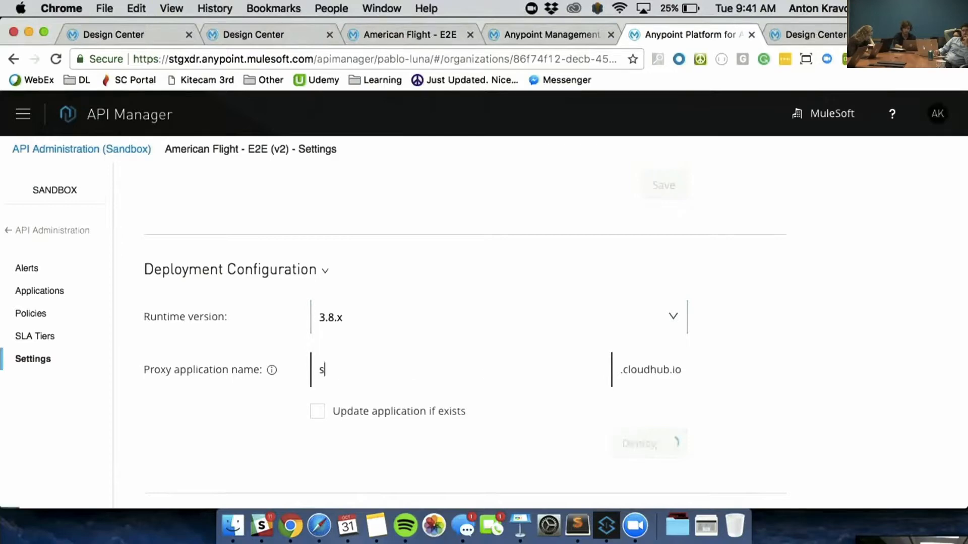
pyautogui.write('tg-maerica')
pyautogui.press('BackSpace')
pyautogui.press('BackSpace')
pyautogui.press('BackSpace')
pyautogui.press('BackSpace')
pyautogui.press('BackSpace')
pyautogui.press('BackSpace')
pyautogui.press('BackSpace')
pyautogui.write('amerinca')
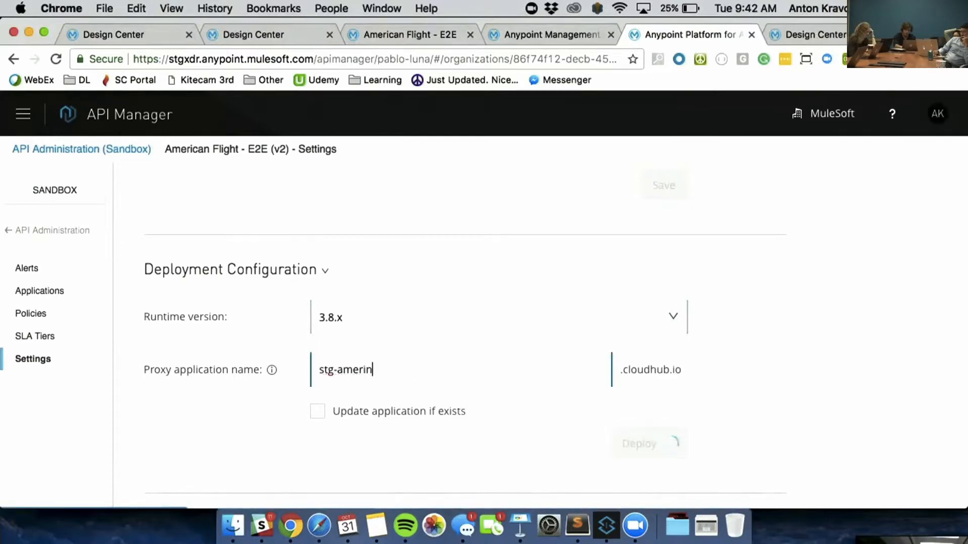
pyautogui.press('BackSpace')
pyautogui.press('BackSpace')
pyautogui.press('BackSpace')
pyautogui.write('can')
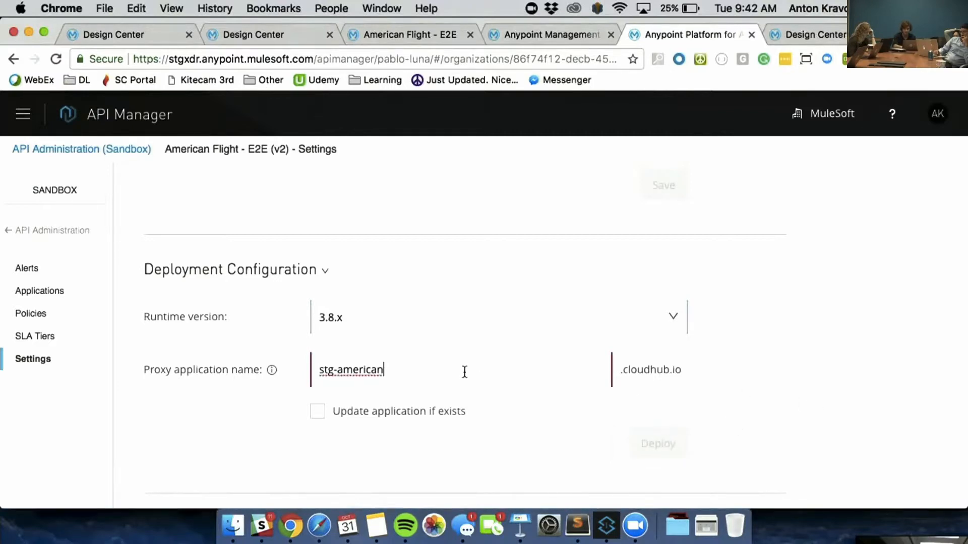
pyautogui.write('-1')
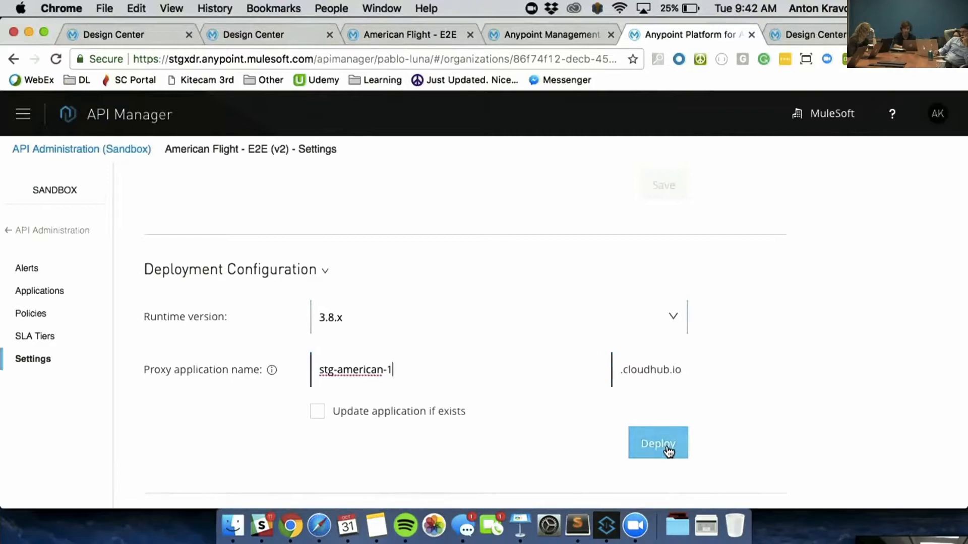
pyautogui.press('BackSpace')
pyautogui.write('v2')
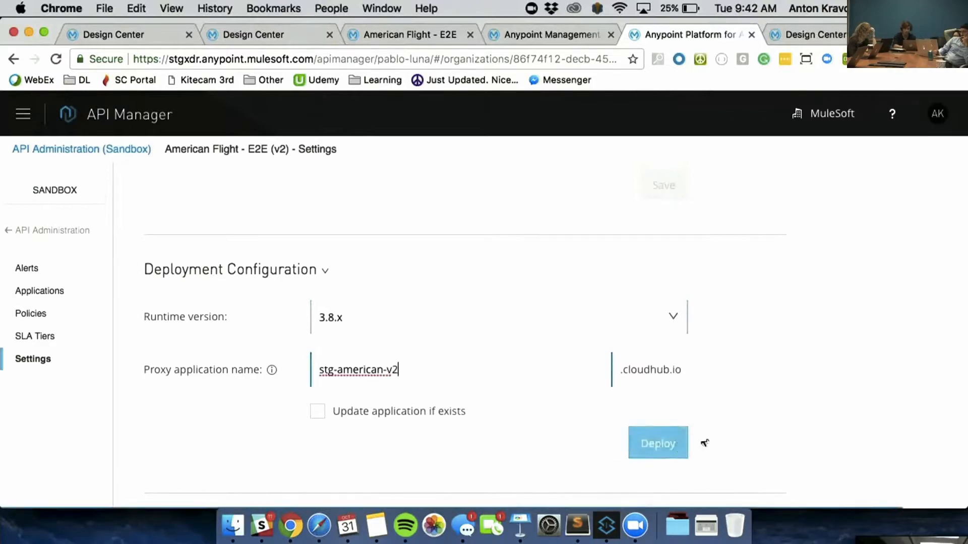
# - Try to deploy the proxy to CloudHub, then close the deployment dialog and return to the API configuration settings
pyautogui.click(652, 445)
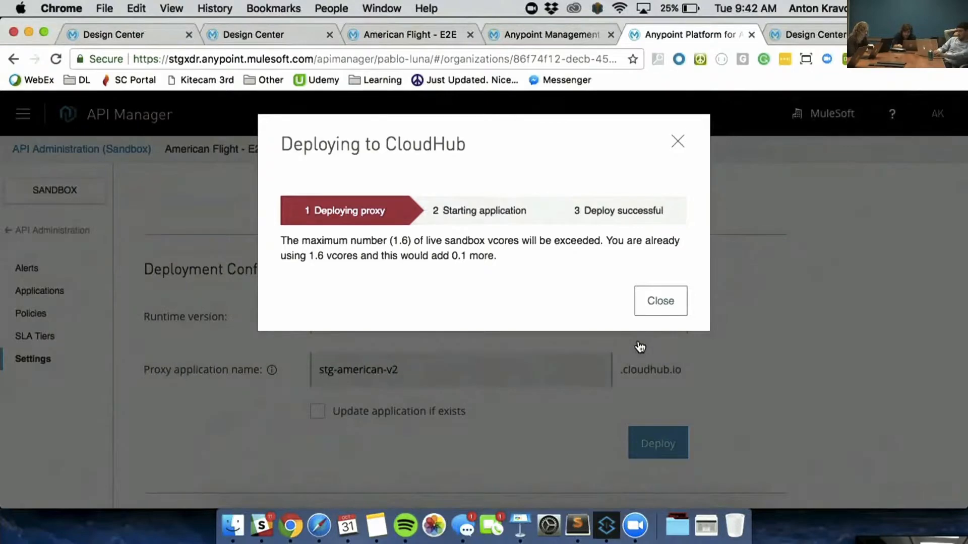
pyautogui.click(650, 307)
pyautogui.scroll(10, 563, 349)
pyautogui.scroll(-3, 563, 349)
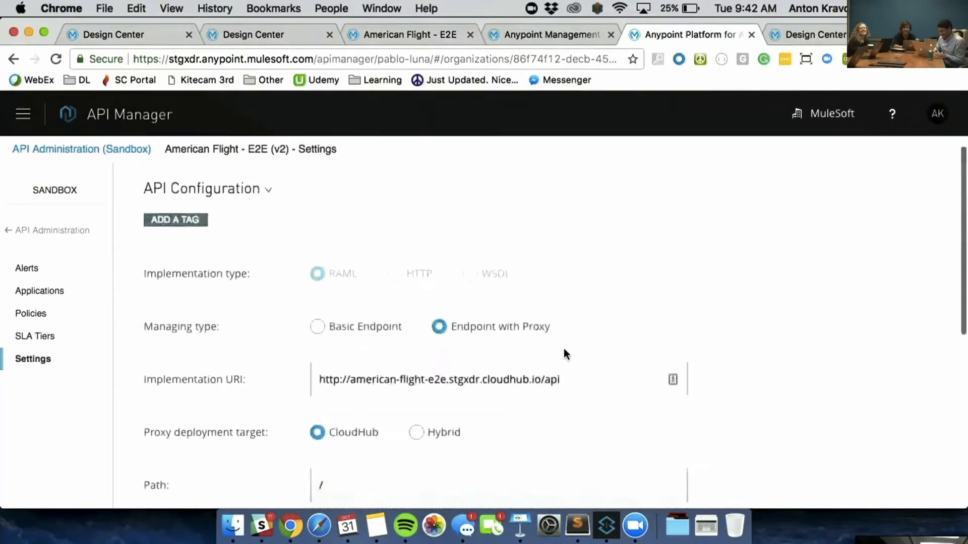
pyautogui.scroll(-2, 355, 274)
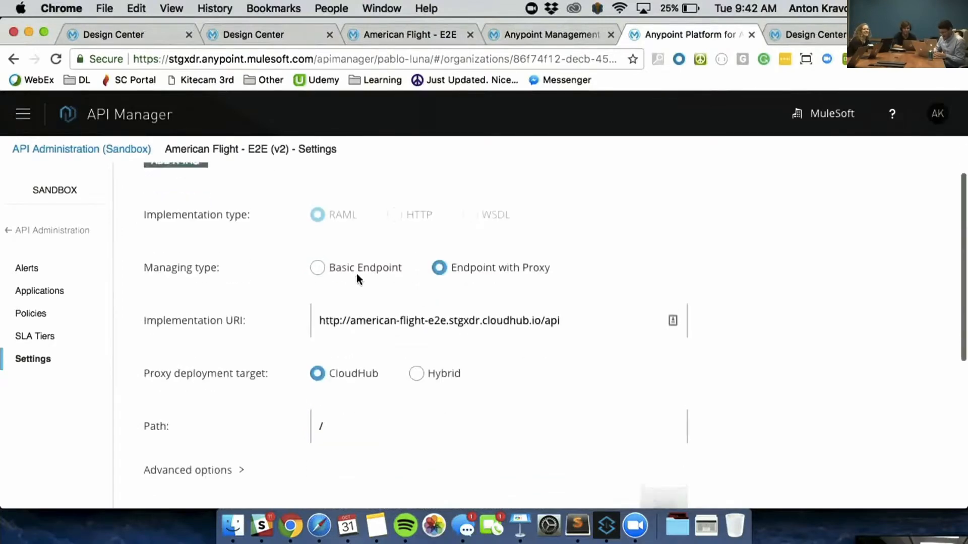
pyautogui.scroll(4, 359, 244)
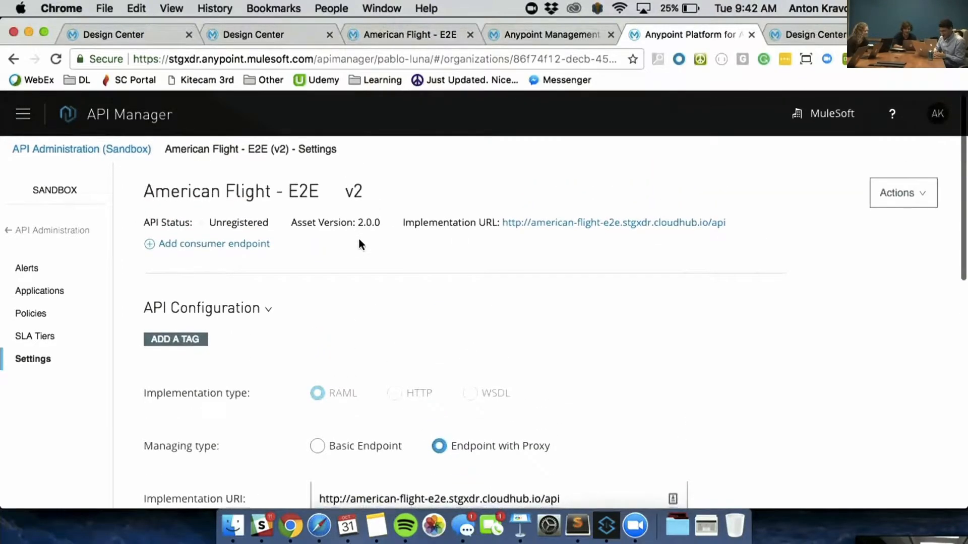
pyautogui.scroll(-6, 359, 244)
pyautogui.scroll(6, 359, 244)
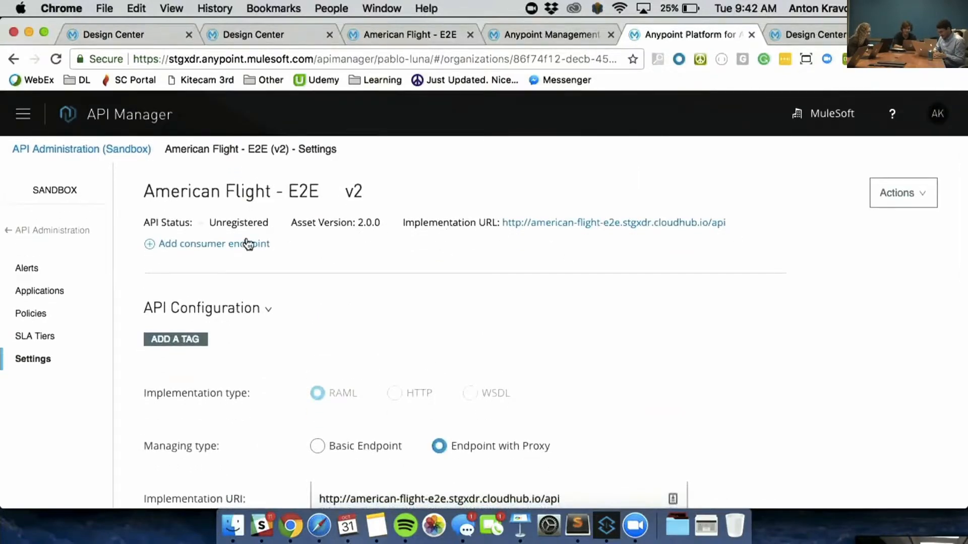
pyautogui.click(215, 246)
pyautogui.scroll(-10, 213, 241)
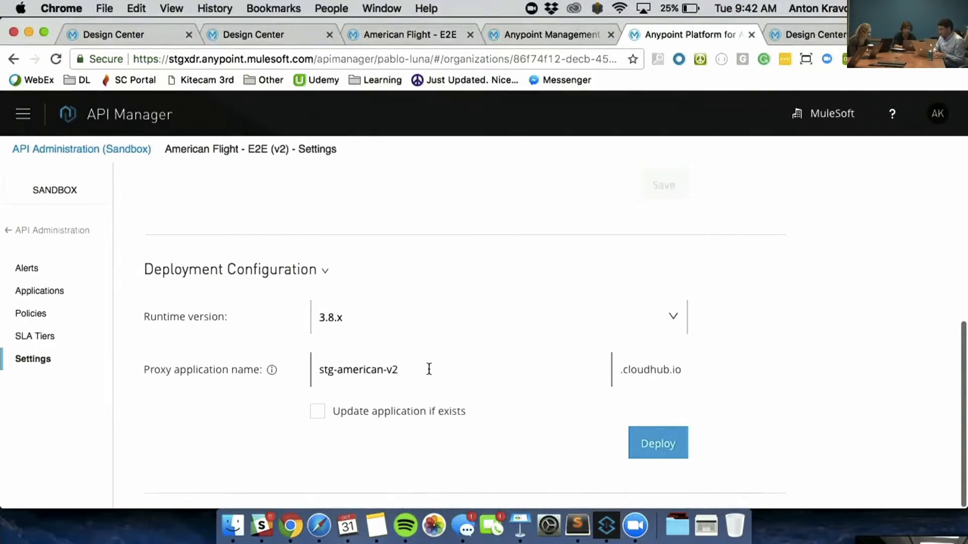
pyautogui.scroll(10, 429, 370)
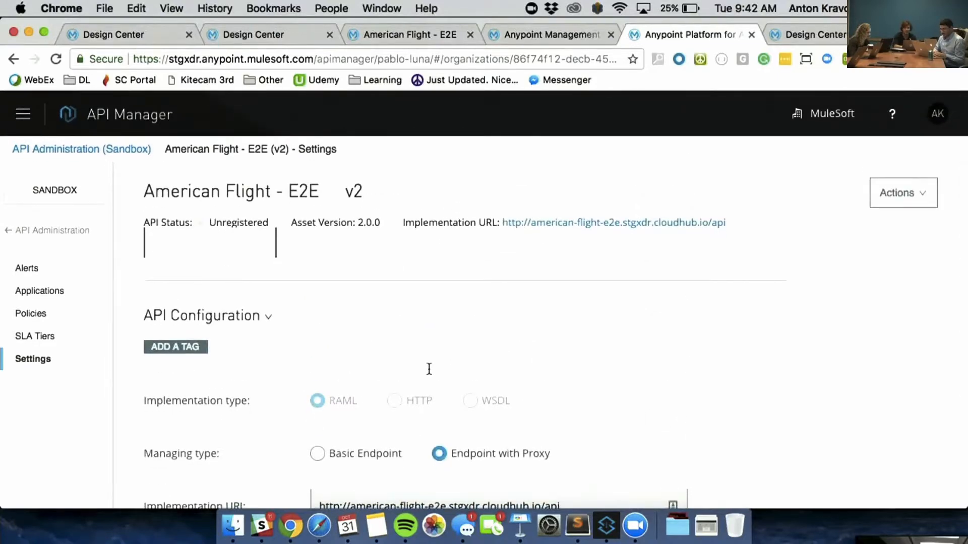
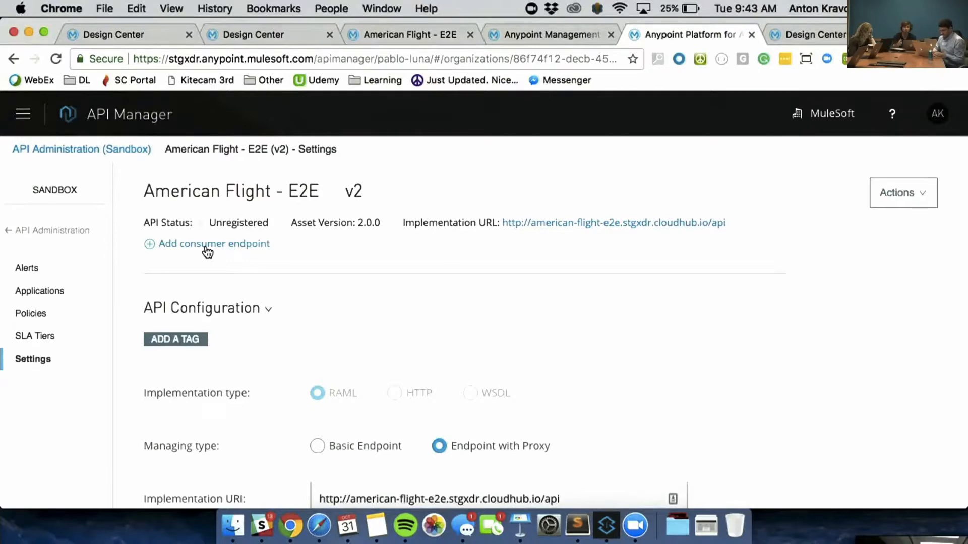
# - Try again to deploy the proxy application to CloudHub and close the deployment dialog
pyautogui.scroll(-10, 492, 384)
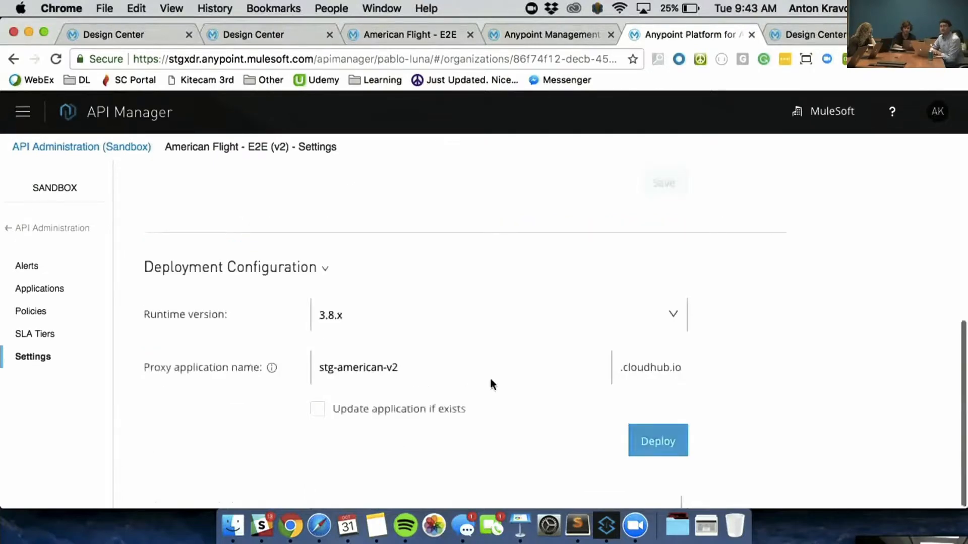
pyautogui.click(661, 440)
pyautogui.click(675, 279)
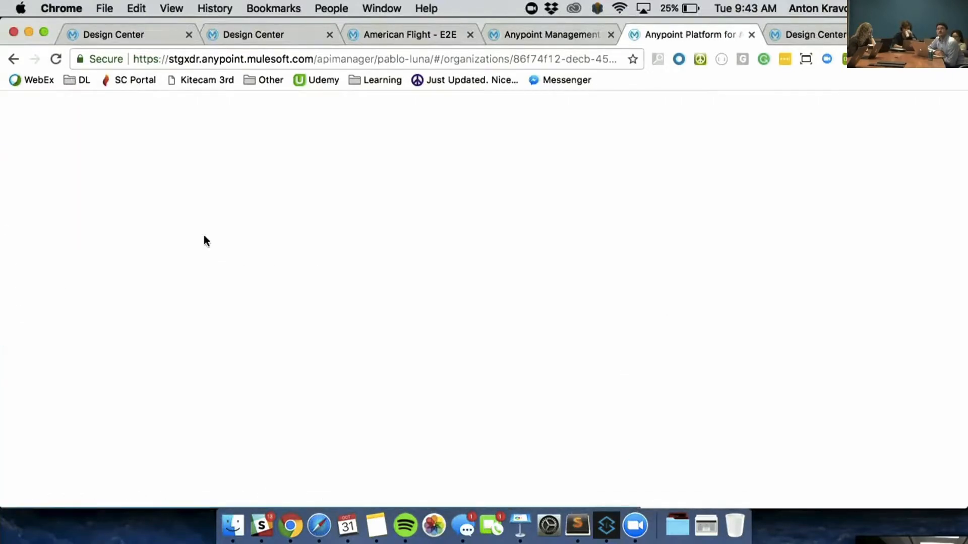
# - Set the deployment runtime version to 3.8.x and enter stg-american-v2 as the proxy application name
pyautogui.scroll(-10, 416, 367)
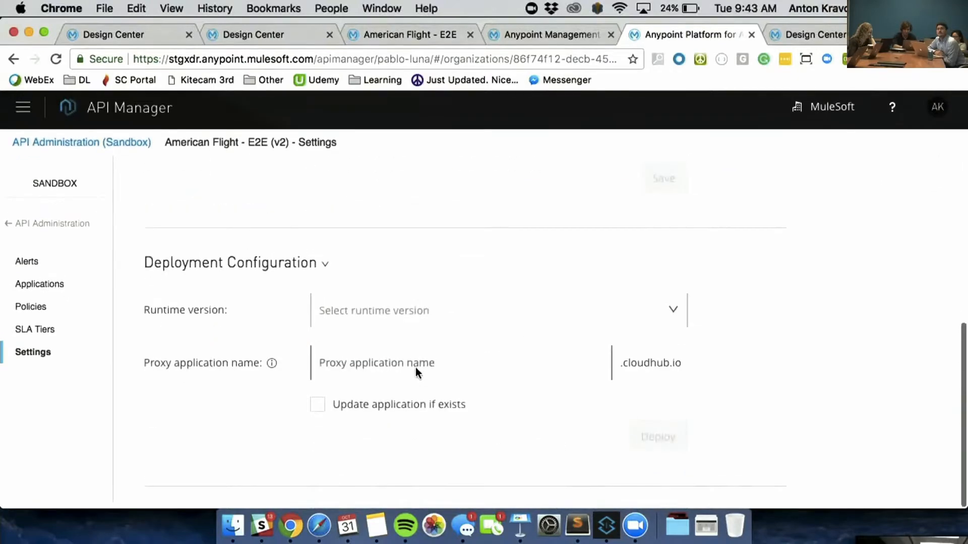
pyautogui.click(415, 322)
pyautogui.click(416, 356)
pyautogui.click(386, 378)
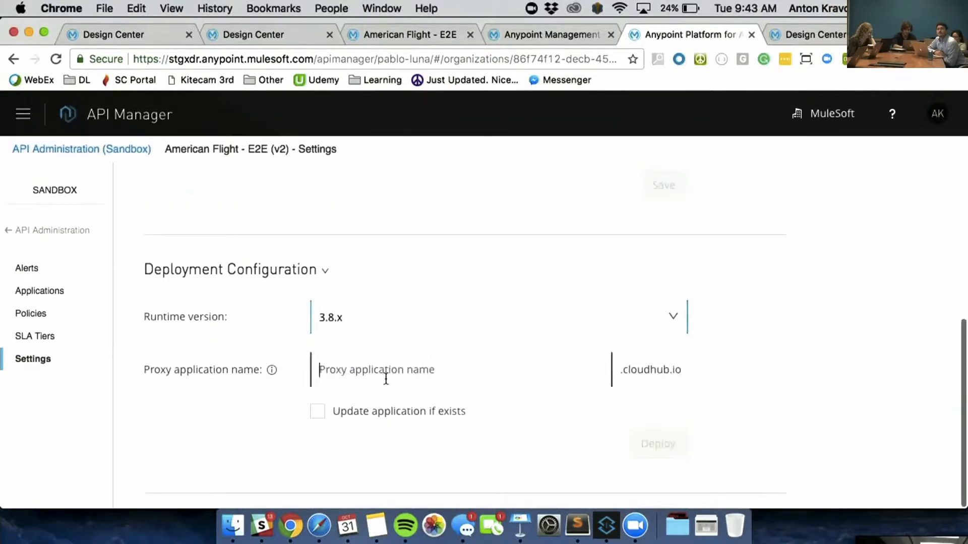
pyautogui.write('stg')
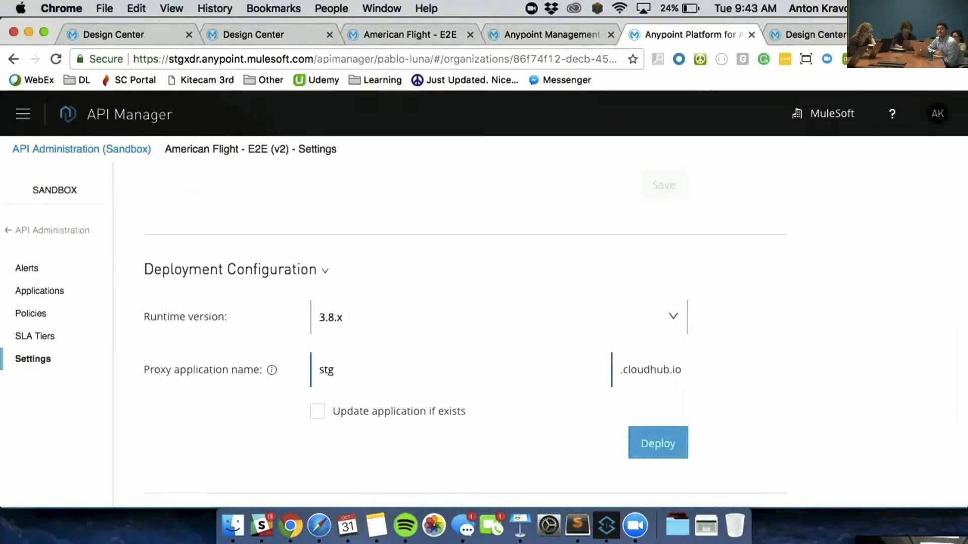
pyautogui.write('-amerinca')
pyautogui.press('BackSpace')
pyautogui.press('BackSpace')
pyautogui.press('BackSpace')
pyautogui.write('can-v2')
# - Examine the API configuration, including its advanced options, alongside the deployment settings
pyautogui.scroll(5, 508, 352)
pyautogui.scroll(-3, 507, 353)
pyautogui.scroll(4, 508, 353)
pyautogui.scroll(-8, 508, 353)
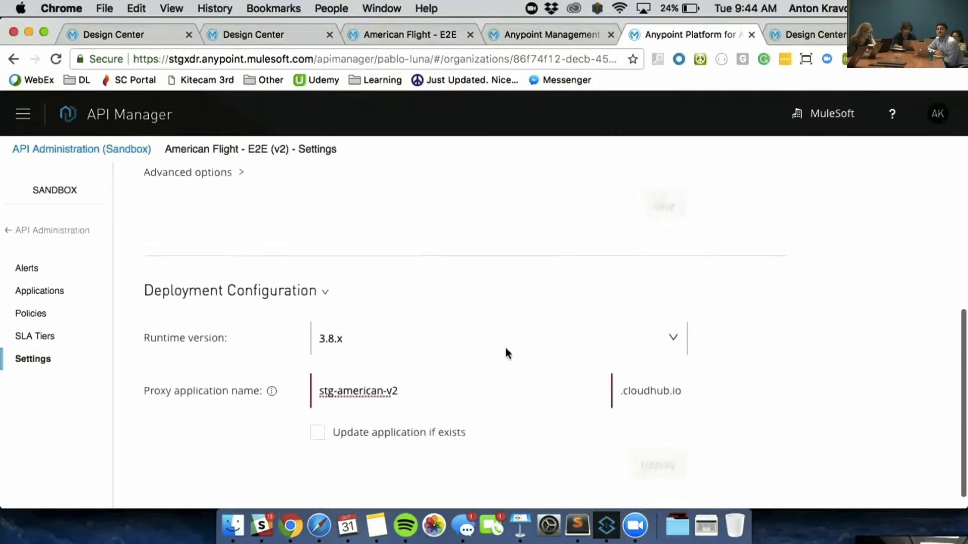
pyautogui.scroll(3, 507, 352)
pyautogui.click(235, 312)
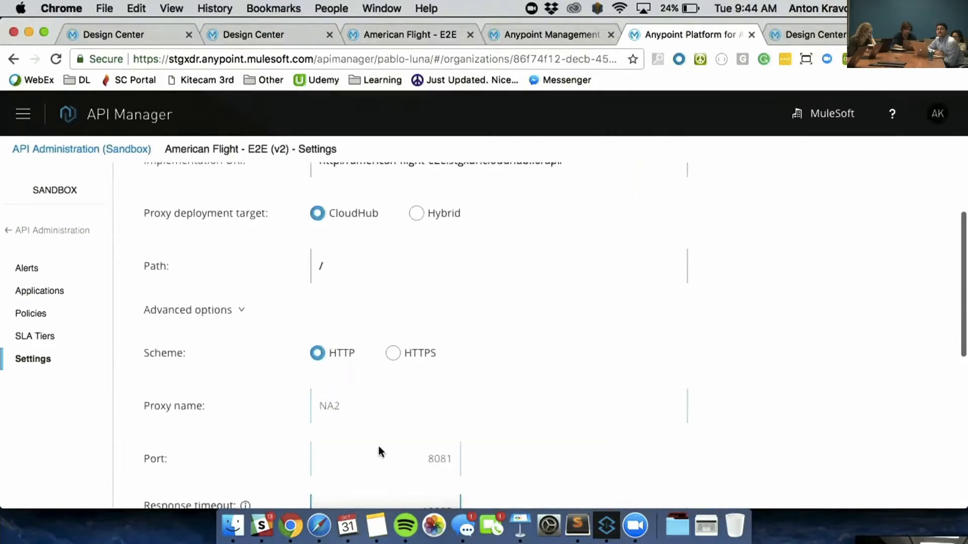
pyautogui.scroll(6, 378, 449)
pyautogui.scroll(-10, 378, 448)
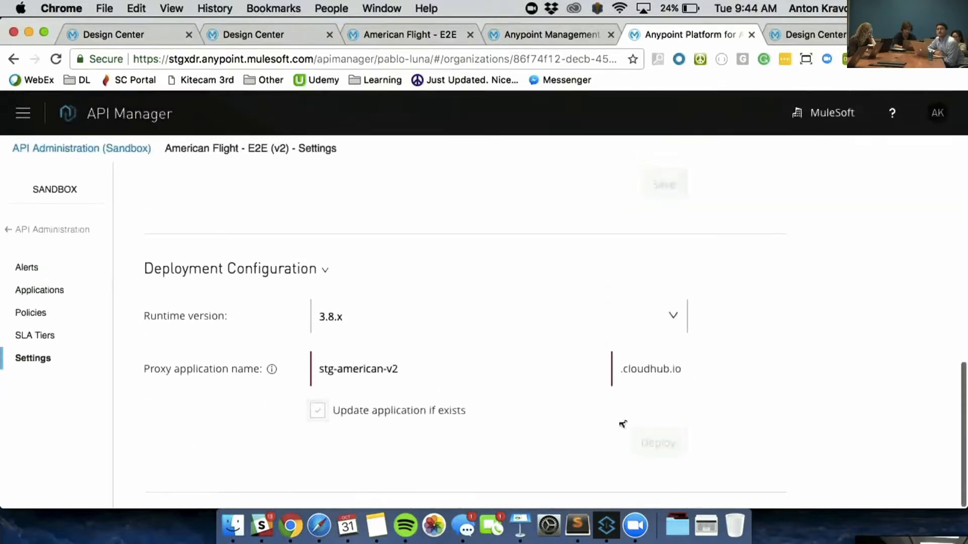
# - Change the proxy application name to stg-american-v3, deploy it to CloudHub and close the deployment dialog
pyautogui.click(424, 372)
pyautogui.press('BackSpace')
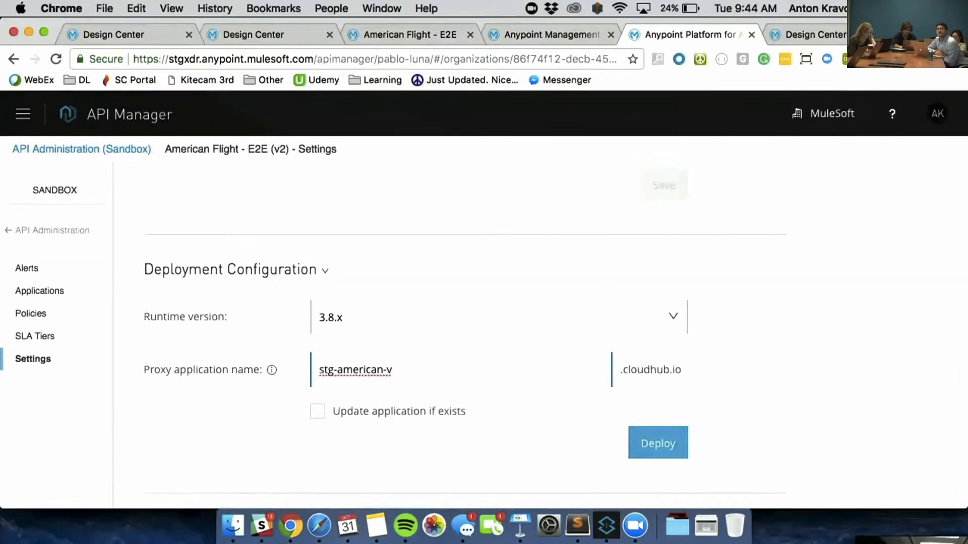
pyautogui.write('3')
pyautogui.click(657, 443)
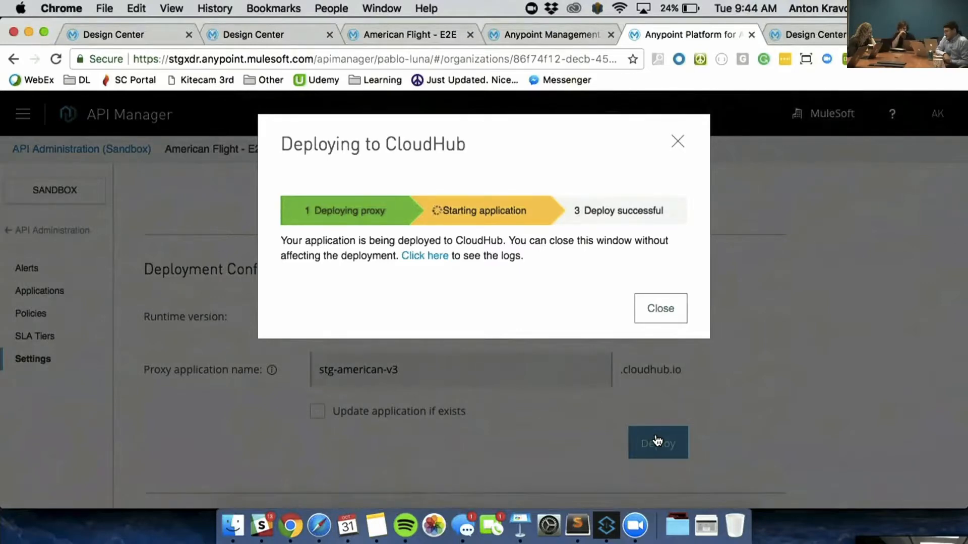
pyautogui.click(676, 143)
# - Copy the proxy application name stg-american-v3 and paste it into a new consumer endpoint for the API
pyautogui.moveTo(401, 371); pyautogui.dragTo(287, 367)
pyautogui.press('super+c')
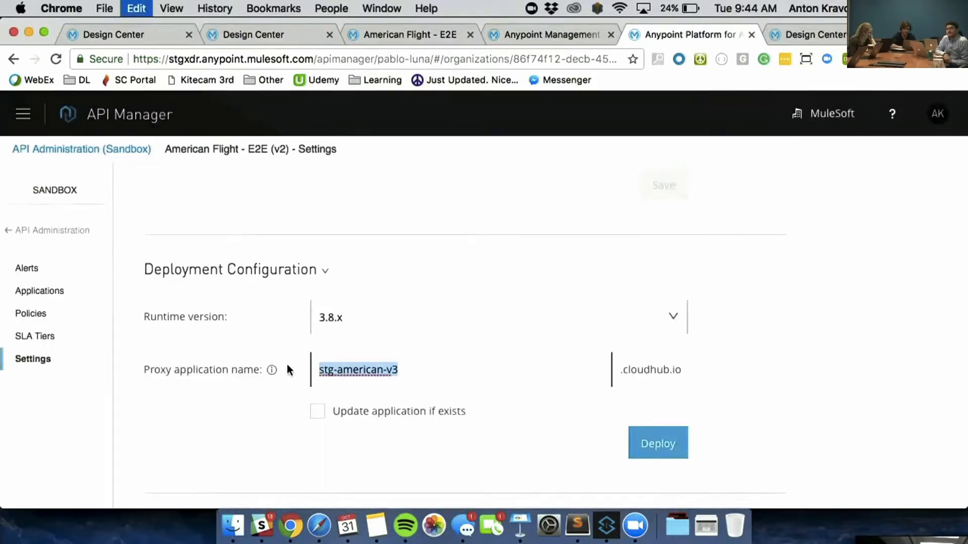
pyautogui.scroll(3, 425, 231)
pyautogui.scroll(6, 425, 231)
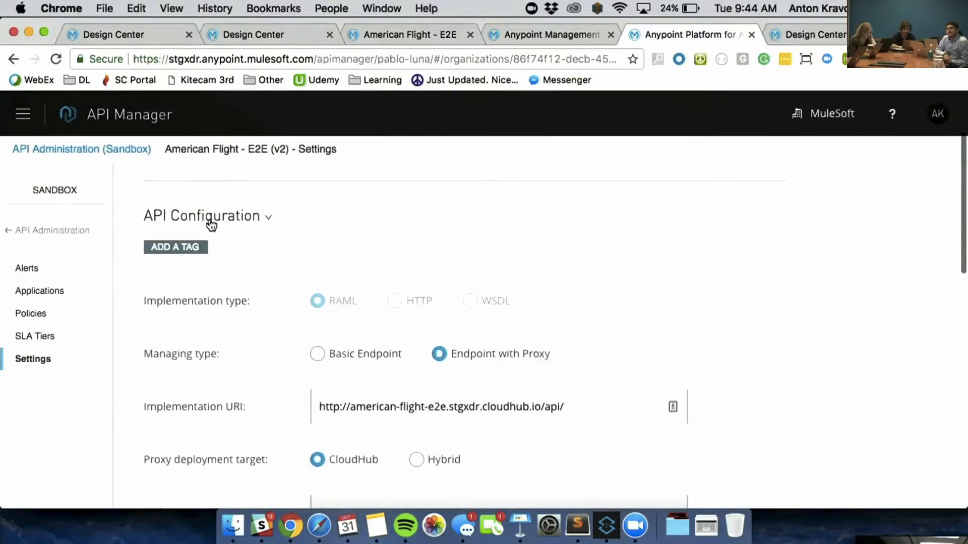
pyautogui.scroll(3, 238, 222)
pyautogui.click(186, 244)
pyautogui.press('super+v')
pyautogui.write('http:')
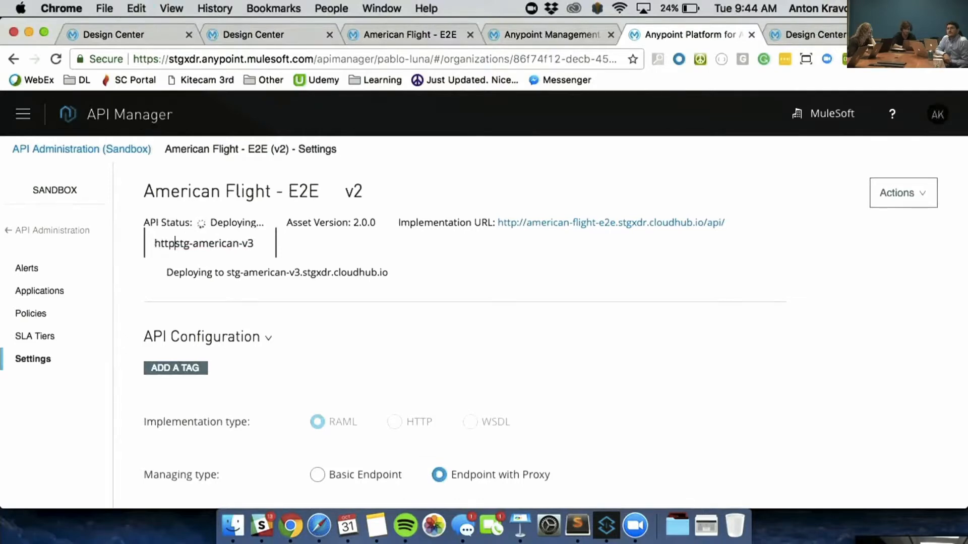
pyautogui.write('//')
pyautogui.press('super+Right')
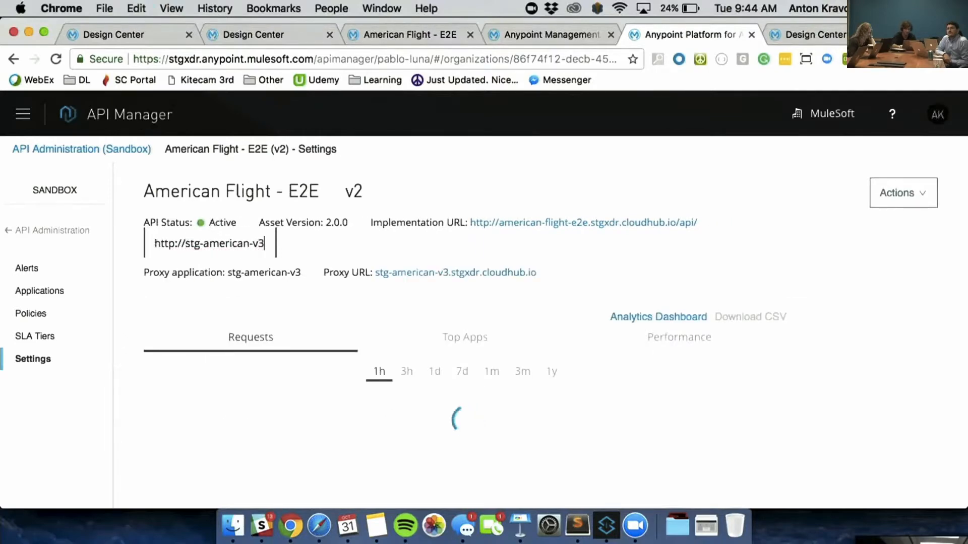
pyautogui.write('.clound')
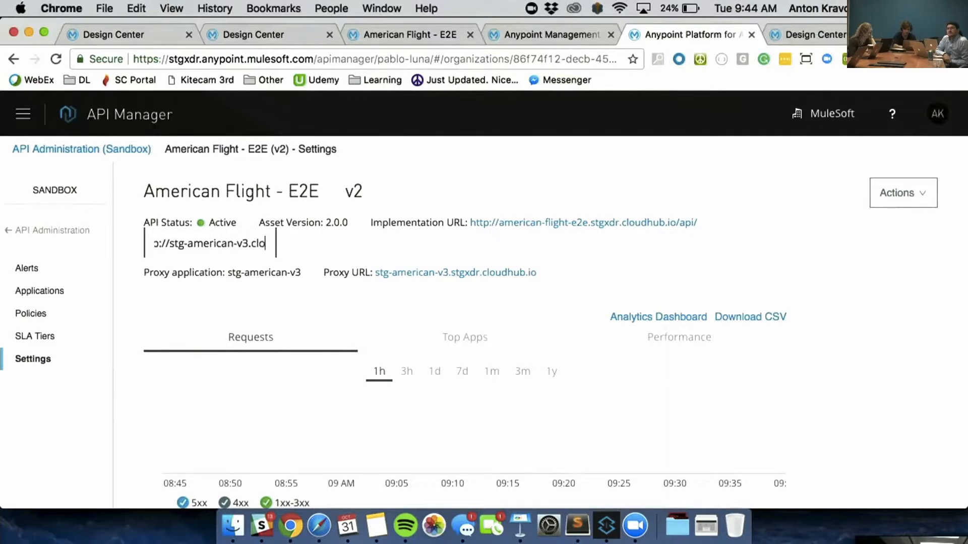
pyautogui.press('BackSpace')
pyautogui.press('BackSpace')
pyautogui.write('d')
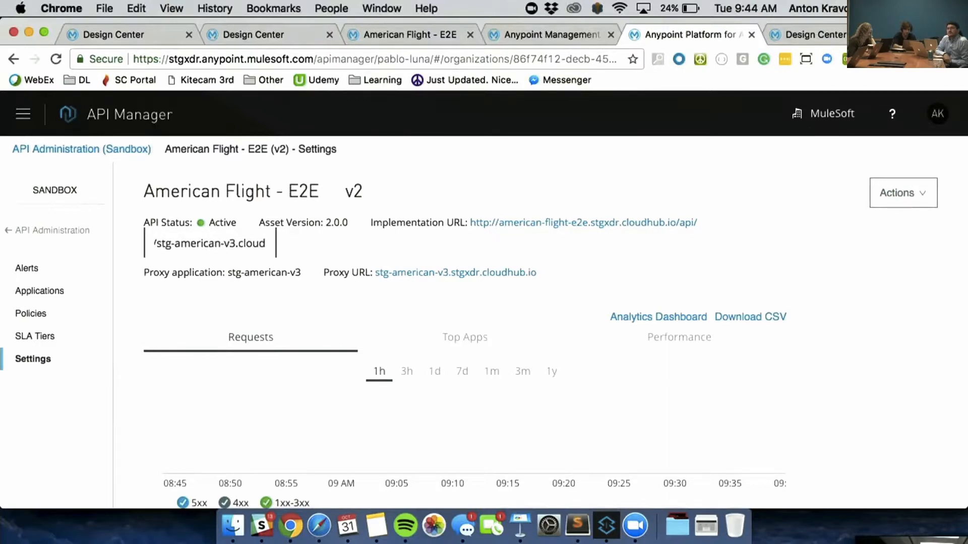
pyautogui.write('hub.io')
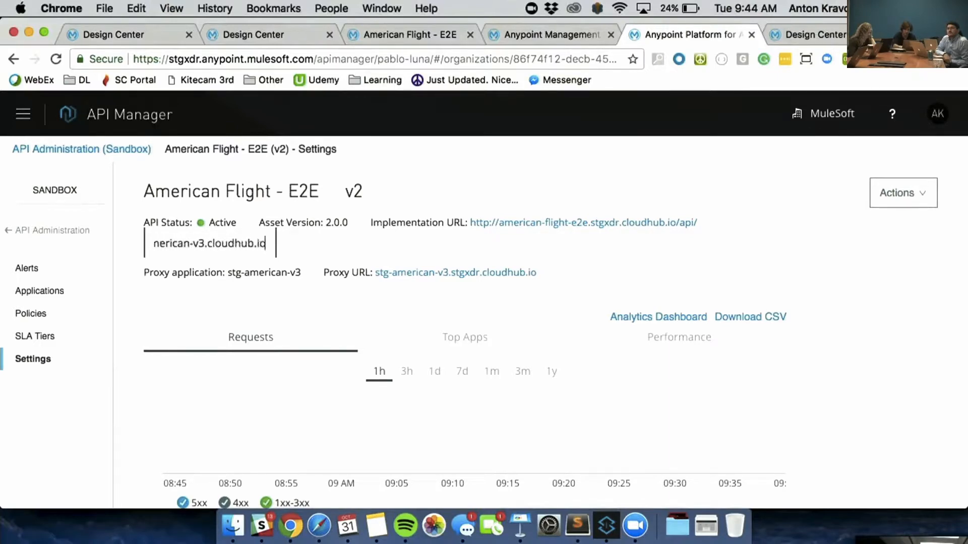
pyautogui.write('/')
pyautogui.press('Return')
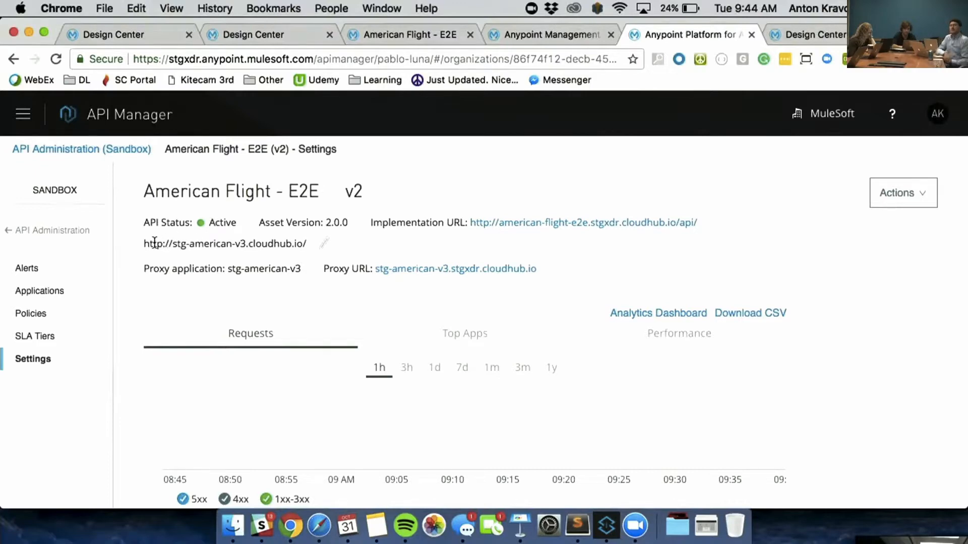
pyautogui.scroll(-10, 236, 285)
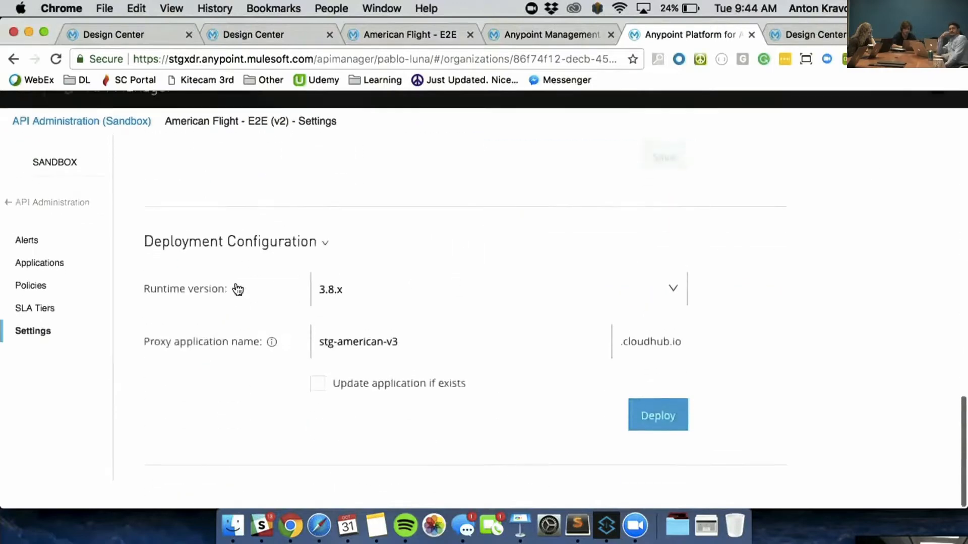
pyautogui.moveTo(417, 369); pyautogui.dragTo(316, 275)
pyautogui.scroll(10, 314, 281)
pyautogui.scroll(3, 314, 281)
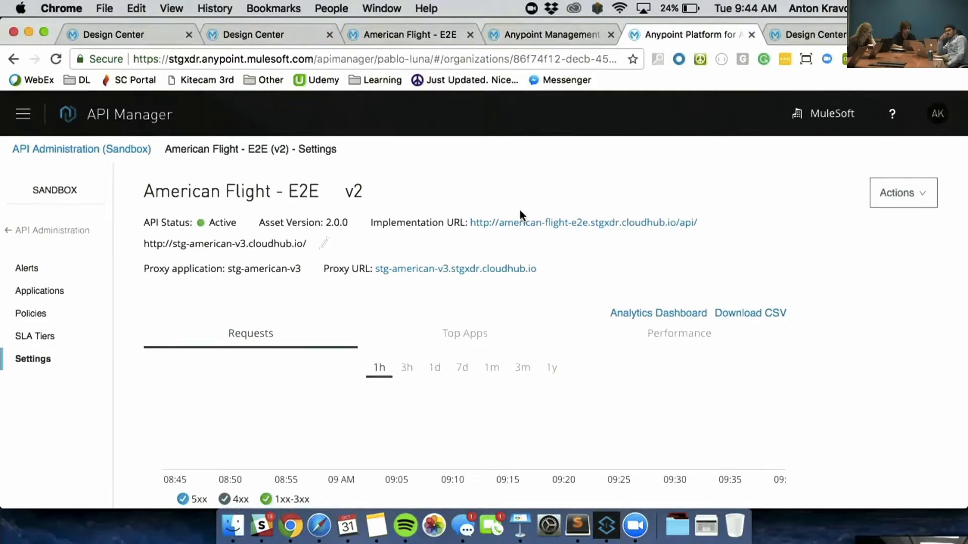
pyautogui.moveTo(539, 269); pyautogui.dragTo(374, 272)
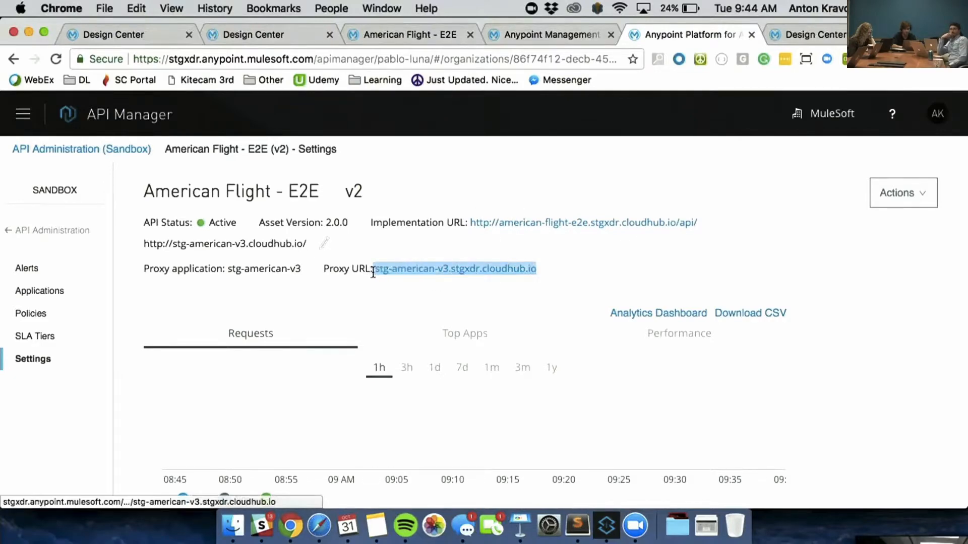
pyautogui.press('super+c')
pyautogui.click(324, 244)
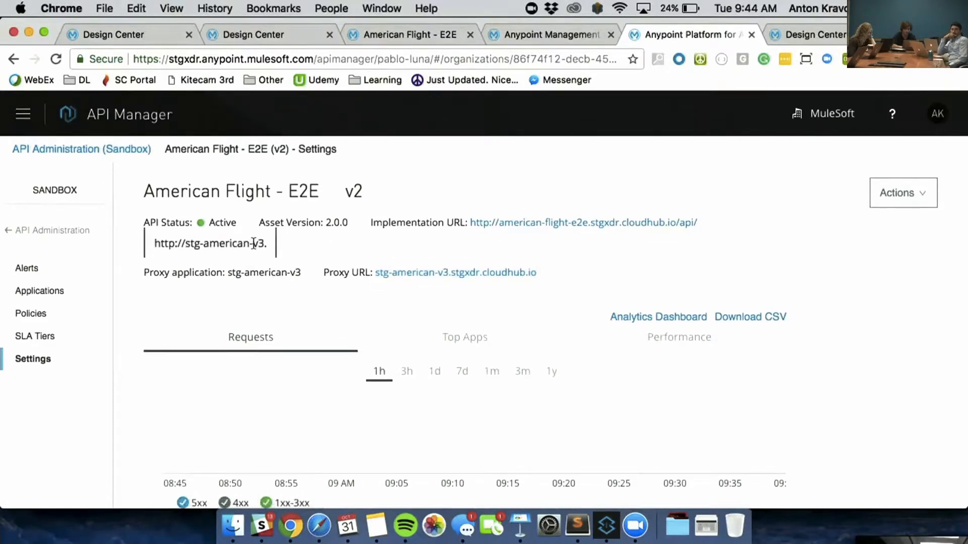
pyautogui.moveTo(185, 243); pyautogui.dragTo(355, 242)
pyautogui.press('super+v')
pyautogui.write('/')
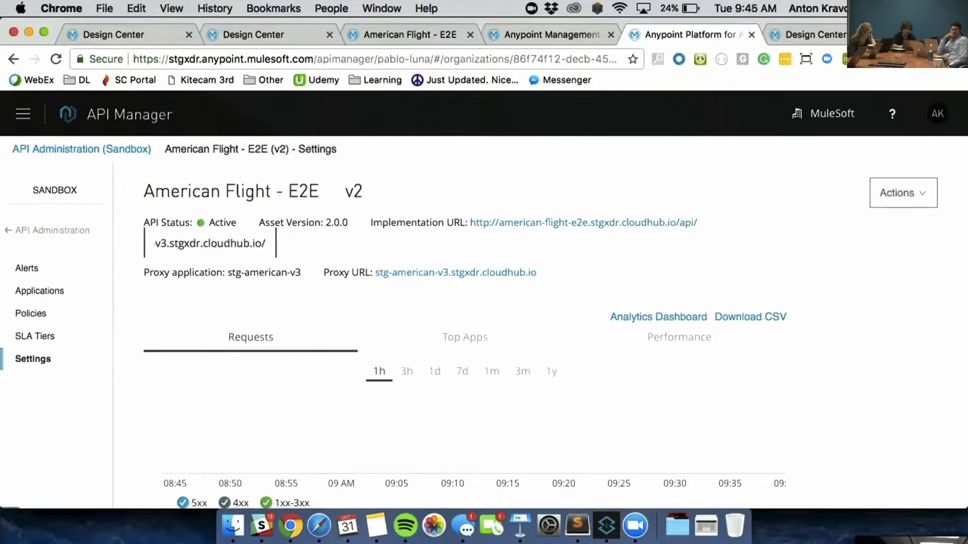
pyautogui.press('Return')
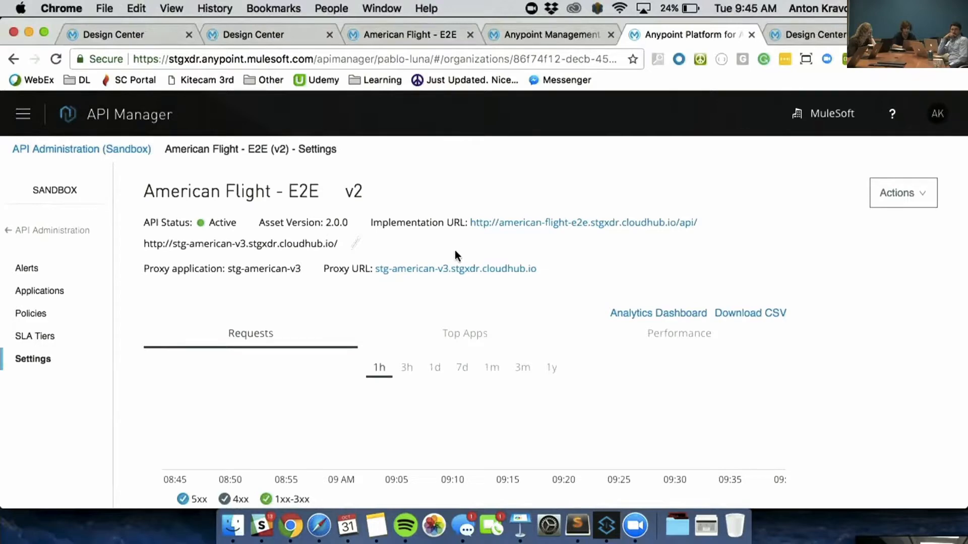
# - View the American Flight API in Exchange and open the GET method of its /flights resource
pyautogui.click(890, 193)
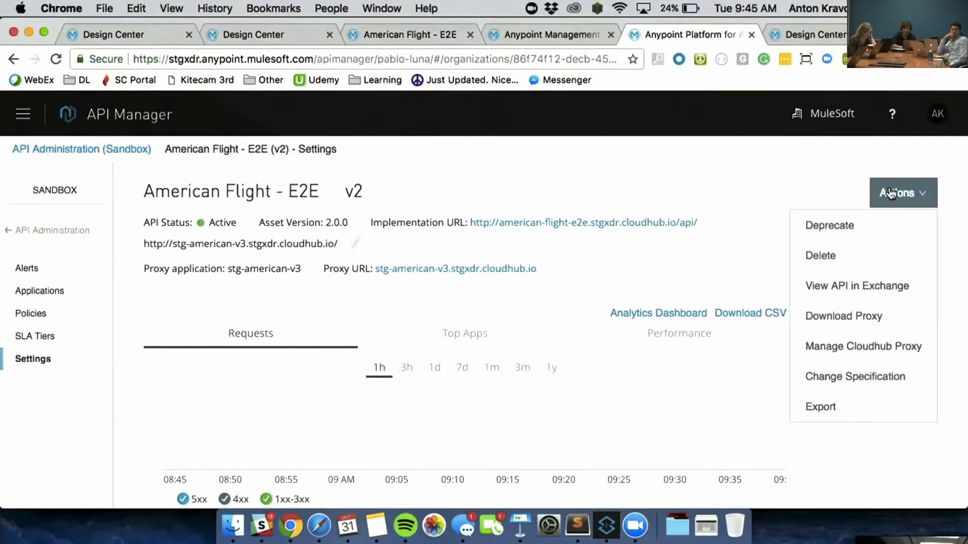
pyautogui.click(847, 297)
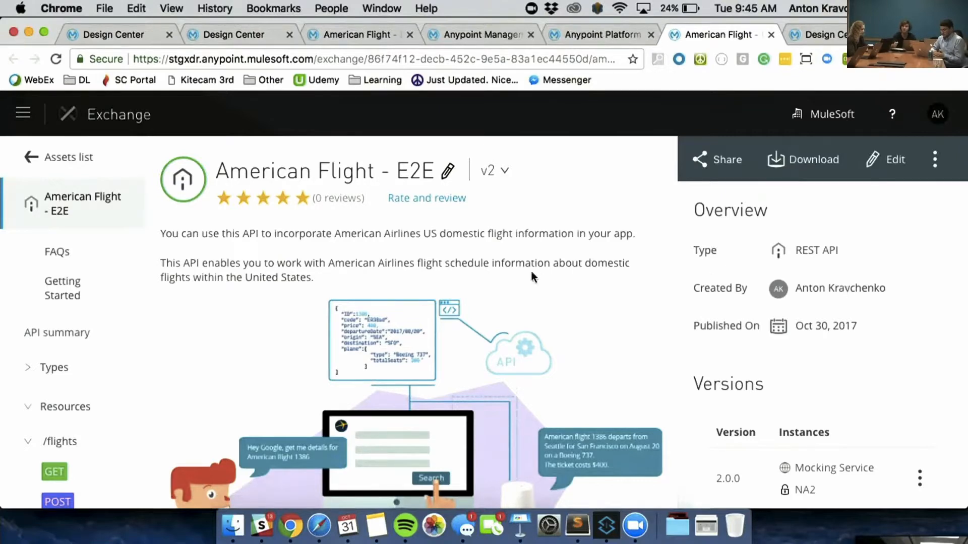
pyautogui.click(67, 474)
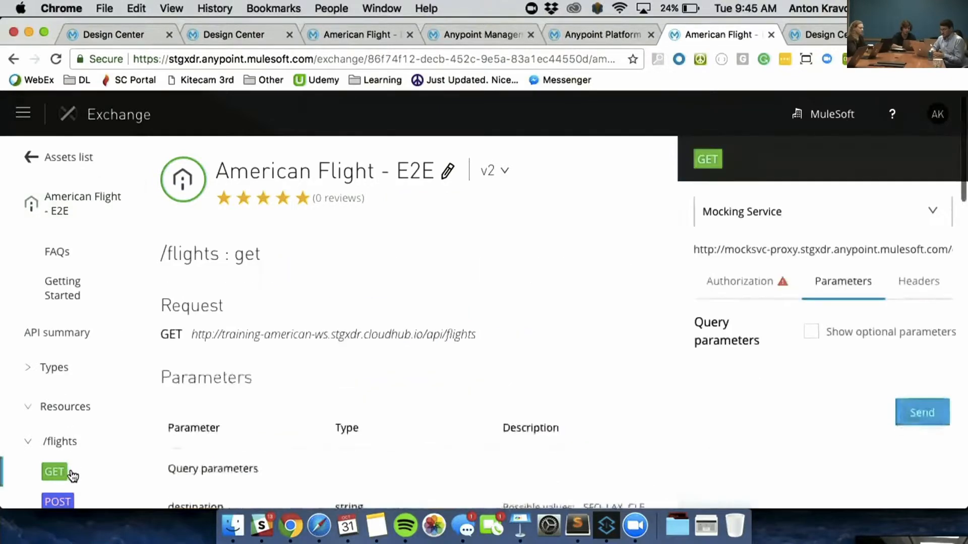
# - Select the NA2 instance for the /flights GET request, and reopen the list of available instances
pyautogui.click(792, 220)
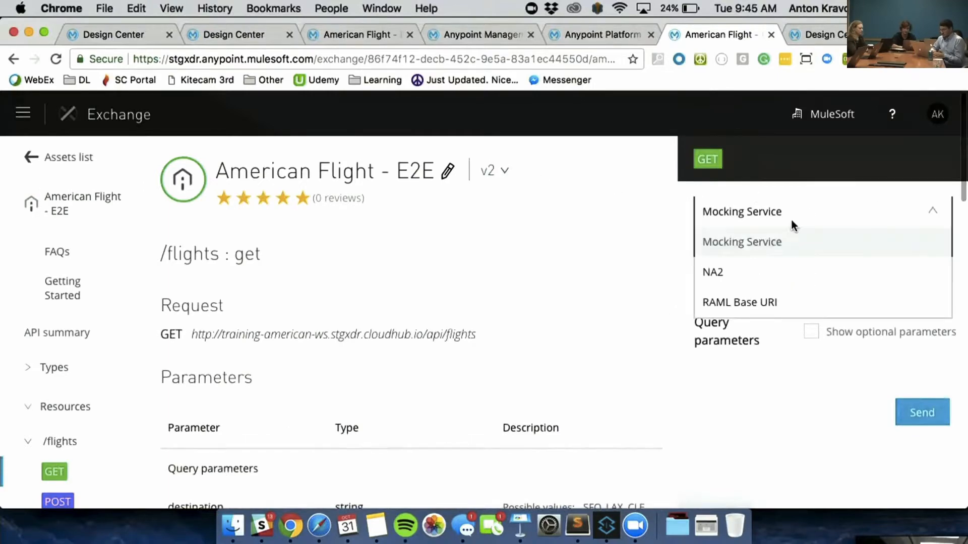
pyautogui.click(774, 273)
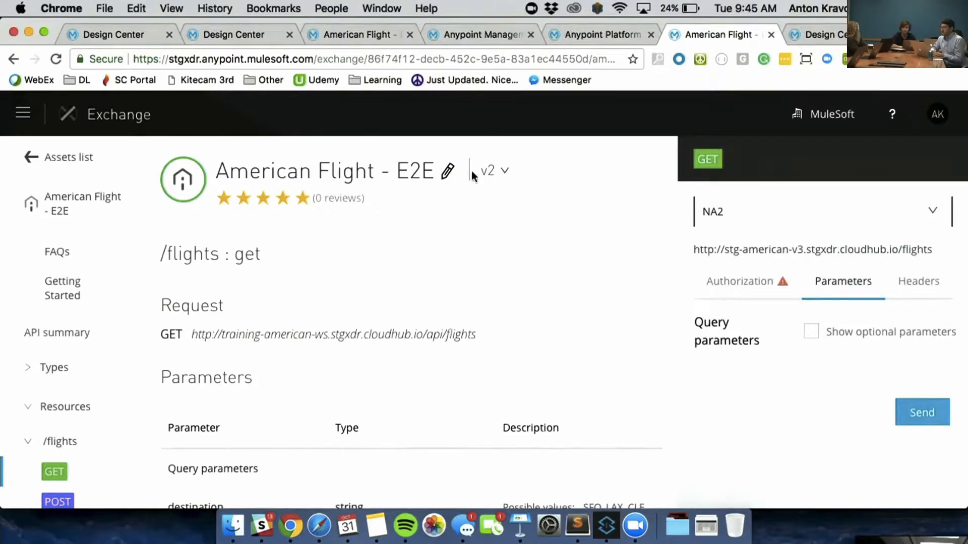
pyautogui.click(787, 216)
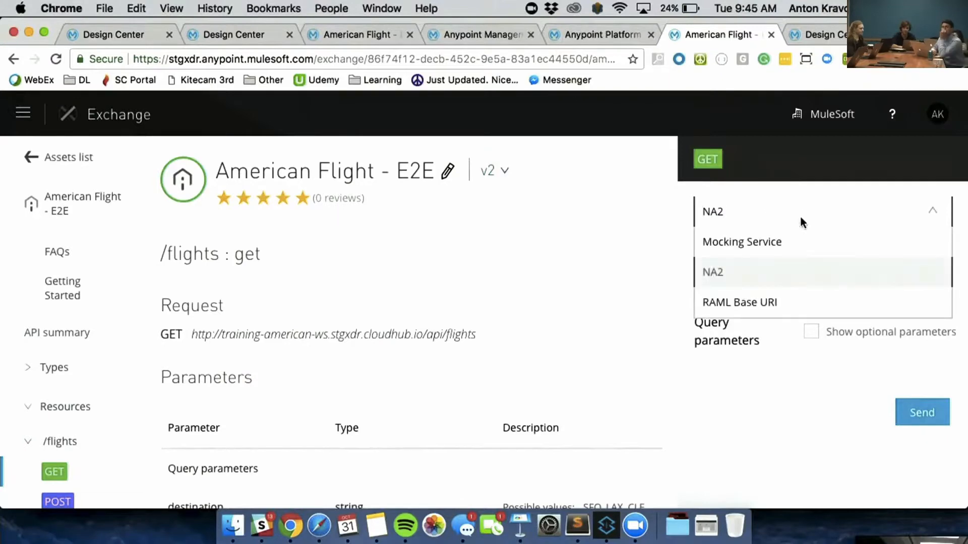
# - Send the /flights GET request to the NA2 instance and review the response, along with the API's selectable versions and instances
pyautogui.click(737, 278)
pyautogui.click(913, 418)
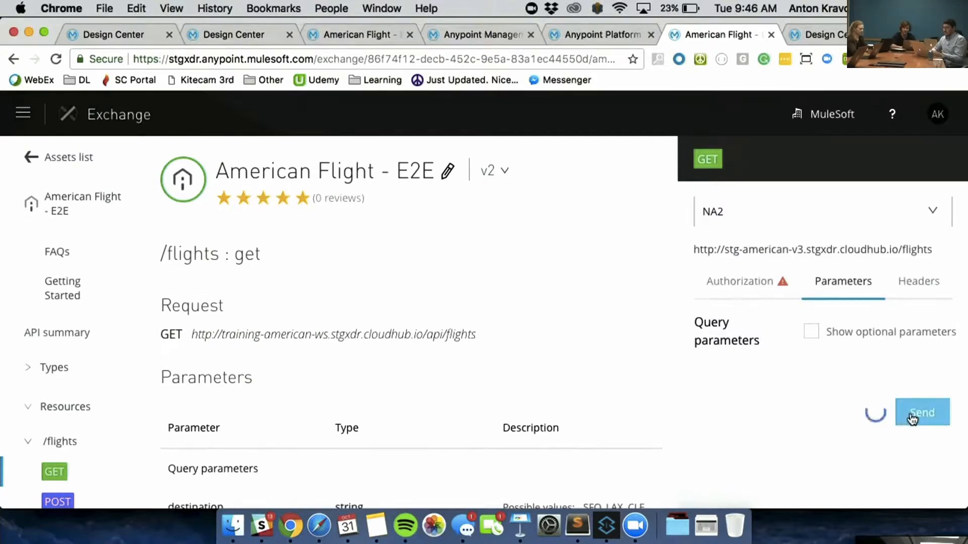
pyautogui.scroll(-6, 911, 416)
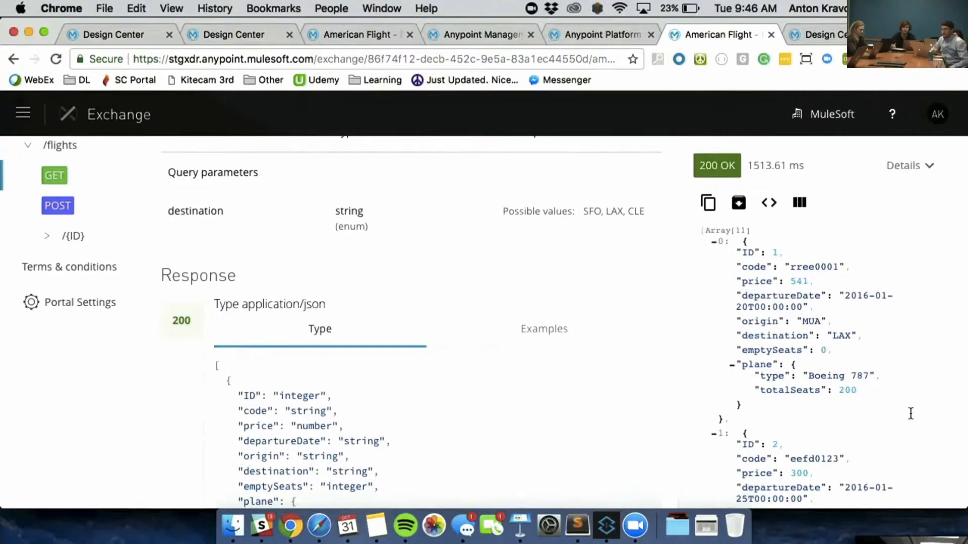
pyautogui.scroll(6, 910, 413)
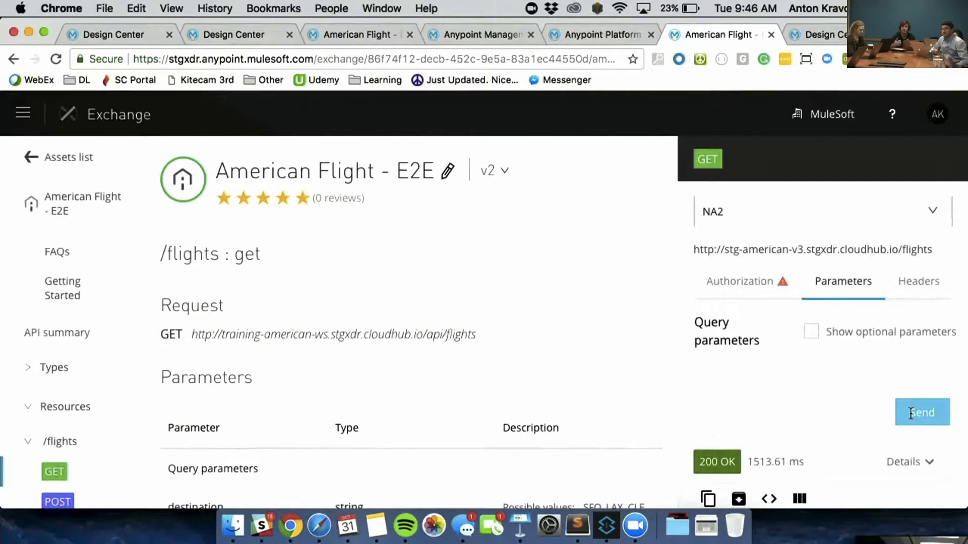
pyautogui.click(498, 175)
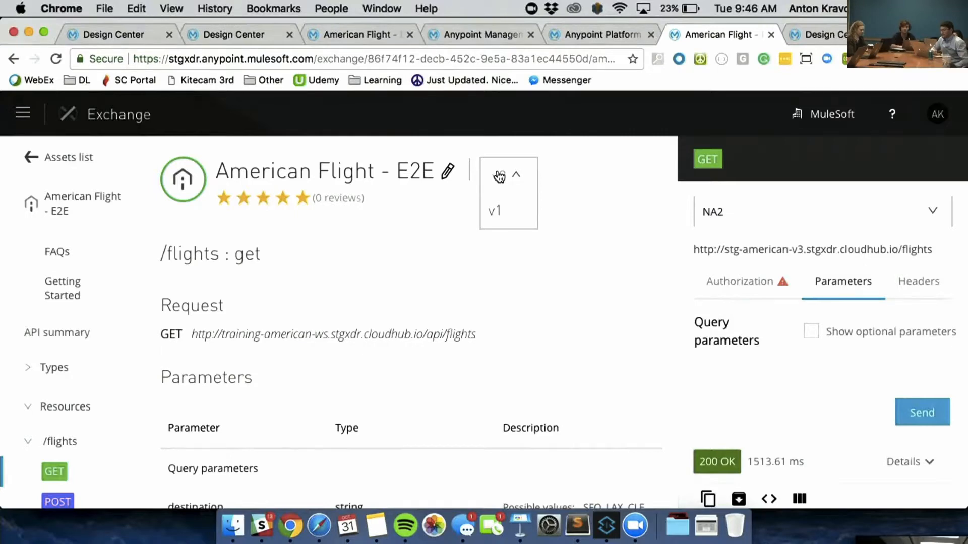
pyautogui.click(781, 223)
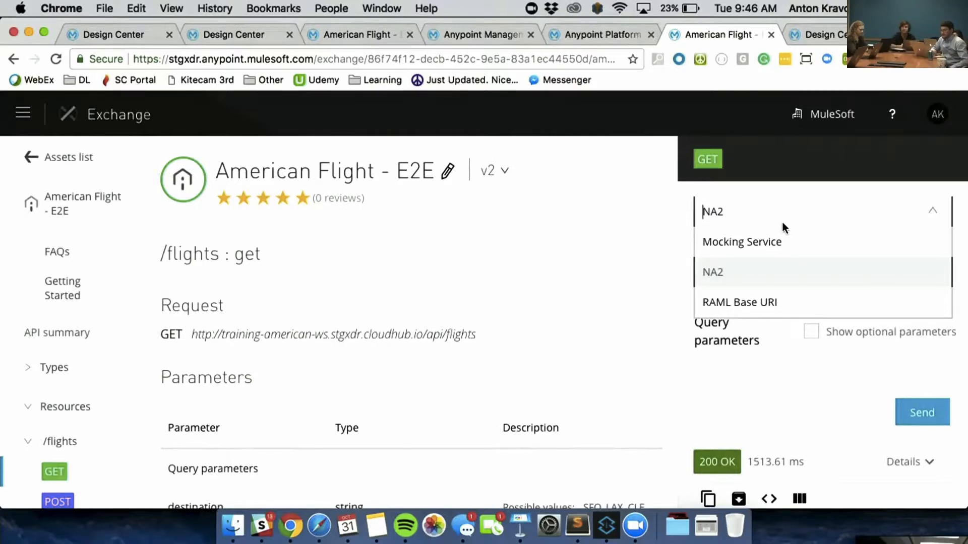
# - Return to API Manager and switch the environment from Sandbox to Production
pyautogui.click(633, 34)
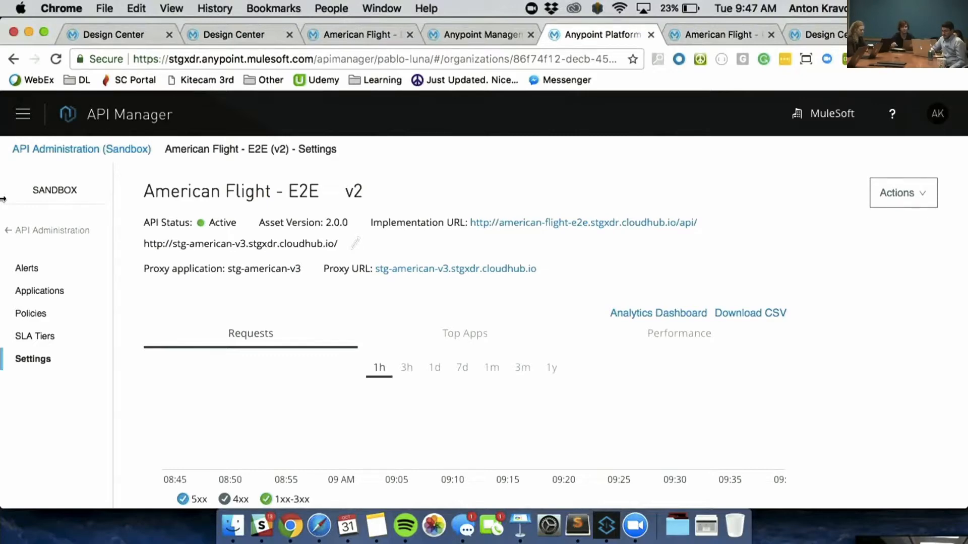
pyautogui.click(20, 200)
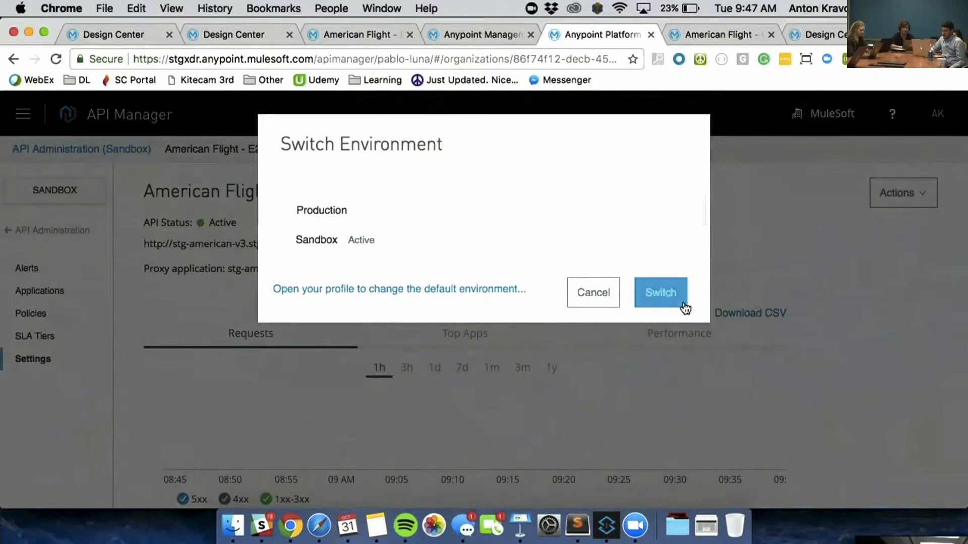
pyautogui.click(661, 293)
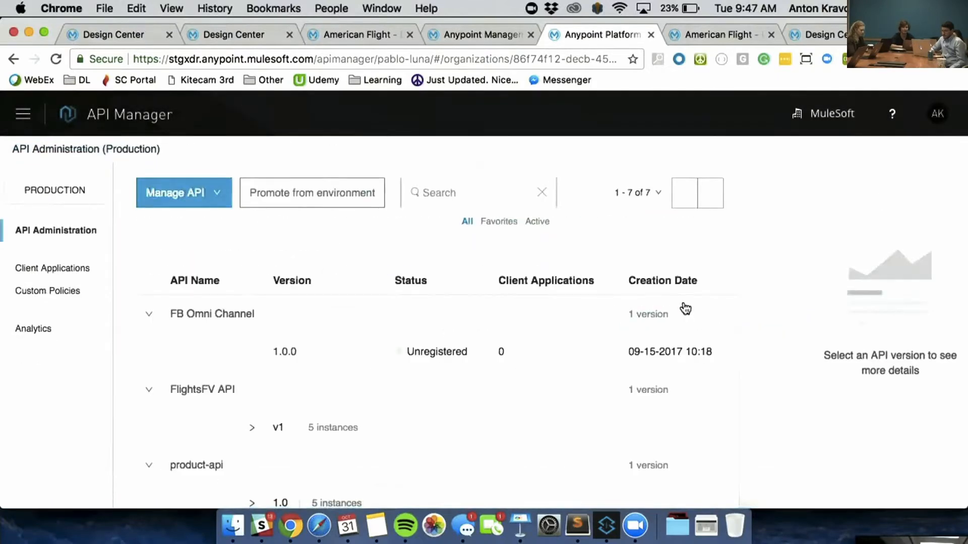
# - Promote American Flight - E2E v2, proxy NA2, from Sandbox to Production, including policies, SLAs, alerts and API configuration
pyautogui.click(353, 193)
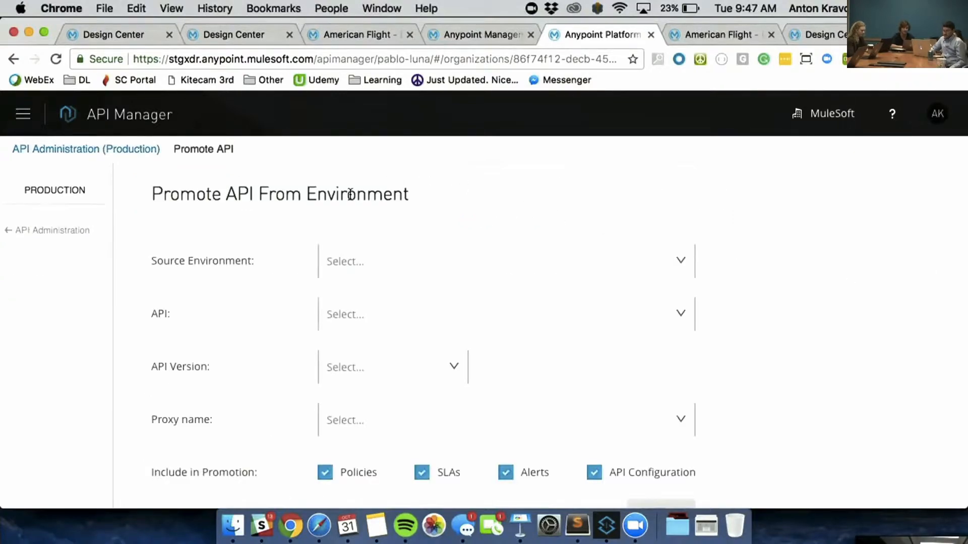
pyautogui.click(594, 260)
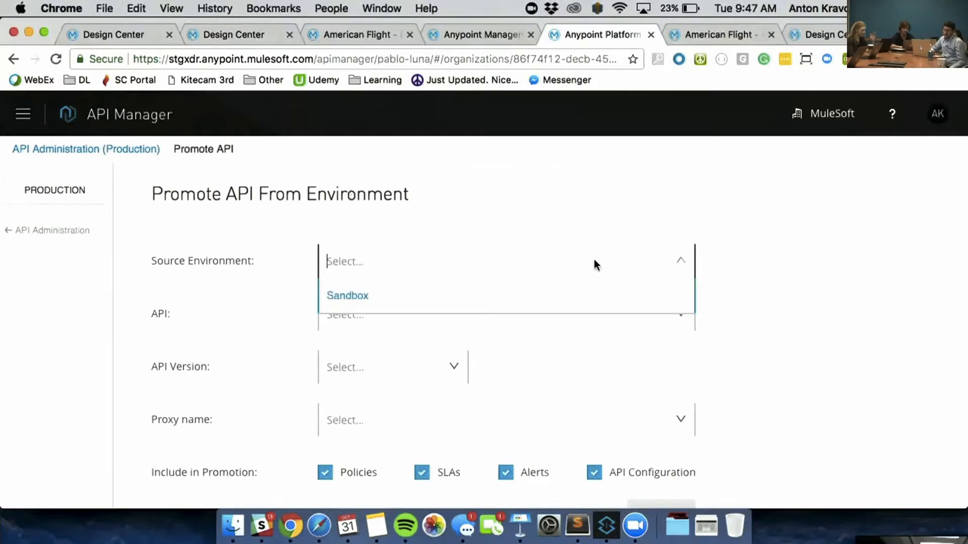
pyautogui.click(450, 295)
pyautogui.click(439, 309)
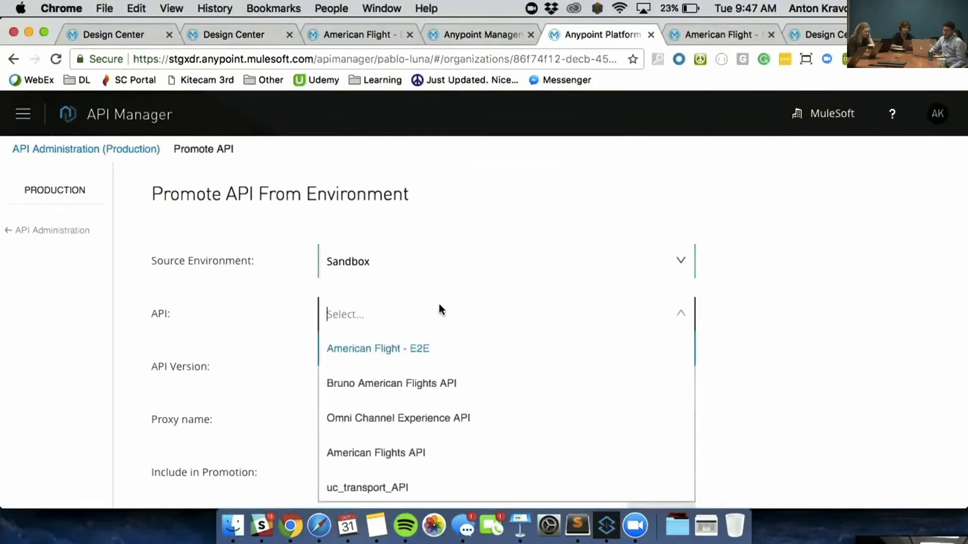
pyautogui.click(417, 348)
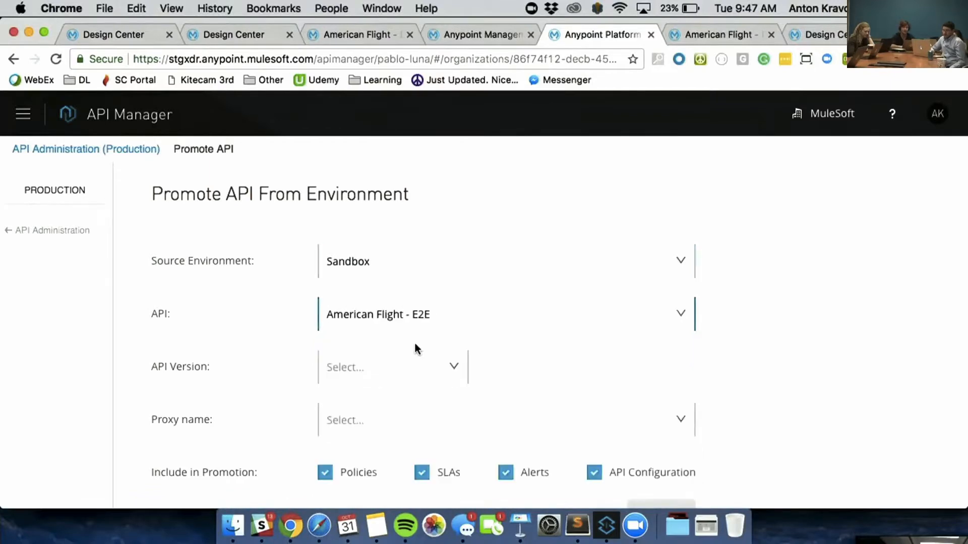
pyautogui.click(412, 358)
pyautogui.click(380, 397)
pyautogui.scroll(-2, 485, 361)
pyautogui.click(477, 372)
pyautogui.click(417, 413)
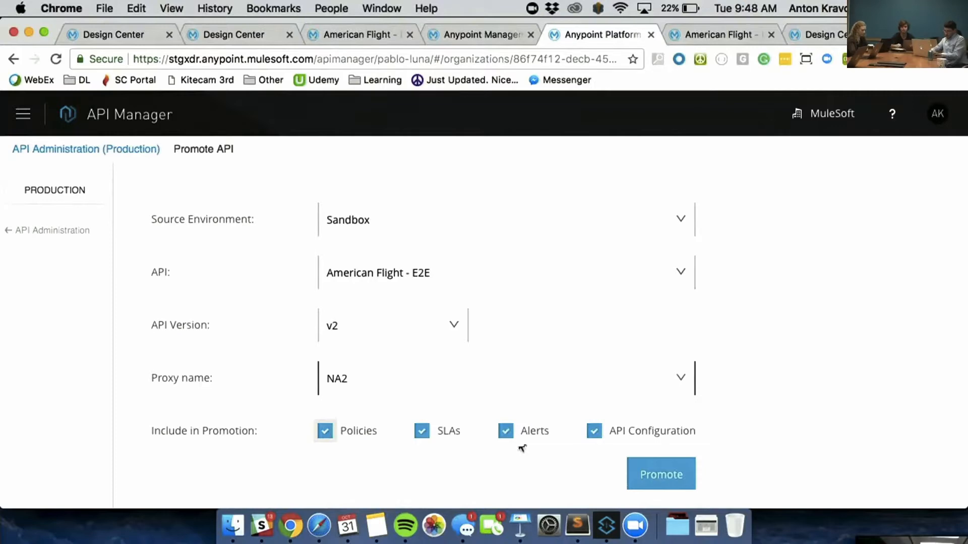
pyautogui.click(655, 471)
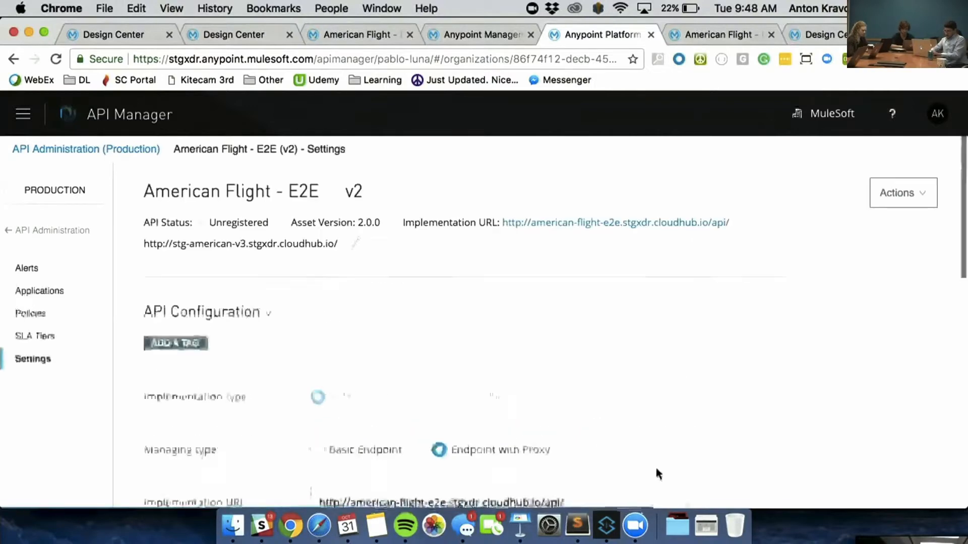
# - In the production deployment configuration, choose runtime version 3.8.x and name the proxy application prod-american-v3
pyautogui.scroll(-5, 655, 474)
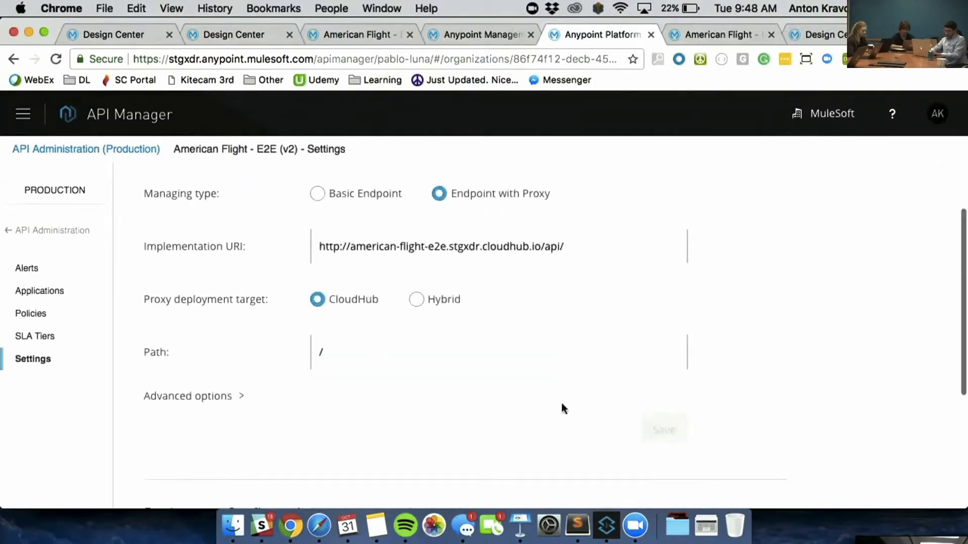
pyautogui.scroll(-4, 497, 375)
pyautogui.click(395, 330)
pyautogui.click(391, 362)
pyautogui.click(411, 378)
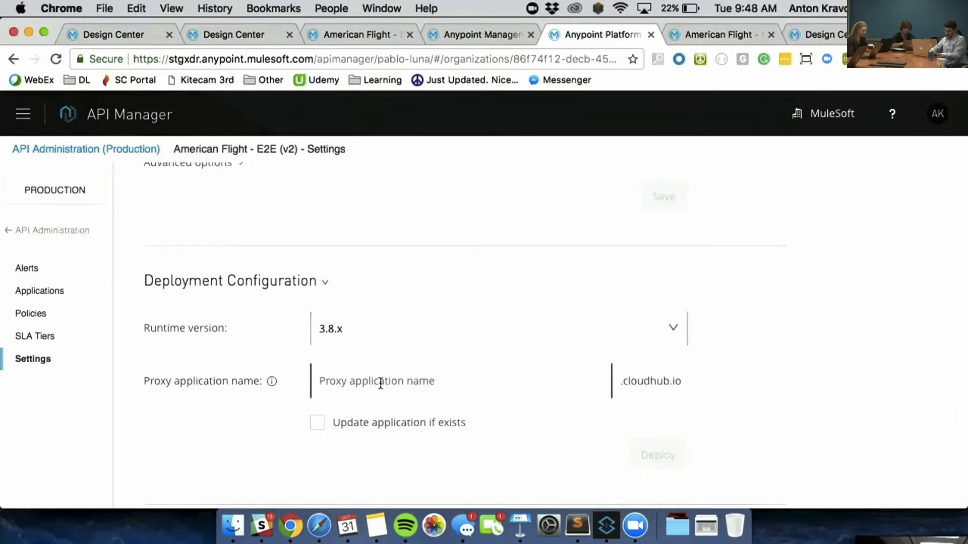
pyautogui.write('pr')
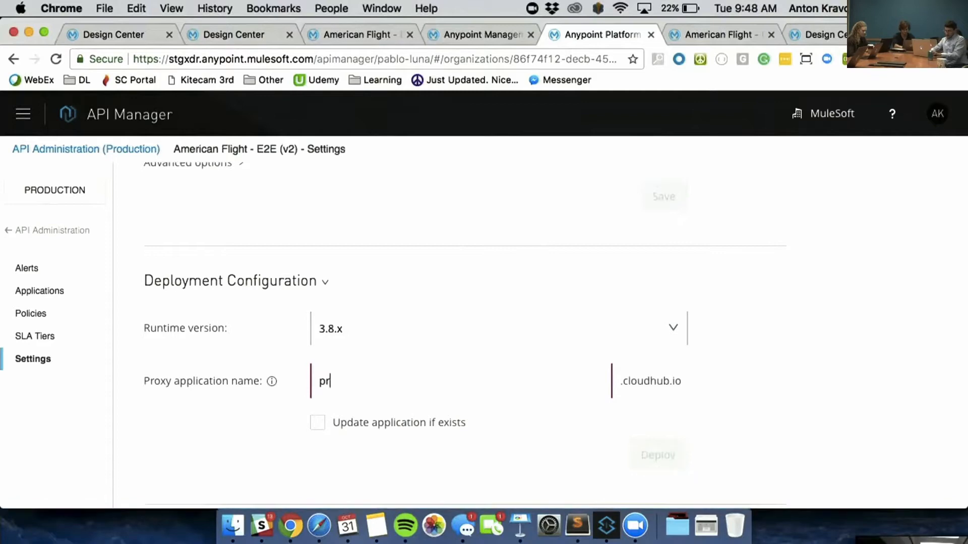
pyautogui.write('od-amer')
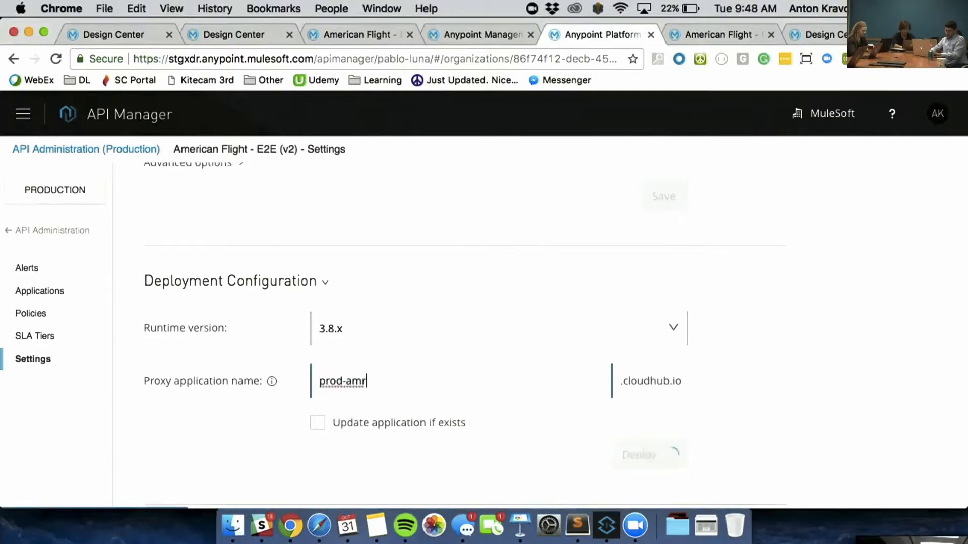
pyautogui.write('icna')
pyautogui.press('BackSpace')
pyautogui.press('BackSpace')
pyautogui.write('can')
pyautogui.press('BackSpace')
pyautogui.press('BackSpace')
pyautogui.press('BackSpace')
pyautogui.press('BackSpace')
pyautogui.write('can')
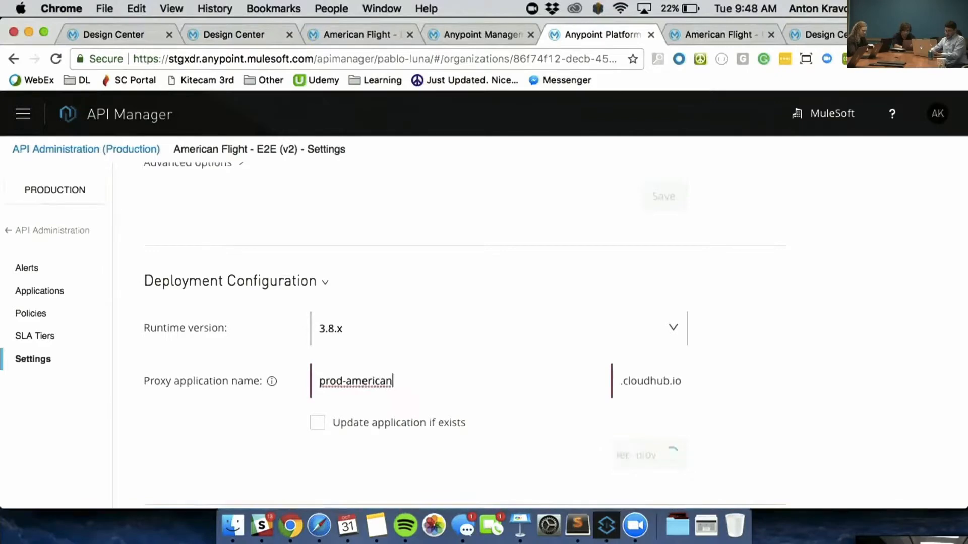
pyautogui.write('-v3')
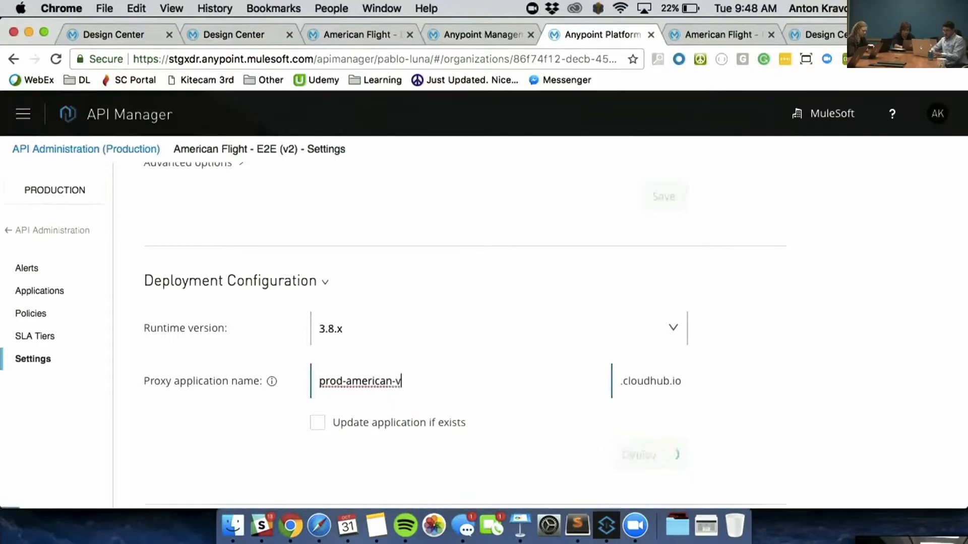
pyautogui.press('BackSpace')
pyautogui.write('4')
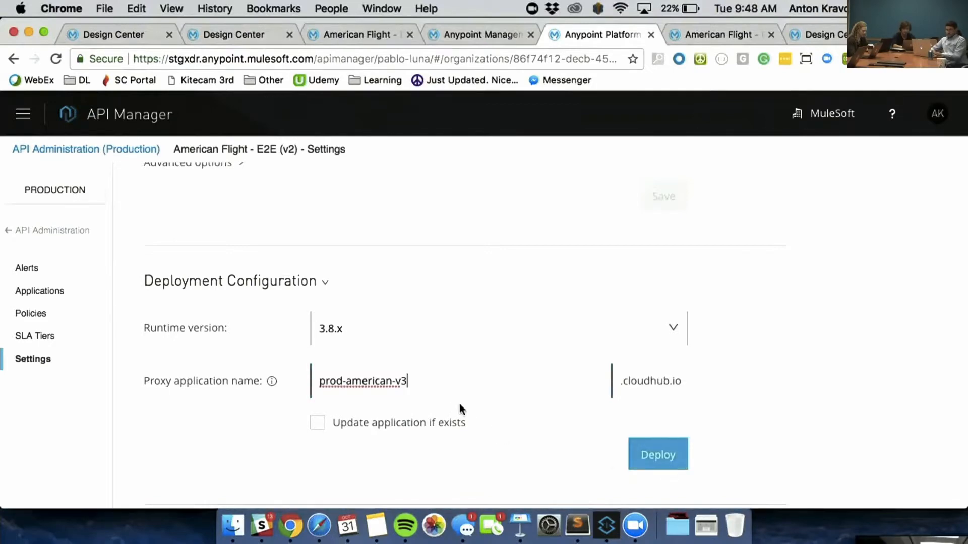
# - Deploy the prod-american-v3 proxy to CloudHub and close the deployment progress dialog
pyautogui.click(640, 444)
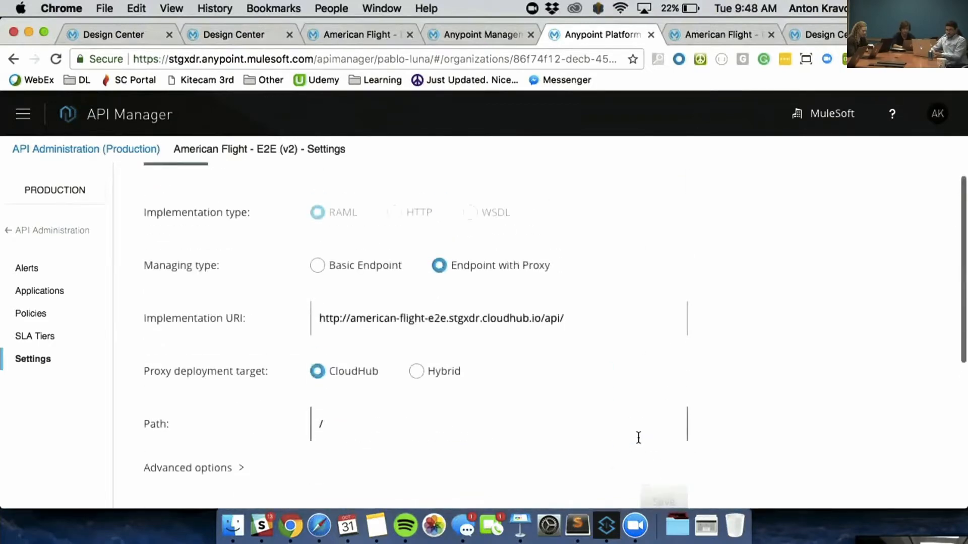
pyautogui.scroll(-10, 638, 439)
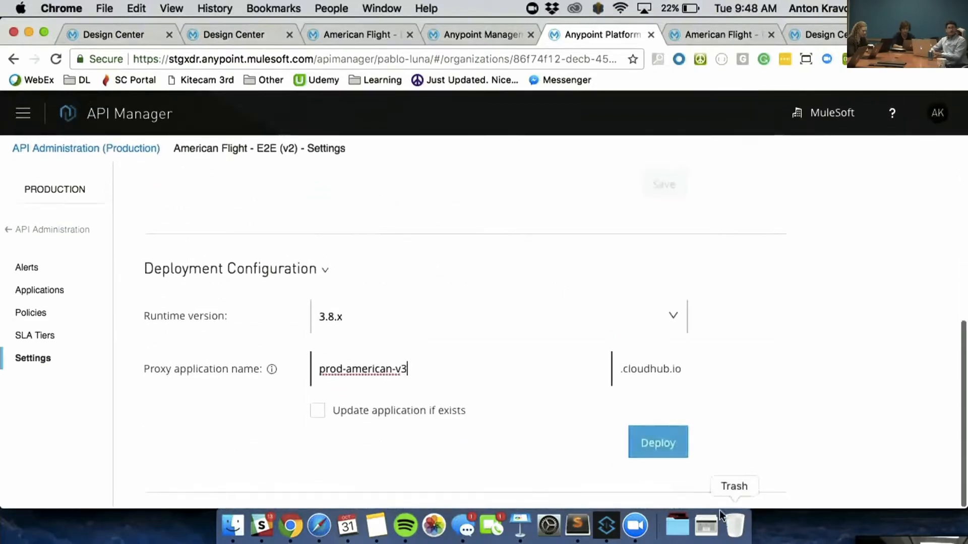
pyautogui.click(666, 444)
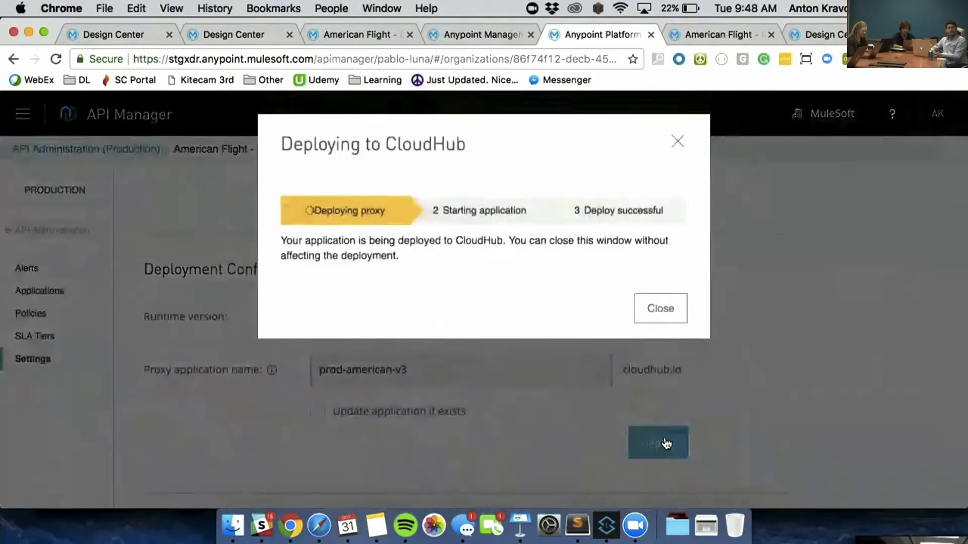
pyautogui.click(682, 308)
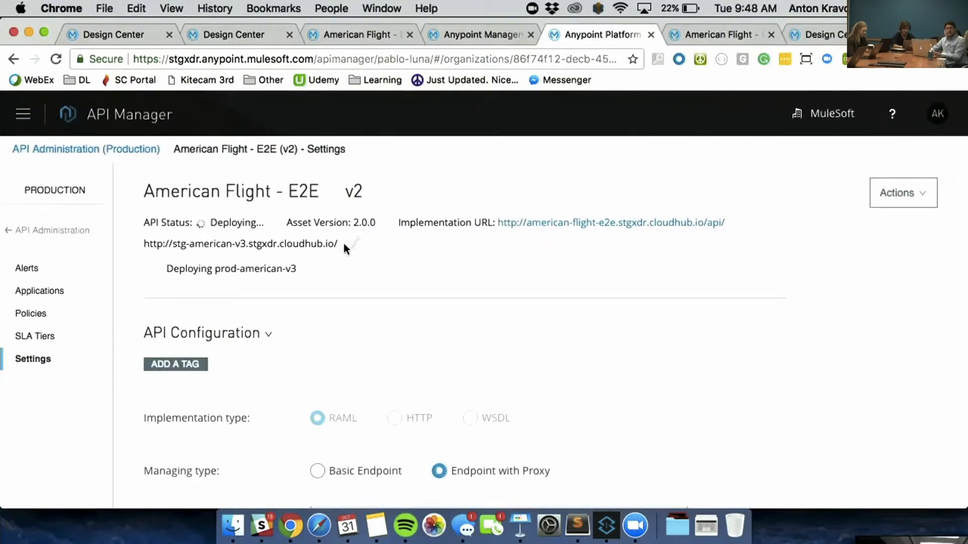
pyautogui.moveTo(555, 270); pyautogui.dragTo(383, 271)
pyautogui.press('super+c')
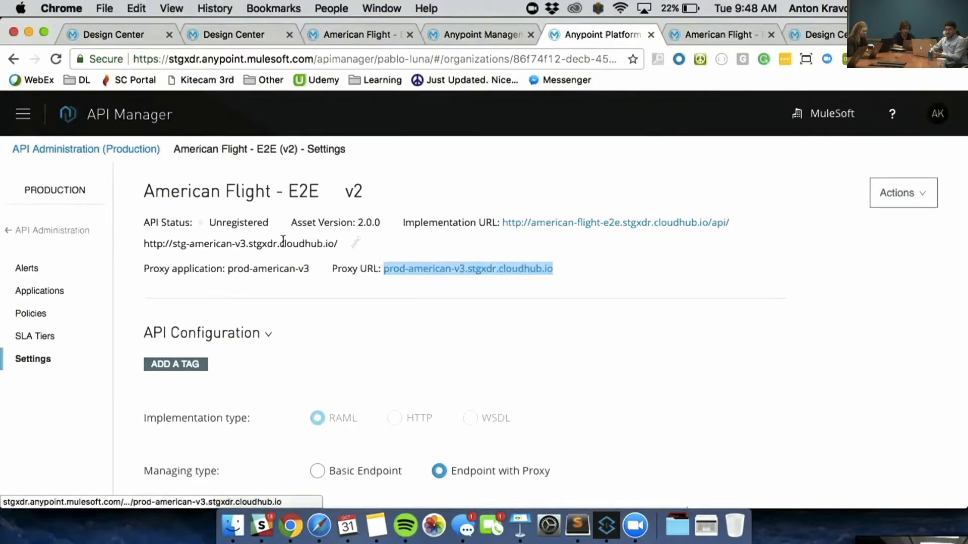
pyautogui.click(355, 242)
pyautogui.moveTo(185, 243); pyautogui.dragTo(301, 251)
pyautogui.press('super+v')
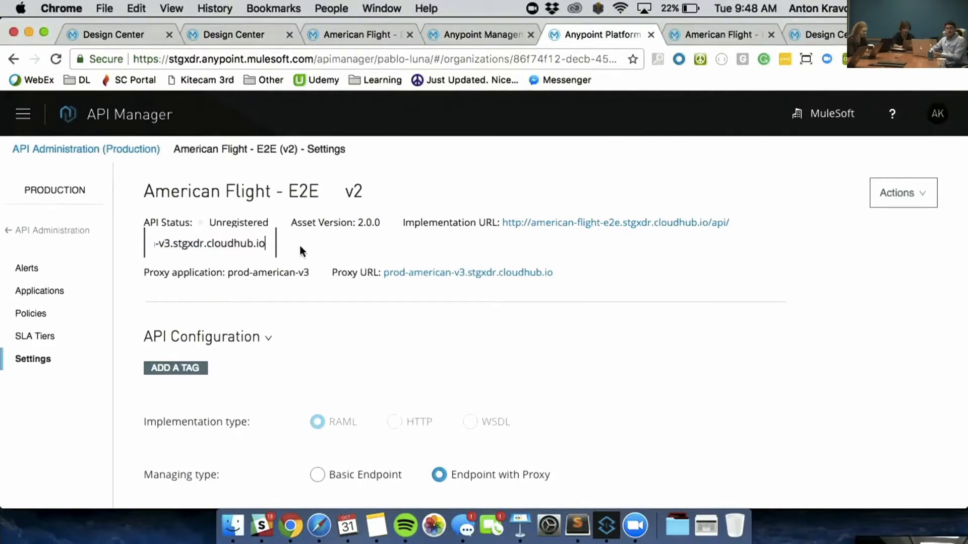
pyautogui.press('Return')
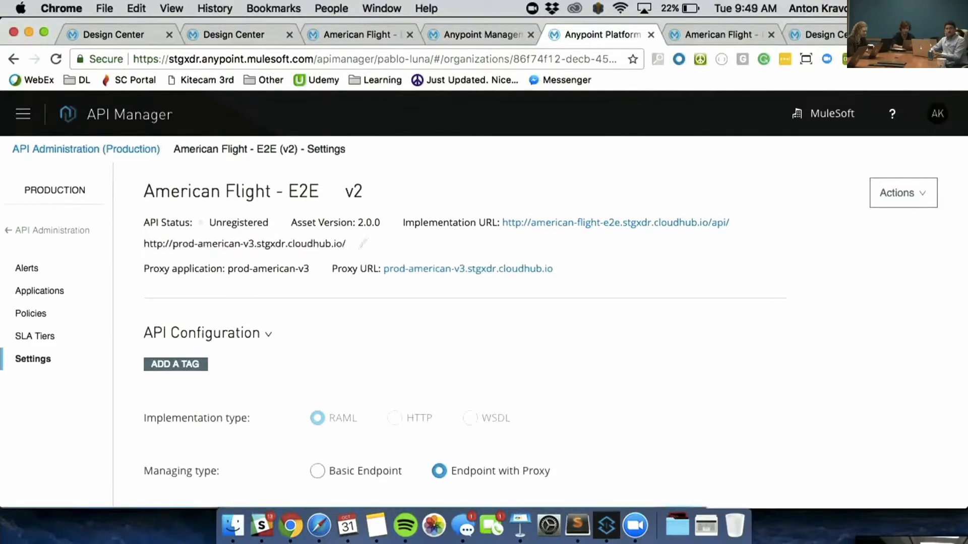
pyautogui.moveTo(166, 244); pyautogui.dragTo(299, 244)
pyautogui.click(404, 247)
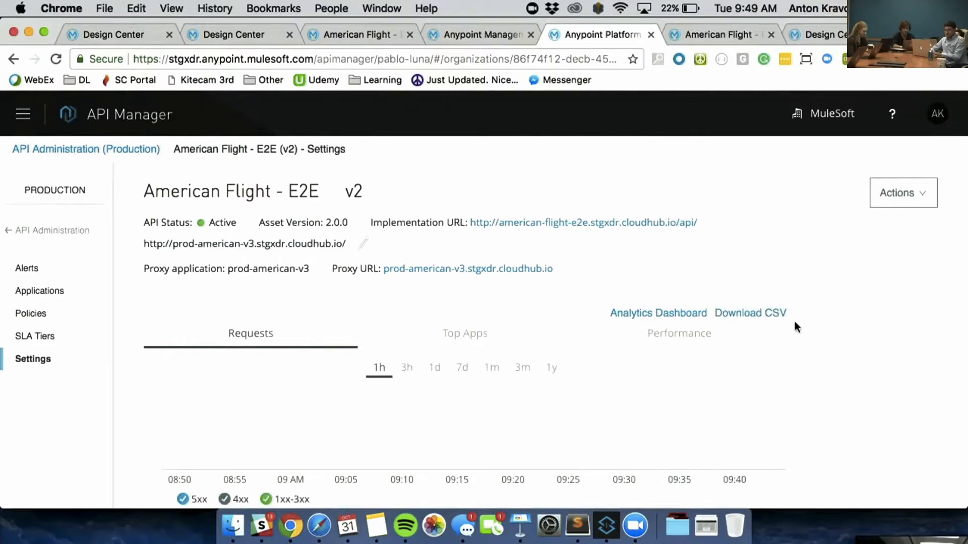
# - View the promoted API in Exchange and select the first NA2 instance for the GET method of /flights
pyautogui.click(925, 194)
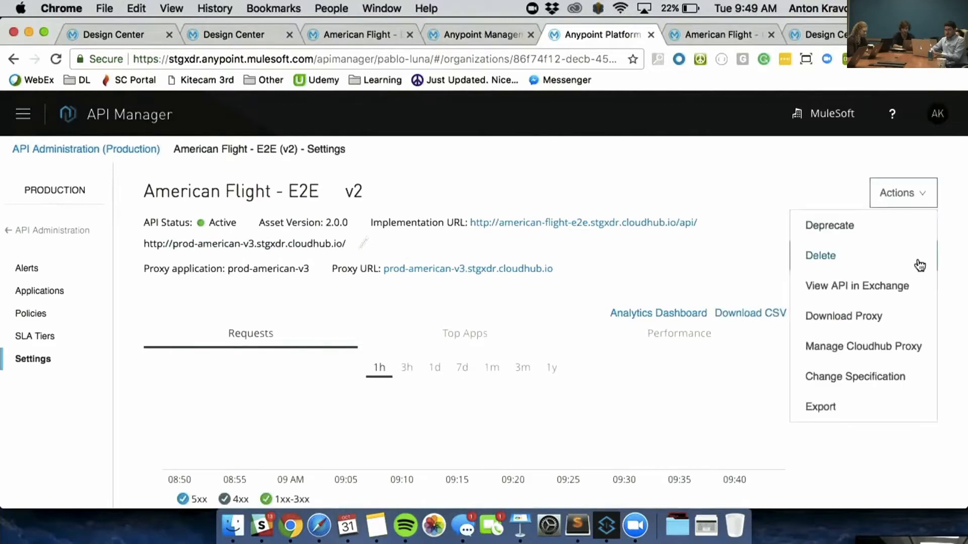
pyautogui.click(891, 297)
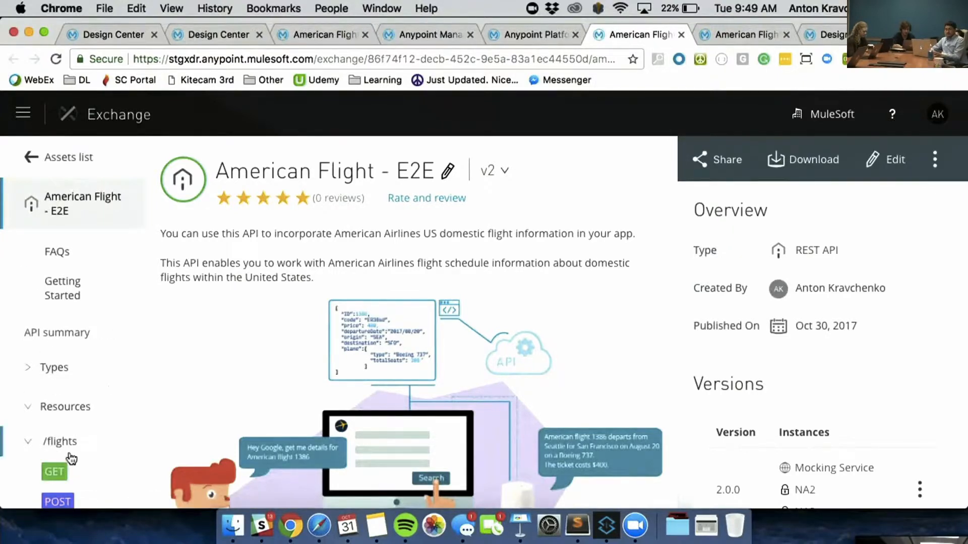
pyautogui.click(55, 472)
pyautogui.click(785, 211)
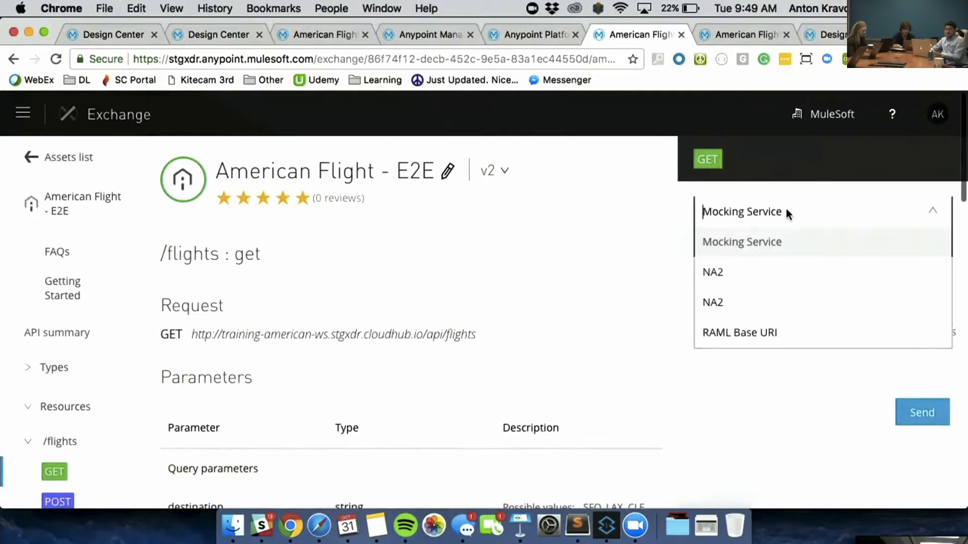
pyautogui.click(765, 276)
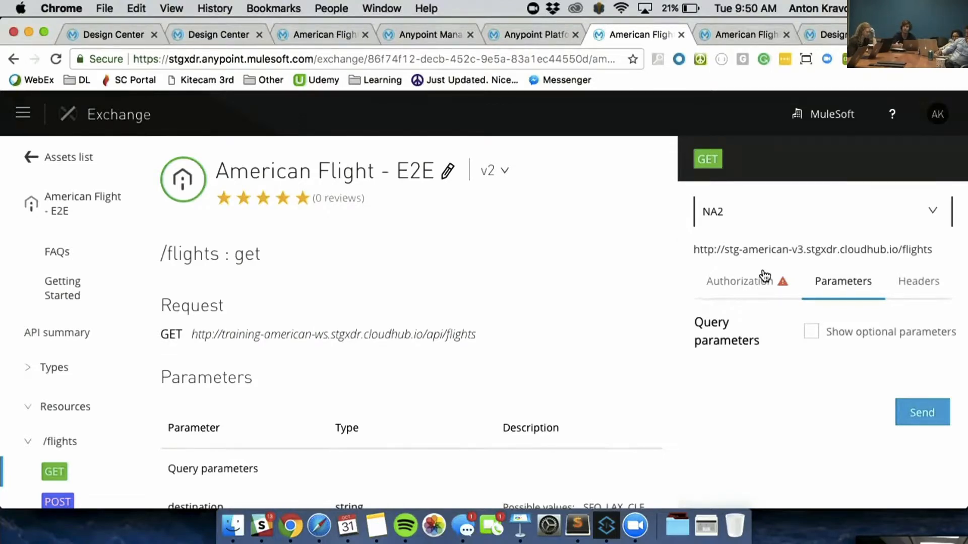
# - Review the list of instances available for the /flights GET request
pyautogui.click(787, 223)
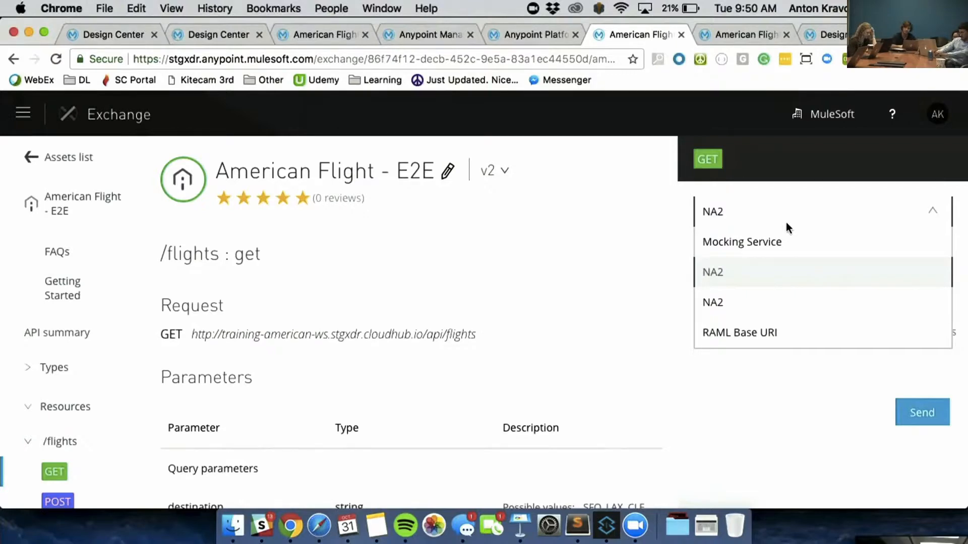
pyautogui.click(932, 215)
pyautogui.click(932, 217)
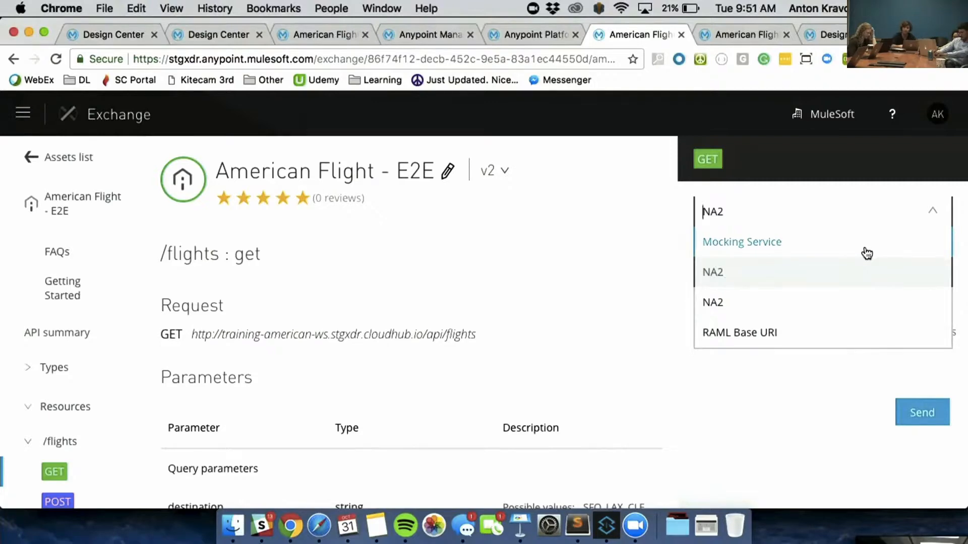
# - Choose Basic as the authorization method for the /flights GET request on the NA2 instance and view its credential fields
pyautogui.click(936, 215)
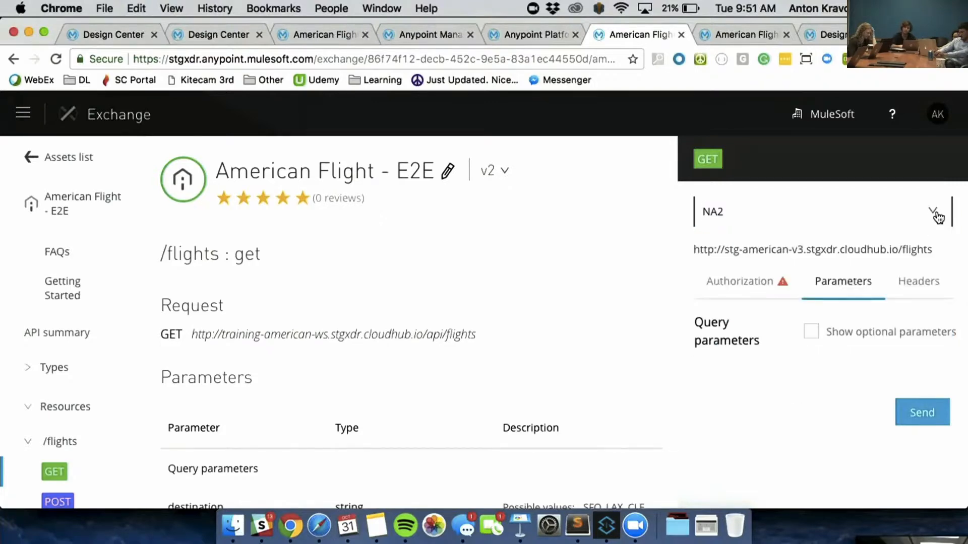
pyautogui.click(748, 278)
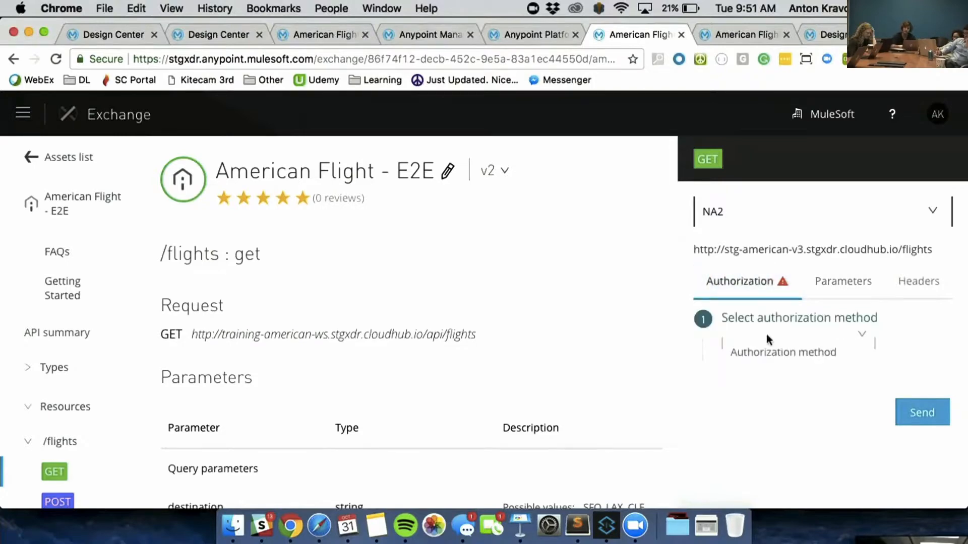
pyautogui.click(783, 344)
pyautogui.click(767, 380)
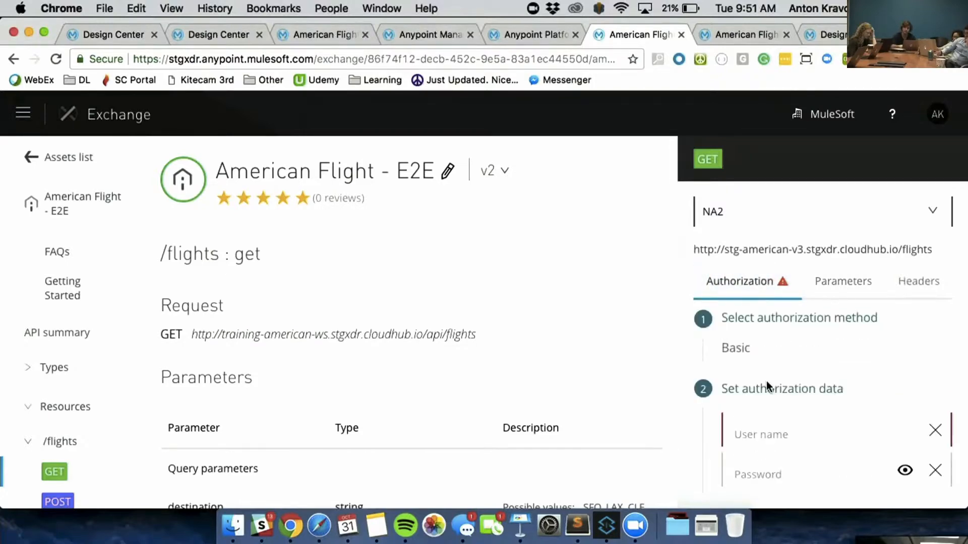
pyautogui.scroll(-2, 767, 380)
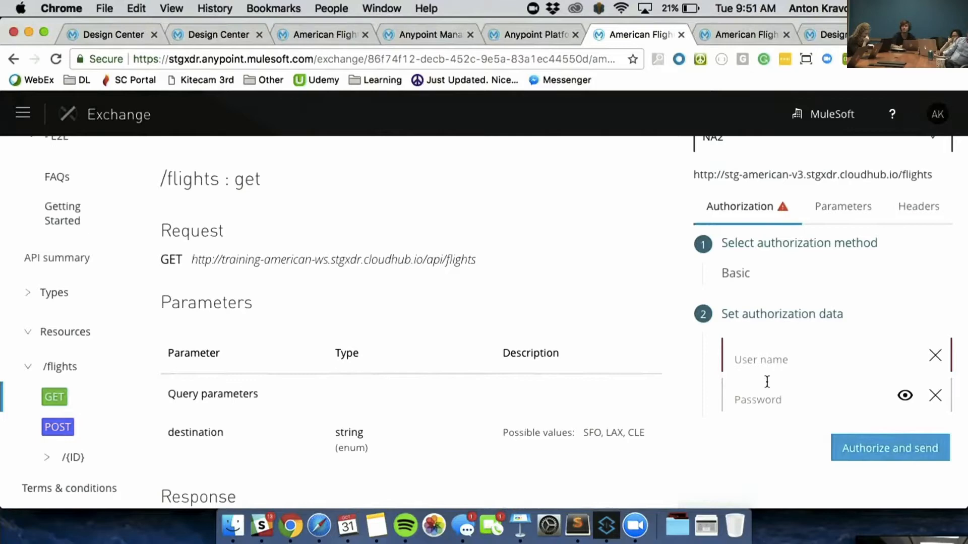
pyautogui.scroll(3, 767, 381)
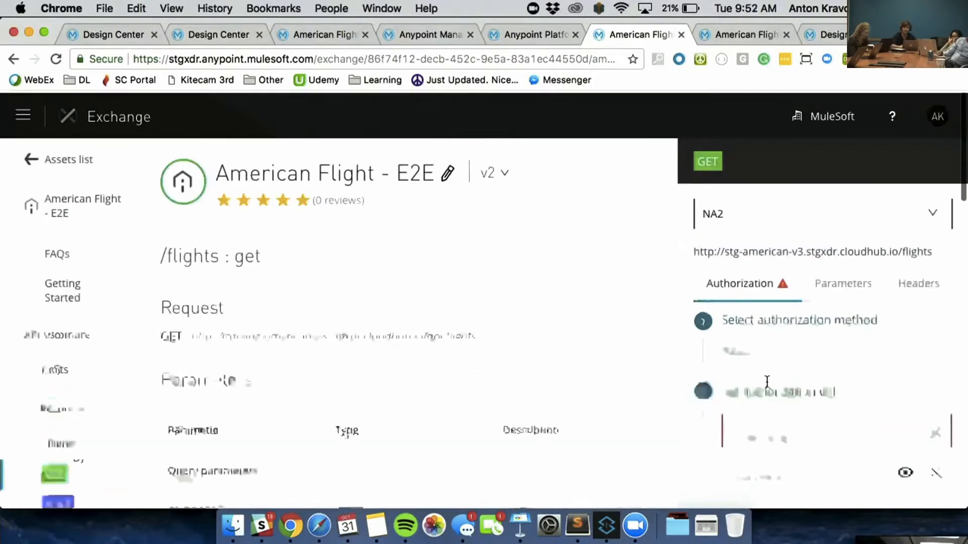
# - Start an API access request for American Flight - E2E with the existing application and the first NA2 instance
pyautogui.click(62, 203)
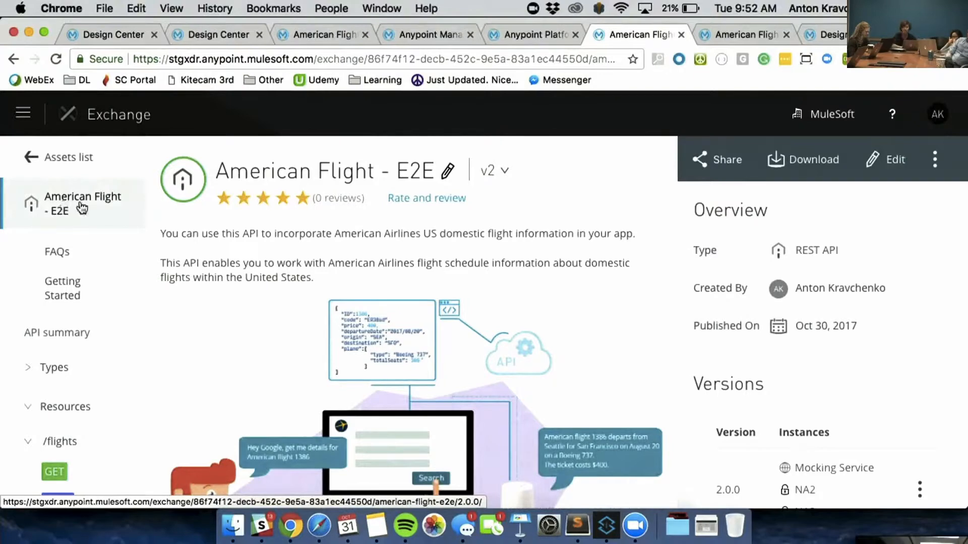
pyautogui.click(934, 159)
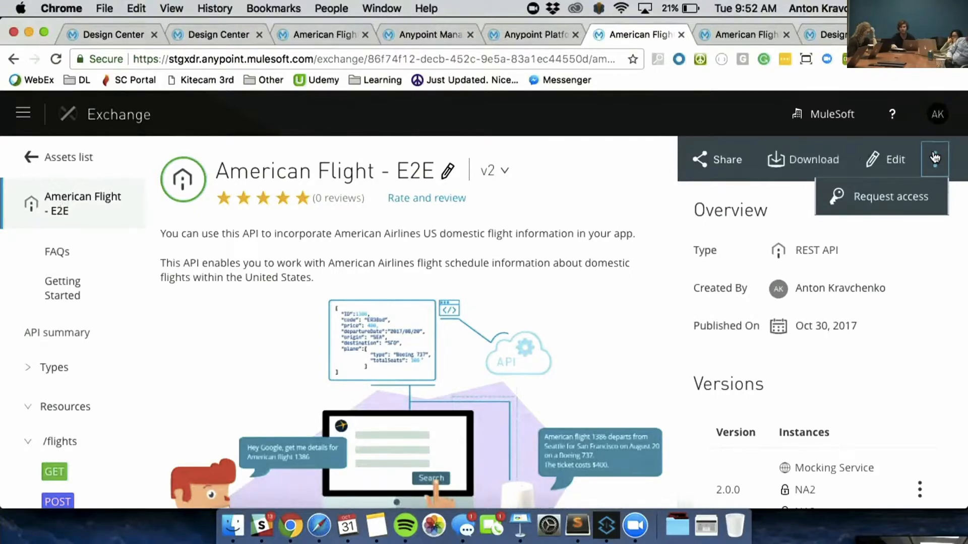
pyautogui.click(899, 194)
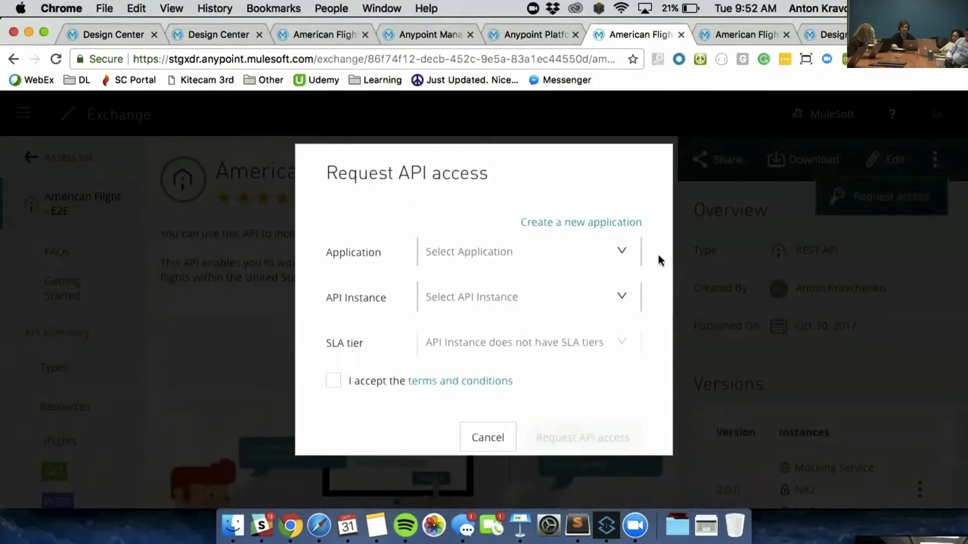
pyautogui.click(586, 262)
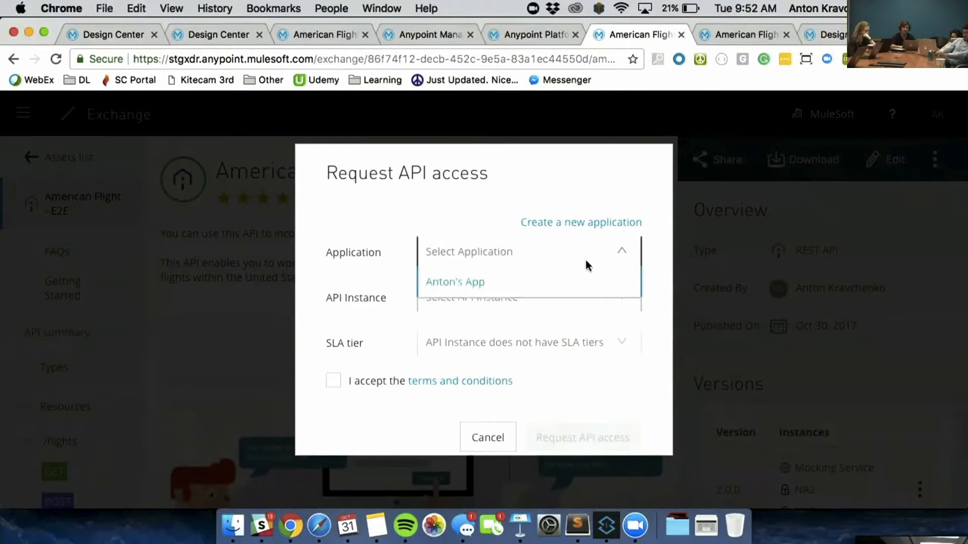
pyautogui.click(498, 295)
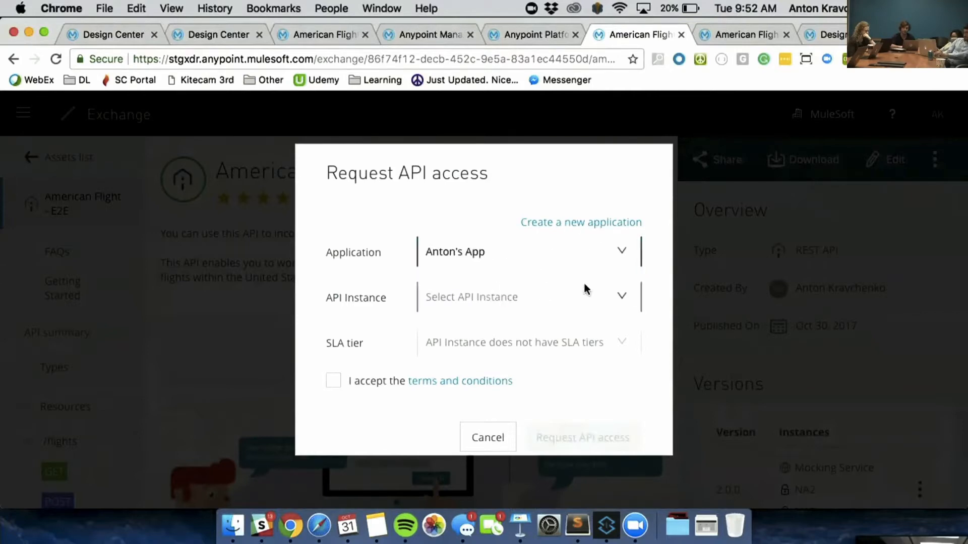
pyautogui.click(621, 301)
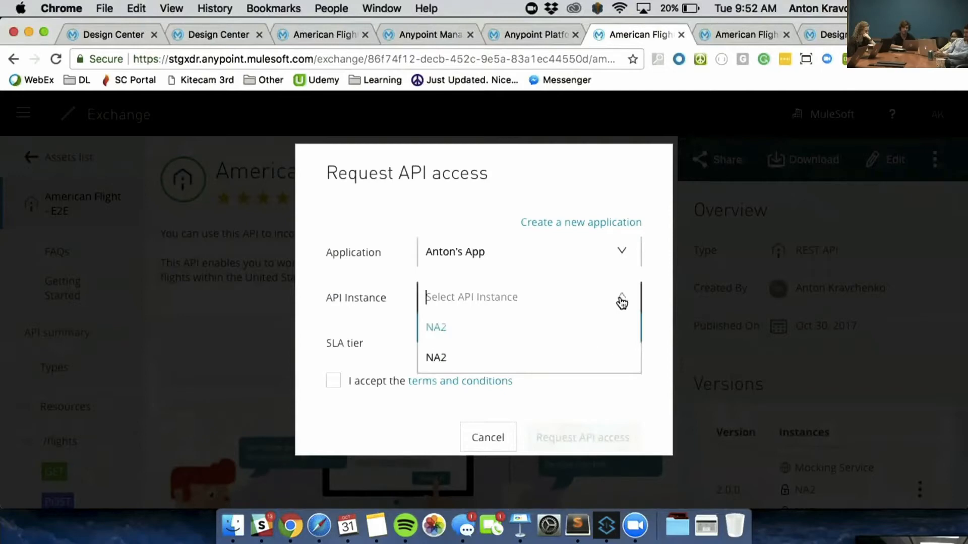
pyautogui.click(505, 327)
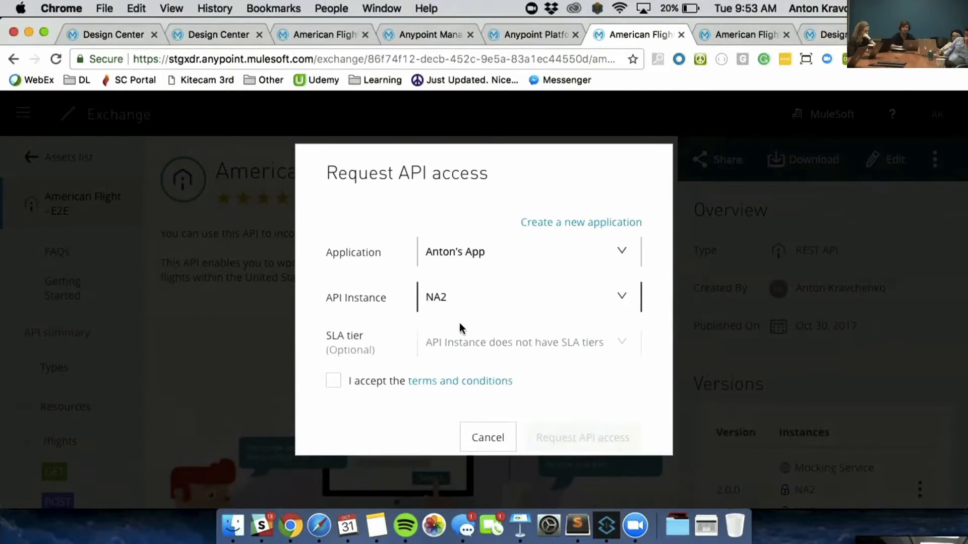
# - Accept the terms and conditions and submit the API access request
pyautogui.moveTo(373, 336); pyautogui.dragTo(339, 334)
pyautogui.click(441, 345)
pyautogui.click(334, 382)
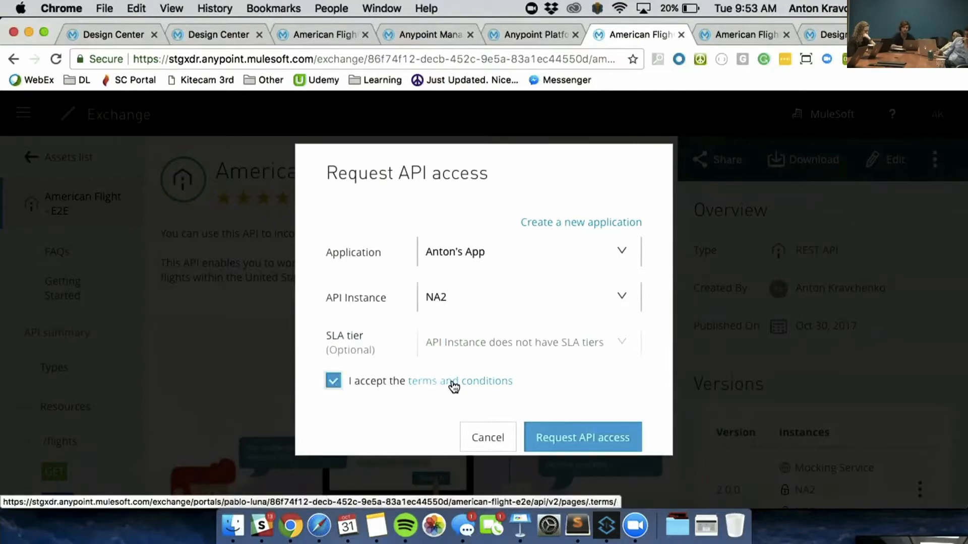
pyautogui.click(598, 445)
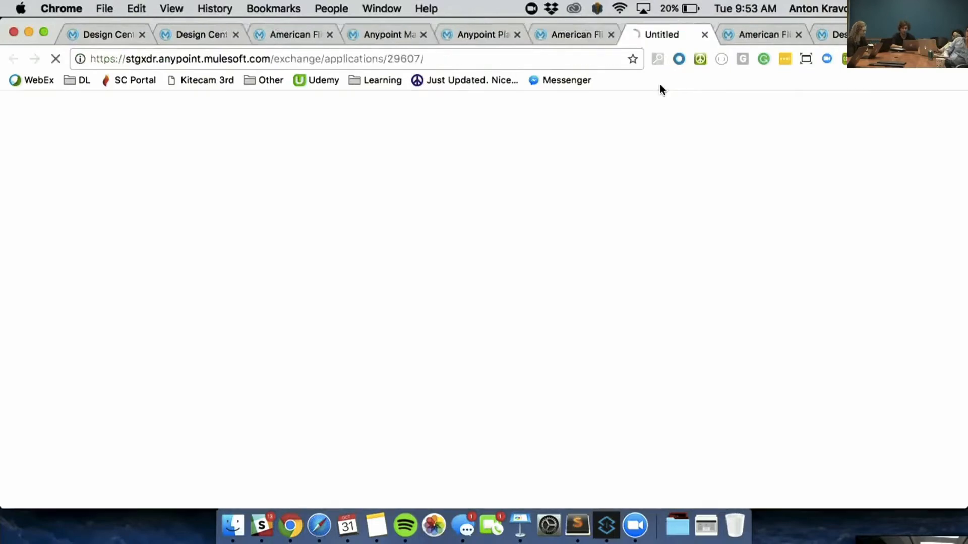
# - Review the issued client credentials and the application's details page, revealing its client secret
pyautogui.click(600, 34)
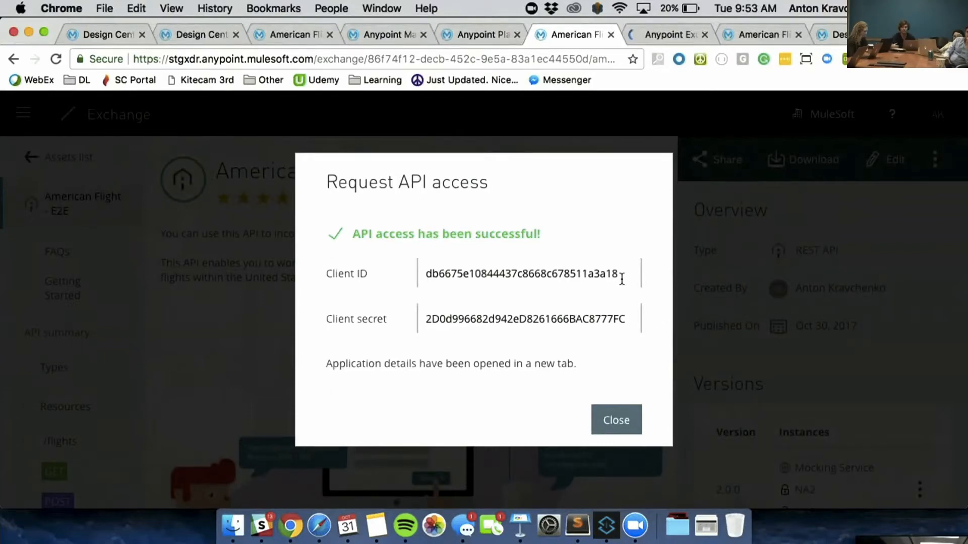
pyautogui.click(680, 40)
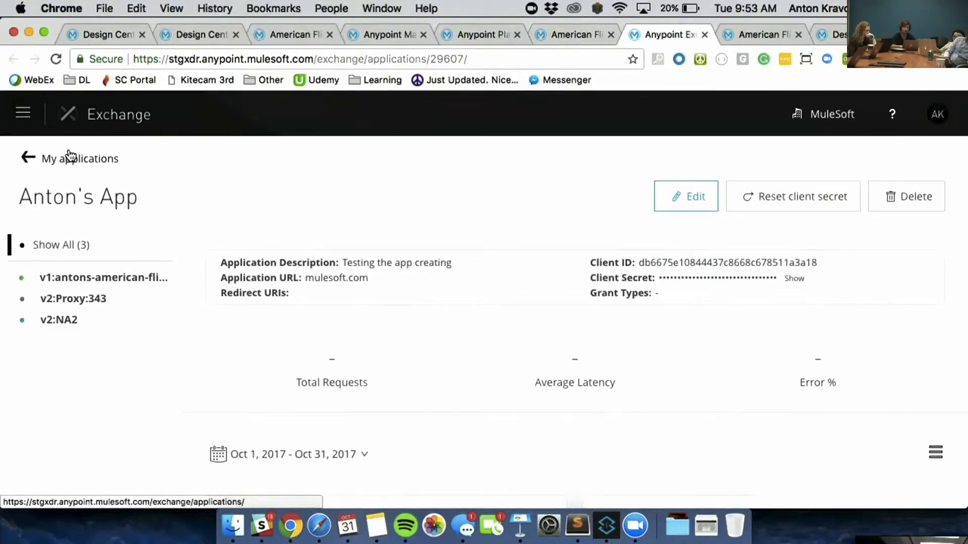
pyautogui.scroll(-6, 368, 361)
pyautogui.scroll(6, 368, 362)
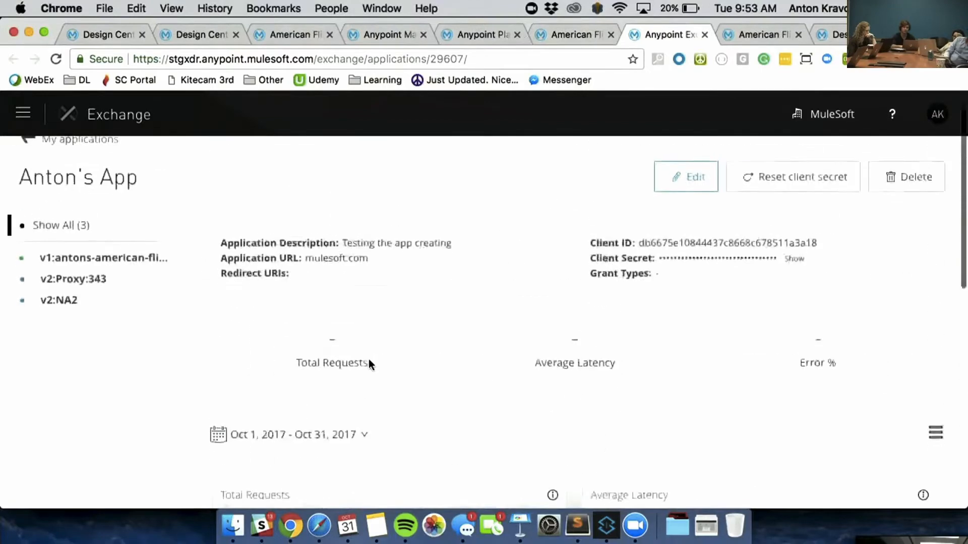
pyautogui.moveTo(20, 197); pyautogui.dragTo(115, 201)
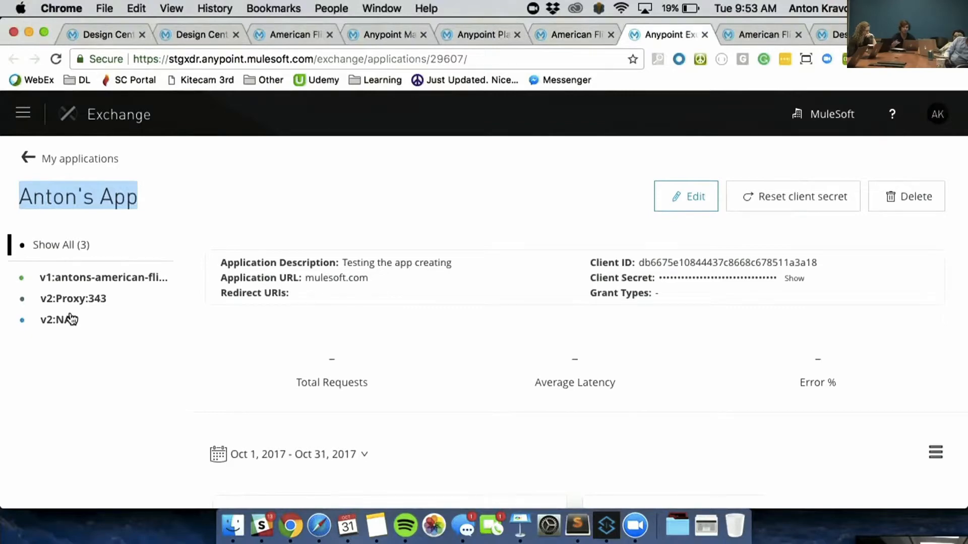
pyautogui.moveTo(708, 283)
pyautogui.click(794, 278)
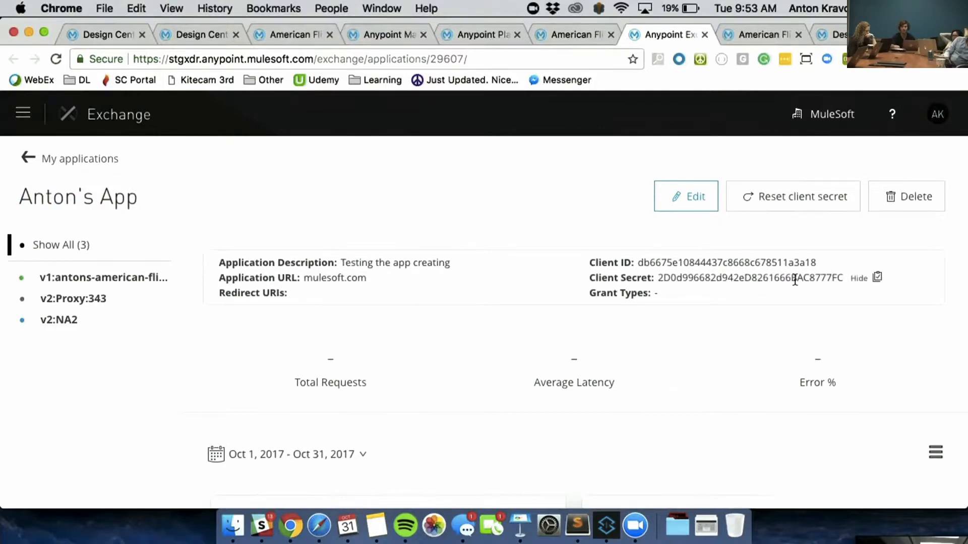
pyautogui.moveTo(795, 280); pyautogui.dragTo(633, 167)
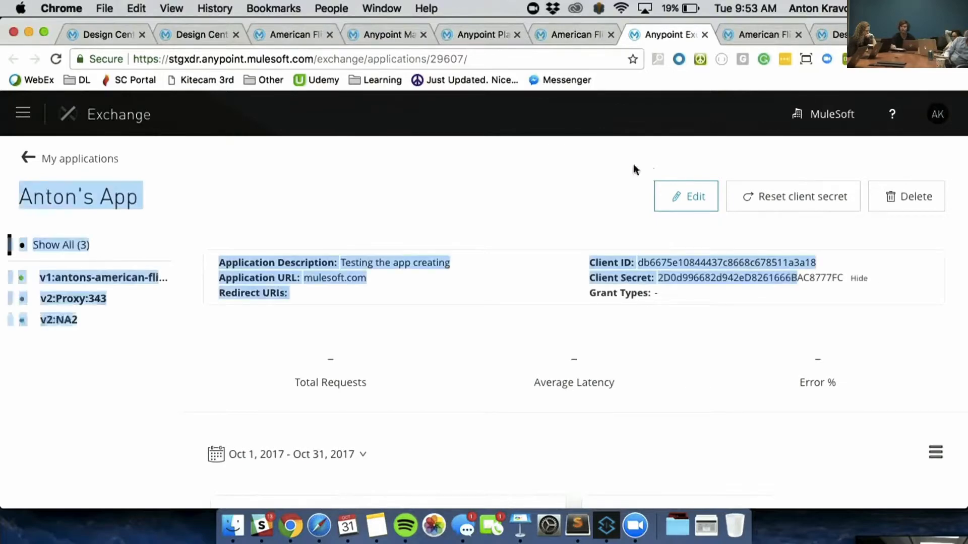
# - Go back through the applications list to all Exchange assets and open the MuleSoft public portal
pyautogui.click(28, 158)
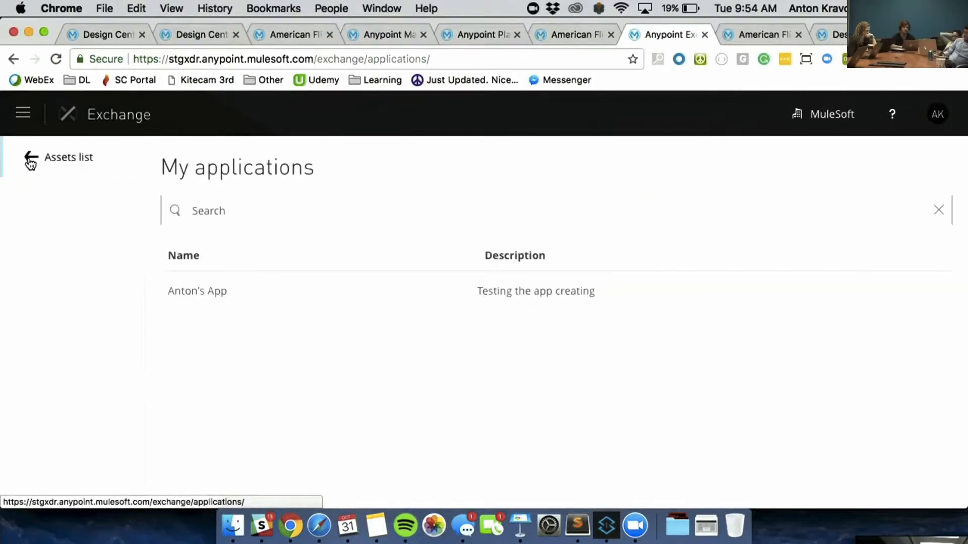
pyautogui.click(31, 161)
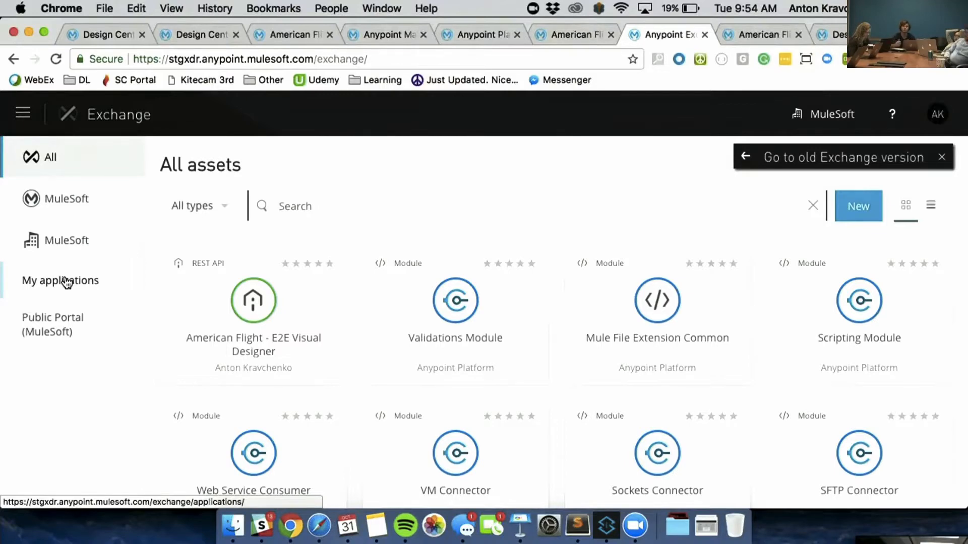
pyautogui.click(50, 335)
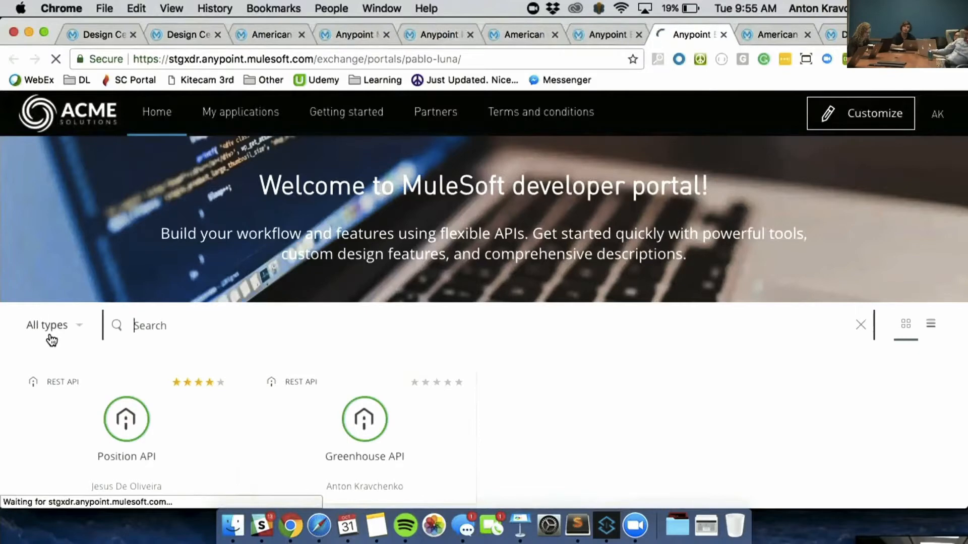
# - Copy the public portal's URL and open it in a new incognito window to see it as an anonymous visitor
pyautogui.click(332, 64)
pyautogui.press('super+c')
pyautogui.press('super+shift+n')
pyautogui.press('super+v')
pyautogui.press('Return')
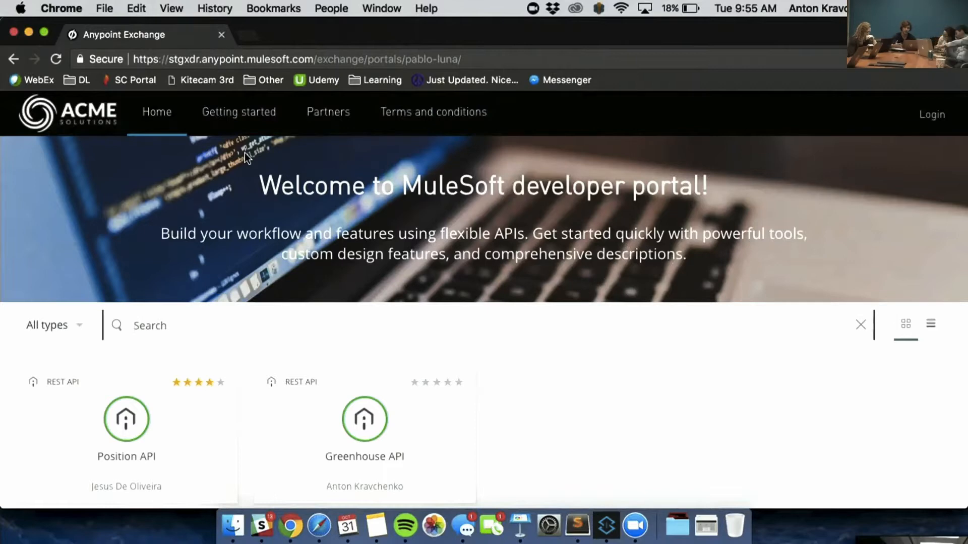
# - Browse the public portal's Getting started and Partners pages, ending on its home page with the published APIs
pyautogui.click(228, 130)
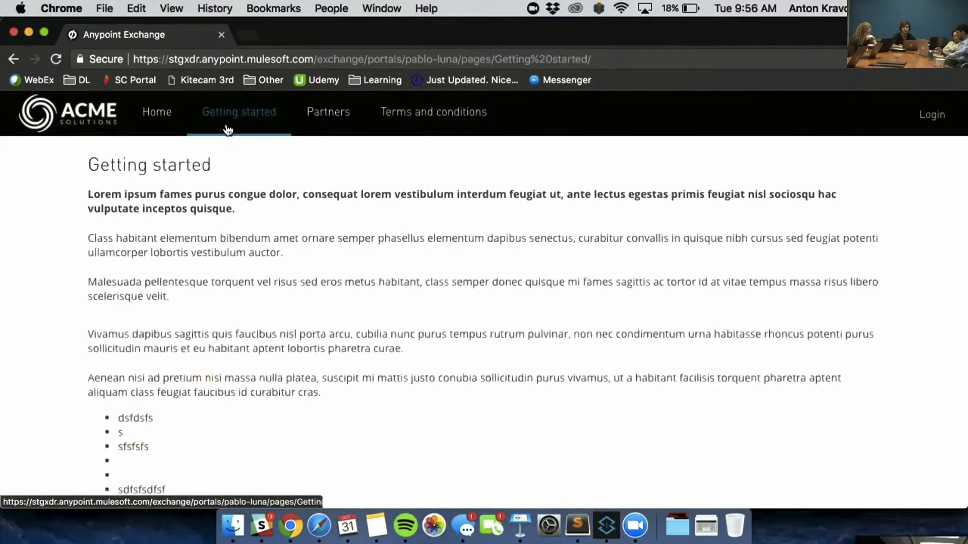
pyautogui.click(166, 128)
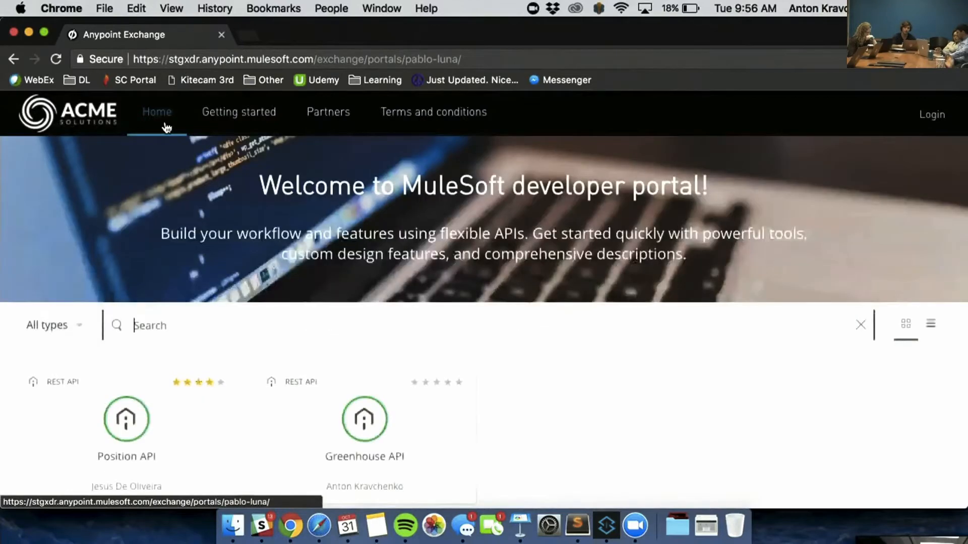
pyautogui.click(230, 118)
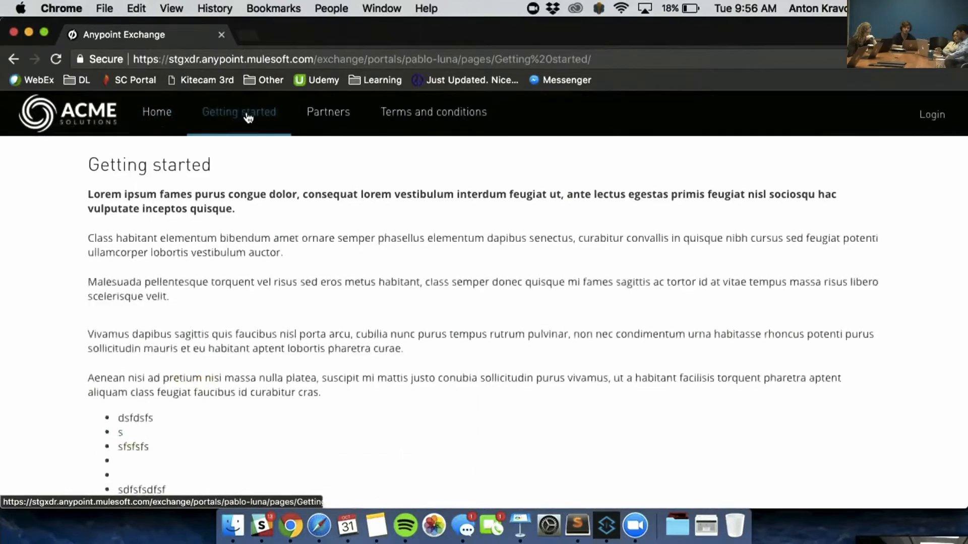
pyautogui.click(296, 116)
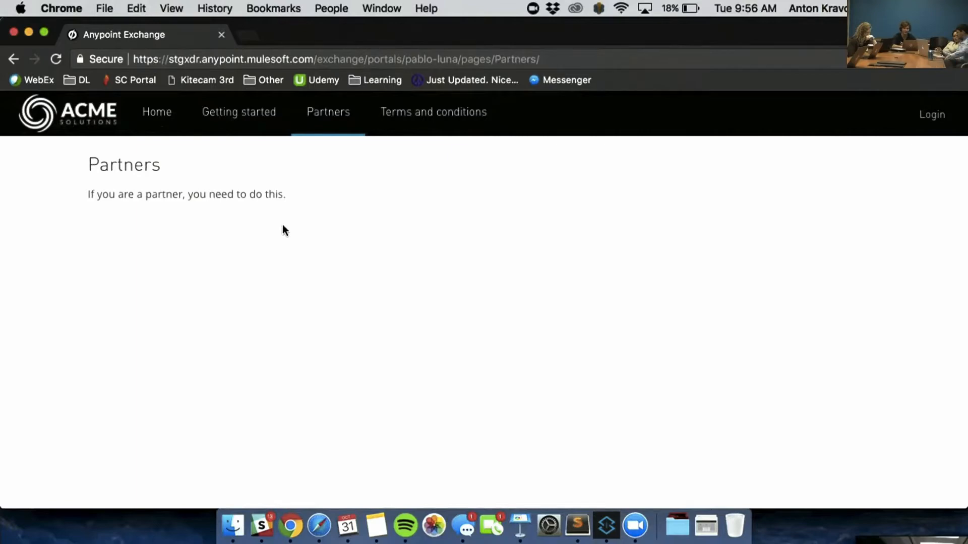
pyautogui.click(406, 134)
pyautogui.rightClick(343, 113)
pyautogui.click(243, 114)
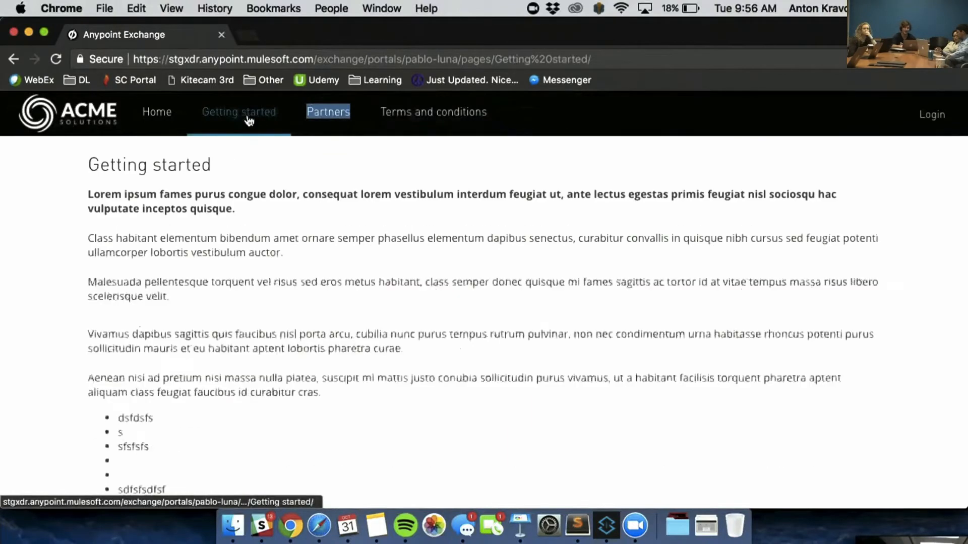
pyautogui.click(151, 114)
pyautogui.scroll(-1, 187, 356)
pyautogui.scroll(1, 186, 355)
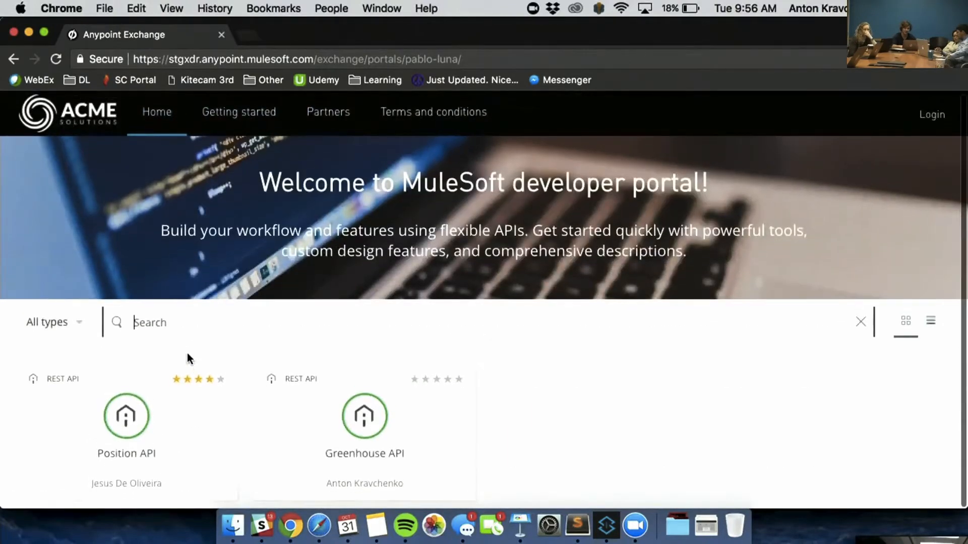
# - View the Position API and its GET method in the public portal, ending on the portal's assets list
pyautogui.click(161, 423)
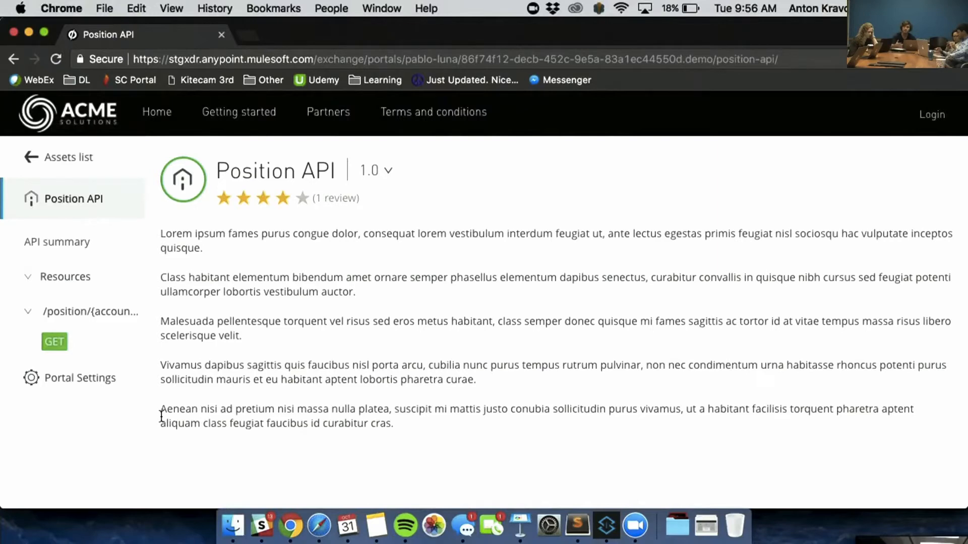
pyautogui.click(52, 353)
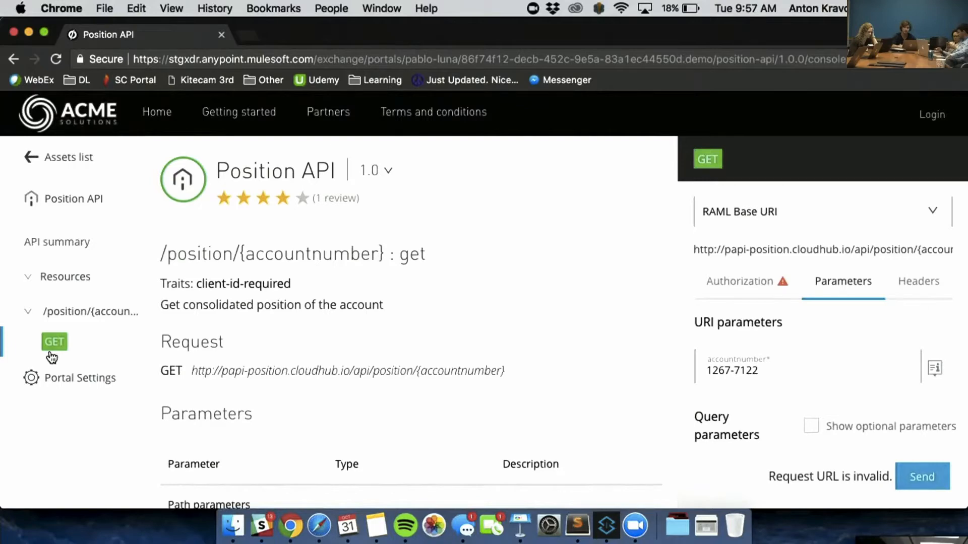
pyautogui.click(56, 160)
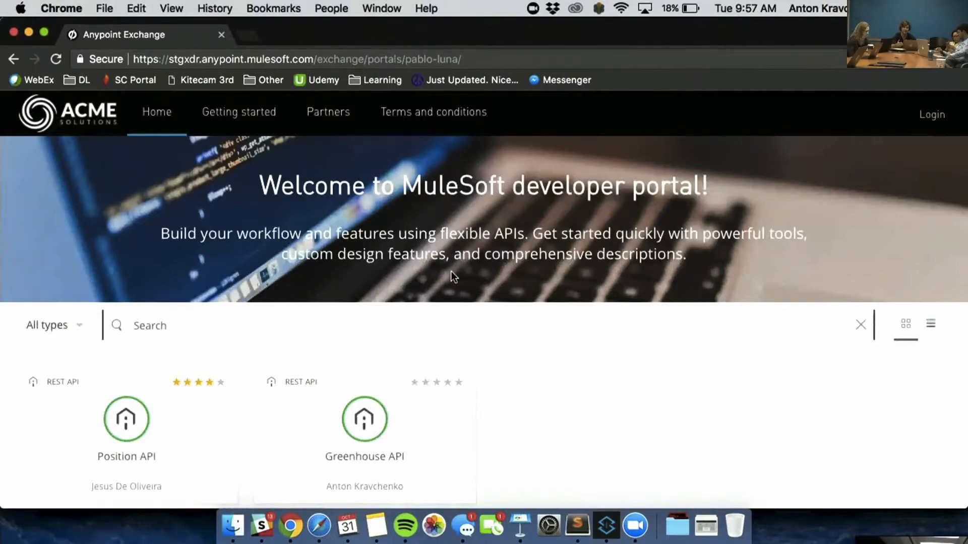
# - Switch back to the signed-in browser window showing the public portal with its customization option
pyautogui.hotkey('ctrl', 'Up')
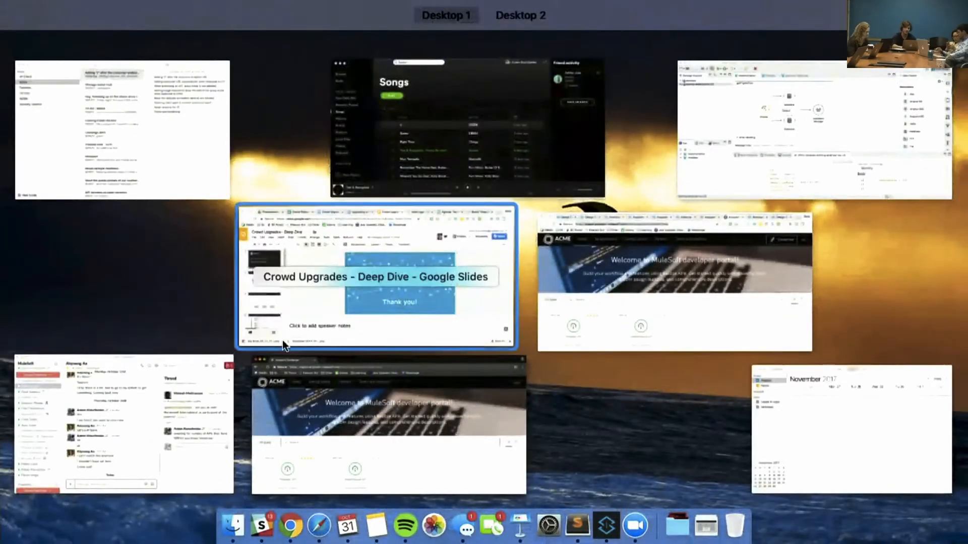
pyautogui.click(713, 240)
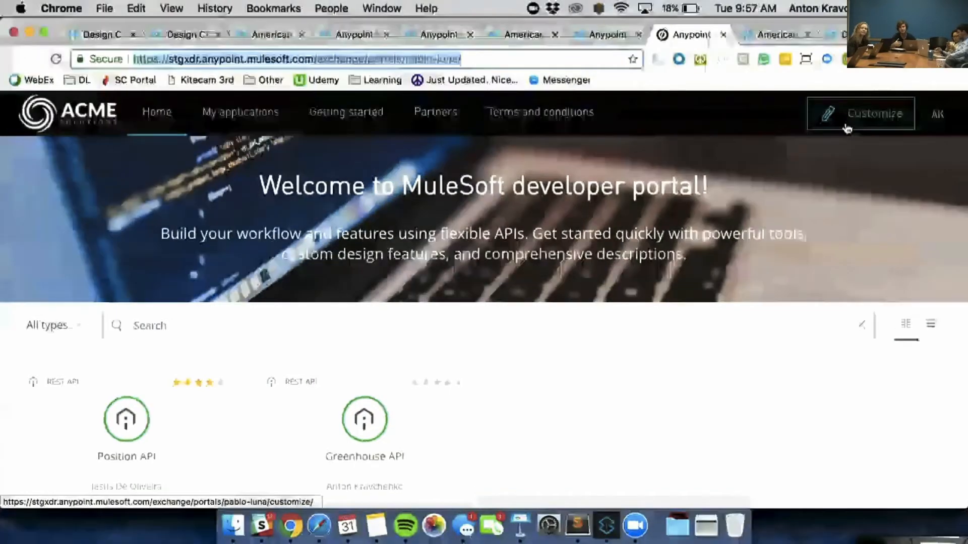
# - Open the public portal for customization and change its welcome heading to "Welcome to Acme developer portal!"
pyautogui.click(847, 127)
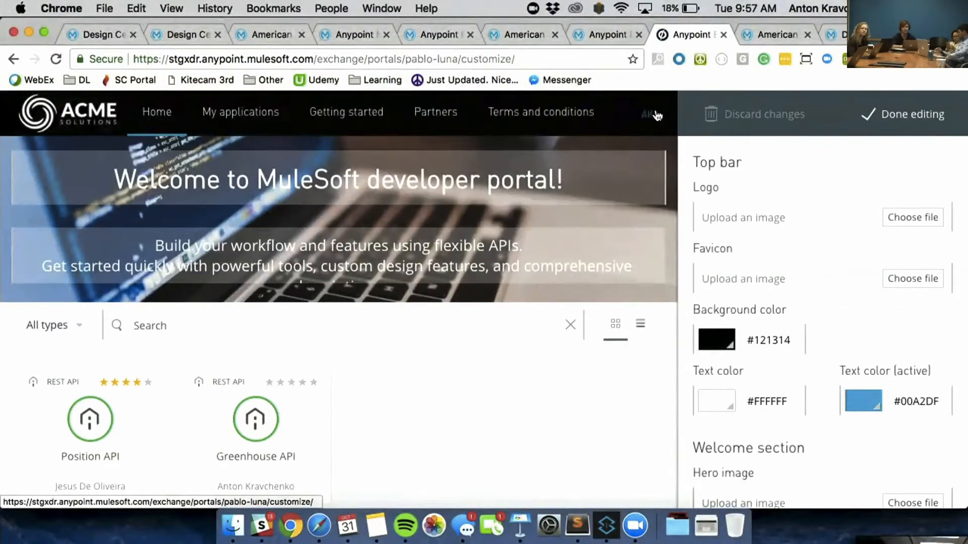
pyautogui.doubleClick(309, 180)
pyautogui.write('Ame')
pyautogui.press('BackSpace')
pyautogui.press('BackSpace')
pyautogui.write('cme')
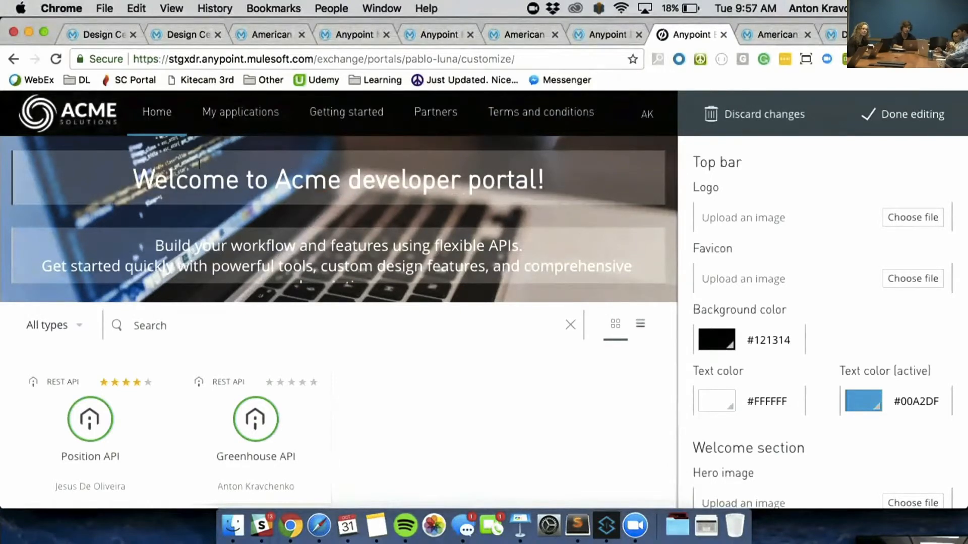
pyautogui.click(456, 256)
# - Preview the downloaded logo images and set acme_logo.png as the portal's top bar logo
pyautogui.click(913, 222)
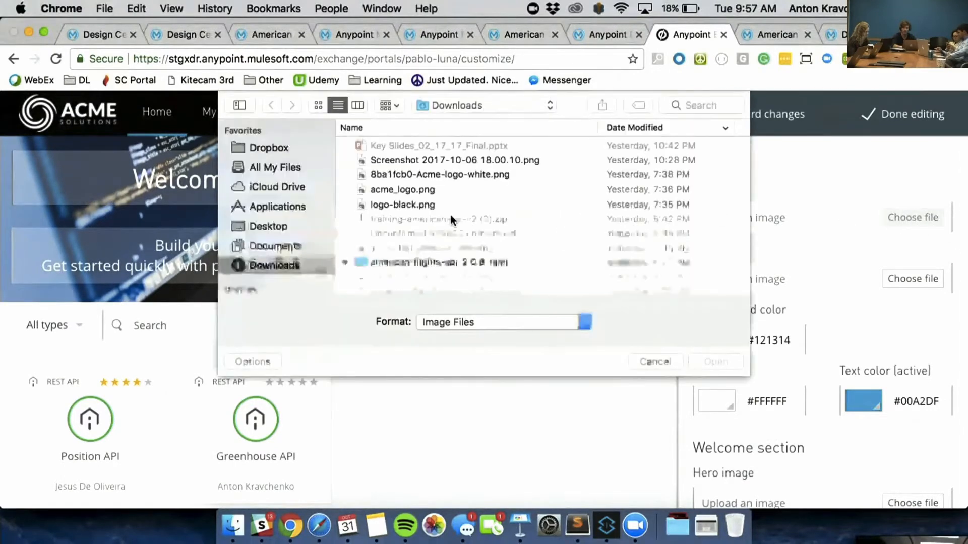
pyautogui.click(385, 204)
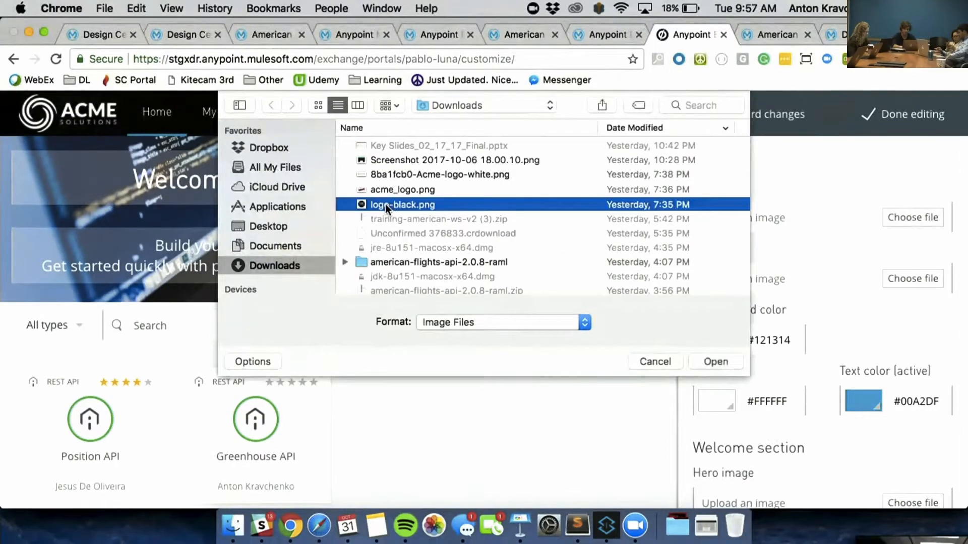
pyautogui.press('space')
pyautogui.press('space')
pyautogui.click(385, 192)
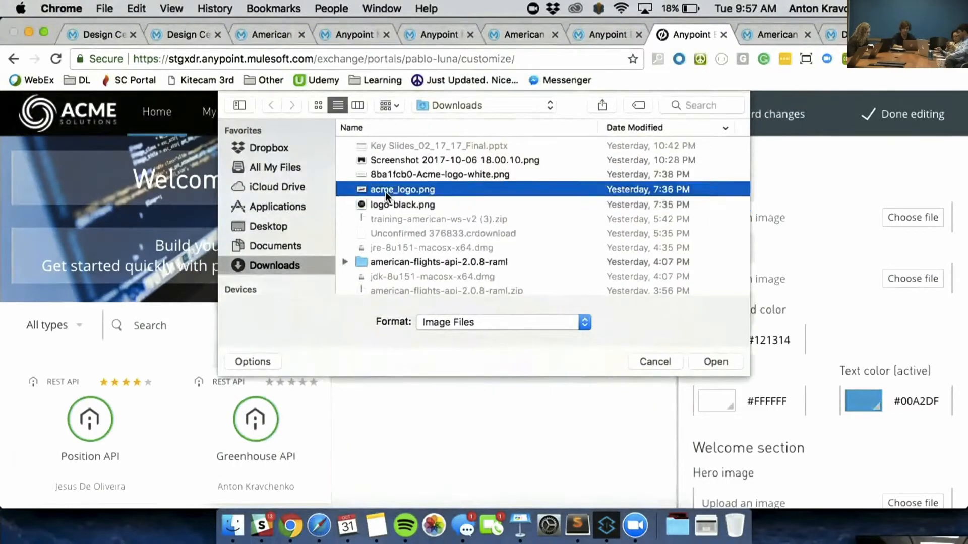
pyautogui.press('space')
pyautogui.press('space')
pyautogui.press('space')
pyautogui.press('Return')
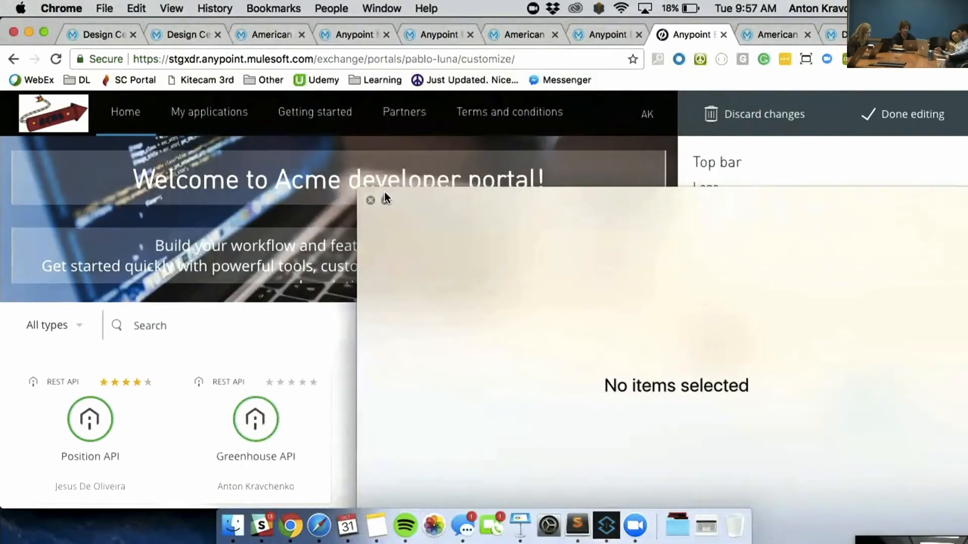
pyautogui.press('space')
pyautogui.press('space')
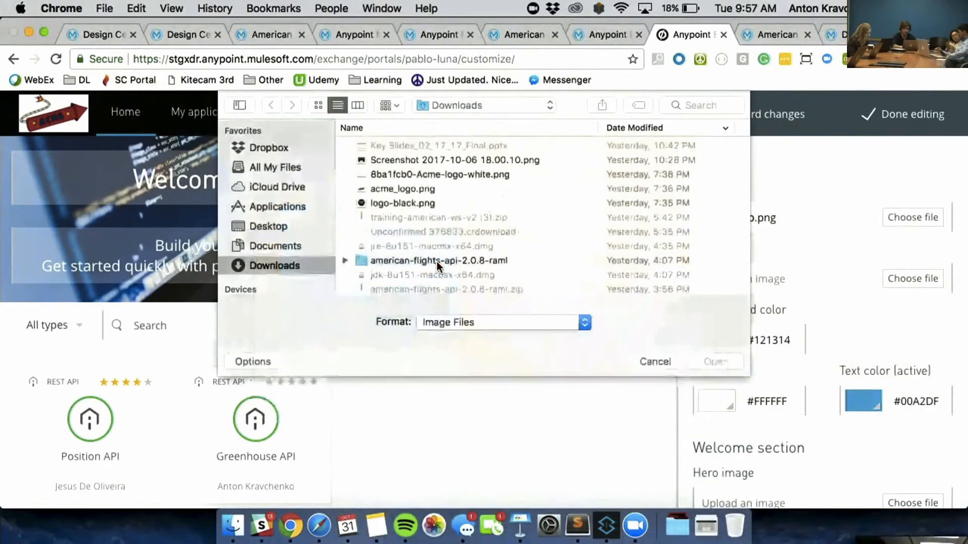
pyautogui.click(647, 370)
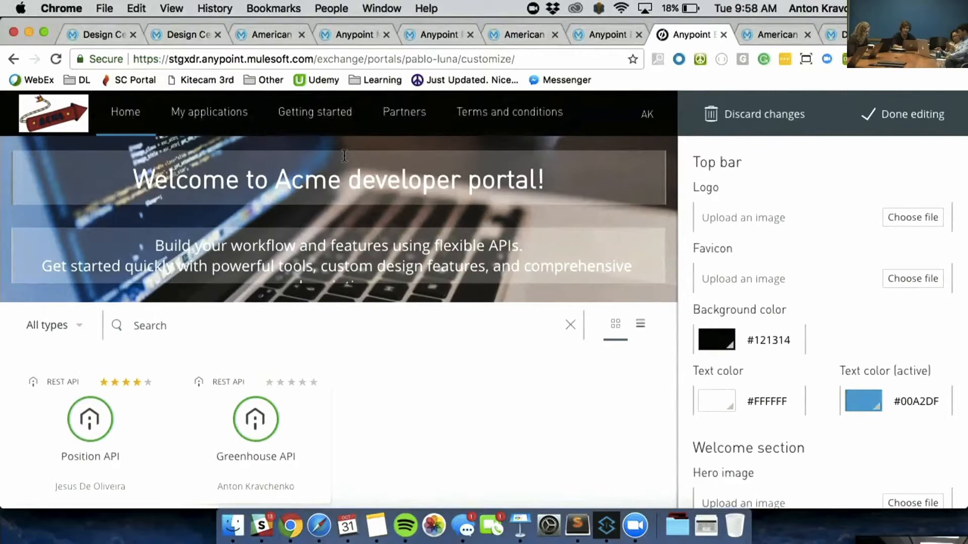
# - Add a custom page named "New custom pages" to the public portal
pyautogui.scroll(-2, 716, 335)
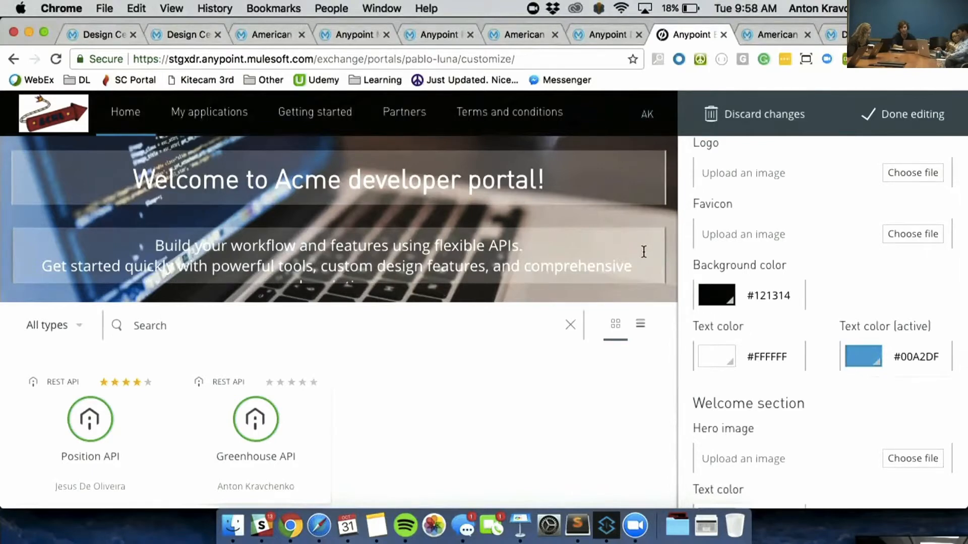
pyautogui.scroll(-2, 644, 252)
pyautogui.scroll(-8, 754, 343)
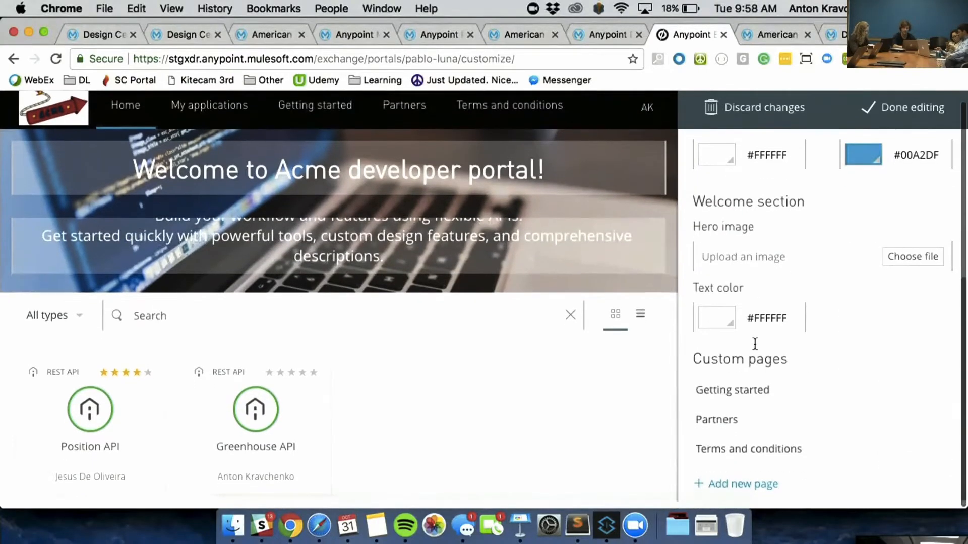
pyautogui.click(703, 490)
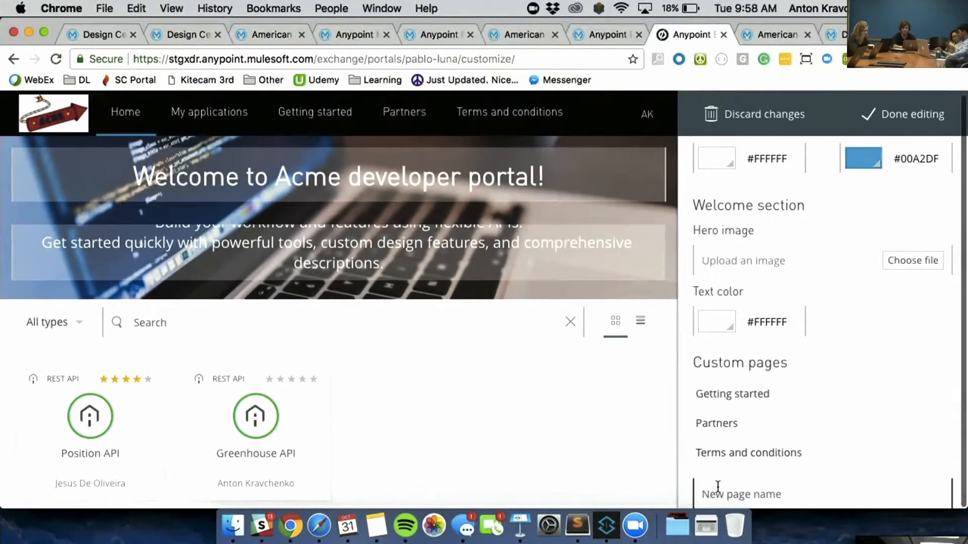
pyautogui.write('New cust')
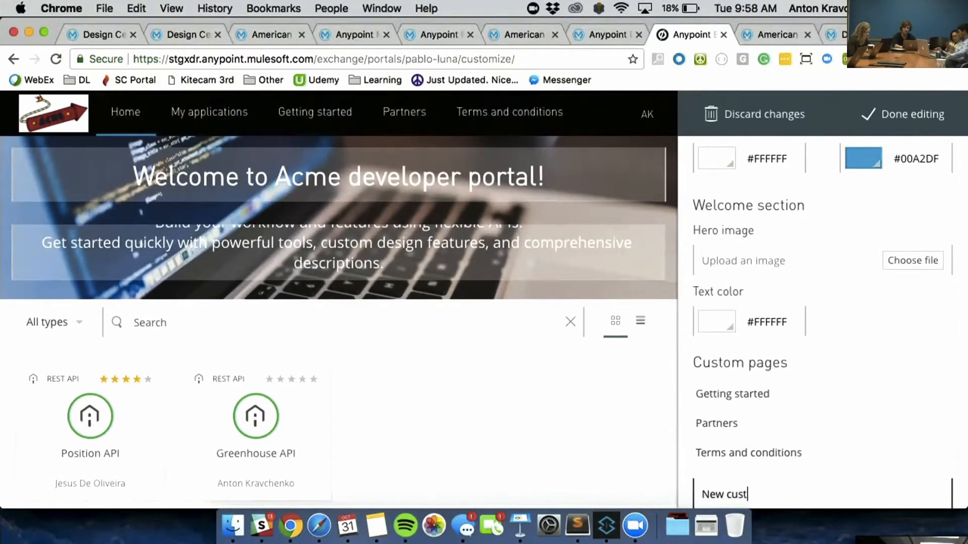
pyautogui.write('om pages')
pyautogui.press('Return')
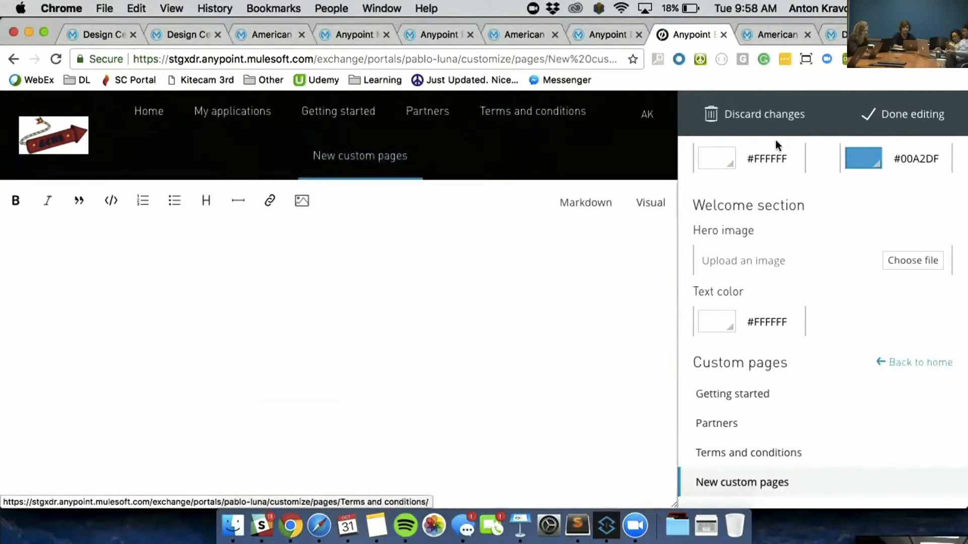
# - Finish editing the portal and decline to publish the customizations
pyautogui.click(886, 120)
pyautogui.click(542, 353)
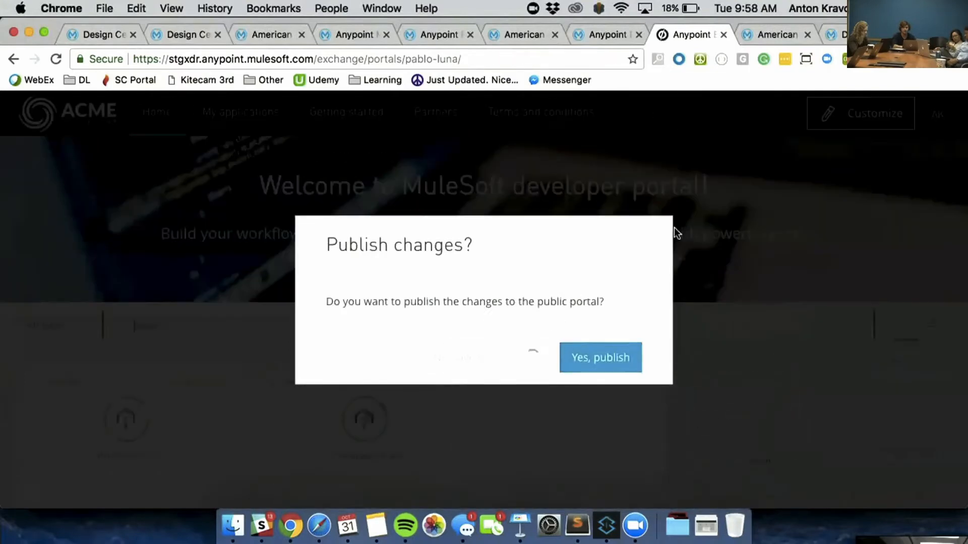
pyautogui.click(602, 358)
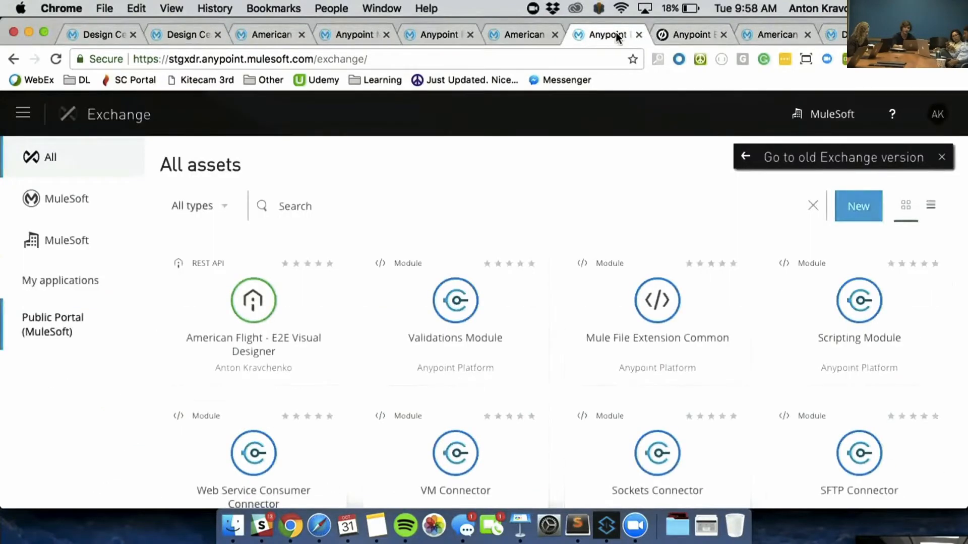
# - Return to the Exchange asset list, search for "e2e" and open the American Flight - E2E API
pyautogui.click(329, 199)
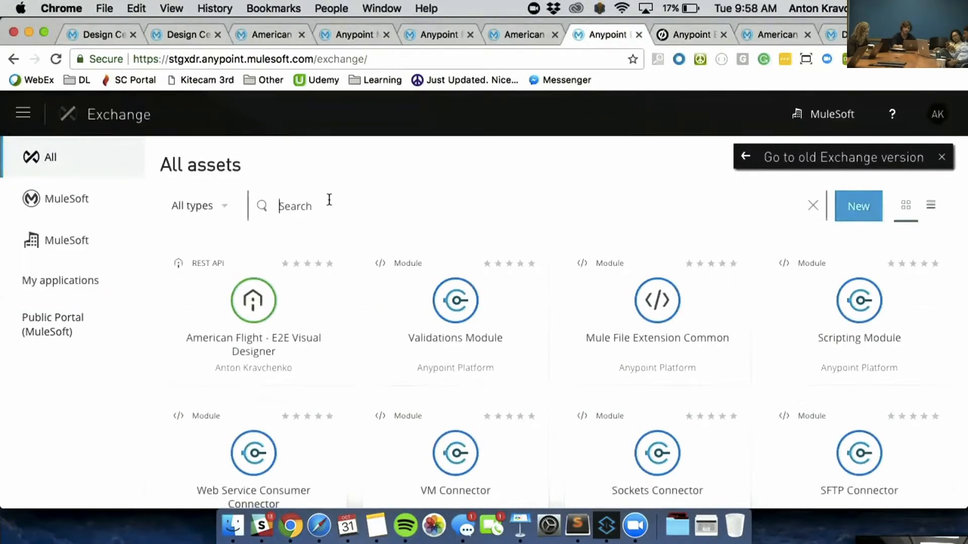
pyautogui.write('e2e')
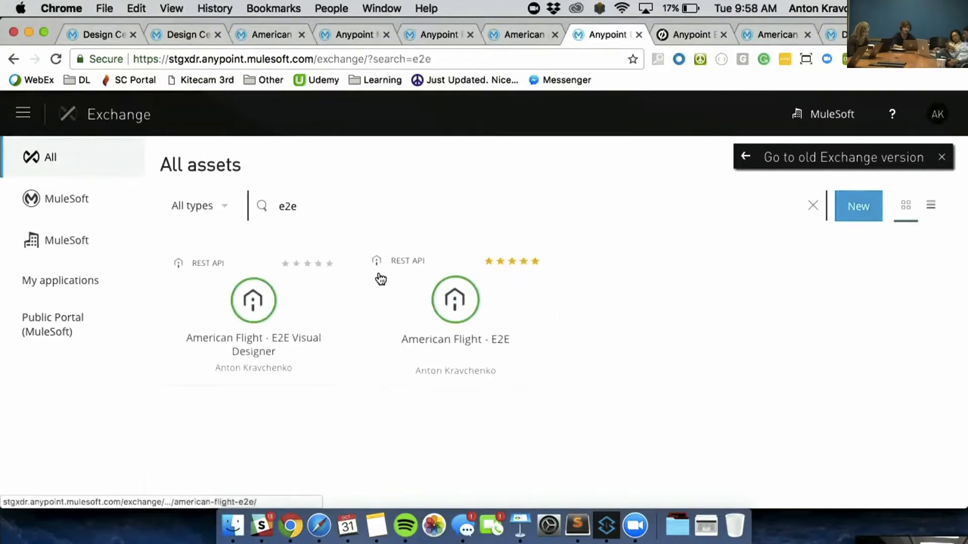
pyautogui.click(431, 305)
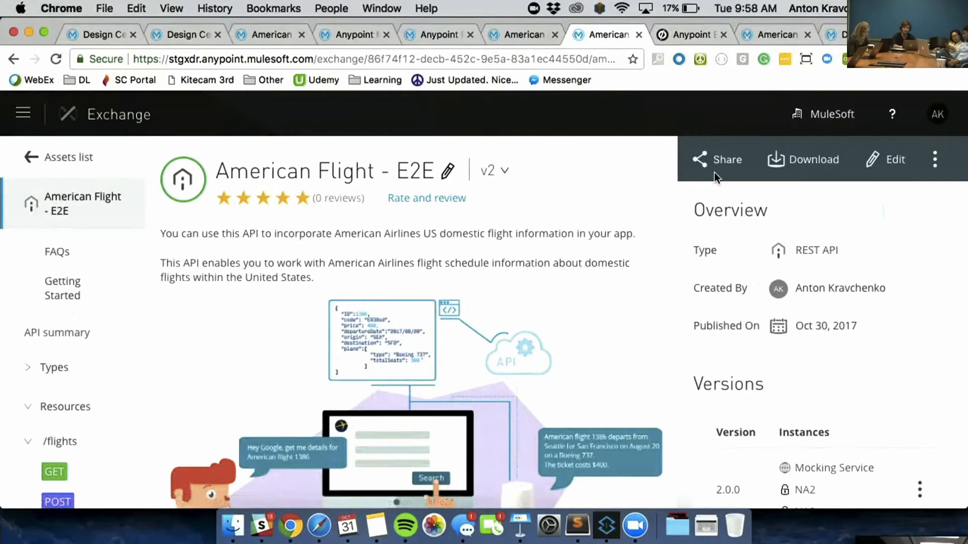
# - Share version v2 of the American Flight - E2E API in the public portal
pyautogui.click(715, 172)
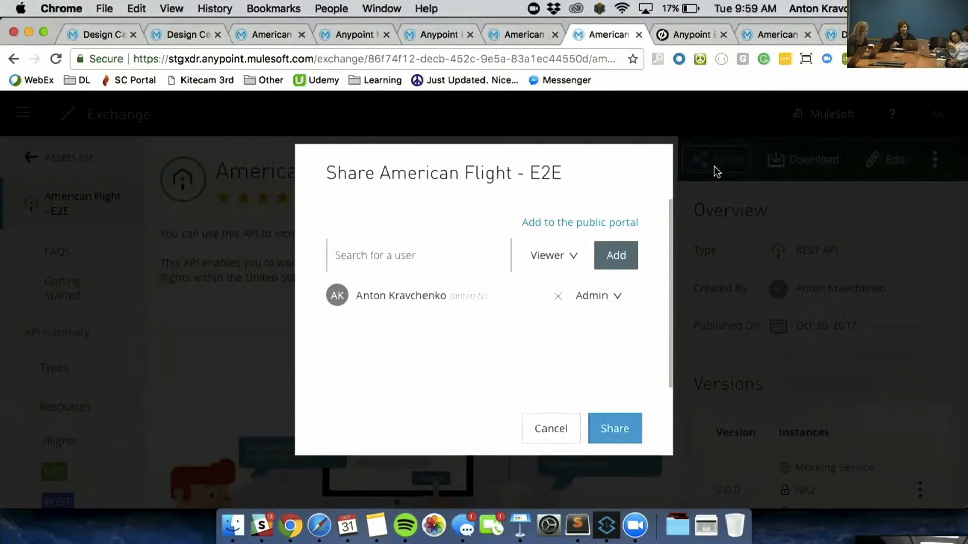
pyautogui.click(580, 227)
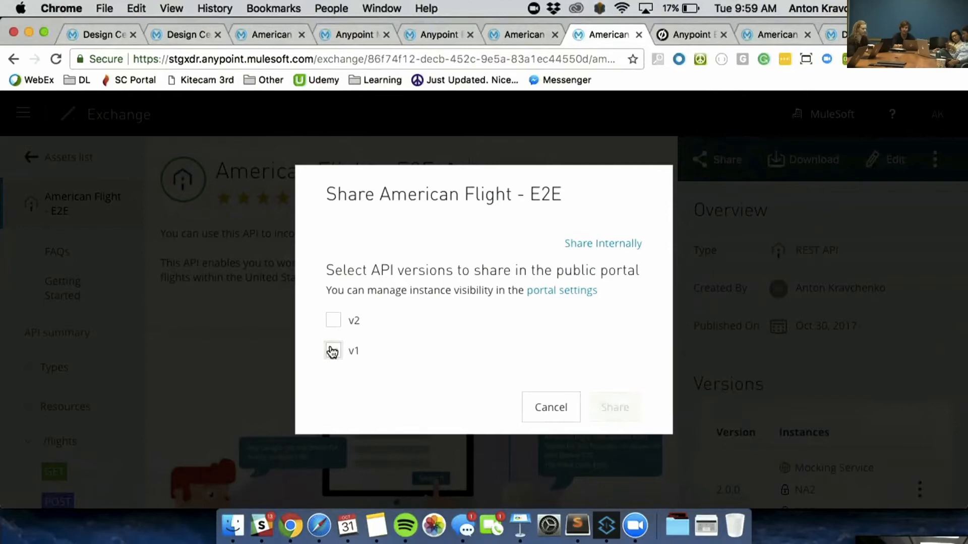
pyautogui.click(345, 323)
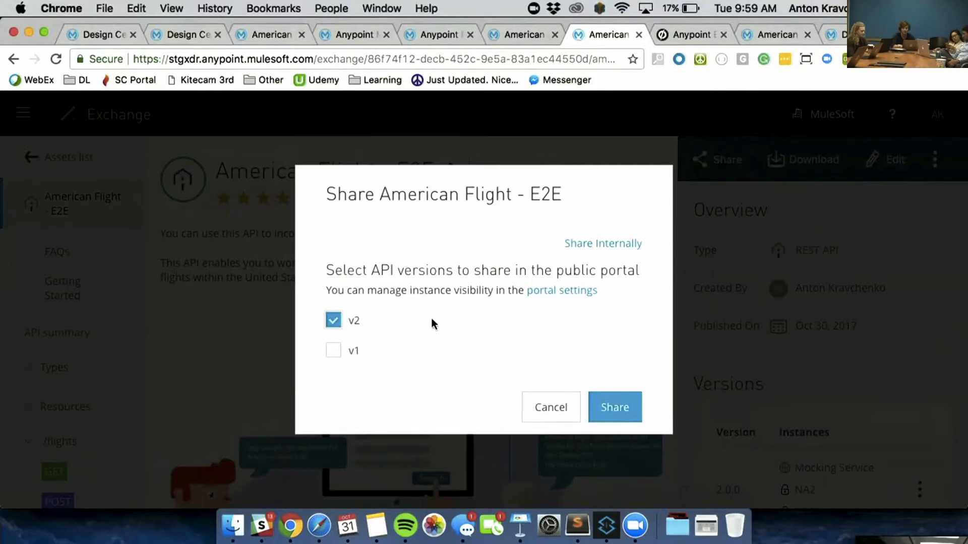
pyautogui.click(609, 410)
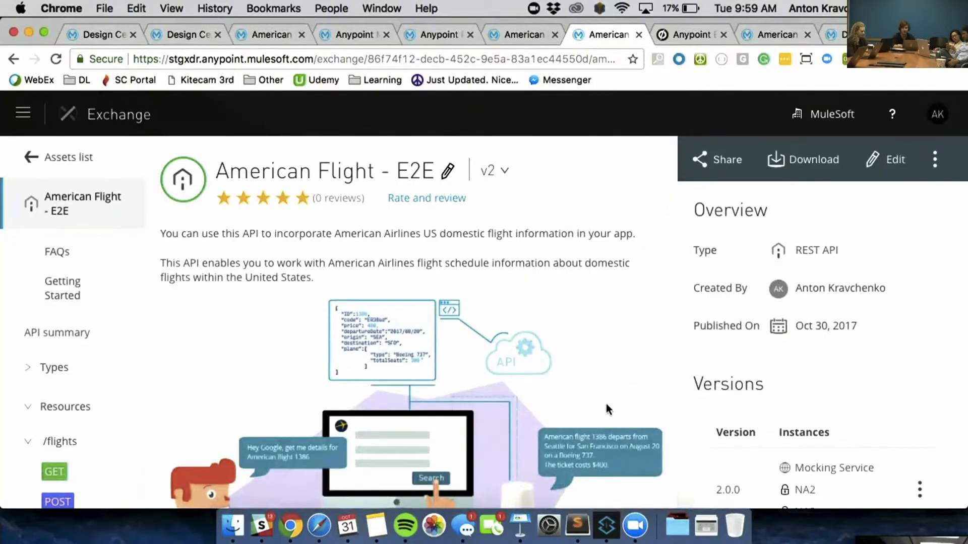
# - Switch to the incognito window, reload the public portal and open the American Flight - E2E API
pyautogui.press('super+Tab')
pyautogui.press('super+Tab')
pyautogui.press('super+grave')
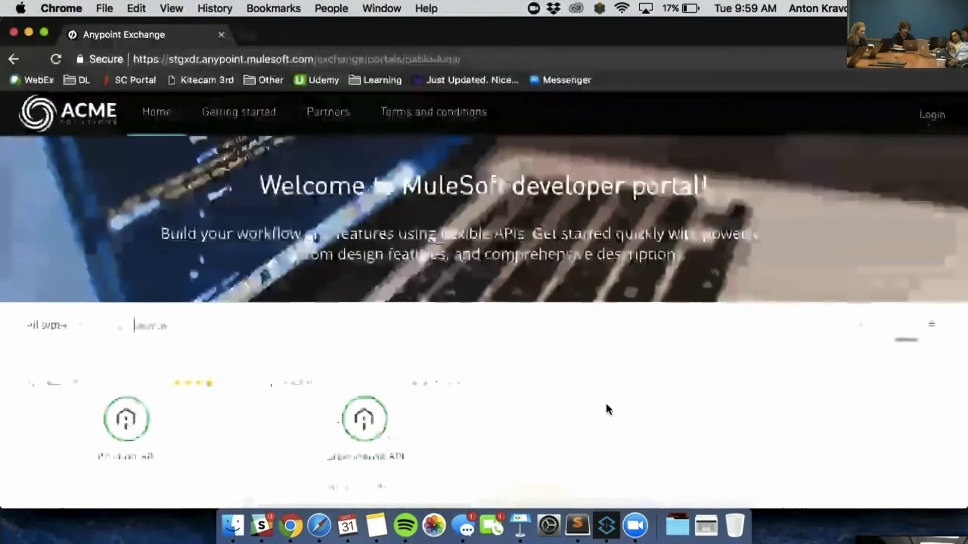
pyautogui.click(56, 59)
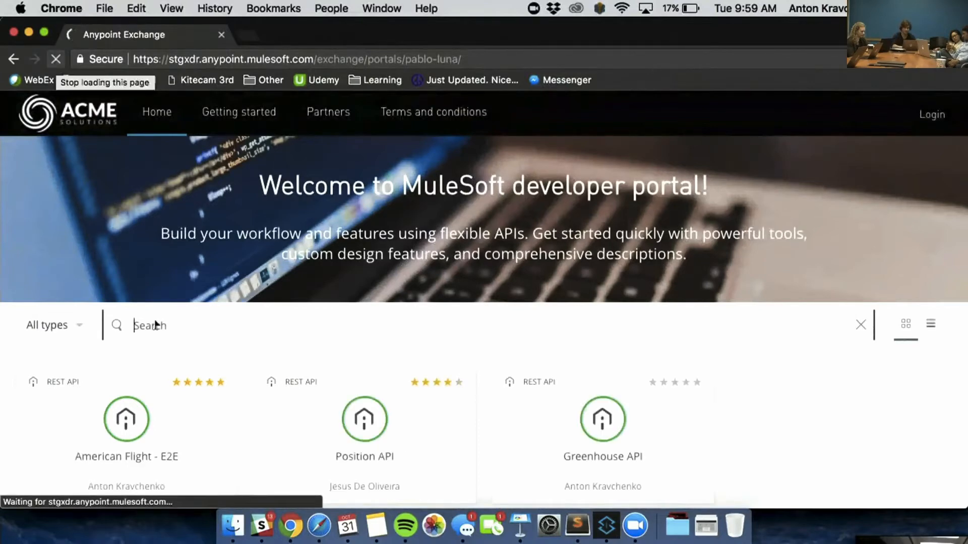
pyautogui.click(135, 418)
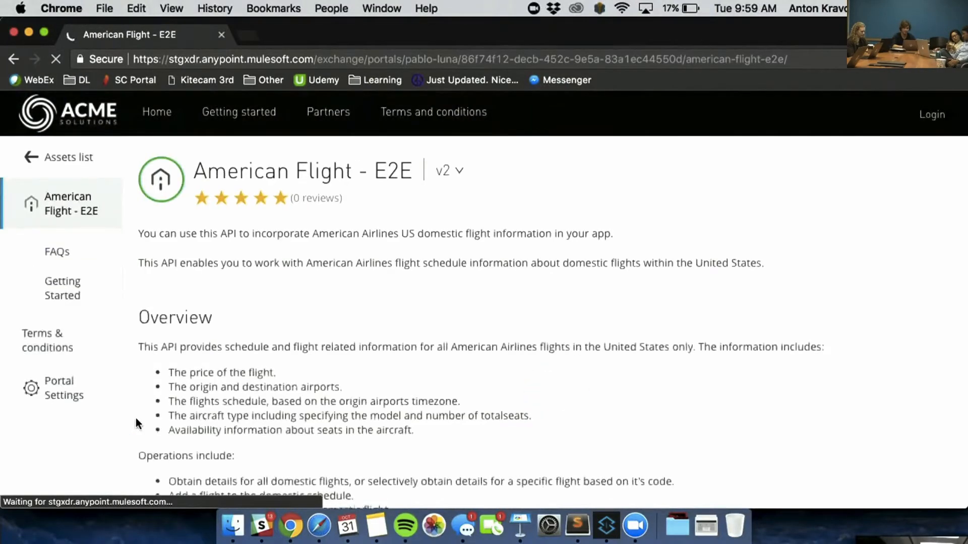
# - Review the API's public overview page and its /flights GET method, ending back on the overview page
pyautogui.scroll(-8, 247, 289)
pyautogui.scroll(-10, 249, 295)
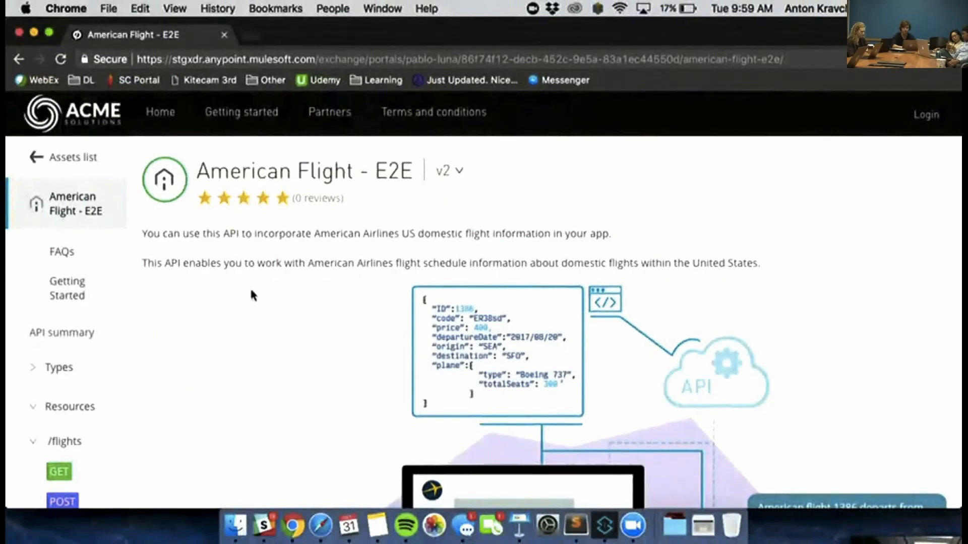
pyautogui.scroll(-15, 250, 288)
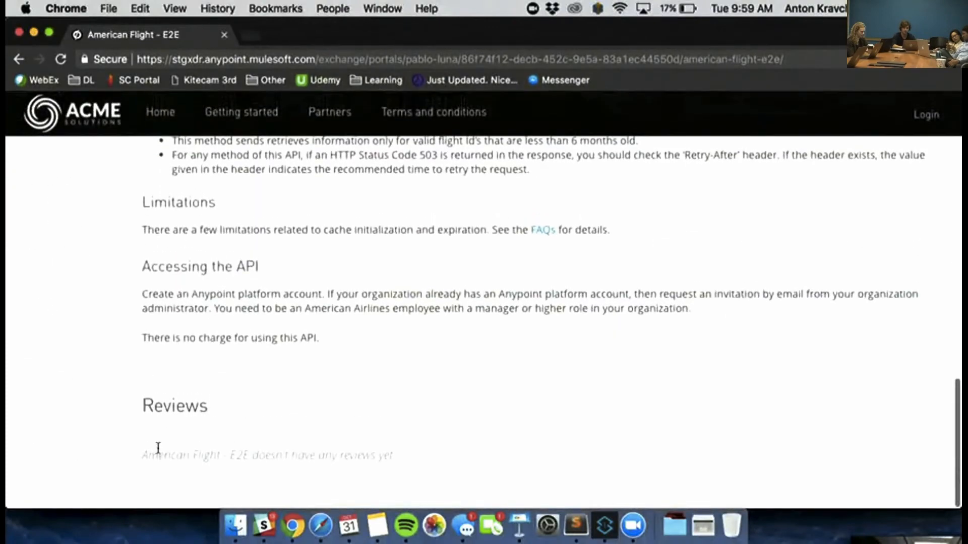
pyautogui.scroll(15, 157, 454)
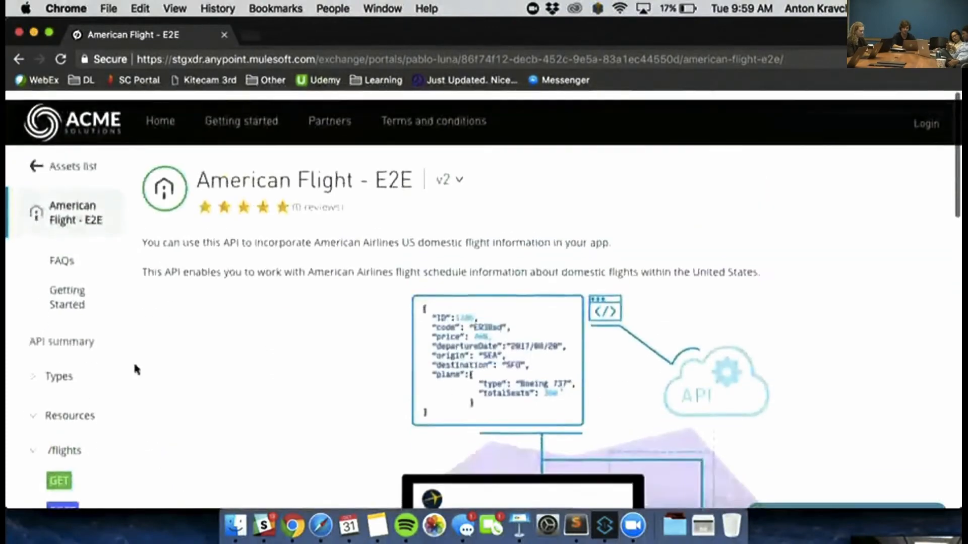
pyautogui.click(61, 467)
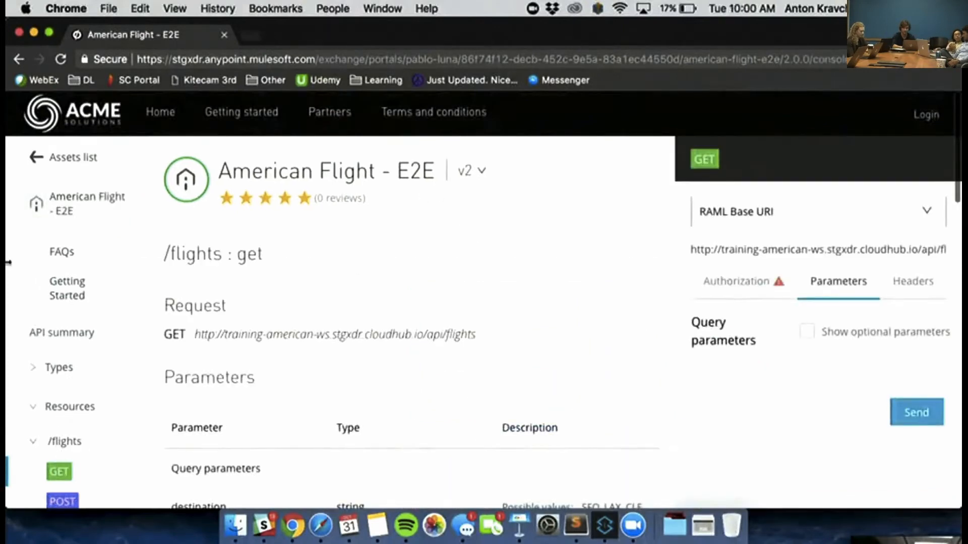
pyautogui.click(97, 197)
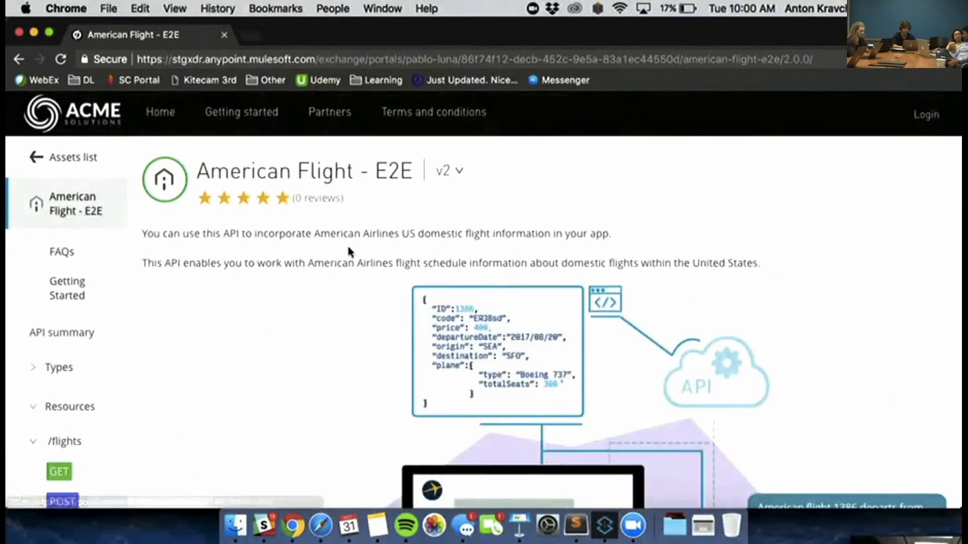
pyautogui.scroll(-5, 351, 252)
pyautogui.scroll(5, 347, 252)
pyautogui.scroll(-9, 445, 346)
pyautogui.scroll(9, 446, 346)
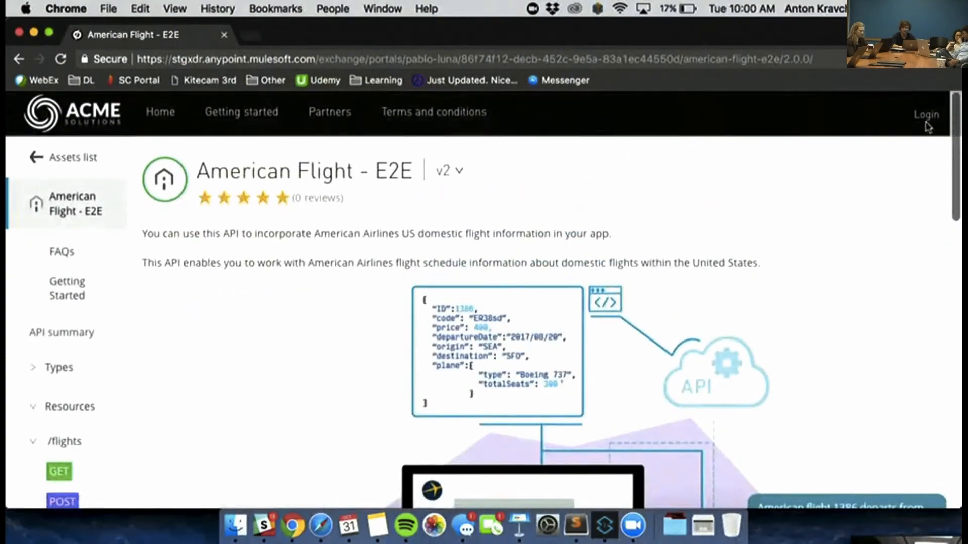
# - Sign in to Anypoint Platform from the public portal with the account's username and password
pyautogui.click(926, 120)
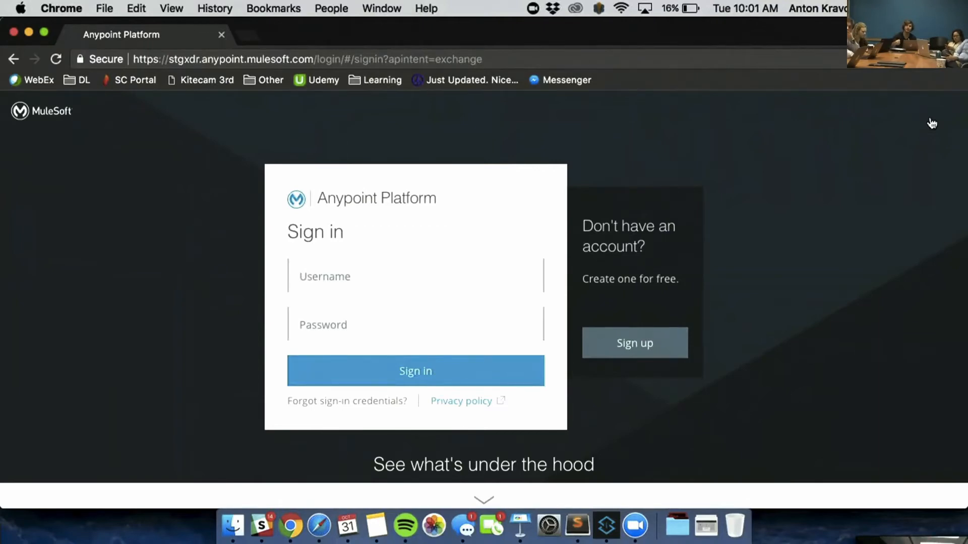
pyautogui.click(386, 262)
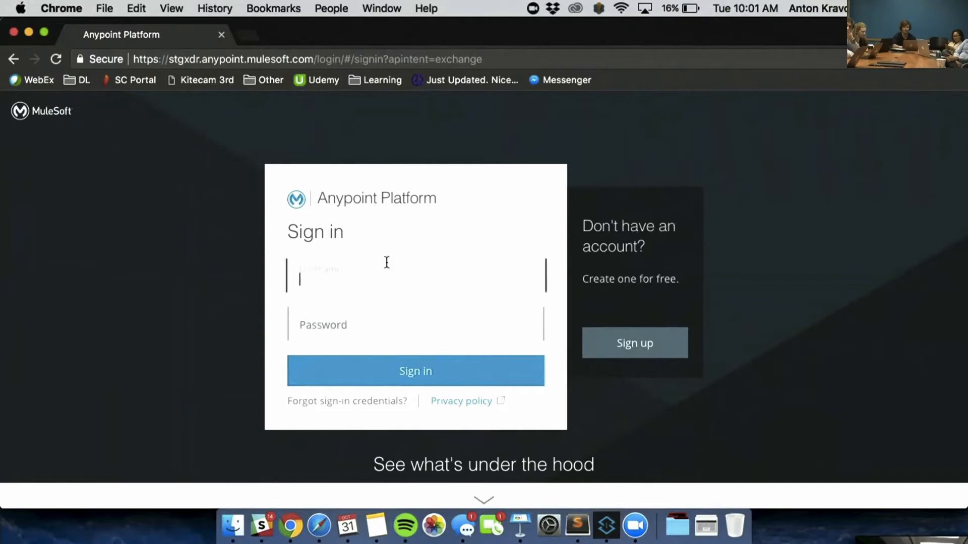
pyautogui.write('m4m')
pyautogui.press('Tab')
pyautogui.write('*********')
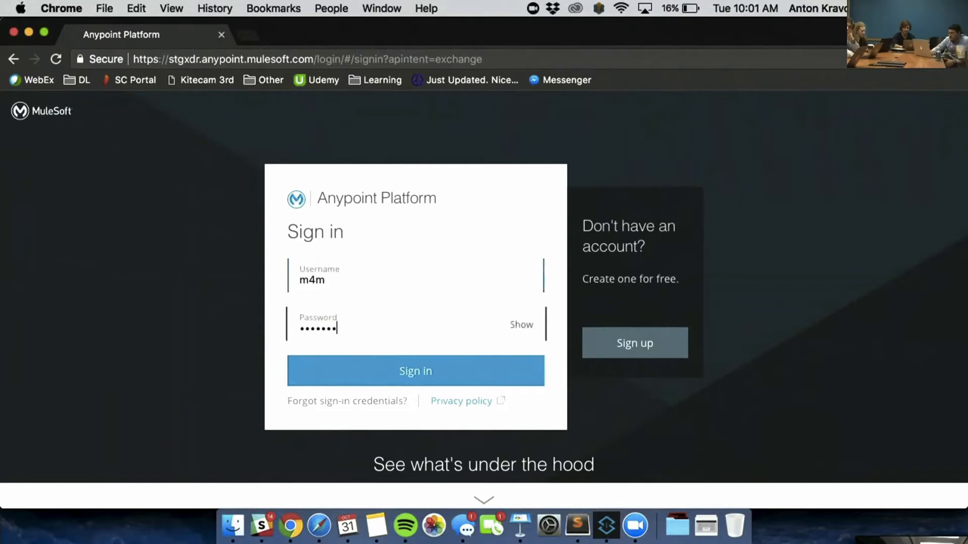
pyautogui.press('Return')
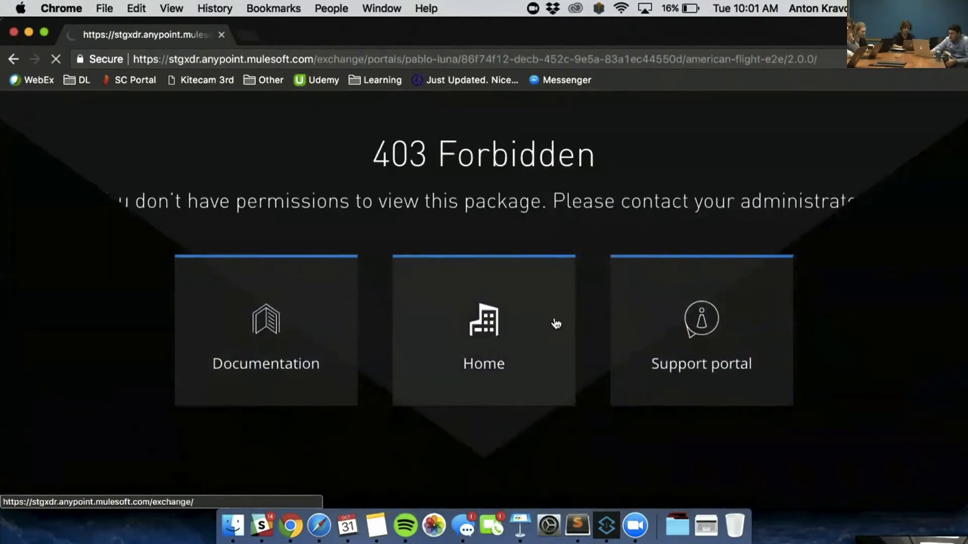
# - Reload the blocked API page, shorten its address to the portal root and open the public developer portal home page
pyautogui.click(837, 66)
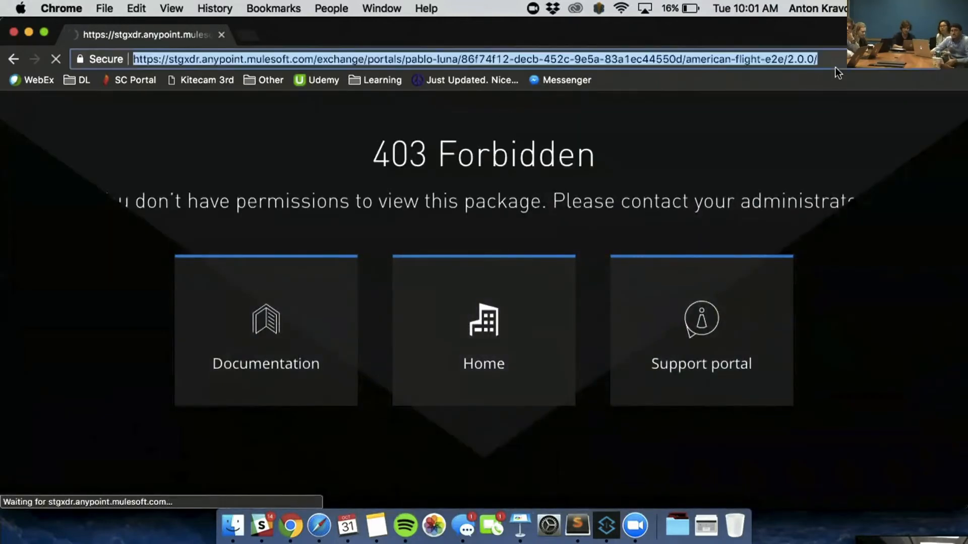
pyautogui.press('Return')
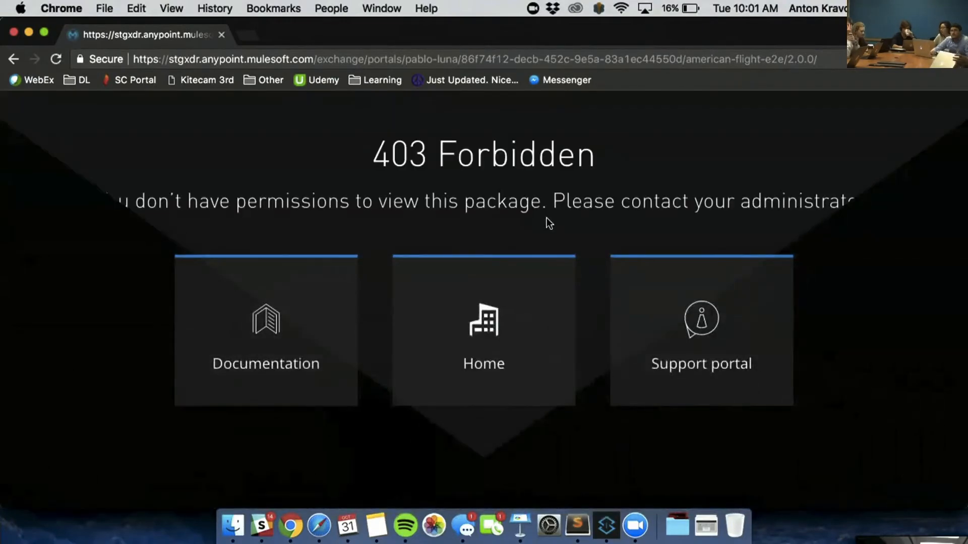
pyautogui.click(378, 56)
pyautogui.click(459, 59)
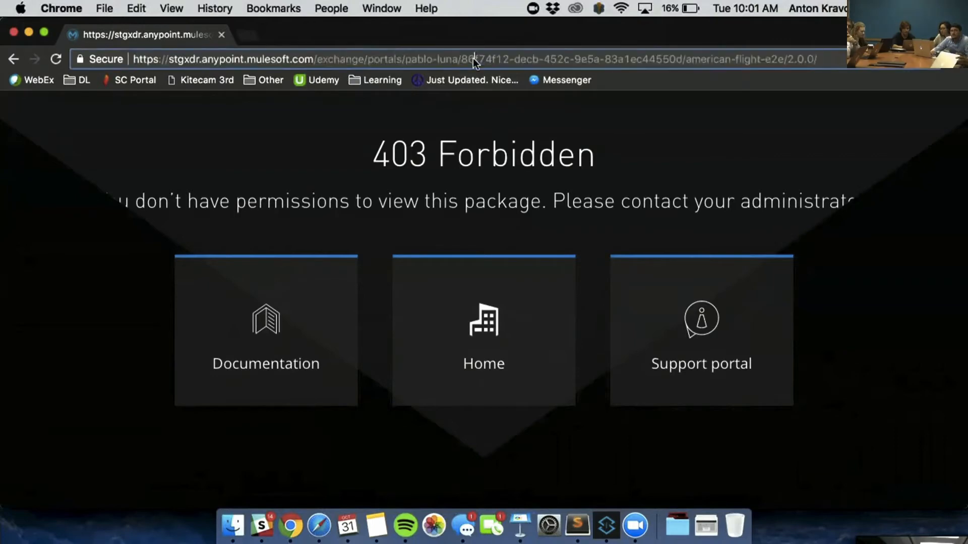
pyautogui.press('shift+super+Right')
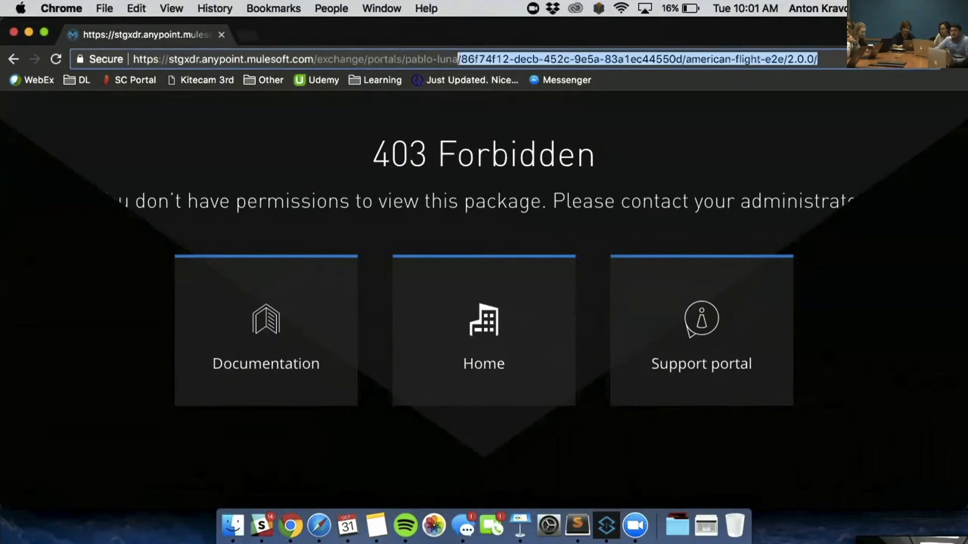
pyautogui.press('BackSpace')
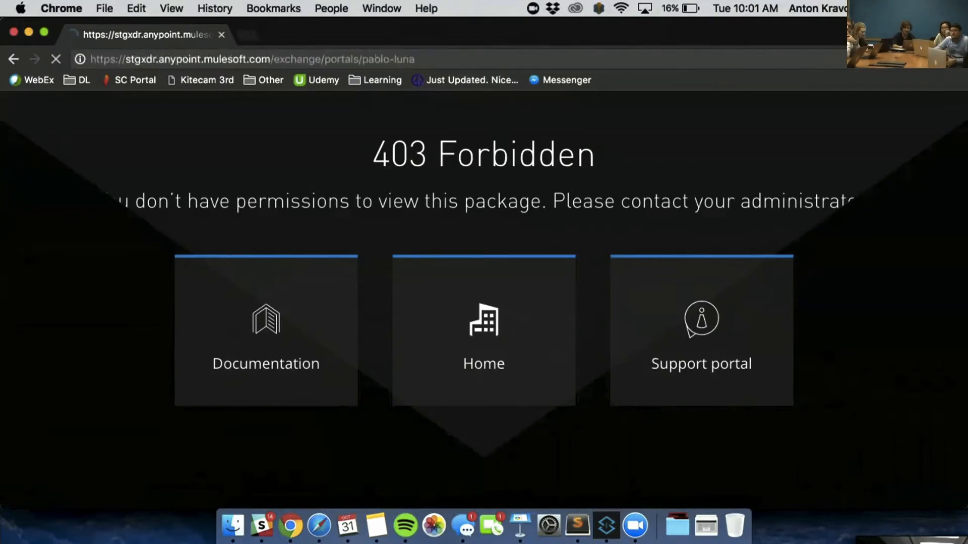
pyautogui.press('Return')
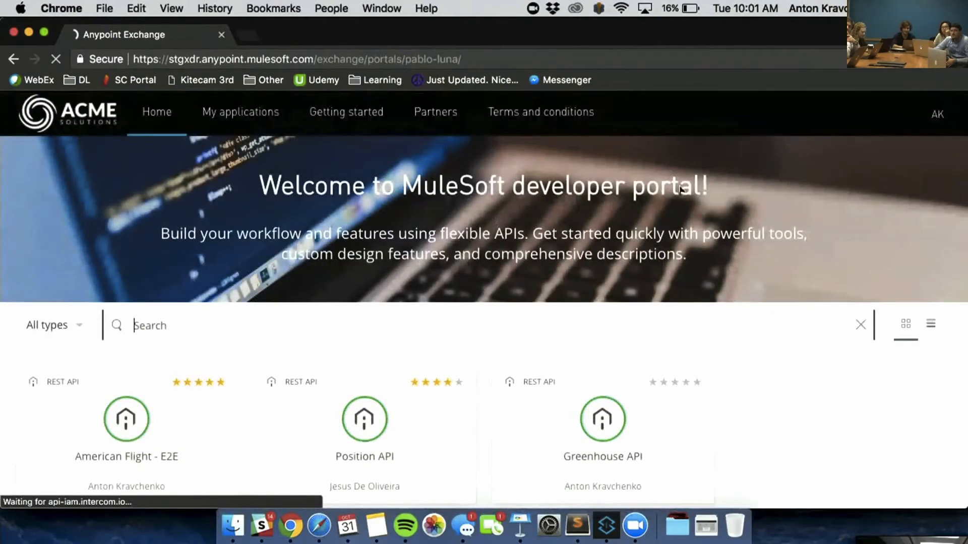
# - Open the signed-in user's account menu in the public developer portal
pyautogui.click(939, 115)
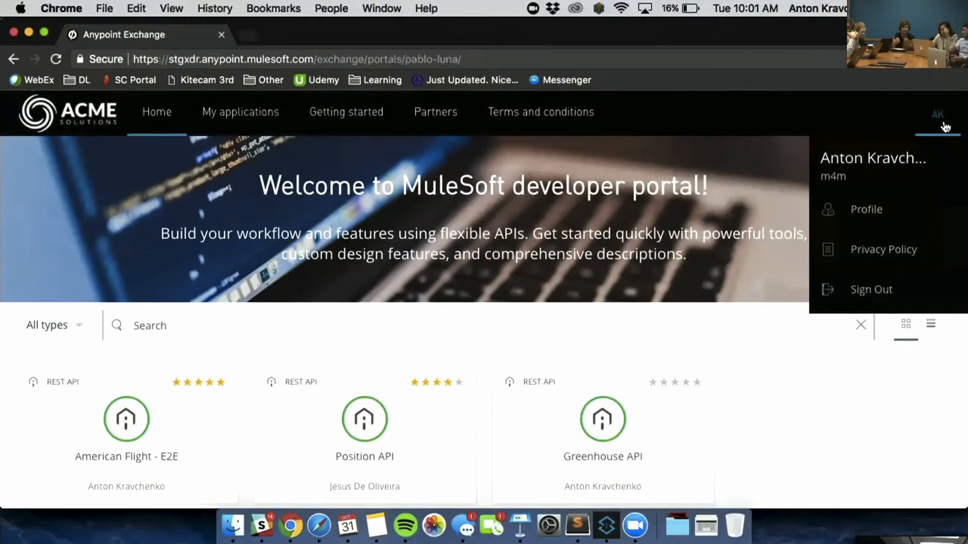
pyautogui.click(923, 130)
pyautogui.click(923, 130)
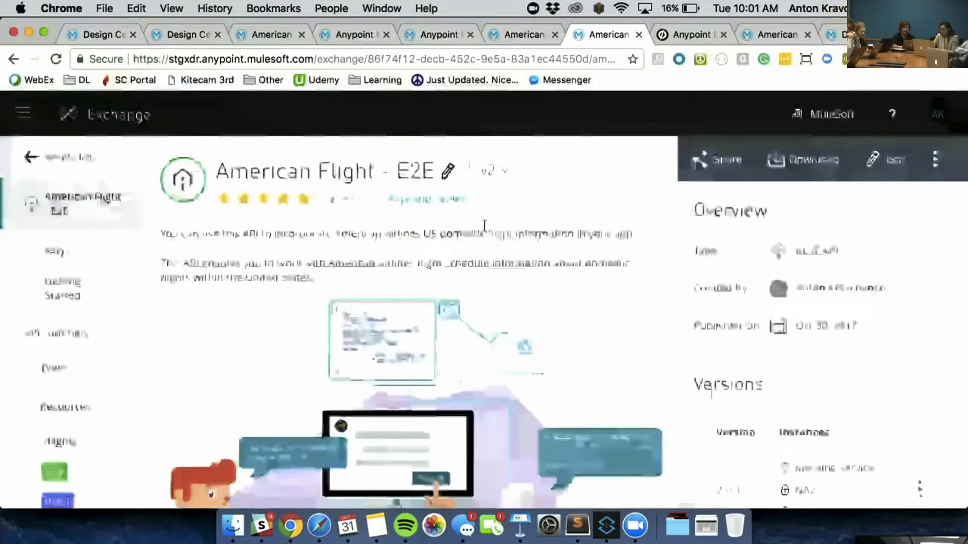
# - Switch to the main browser window and view the External Users list in Access Management
pyautogui.press('super+grave')
pyautogui.click(32, 126)
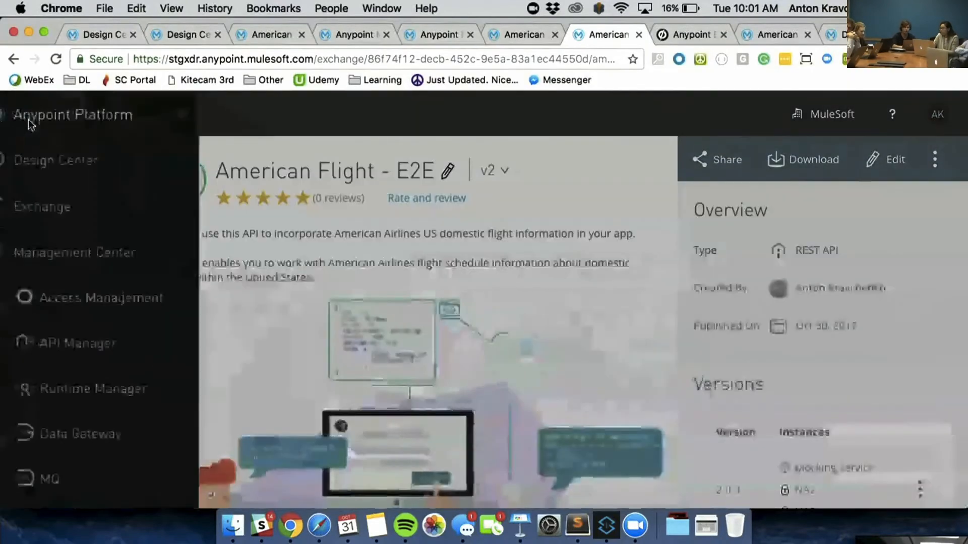
pyautogui.click(162, 303)
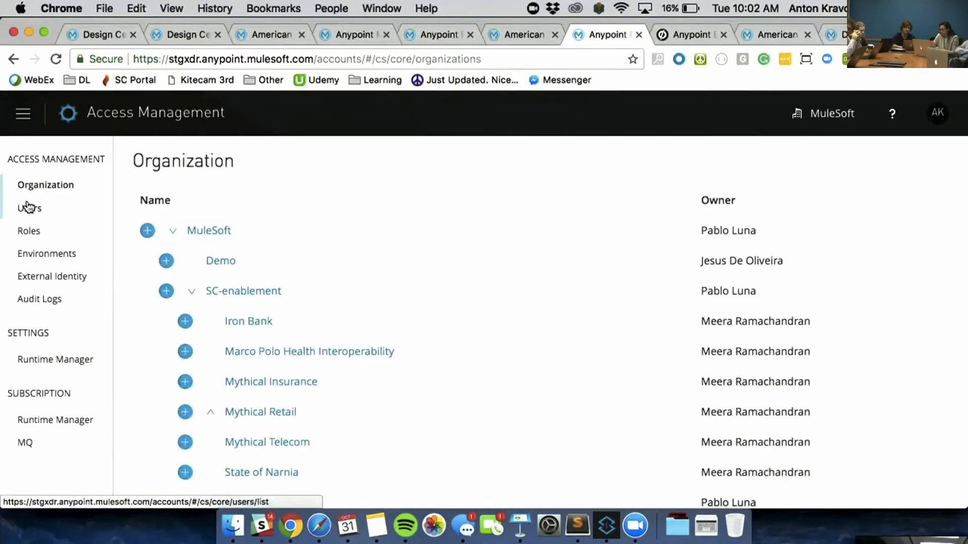
pyautogui.click(28, 206)
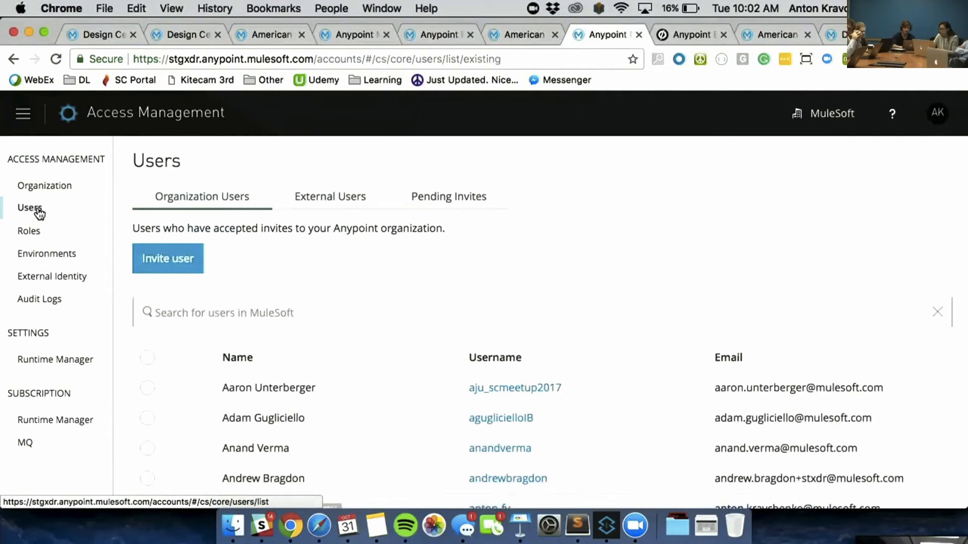
pyautogui.click(337, 198)
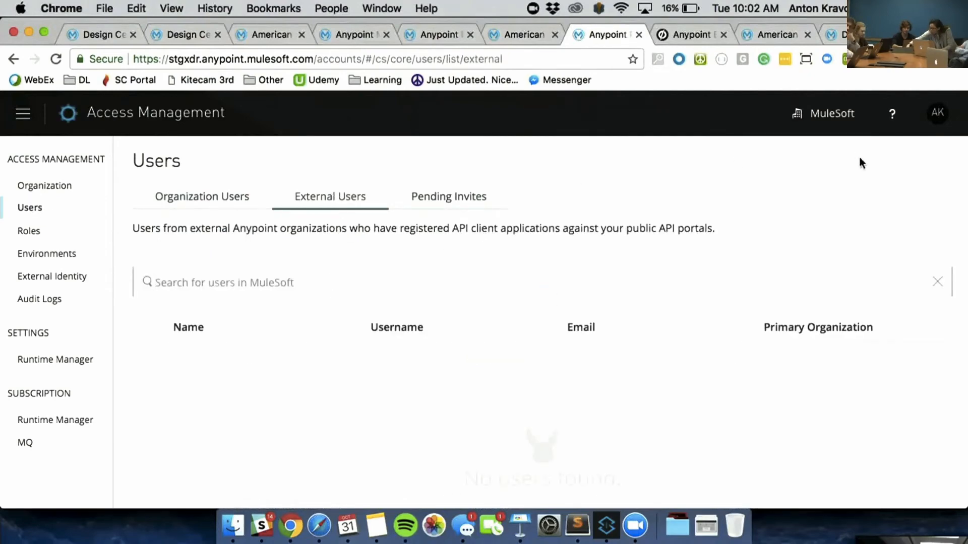
# - Switch the business group to Demo and back to MuleSoft, and reopen the External Users list
pyautogui.click(831, 126)
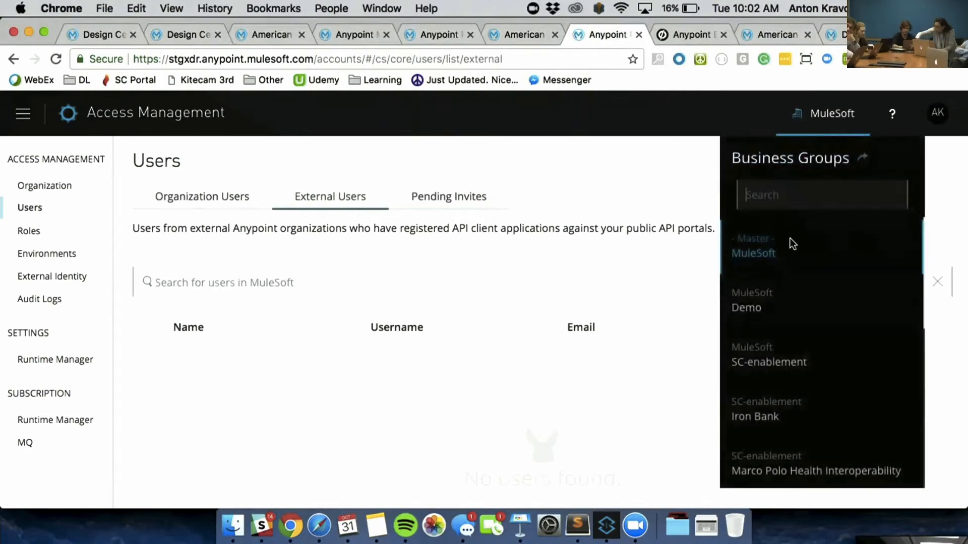
pyautogui.click(751, 305)
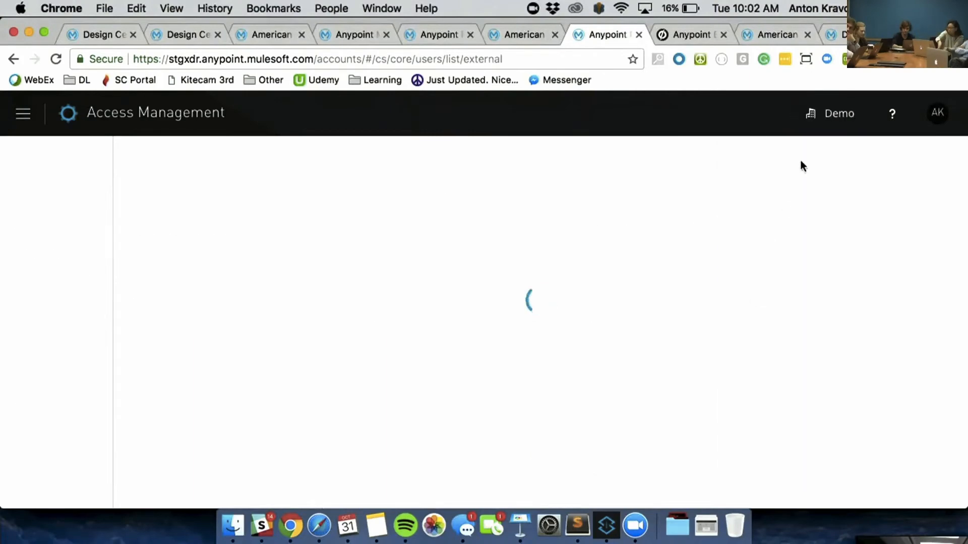
pyautogui.click(831, 117)
pyautogui.click(741, 248)
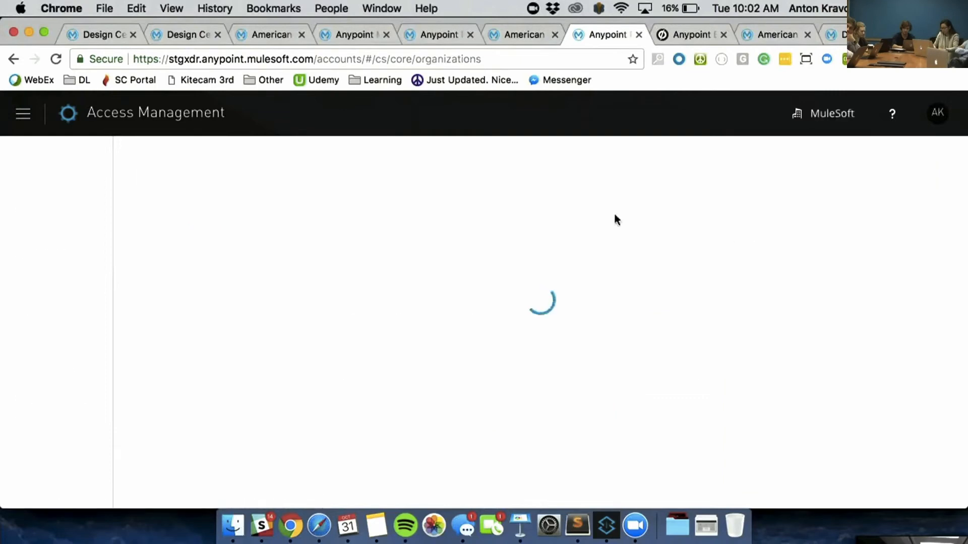
pyautogui.click(80, 215)
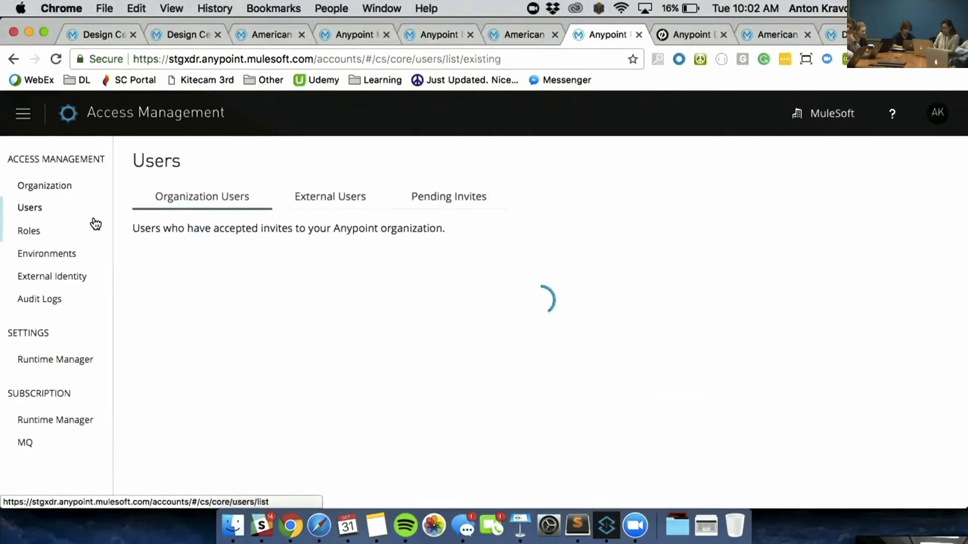
pyautogui.click(343, 211)
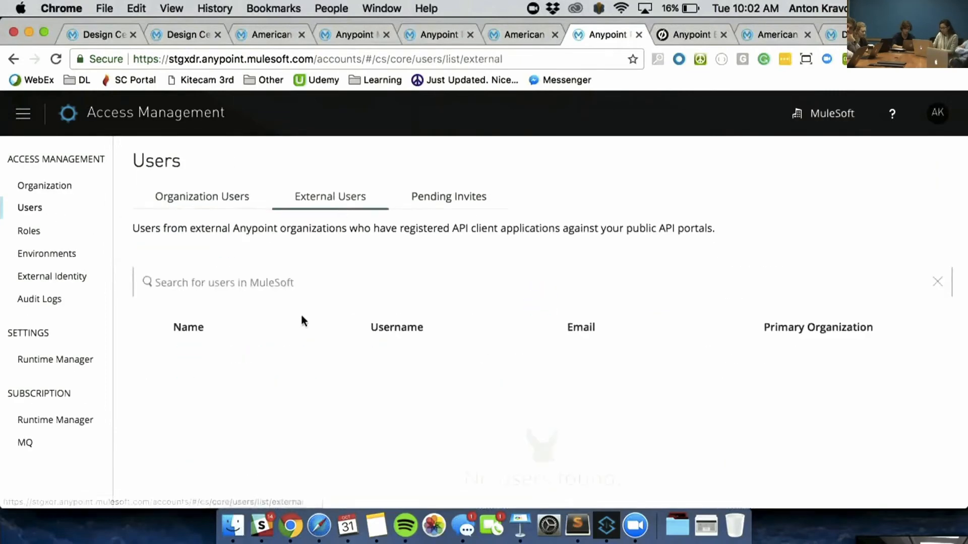
pyautogui.scroll(-2, 302, 321)
pyautogui.scroll(2, 301, 321)
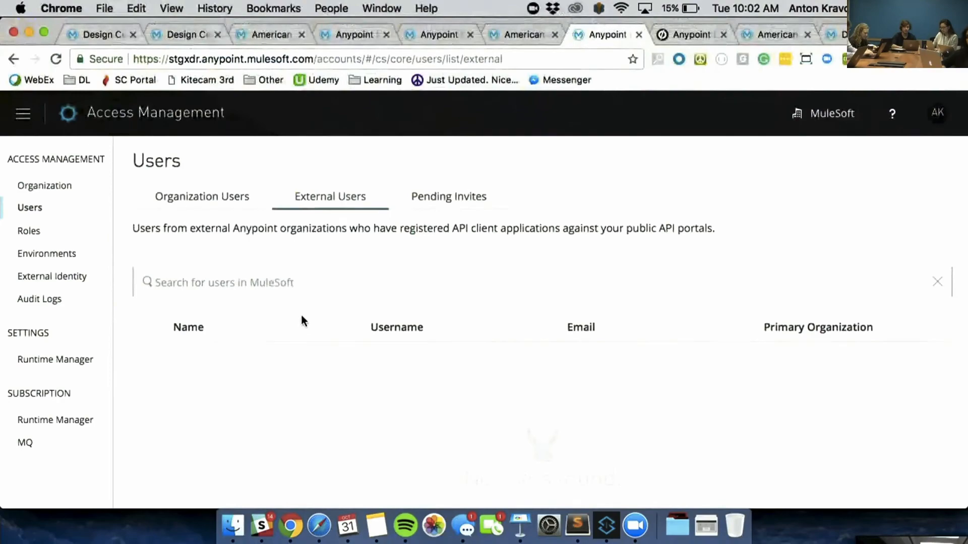
# - Show the public developer portal window again and return to the Access Management window
pyautogui.hotkey('ctrl', 'Up')
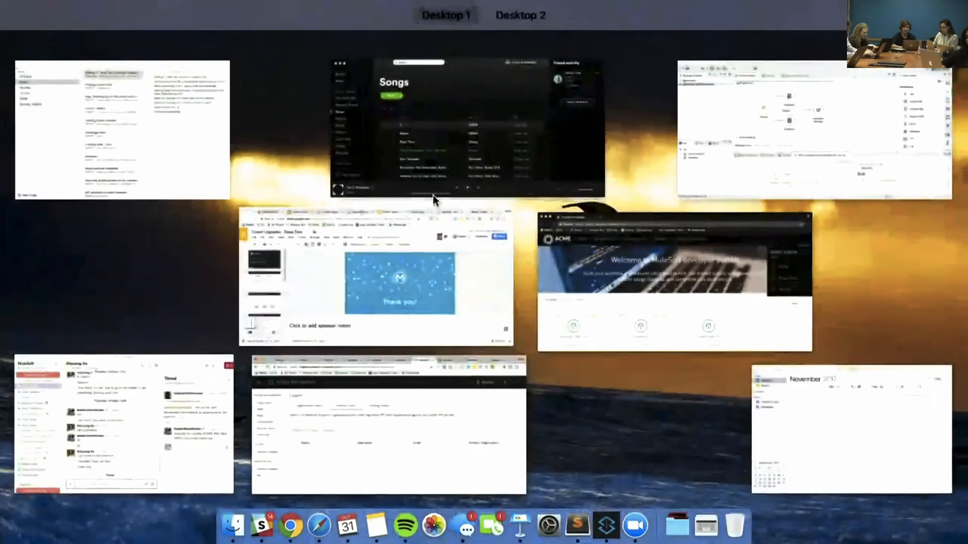
pyautogui.click(735, 305)
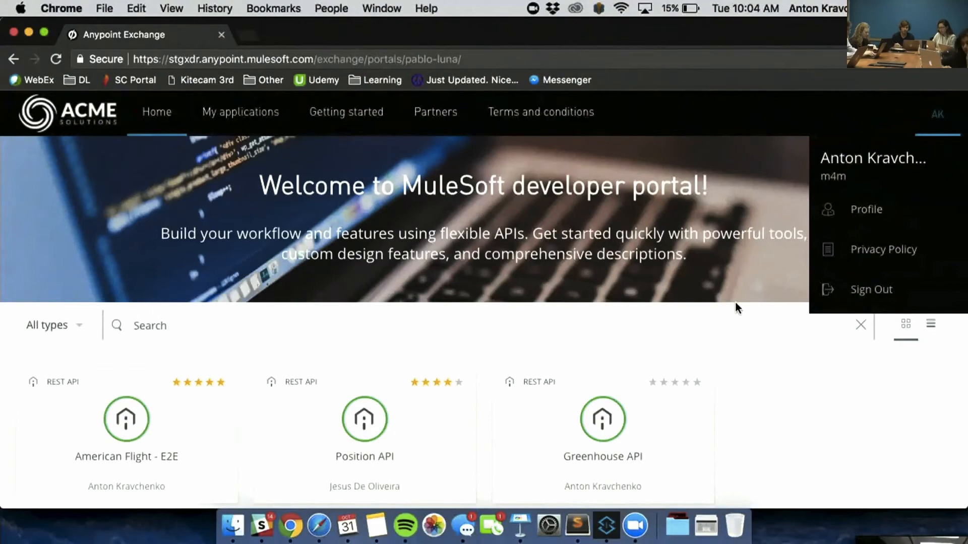
pyautogui.hotkey('ctrl', 'Up')
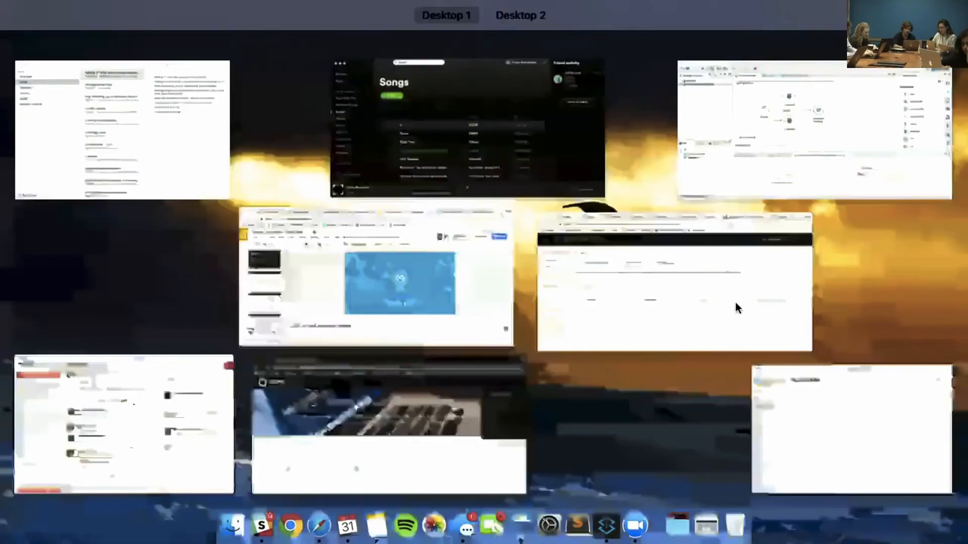
pyautogui.click(656, 295)
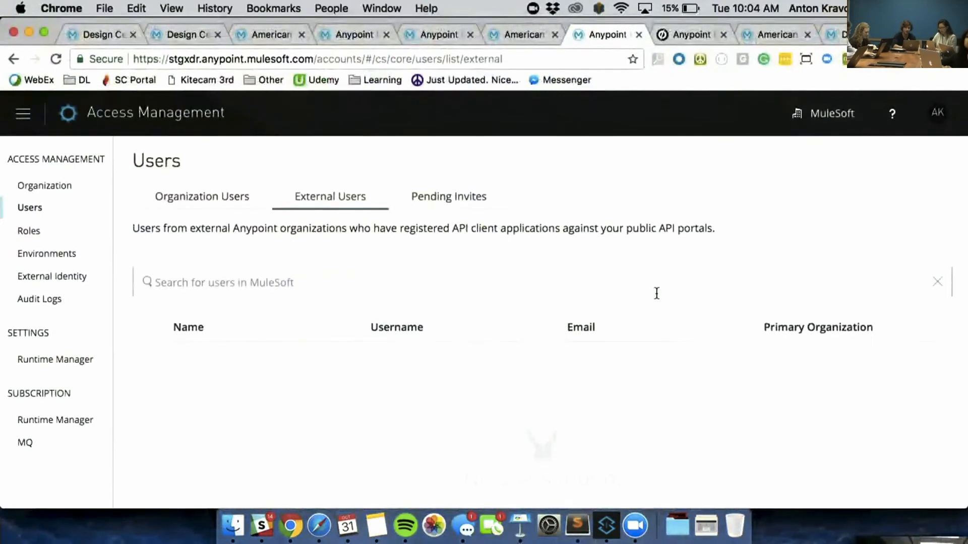
# - Create a Mule Application project named American Migrate in Design Center with Design as the target environment
pyautogui.click(23, 113)
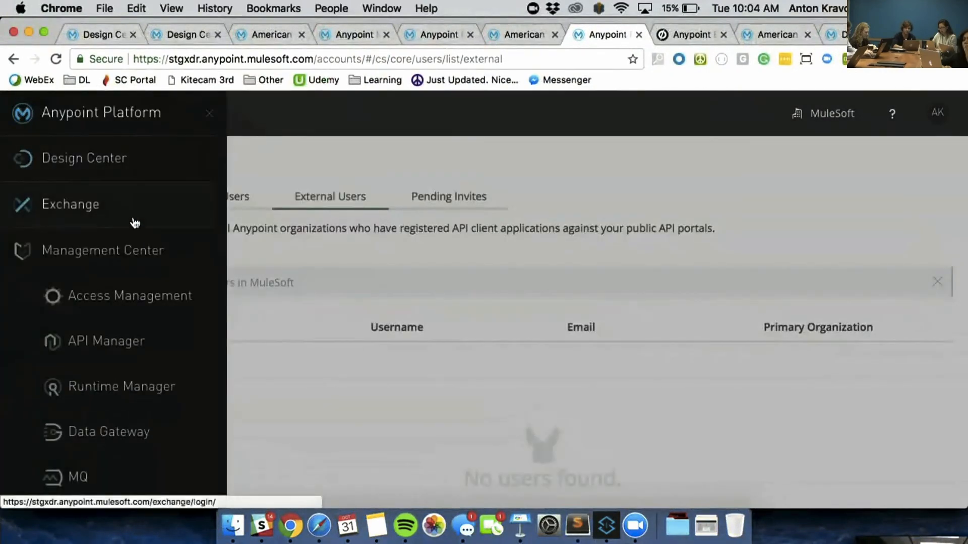
pyautogui.click(123, 158)
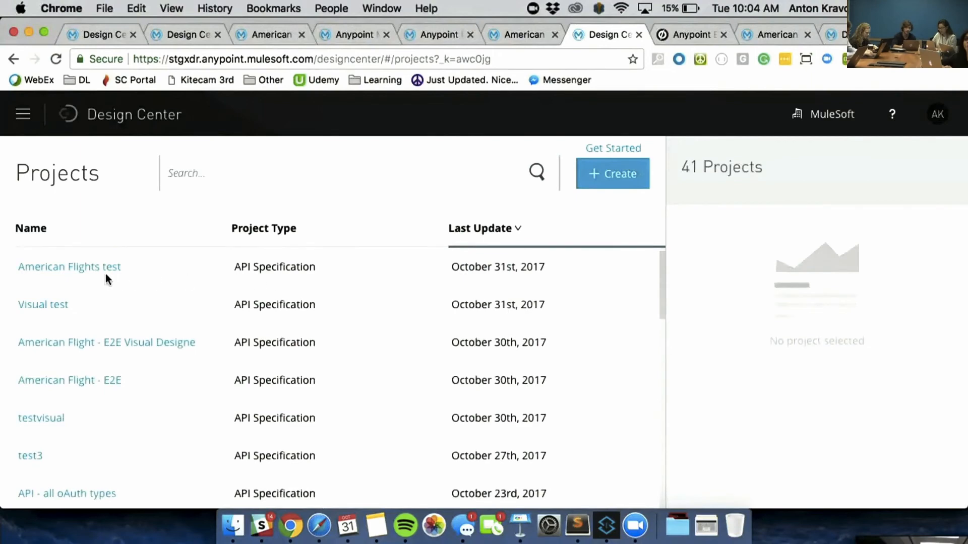
pyautogui.click(639, 176)
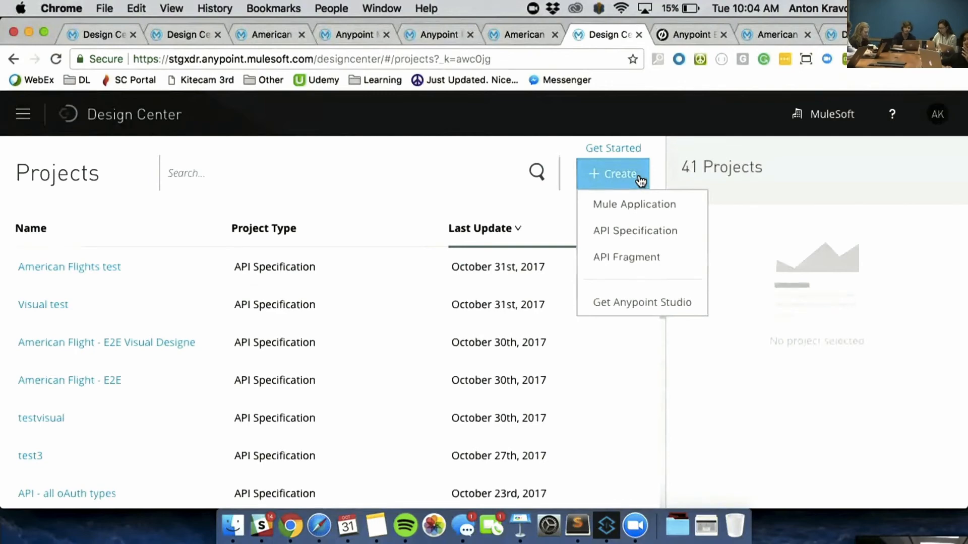
pyautogui.click(624, 205)
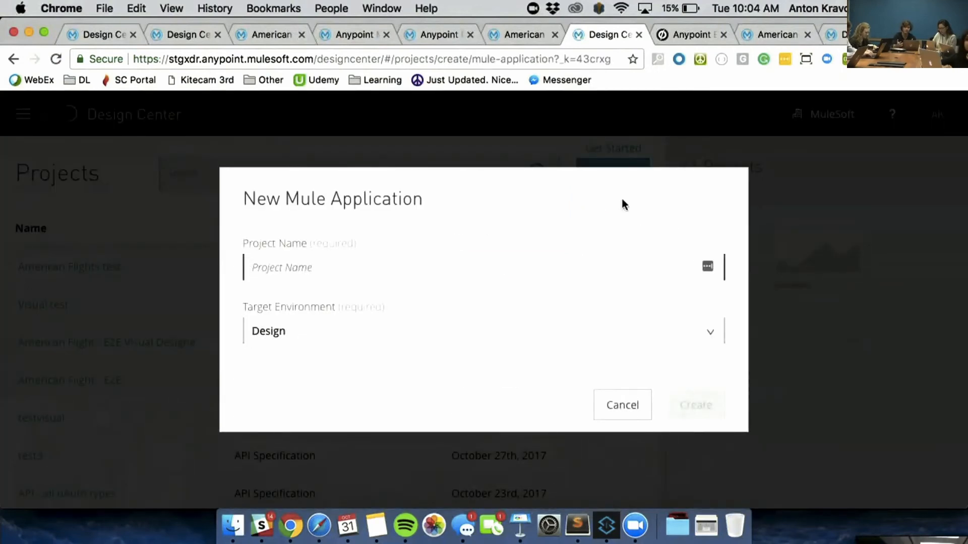
pyautogui.write('Amerinc')
pyautogui.press('BackSpace')
pyautogui.press('BackSpace')
pyautogui.write('can ')
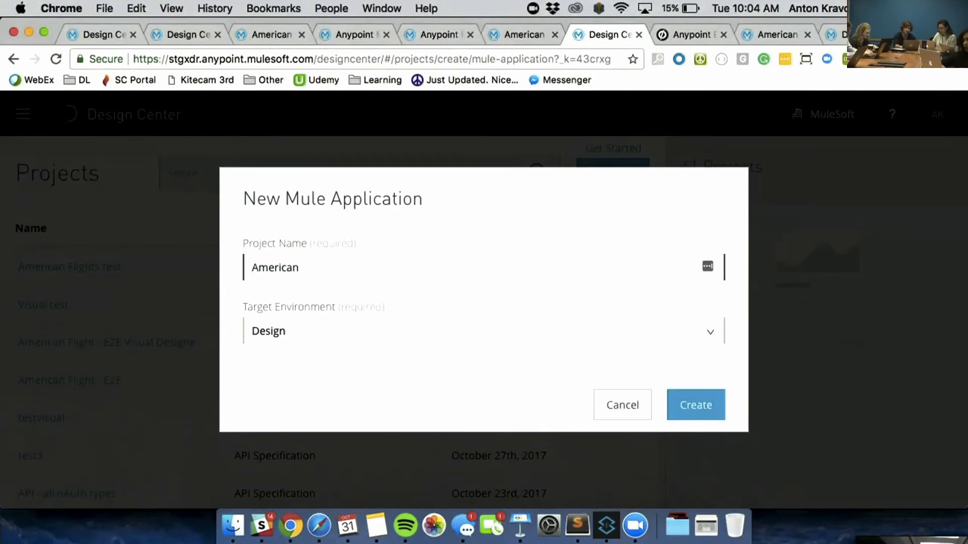
pyautogui.write('Migrati')
pyautogui.press('BackSpace')
pyautogui.write('e')
pyautogui.click(699, 399)
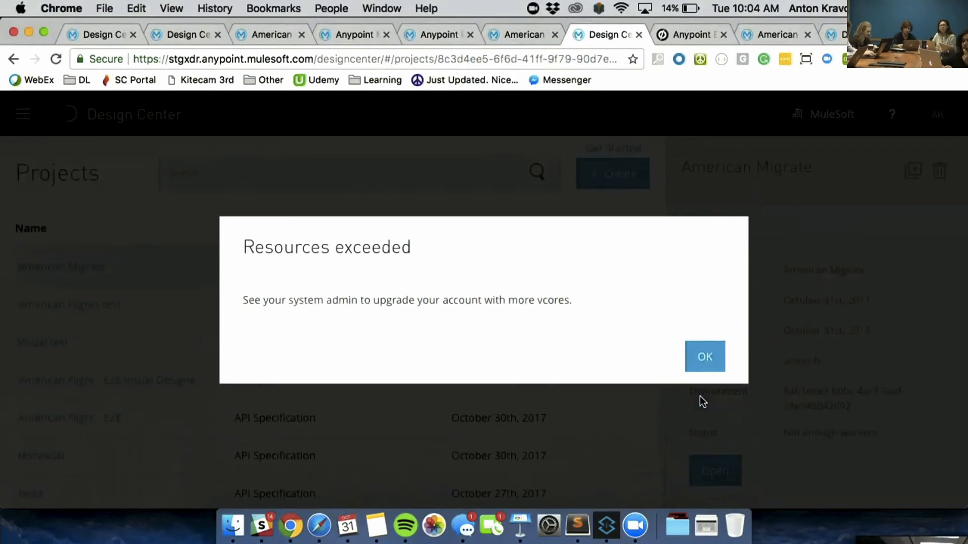
pyautogui.click(710, 367)
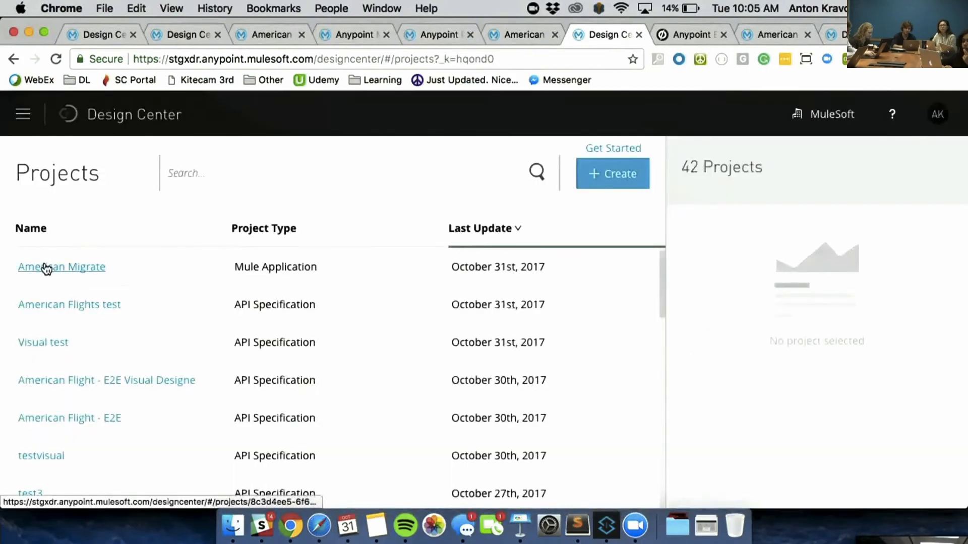
# - Open the American Migrate project and go through its introductory tips until they are closed
pyautogui.click(49, 267)
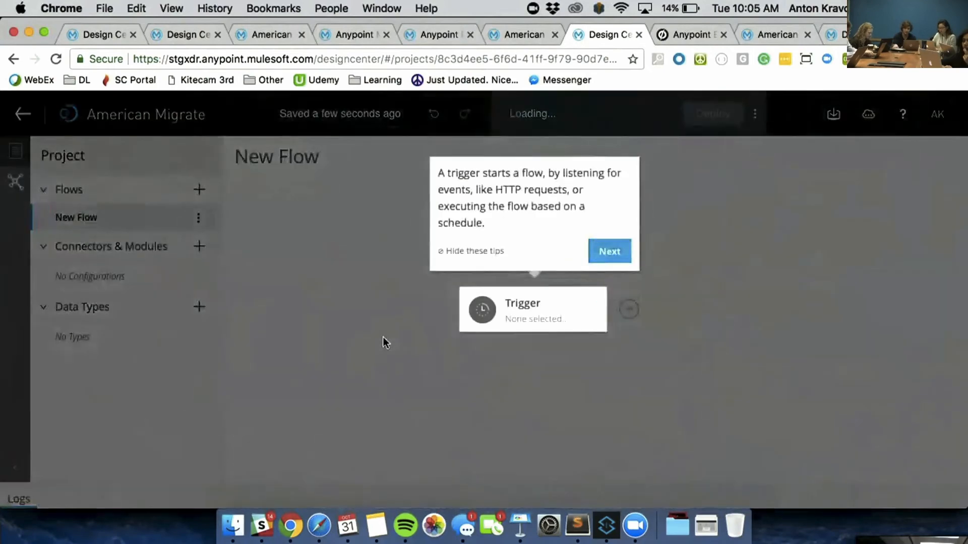
pyautogui.click(610, 251)
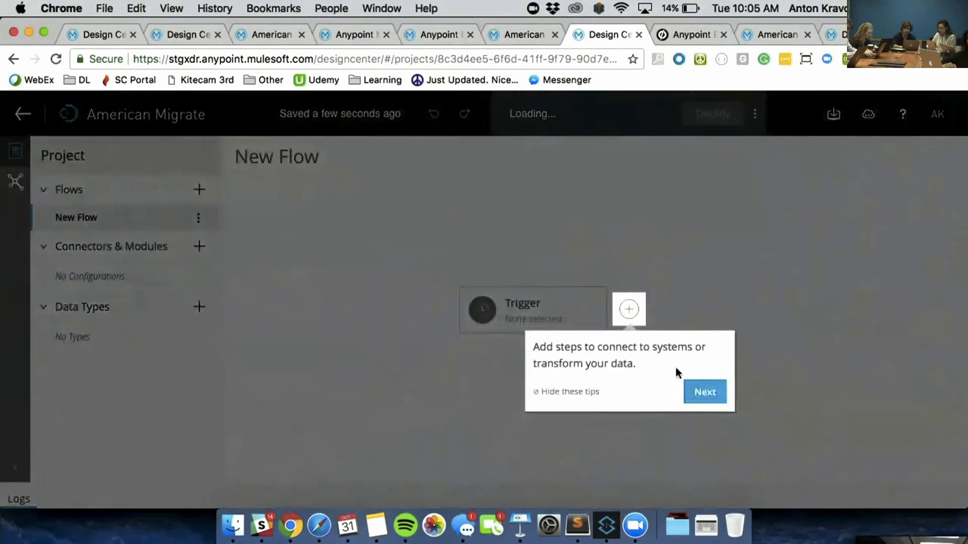
pyautogui.click(701, 391)
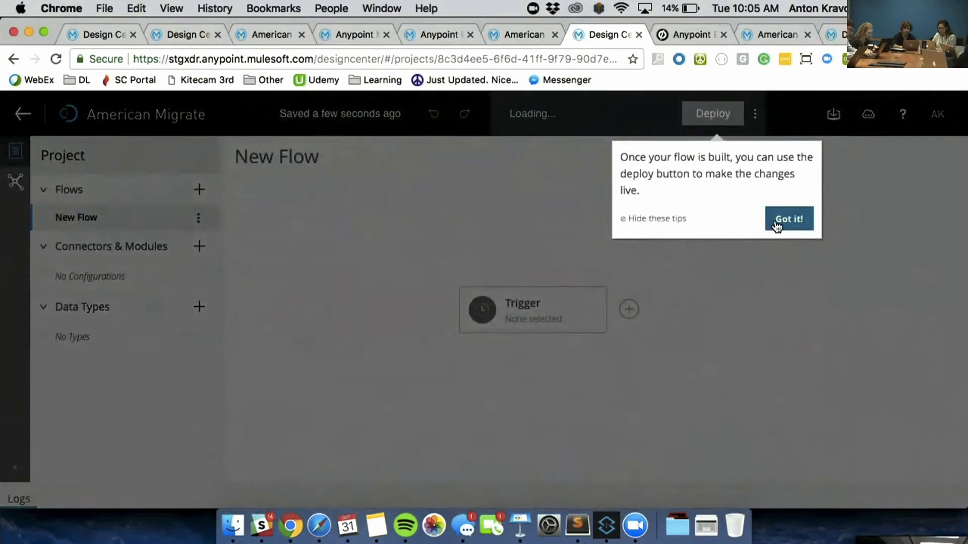
pyautogui.click(776, 220)
# - Set the trigger of New Flow to Scheduler
pyautogui.click(585, 311)
pyautogui.click(499, 228)
pyautogui.click(720, 232)
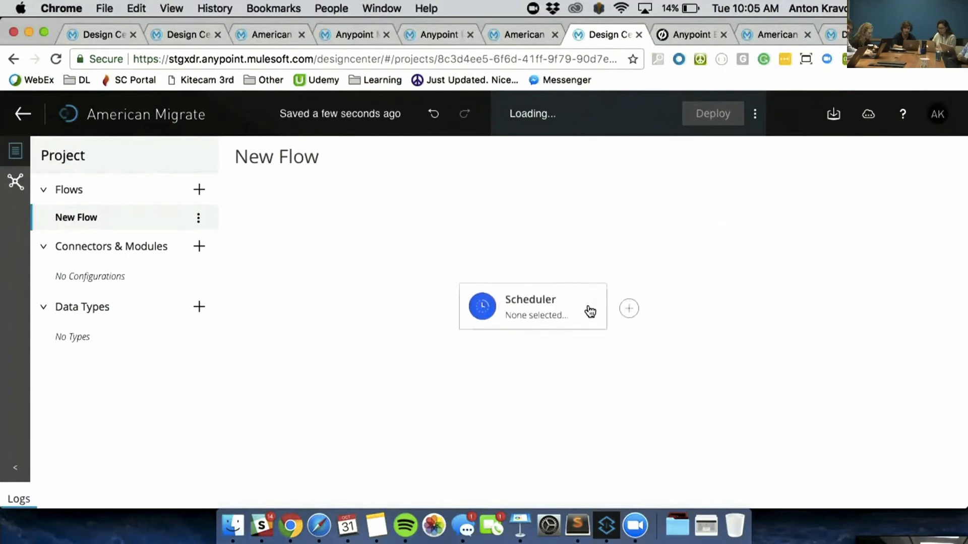
# - Add the American Flights API component with the Get Flights operation after the Scheduler and set its Destination to SFO
pyautogui.click(629, 308)
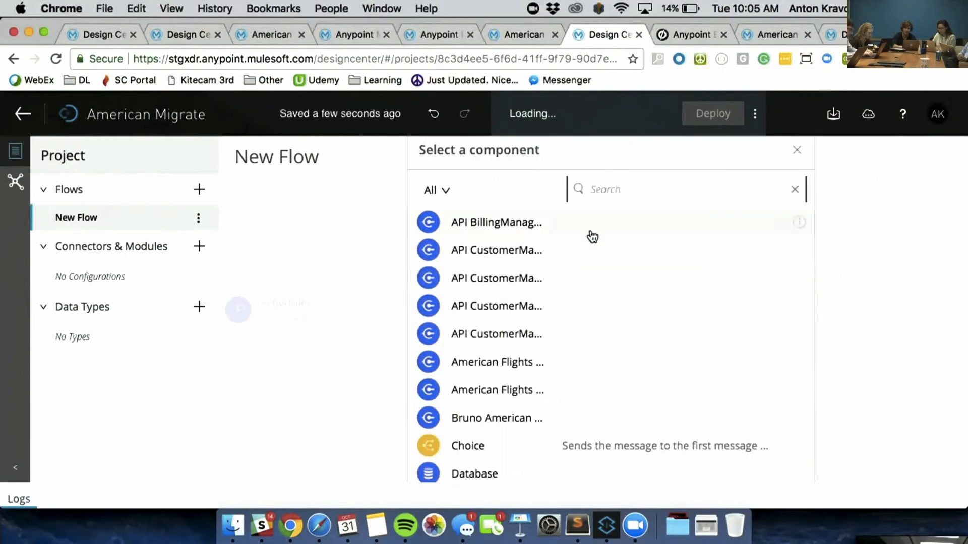
pyautogui.write('amer')
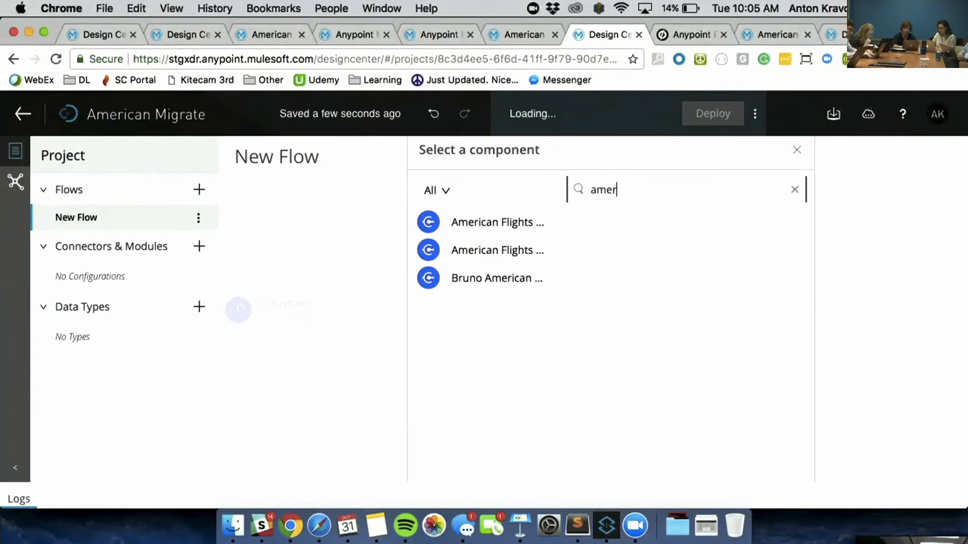
pyautogui.click(503, 222)
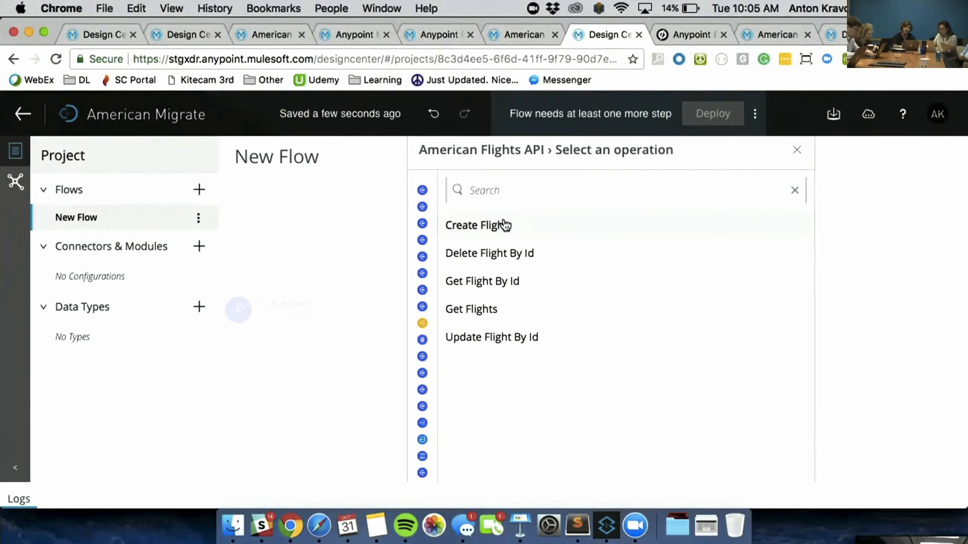
pyautogui.click(425, 185)
pyautogui.click(606, 196)
pyautogui.write('amer')
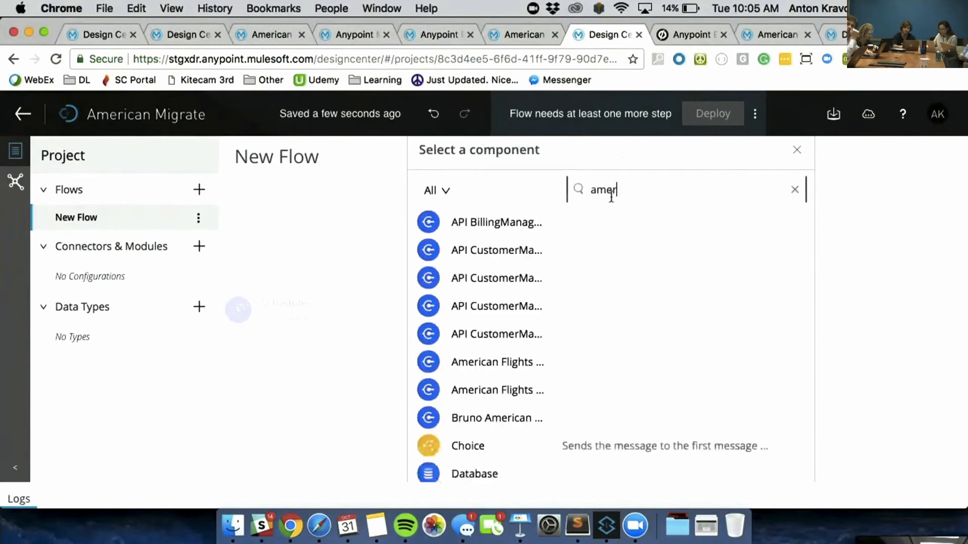
pyautogui.write('i')
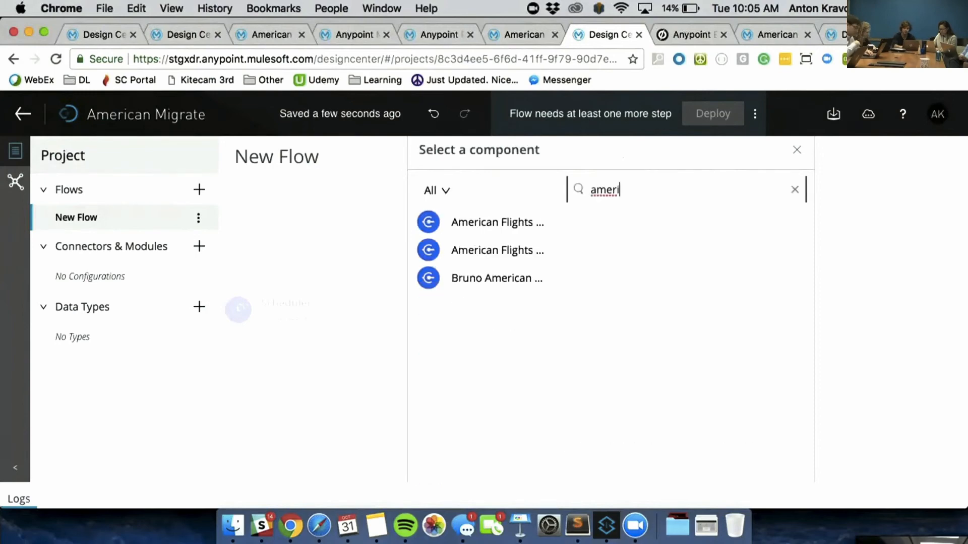
pyautogui.click(522, 226)
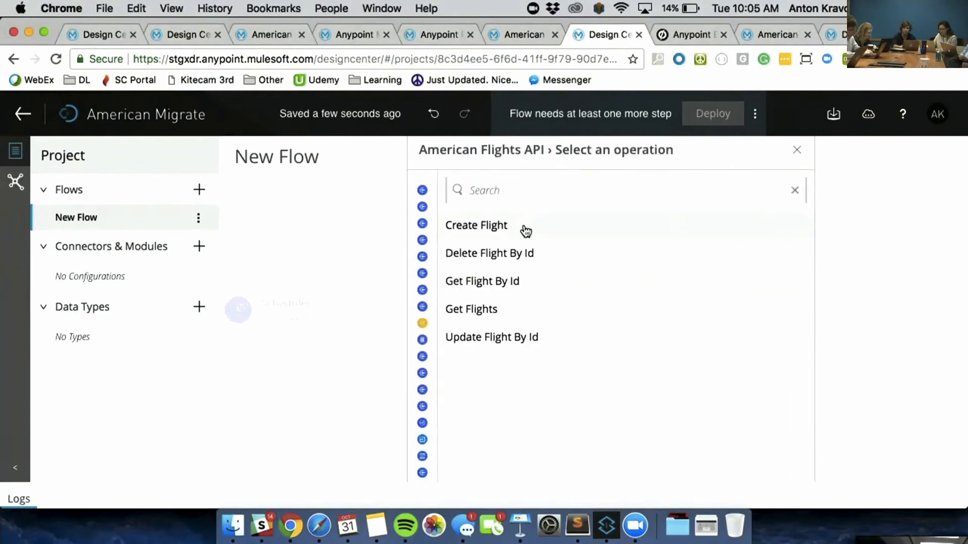
pyautogui.click(491, 309)
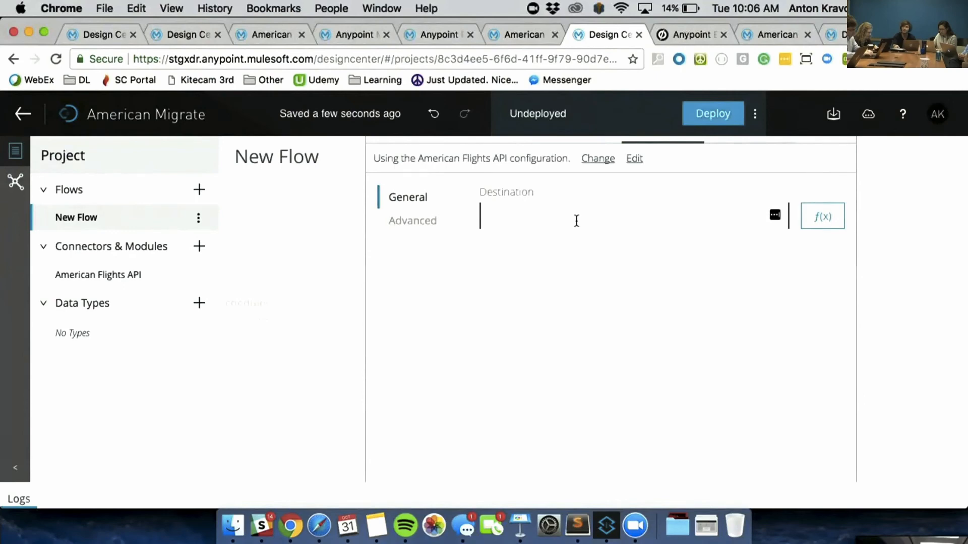
pyautogui.write('SFO')
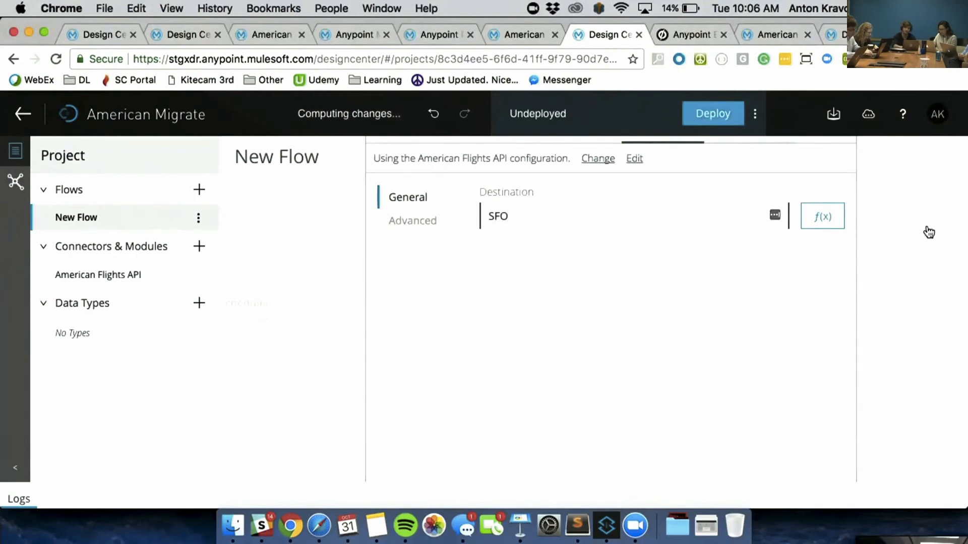
pyautogui.click(930, 233)
# - Add a Database component with the Insert operation at the end of New Flow, after Get Flights
pyautogui.click(736, 311)
pyautogui.click(601, 192)
pyautogui.write('dr')
pyautogui.press('BackSpace')
pyautogui.click(450, 221)
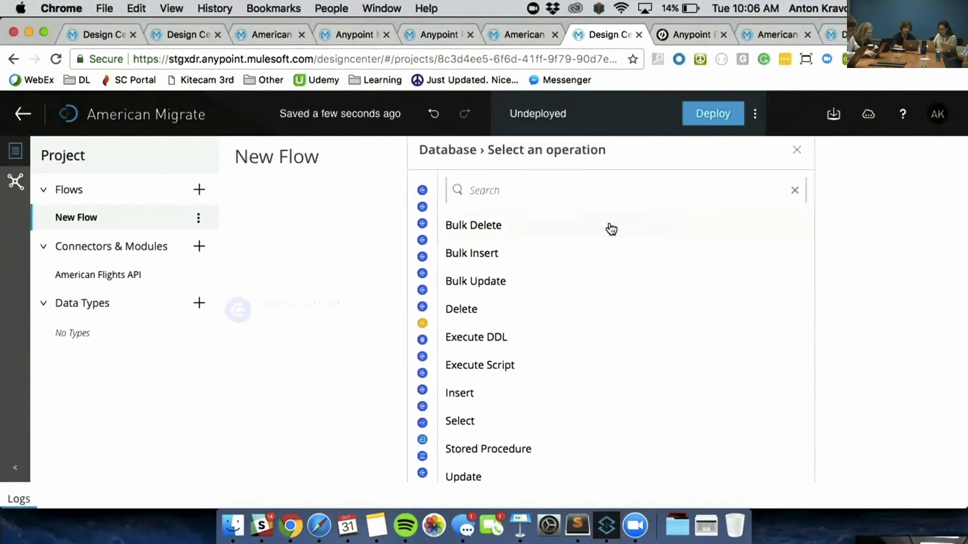
pyautogui.click(522, 396)
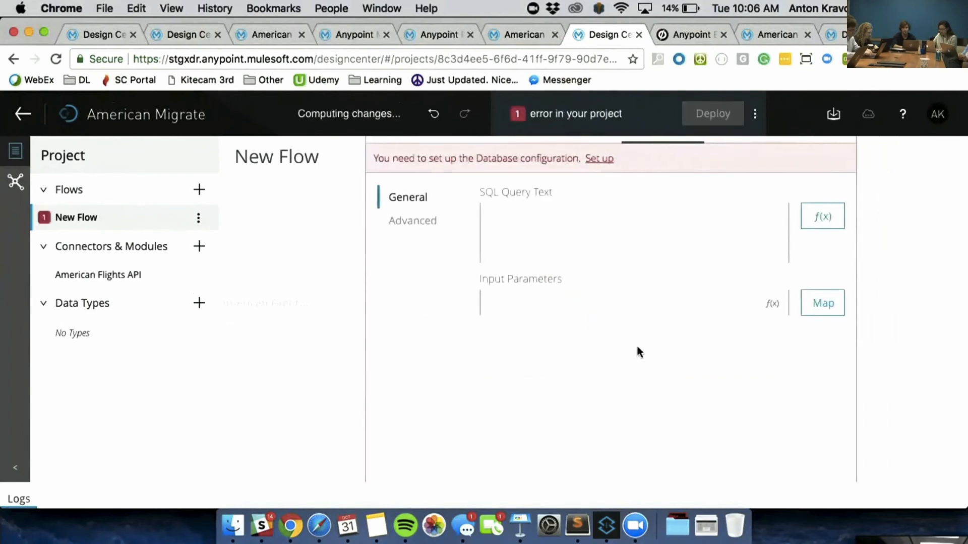
pyautogui.click(921, 233)
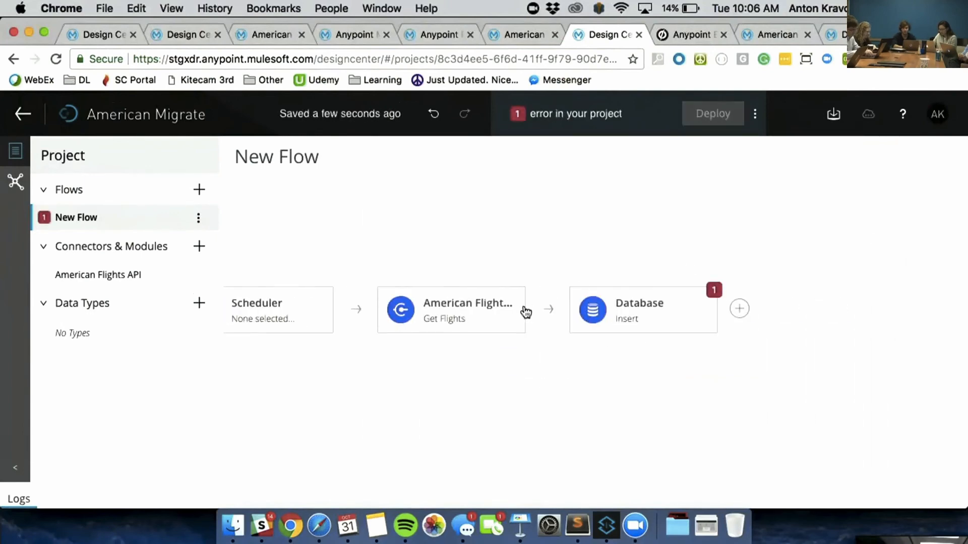
# - Insert a Transform component between the American Flights API and Database steps and return to the flow canvas
pyautogui.click(548, 309)
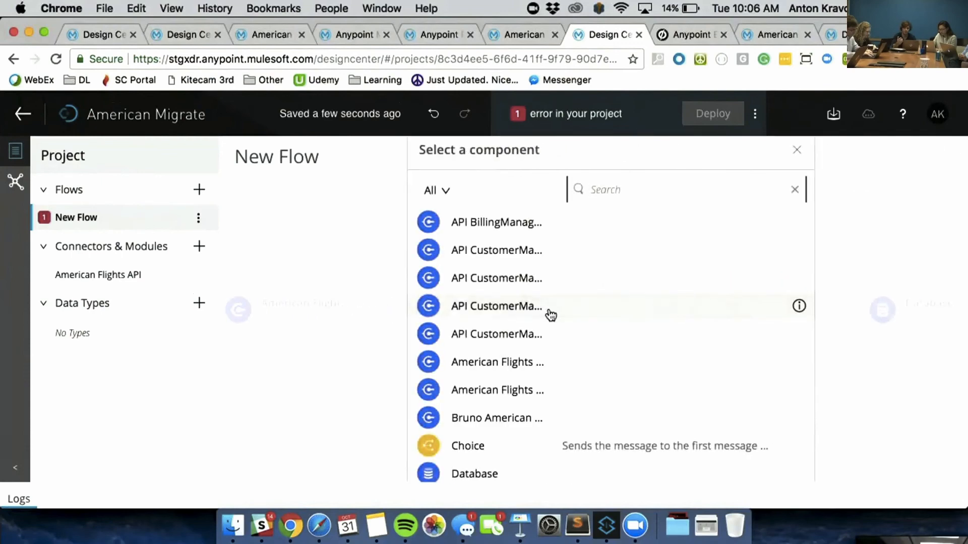
pyautogui.click(611, 189)
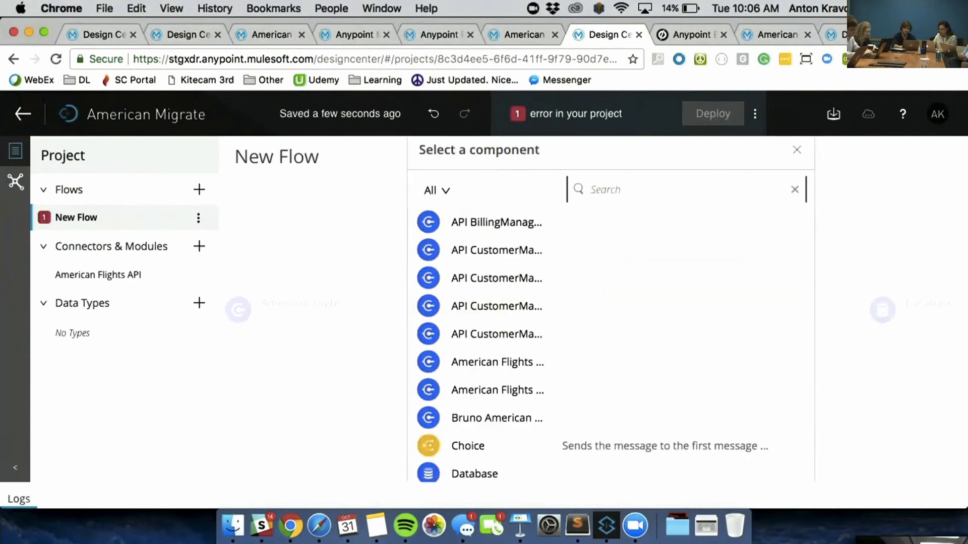
pyautogui.scroll(-1, 532, 277)
pyautogui.scroll(-3, 532, 277)
pyautogui.scroll(3, 532, 277)
pyautogui.click(627, 197)
pyautogui.write('tra')
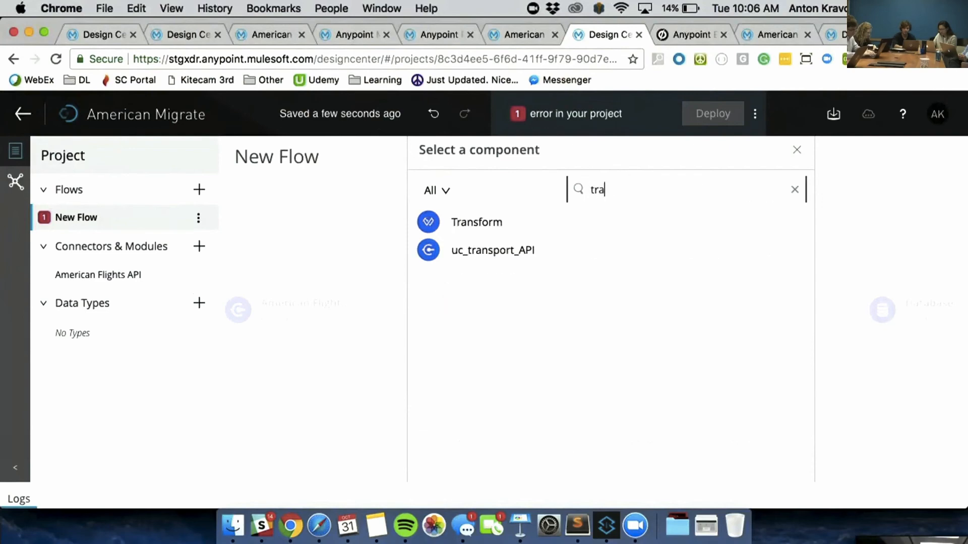
pyautogui.click(596, 224)
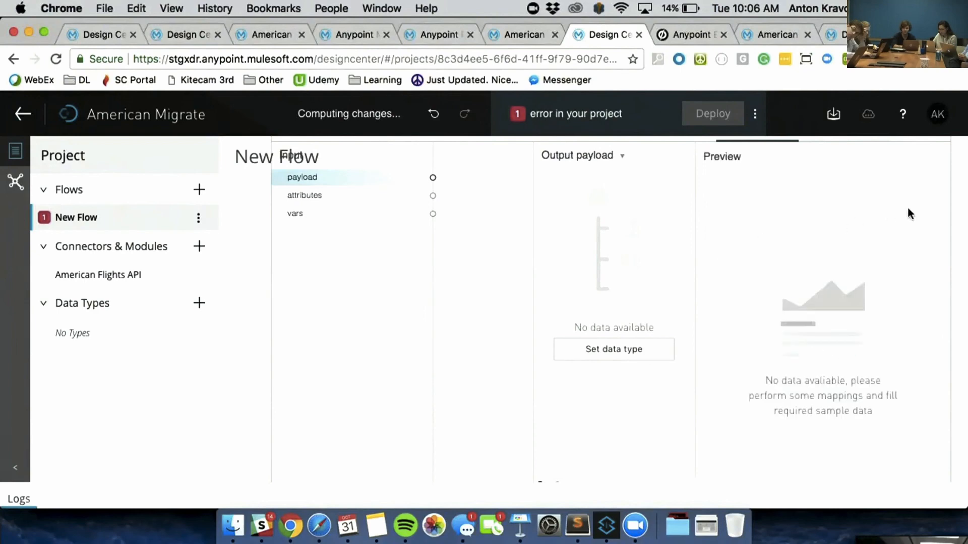
pyautogui.click(957, 210)
pyautogui.hscroll(-5, 661, 244)
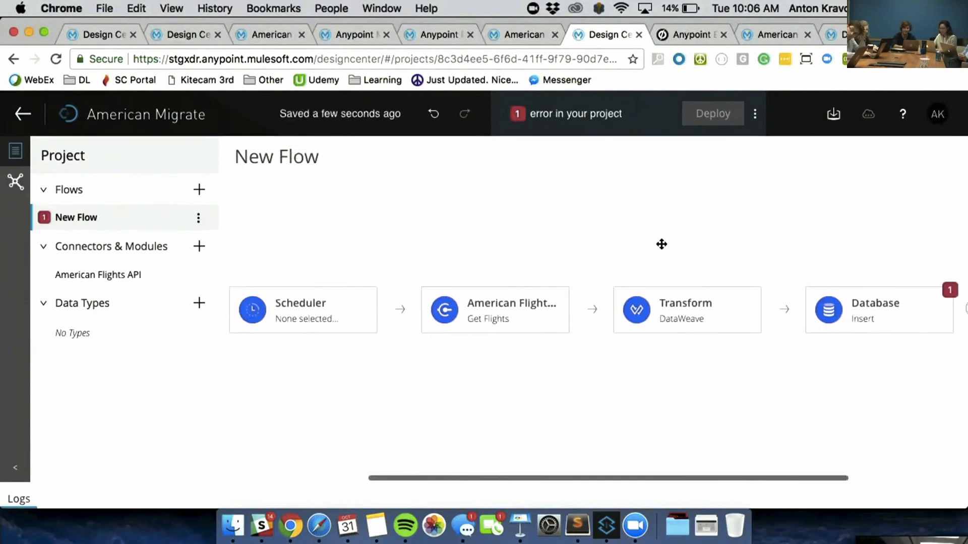